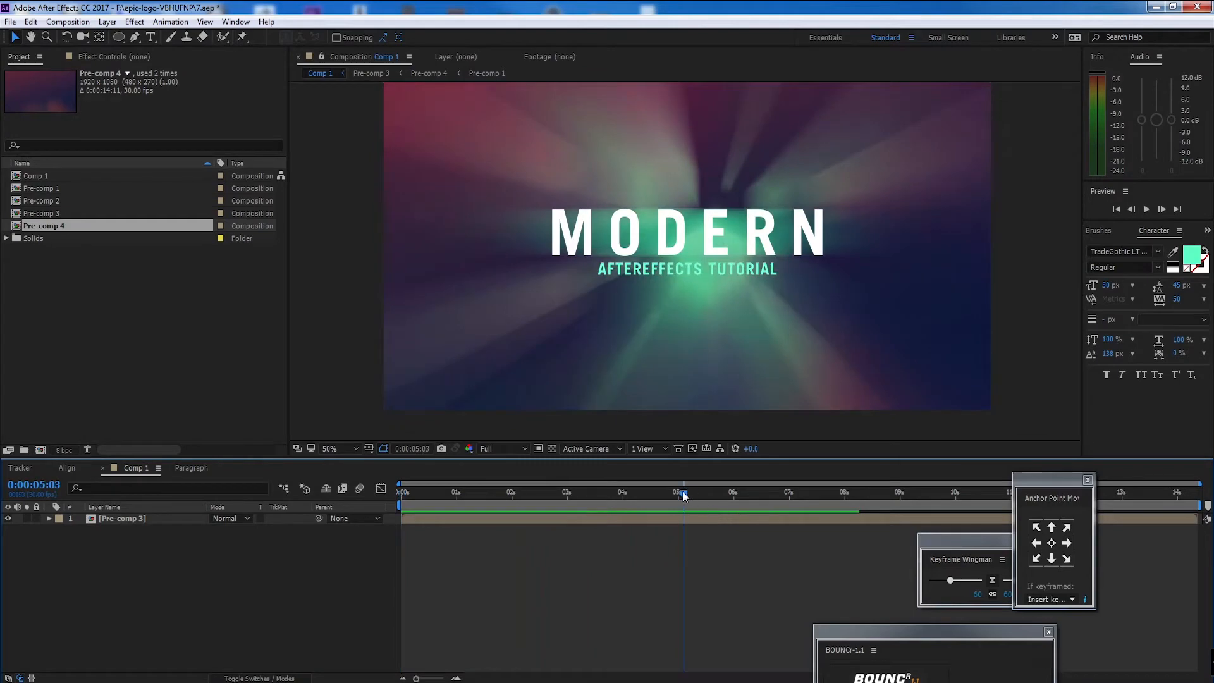
# Preview the finished title animation in Comp 1
pyautogui.press('space')
pyautogui.press('space')
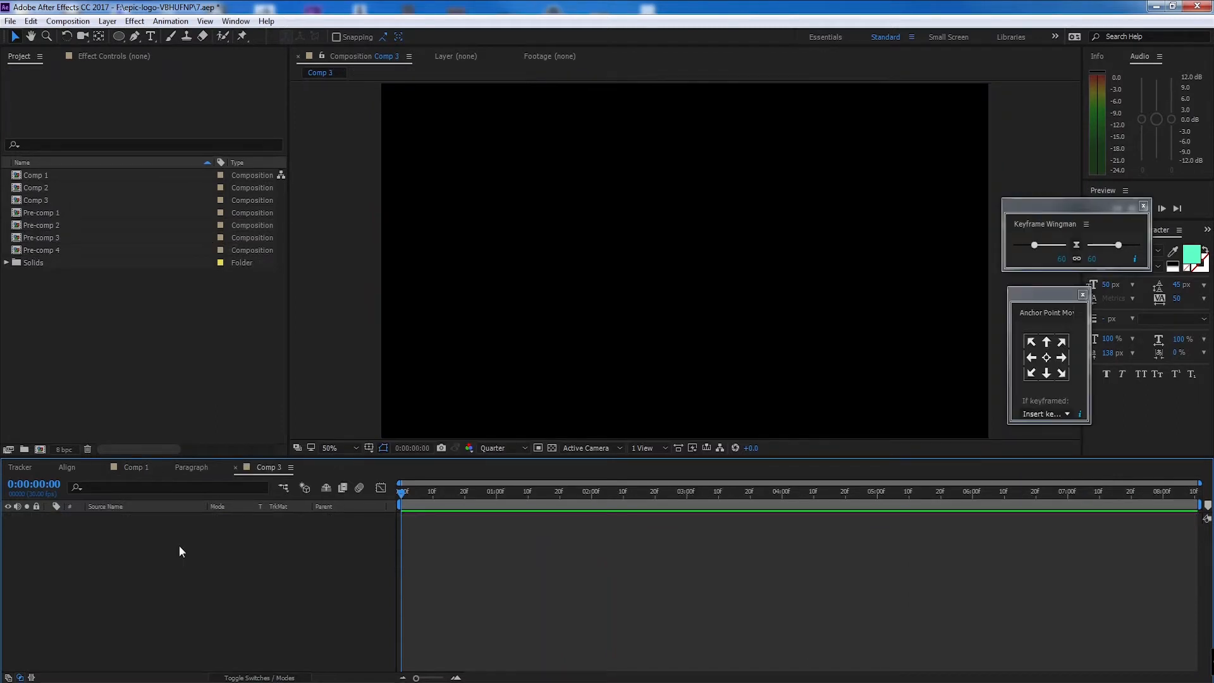
# Draw a green polygon with an outer radius of about 260 in the upper-left area of Comp 3
pyautogui.moveTo(117, 37)
pyautogui.mouseDown()
pyautogui.moveTo(200, 46)
pyautogui.moveTo(202, 76)
pyautogui.mouseUp()
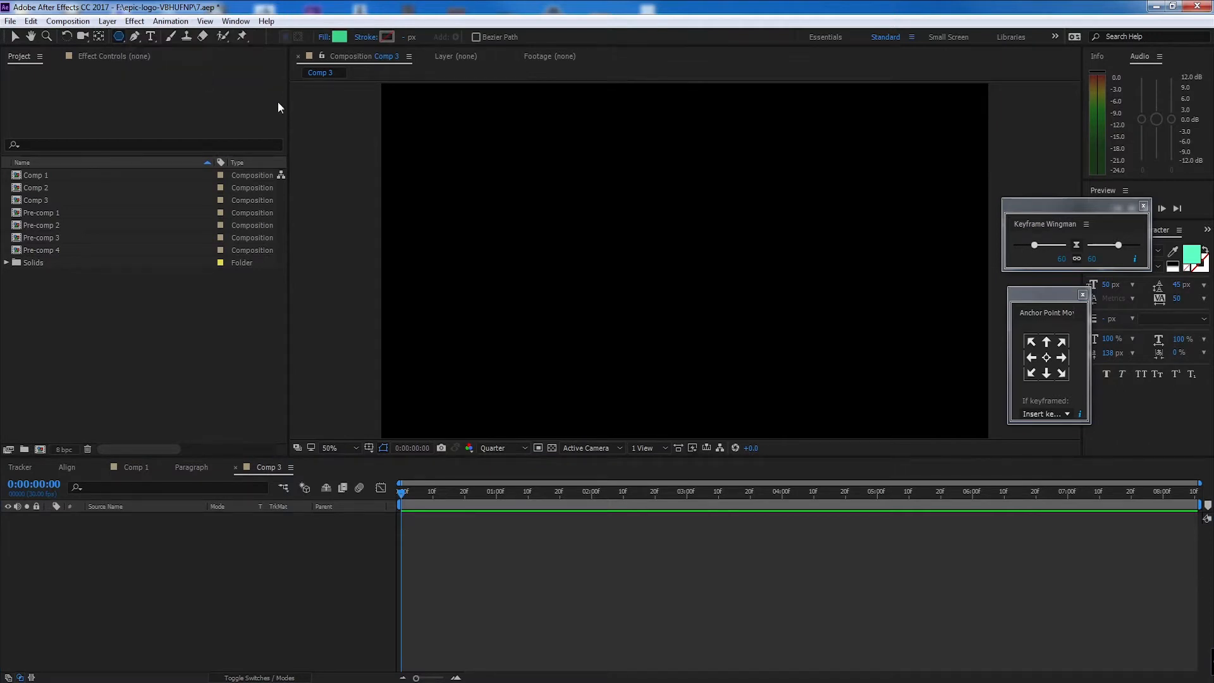
pyautogui.moveTo(120, 35); pyautogui.dragTo(267, 92)
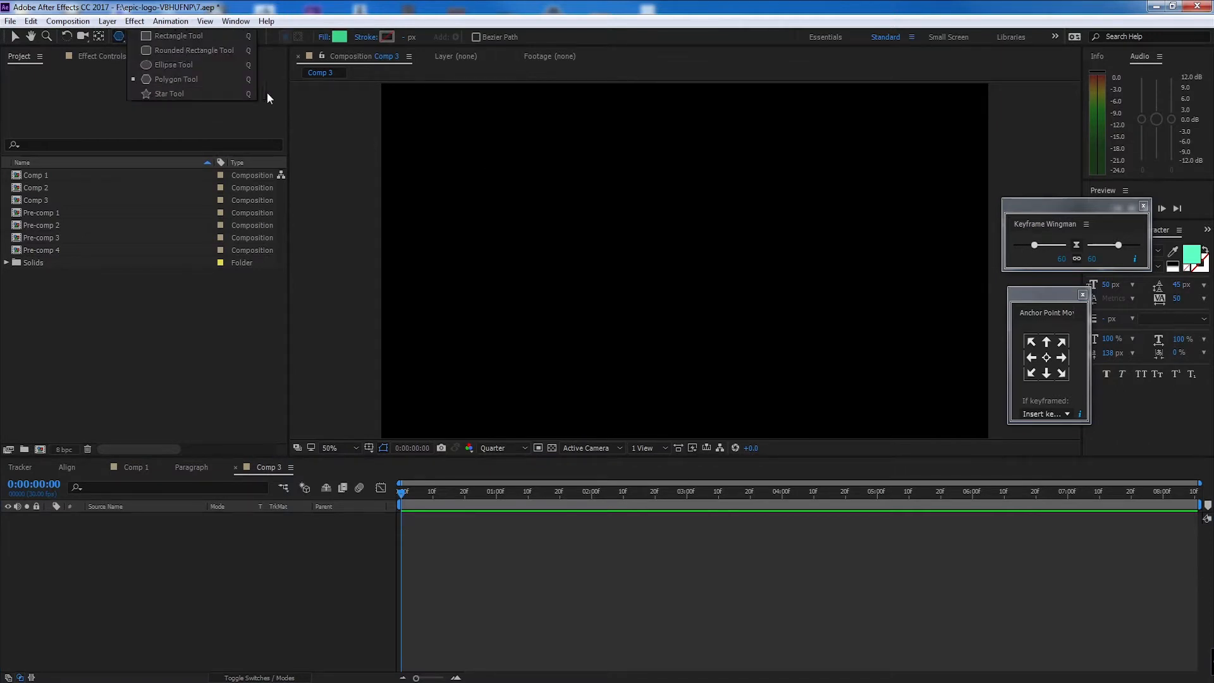
pyautogui.moveTo(512, 177)
pyautogui.mouseDown()
pyautogui.moveTo(613, 272)
pyautogui.moveTo(582, 233)
pyautogui.mouseUp()
# Set the polygon's points to 6 and move the hexagon to the upper-right half of the frame
pyautogui.click(70, 540)
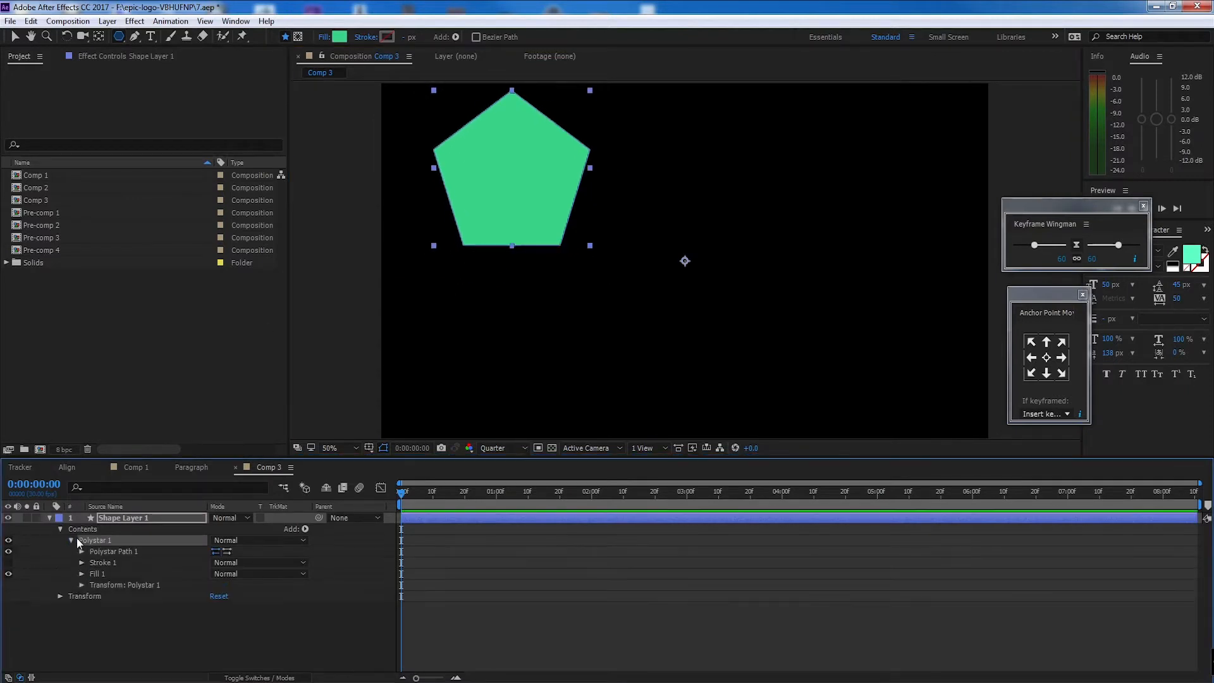
pyautogui.click(81, 552)
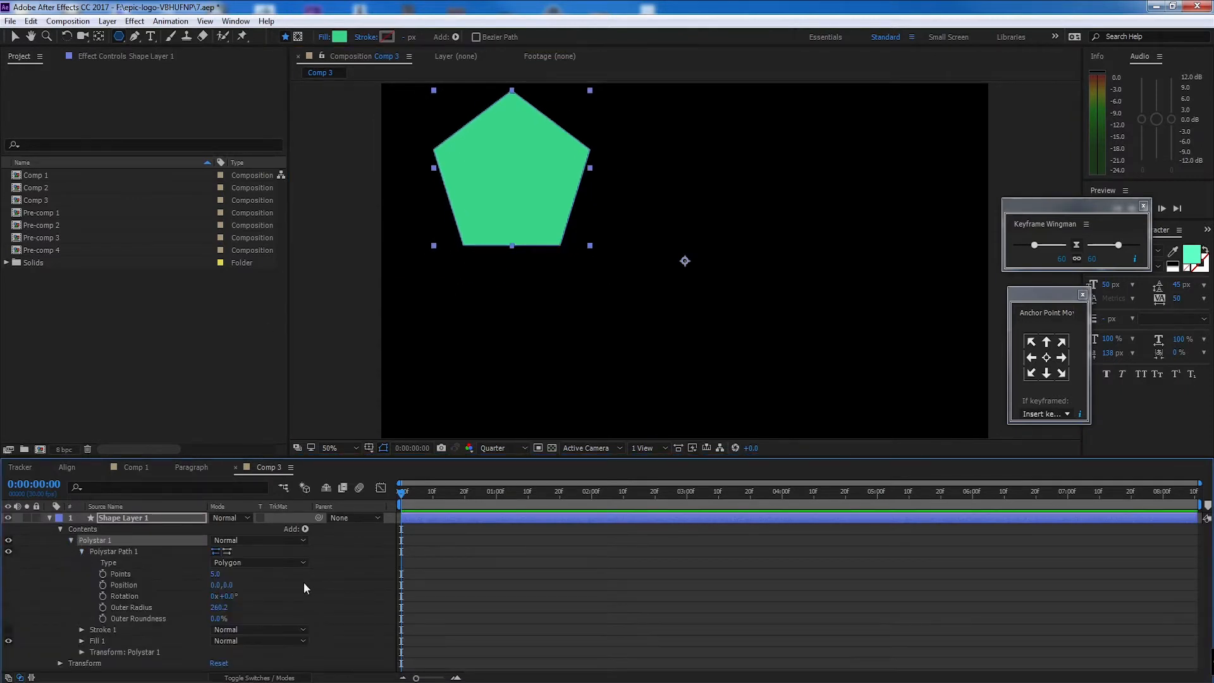
pyautogui.click(216, 574)
pyautogui.write('6')
pyautogui.press('Return')
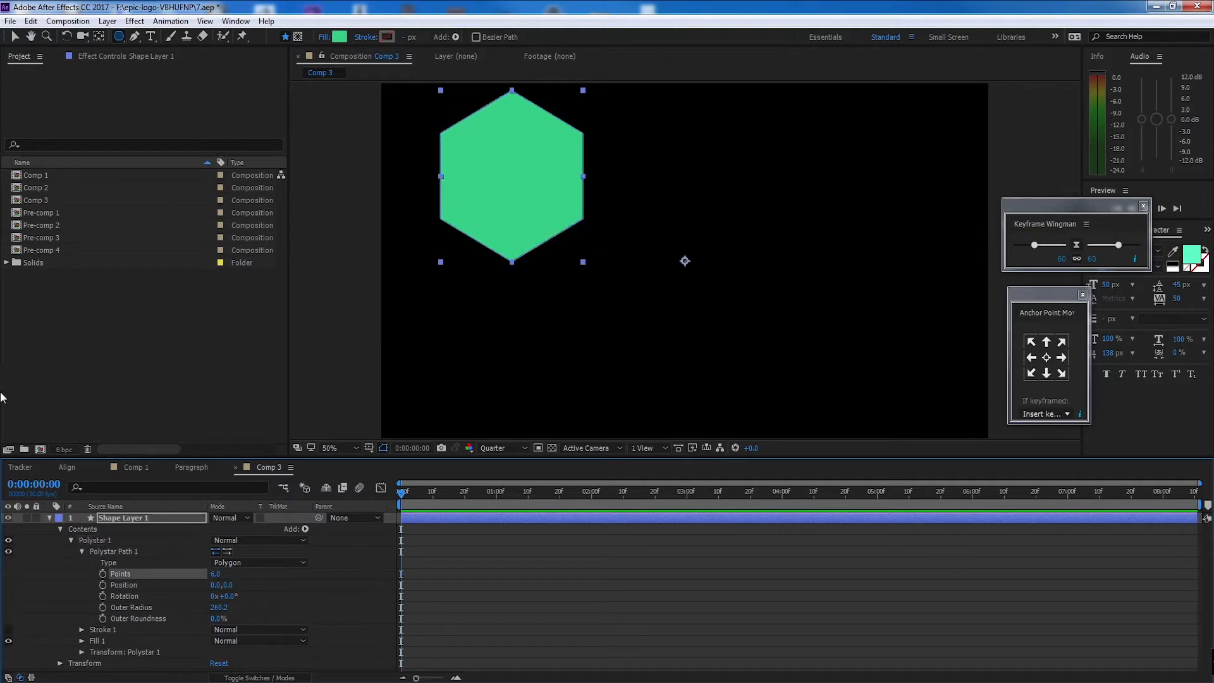
pyautogui.click(14, 37)
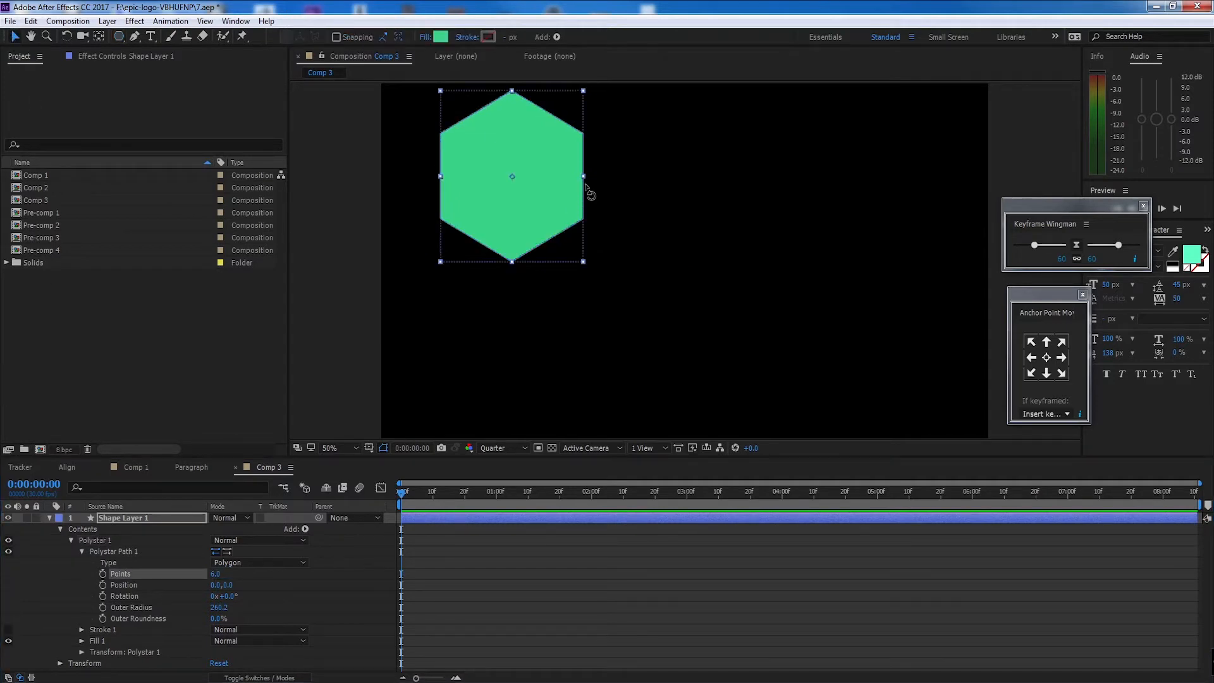
pyautogui.moveTo(567, 162); pyautogui.dragTo(846, 196)
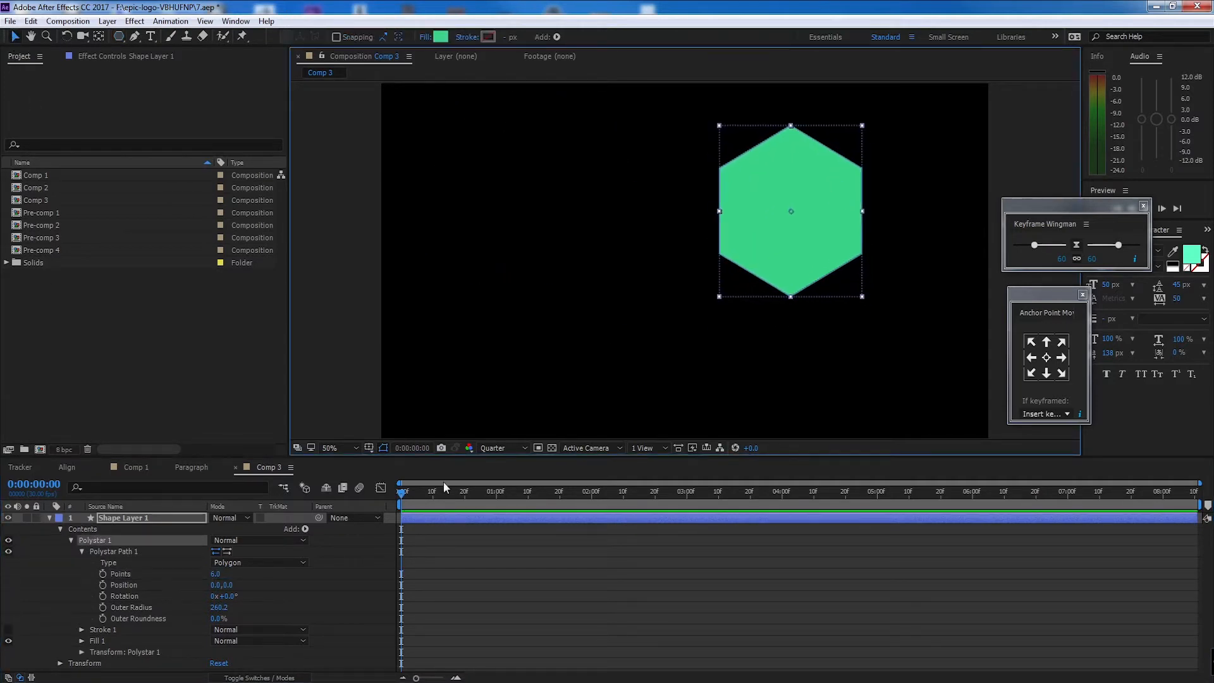
# Keyframe the hexagon layer's opacity at 0% on frame 0, 100% on frame 10 and 0% on frame 20
pyautogui.press('t')
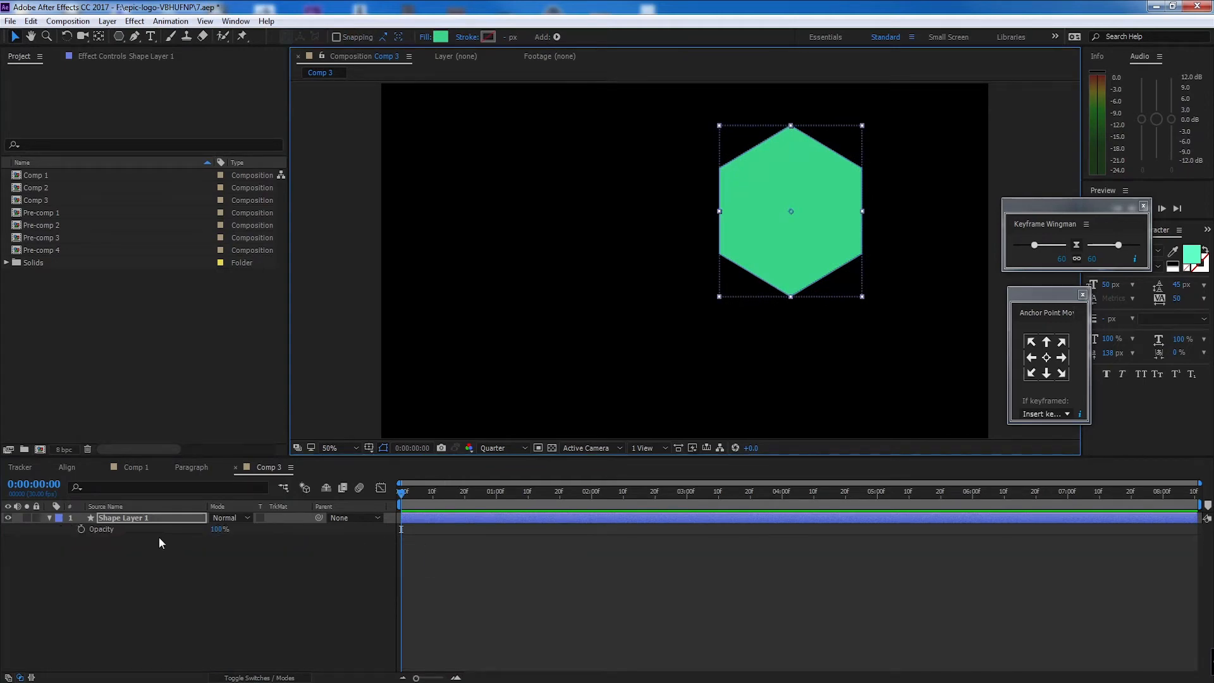
pyautogui.click(81, 529)
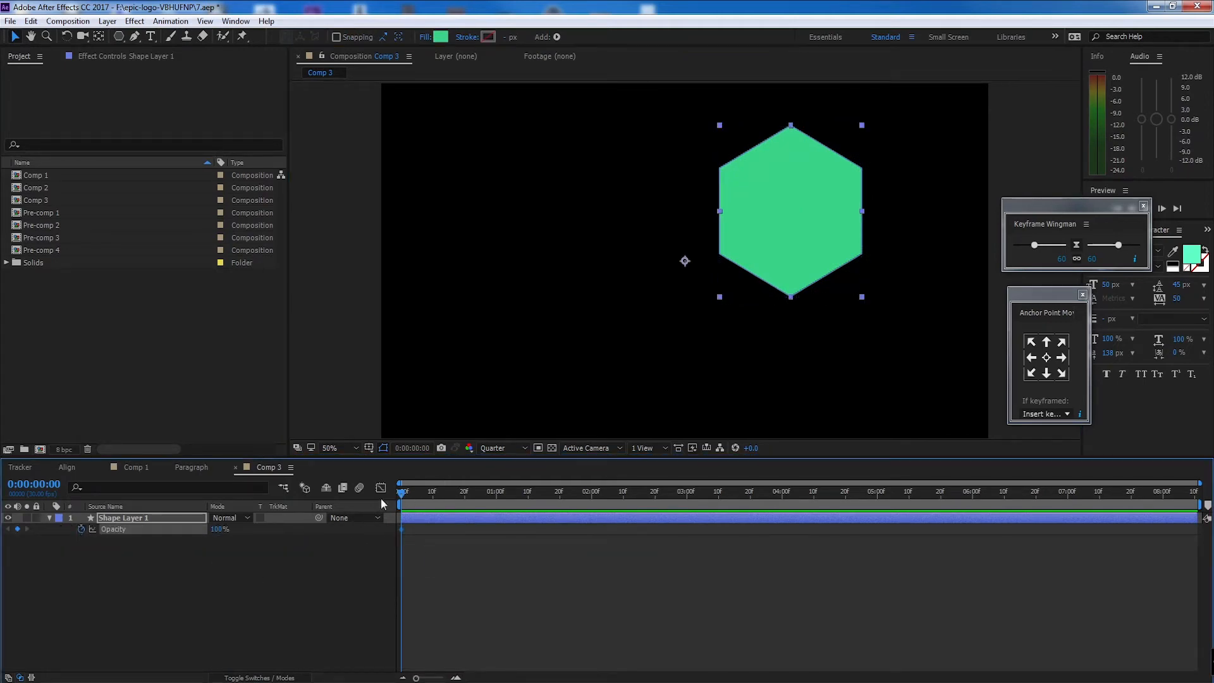
pyautogui.moveTo(216, 529); pyautogui.dragTo(198, 549)
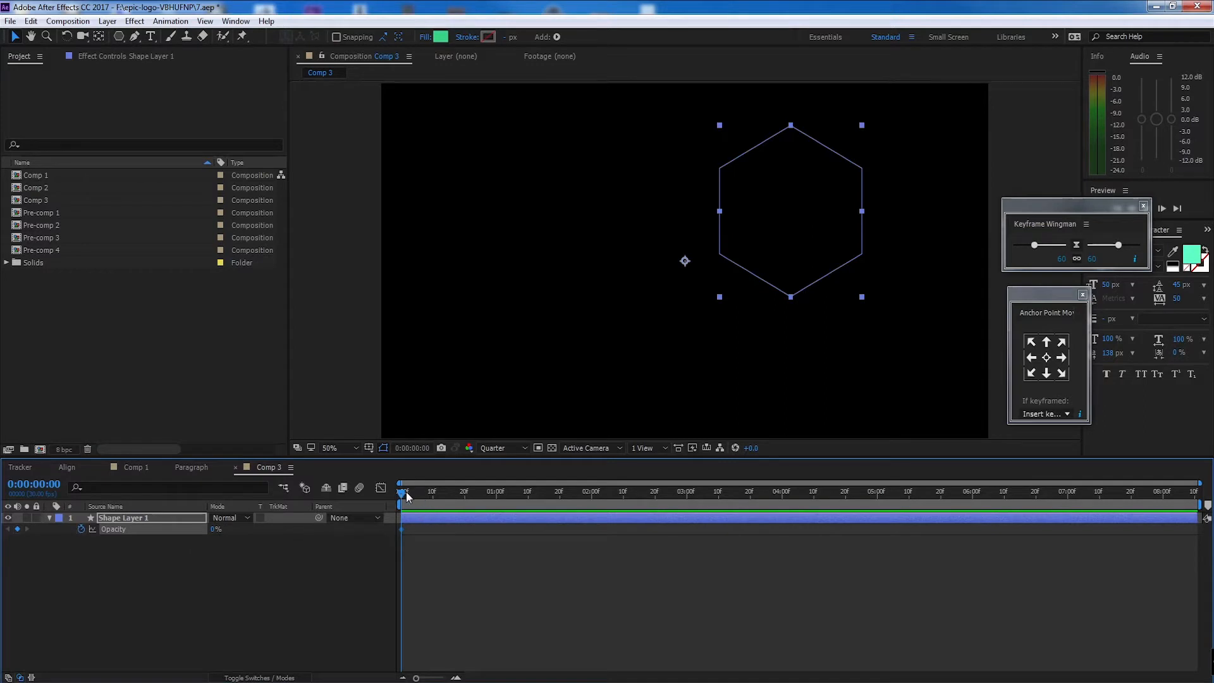
pyautogui.moveTo(406, 493); pyautogui.dragTo(434, 504)
pyautogui.moveTo(212, 534); pyautogui.dragTo(252, 519)
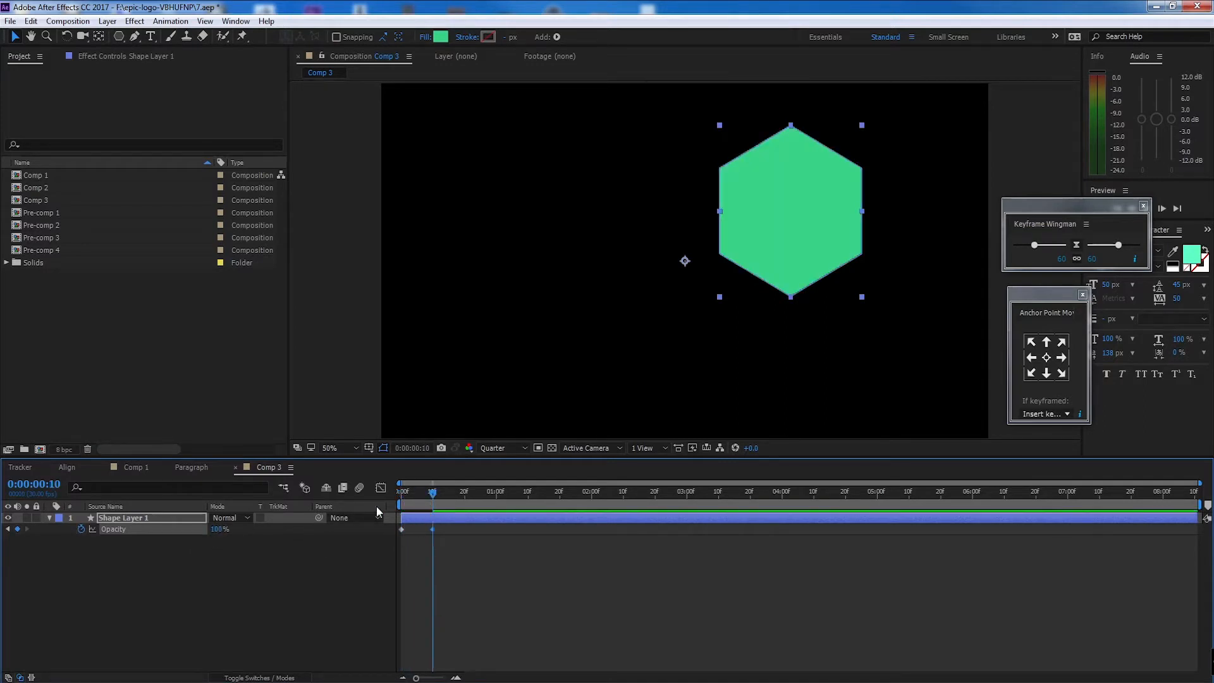
pyautogui.moveTo(440, 494); pyautogui.dragTo(468, 501)
pyautogui.moveTo(219, 532); pyautogui.dragTo(28, 554)
# Apply Easy Ease to all three opacity keyframes of the hexagon layer
pyautogui.moveTo(468, 495); pyautogui.dragTo(399, 499)
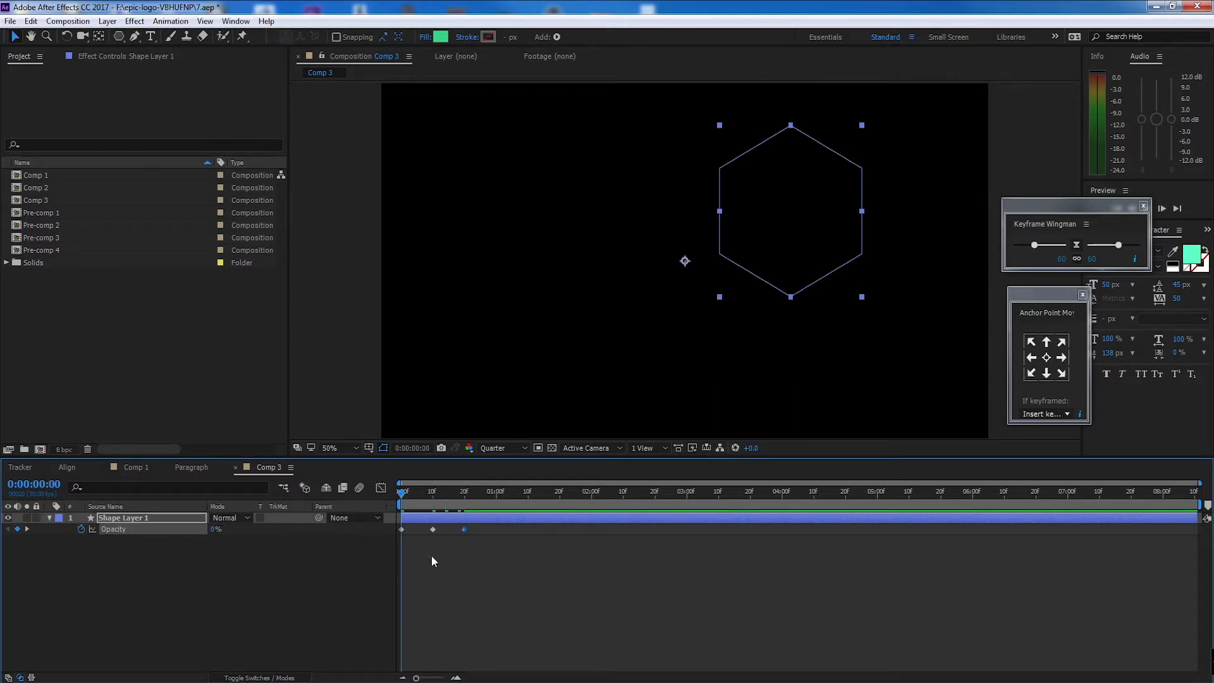
pyautogui.moveTo(498, 559); pyautogui.dragTo(398, 524)
pyautogui.moveTo(498, 548); pyautogui.dragTo(398, 525)
# Add the expression loopOut(type = "cycle", numKeyframes = 0) to the hexagon layer's opacity
pyautogui.keyDown('alt'); pyautogui.click(81, 529); pyautogui.keyUp('alt')
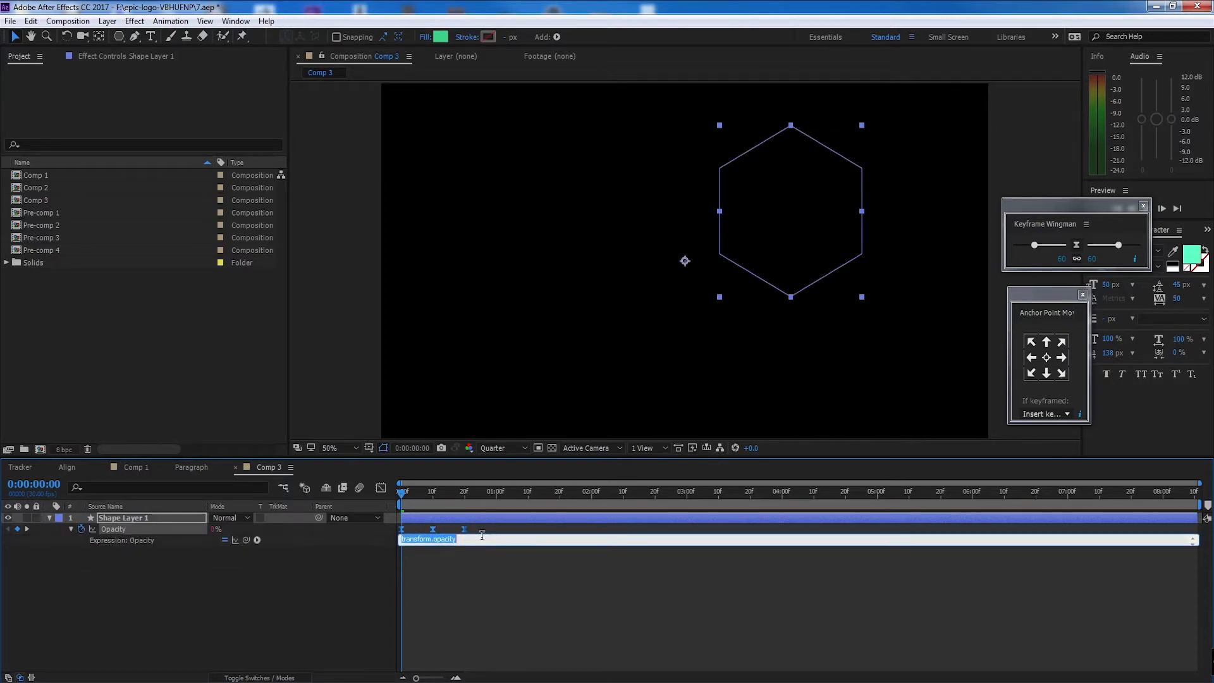
pyautogui.click(257, 539)
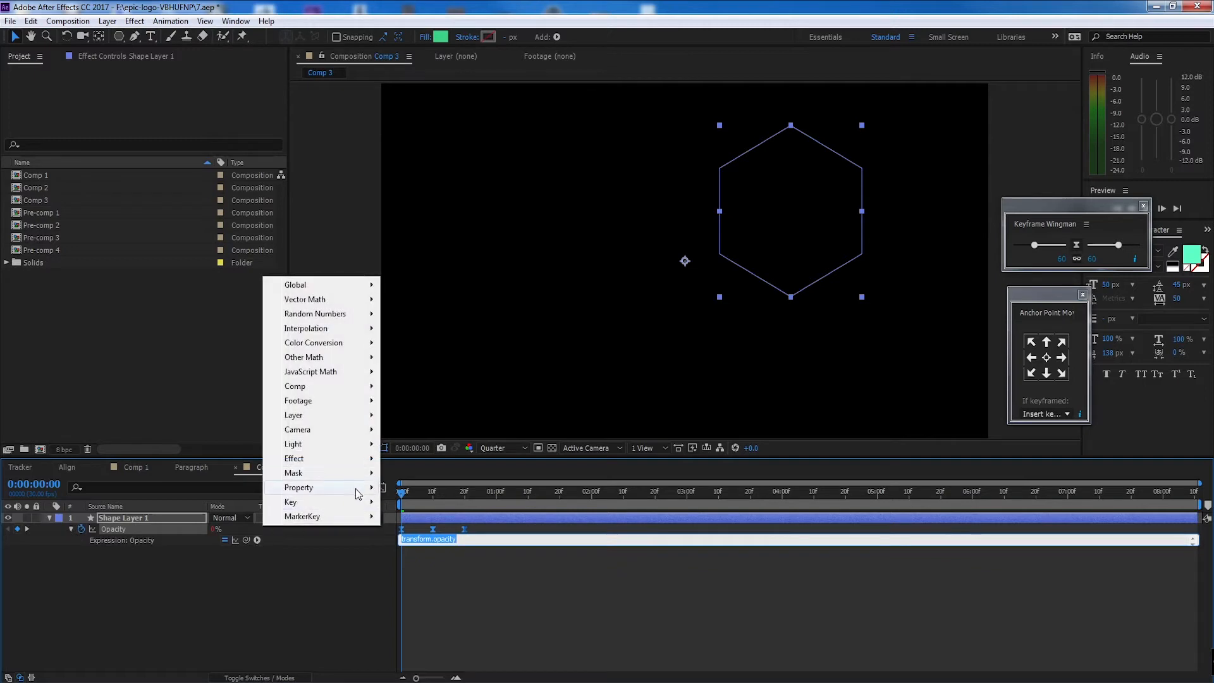
pyautogui.moveTo(366, 493)
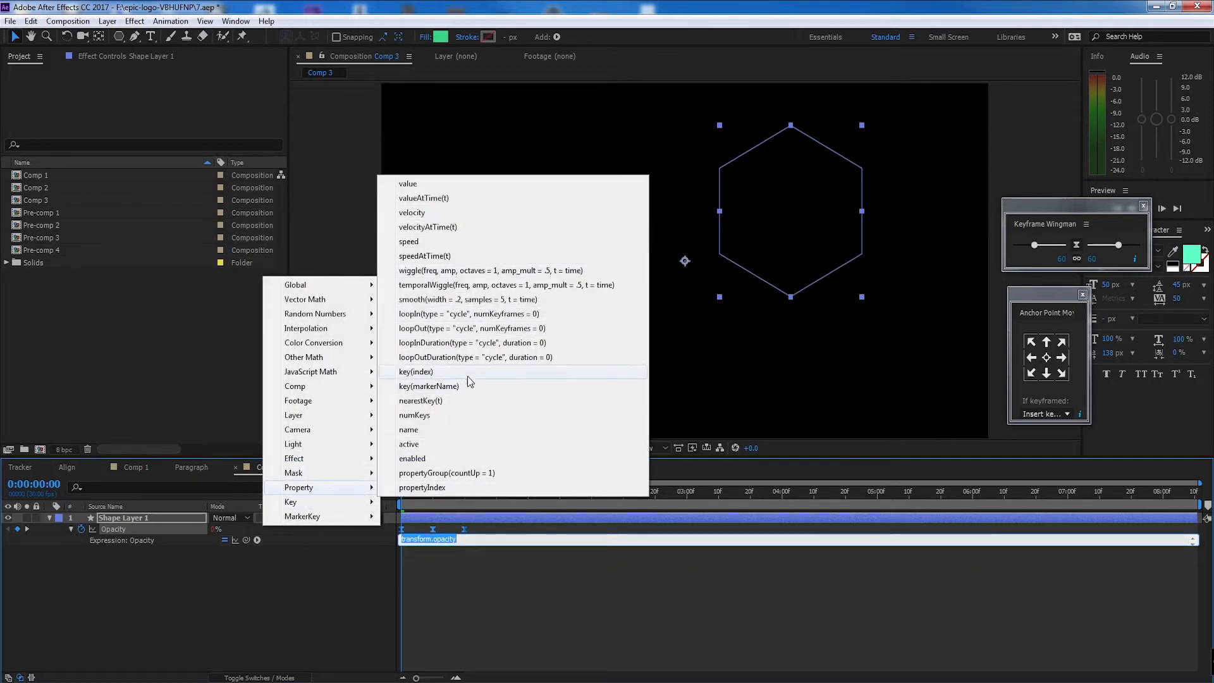
pyautogui.click(449, 328)
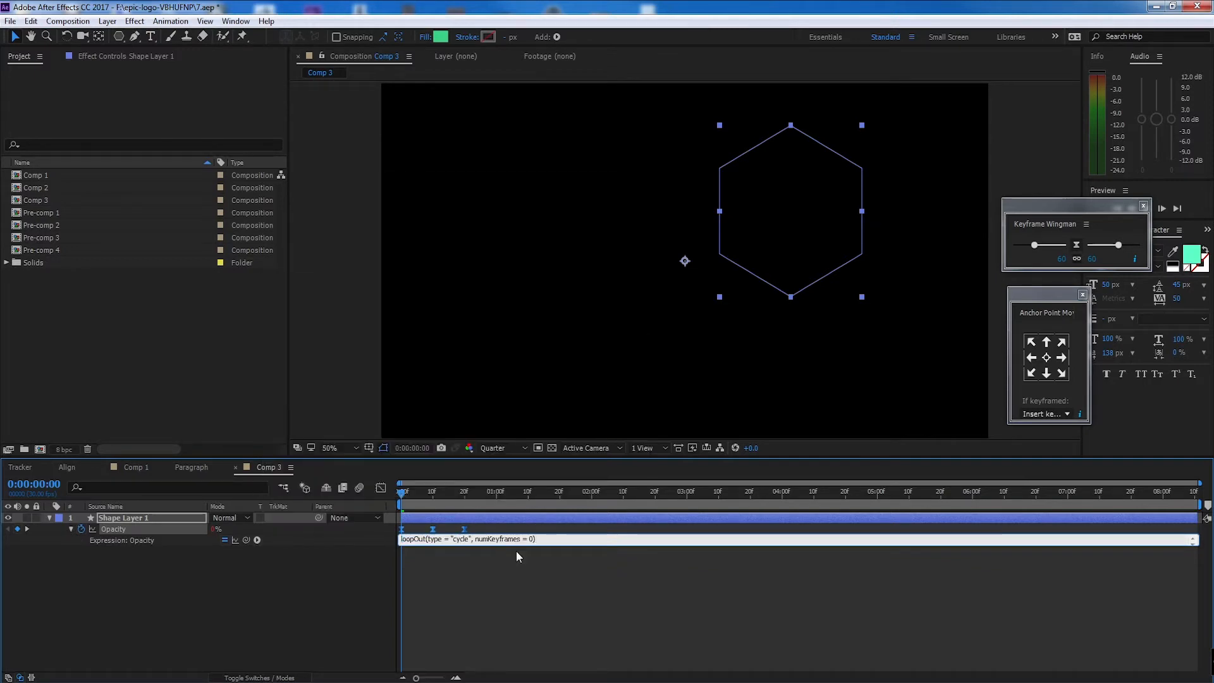
pyautogui.click(536, 585)
# Preview the hexagon's looping opacity animation and return to the start of the composition
pyautogui.press('space')
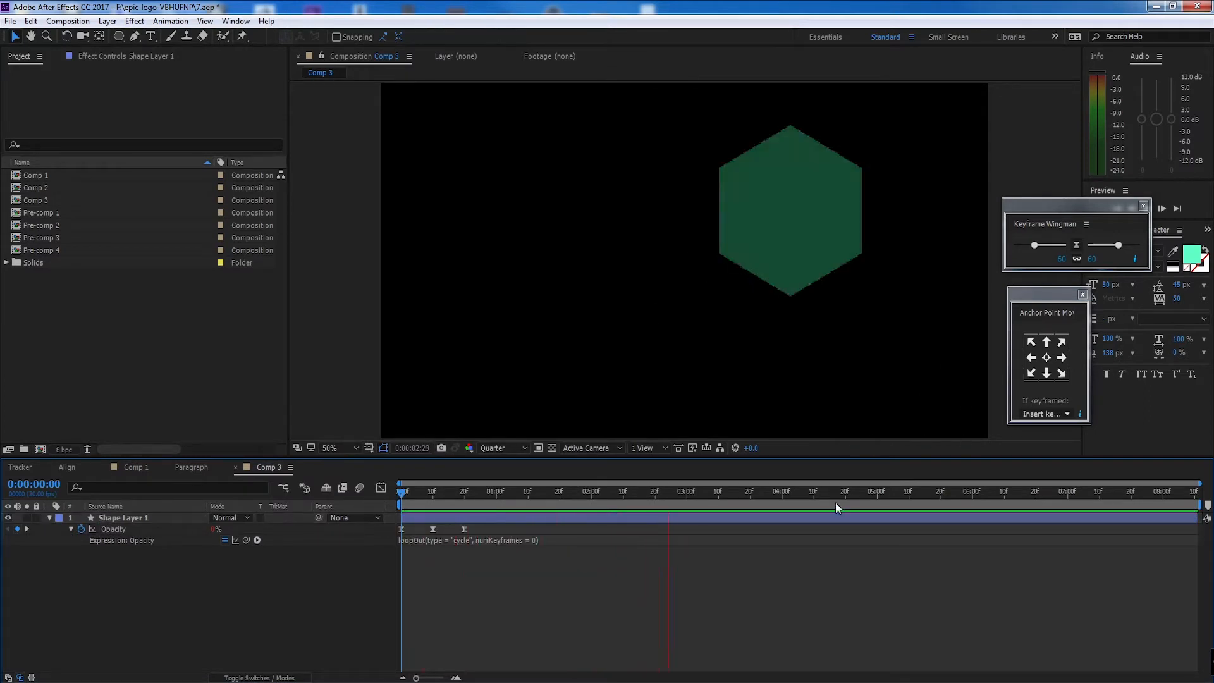
pyautogui.press('space')
pyautogui.moveTo(726, 495); pyautogui.dragTo(1095, 505)
pyautogui.press('space')
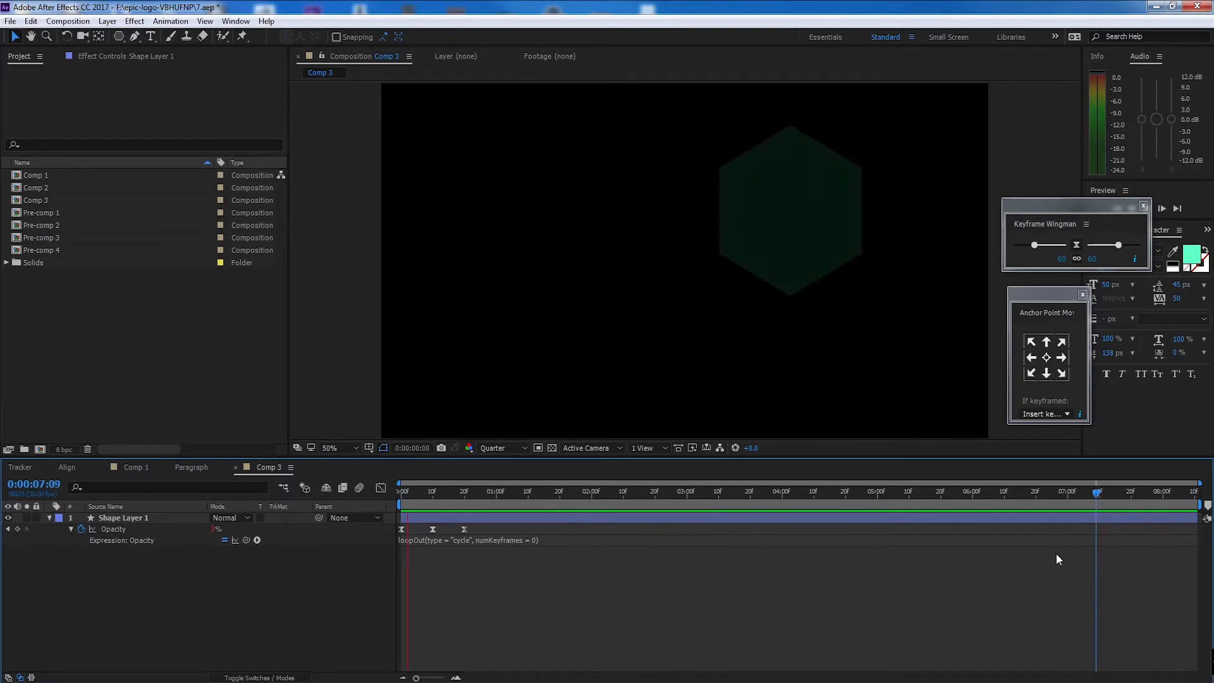
pyautogui.press('space')
pyautogui.press('Home')
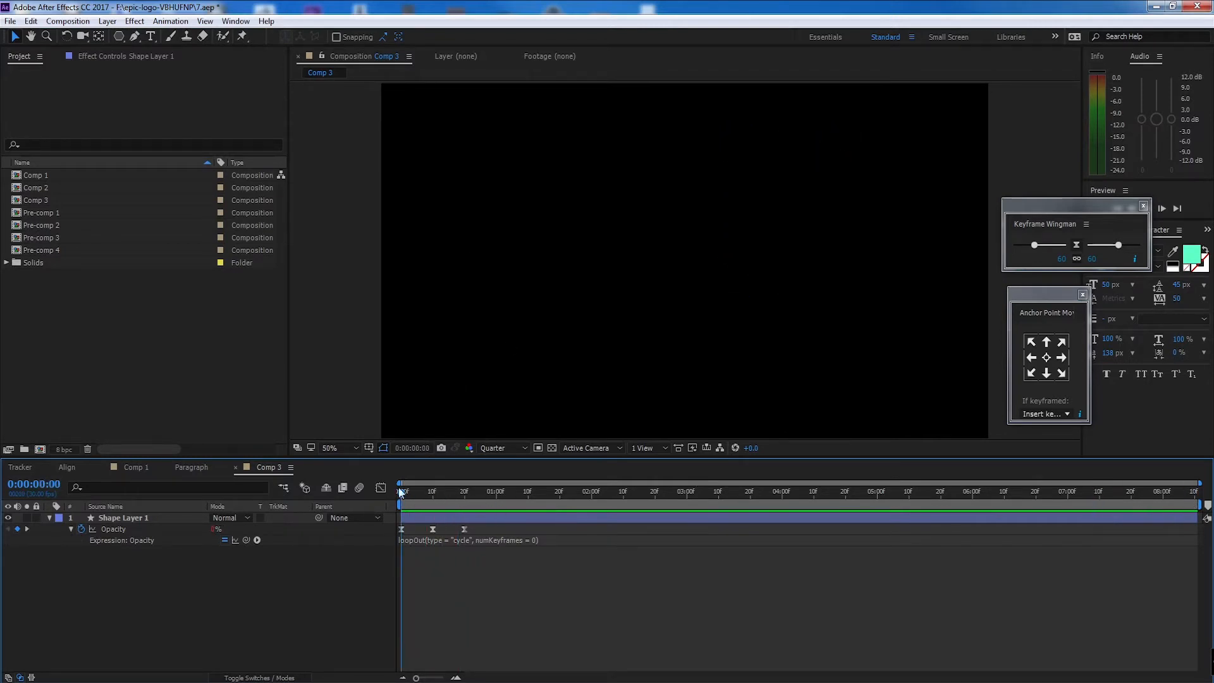
# Duplicate the hexagon layer, move the copy to the left of the original and set its scale to 56%
pyautogui.moveTo(401, 493); pyautogui.dragTo(443, 495)
pyautogui.click(161, 519)
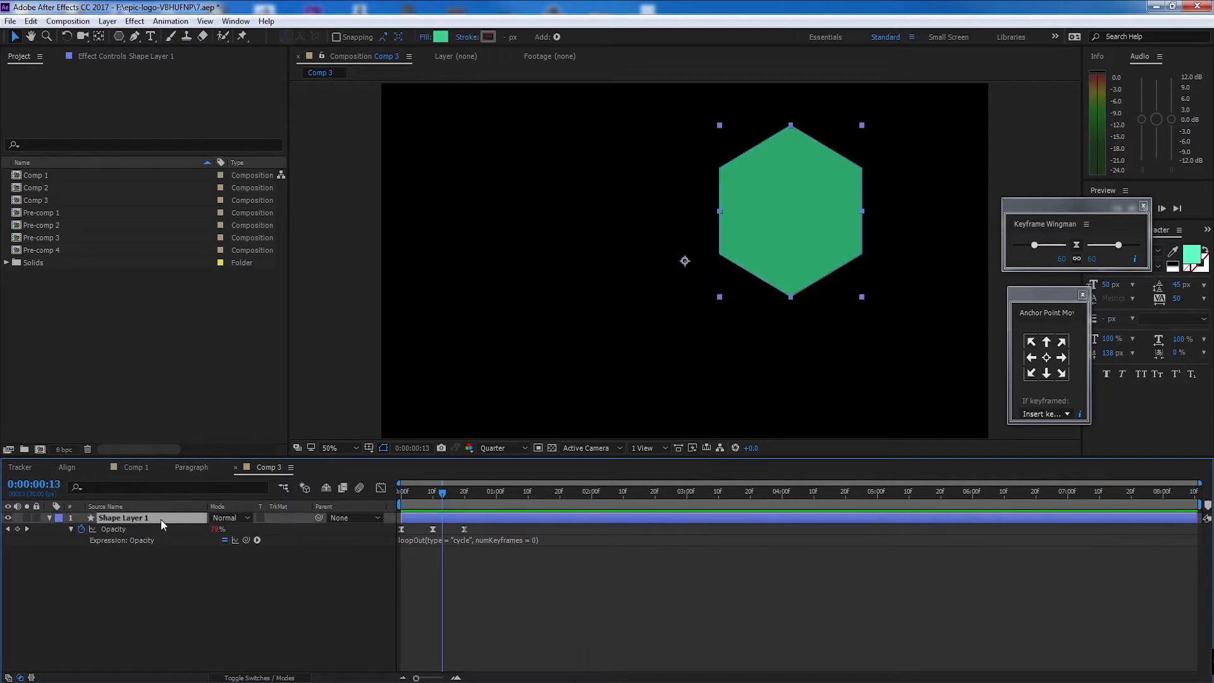
pyautogui.hotkey('ctrl', 'd')
pyautogui.moveTo(839, 213); pyautogui.dragTo(683, 245)
pyautogui.press('space')
pyautogui.press('s')
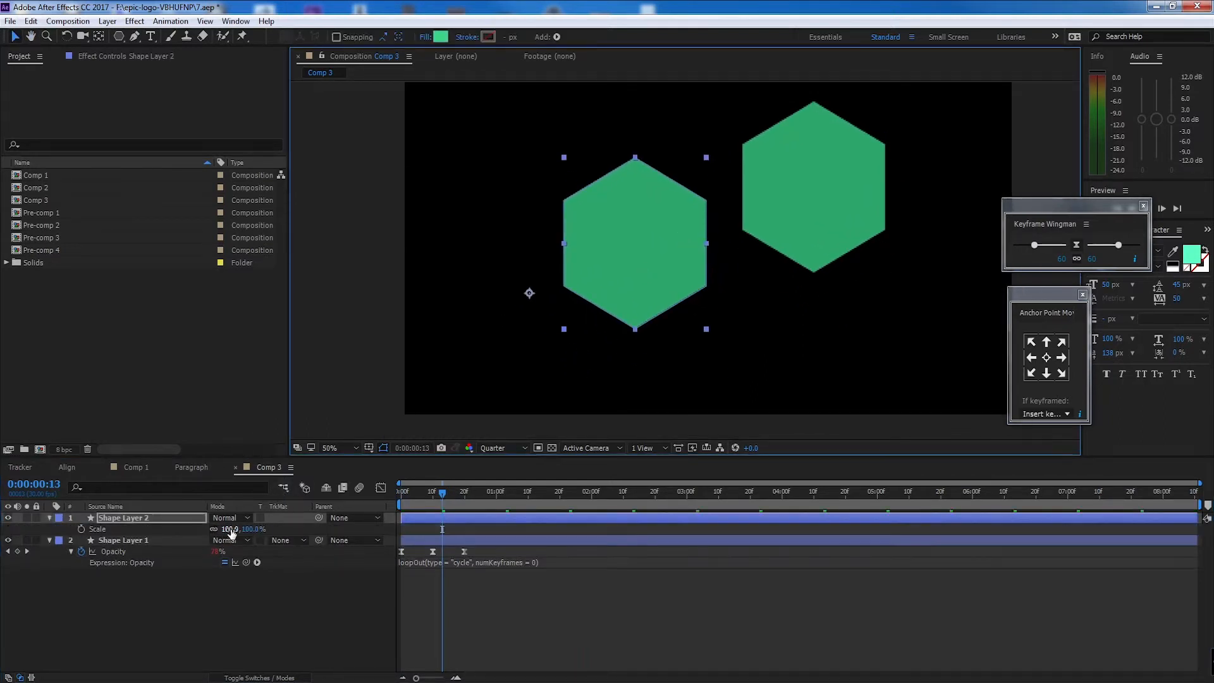
pyautogui.moveTo(231, 529); pyautogui.dragTo(217, 537)
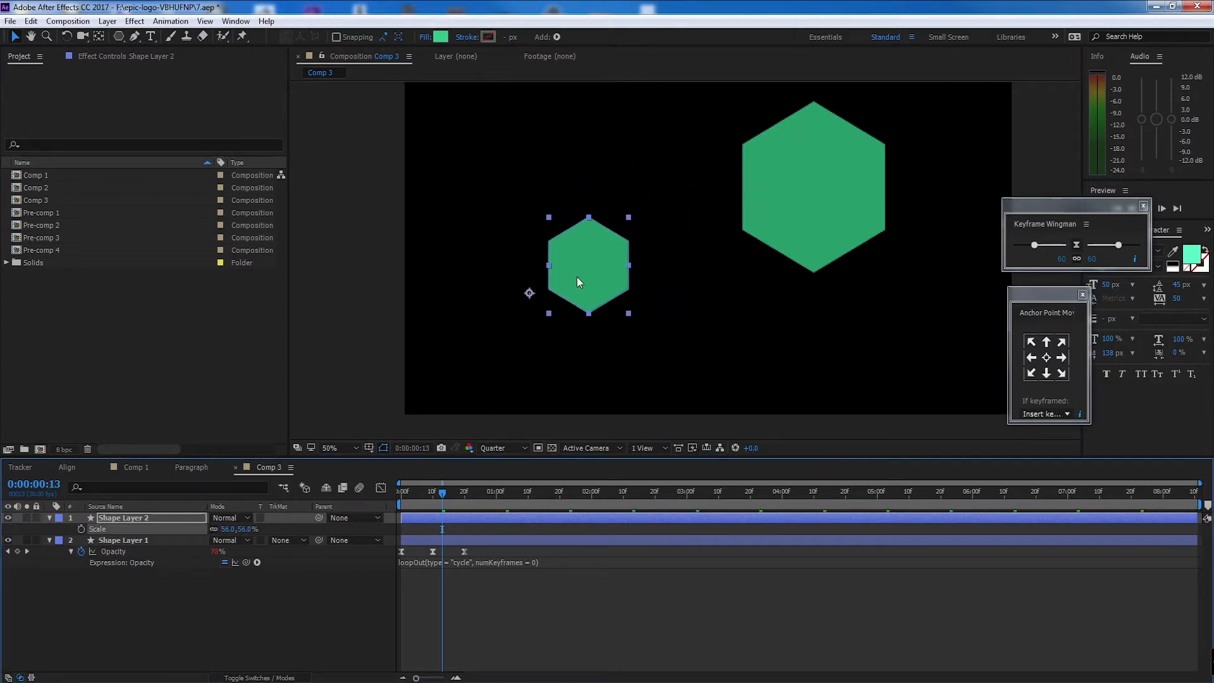
# Center the anchor points of both the small and the large hexagon layers
pyautogui.click(772, 201)
pyautogui.click(609, 269)
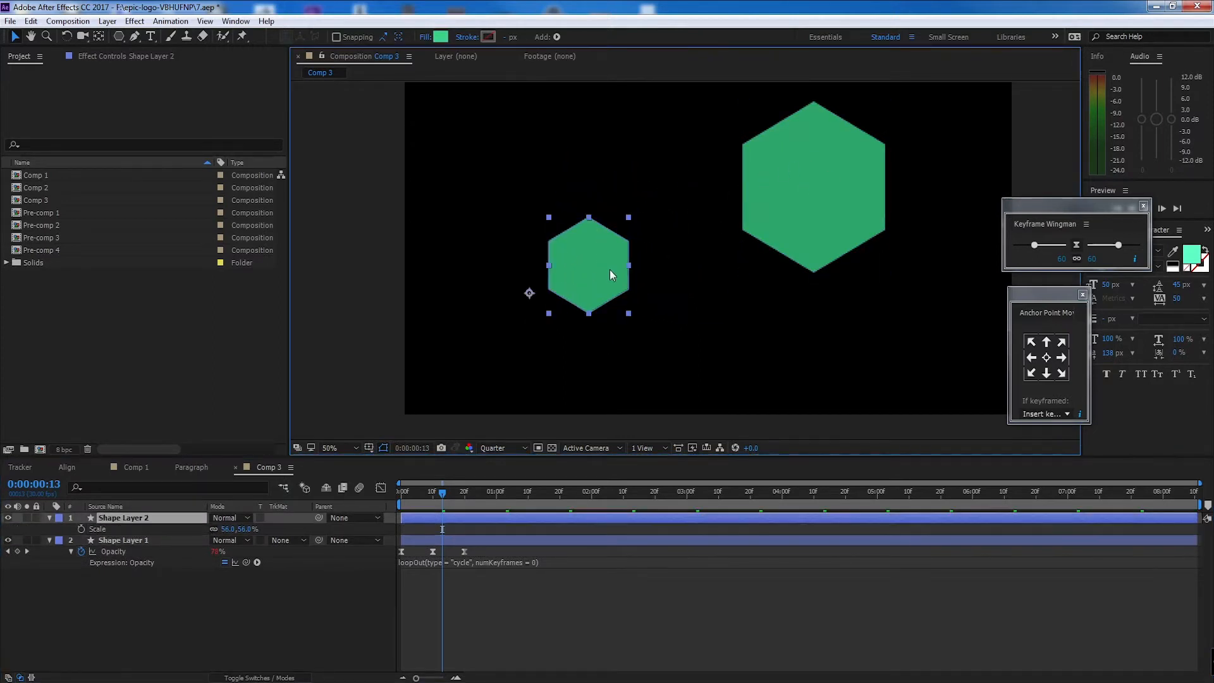
pyautogui.click(1047, 357)
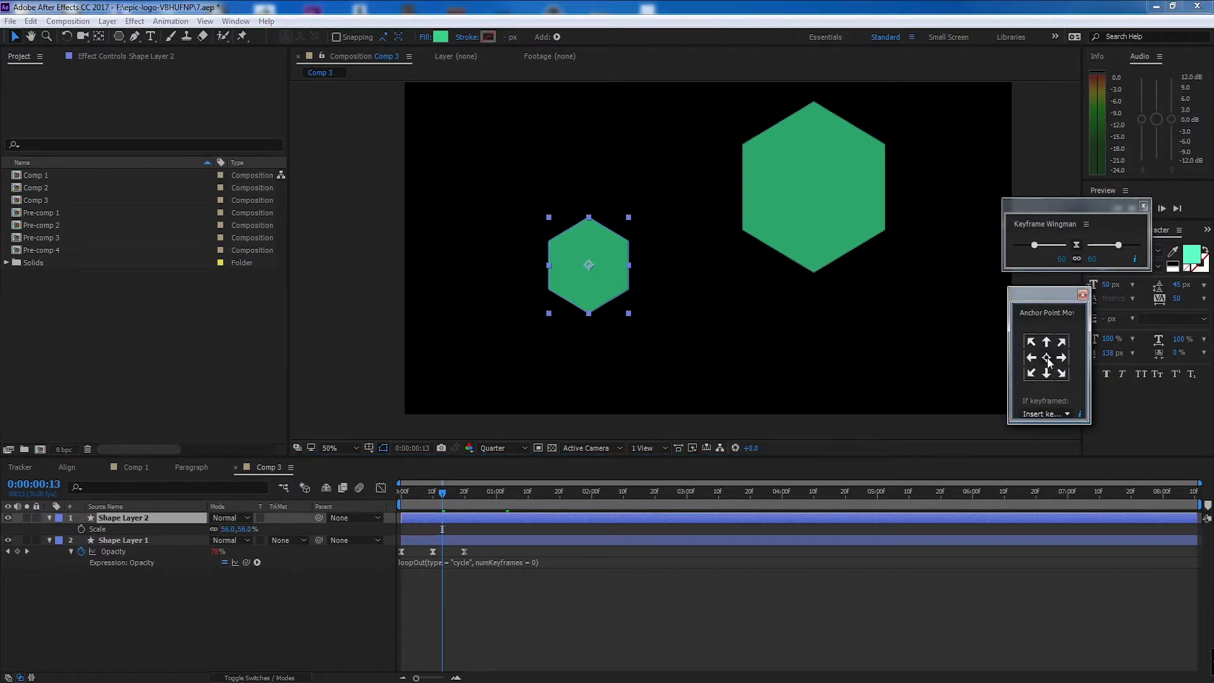
pyautogui.moveTo(1040, 310)
pyautogui.mouseDown()
pyautogui.moveTo(1067, 306)
pyautogui.moveTo(1061, 313)
pyautogui.mouseUp()
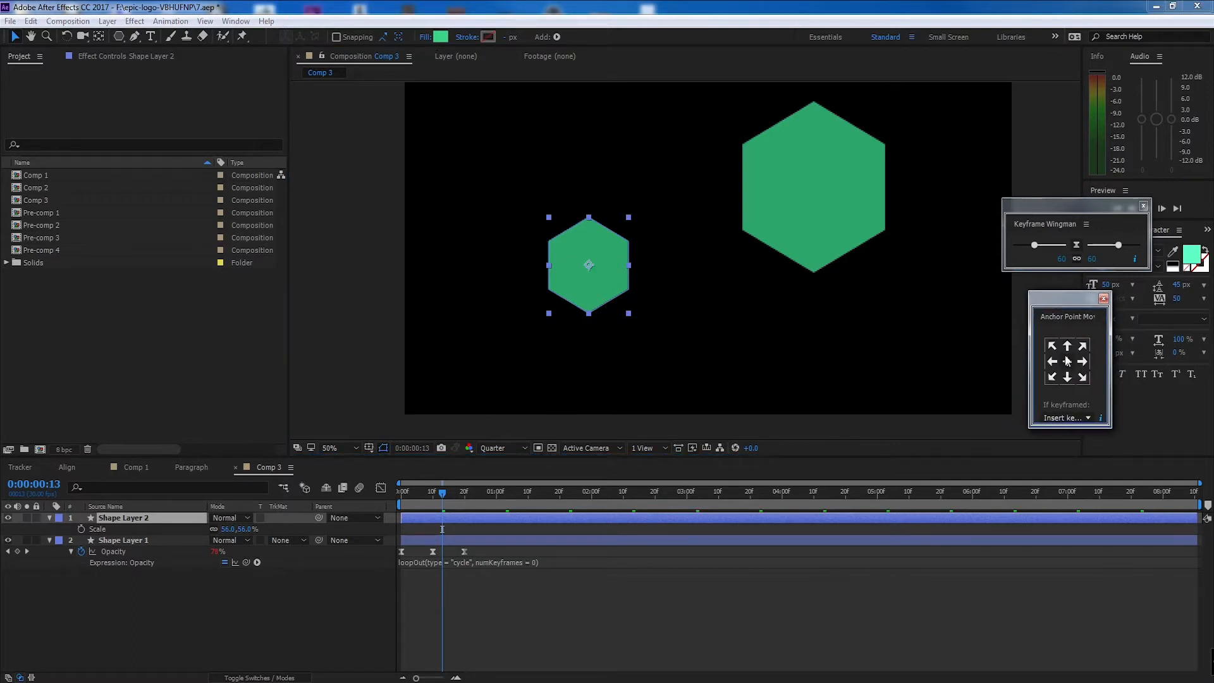
pyautogui.click(819, 189)
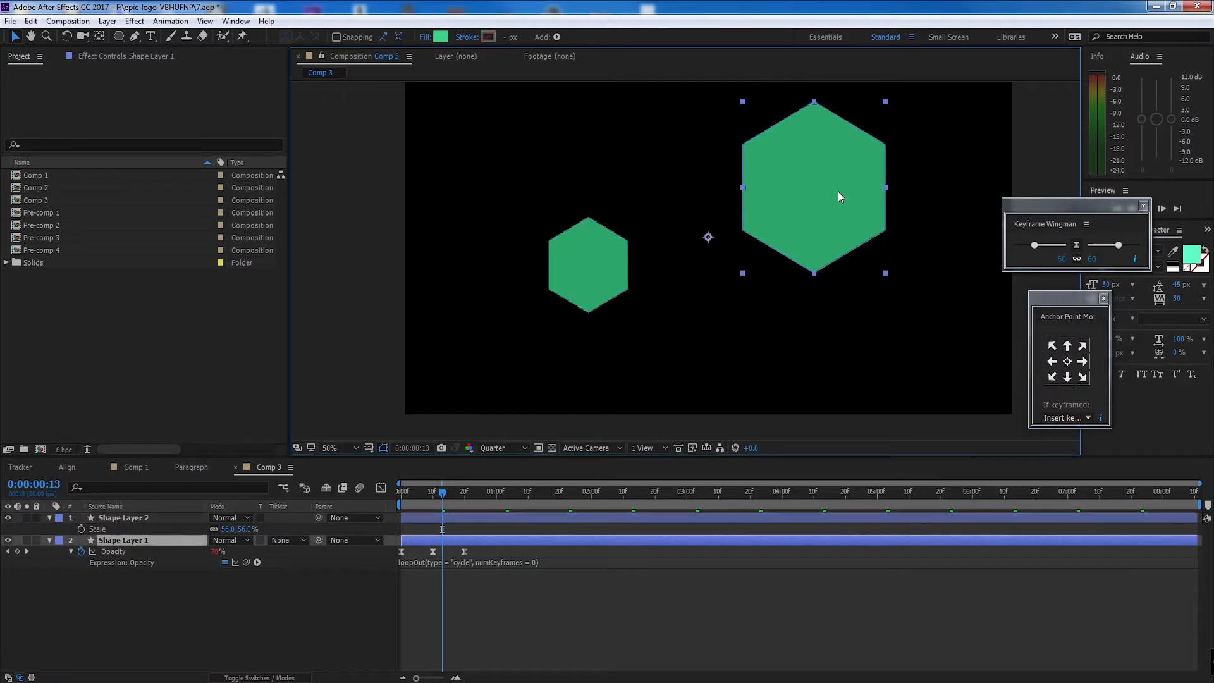
pyautogui.click(1067, 362)
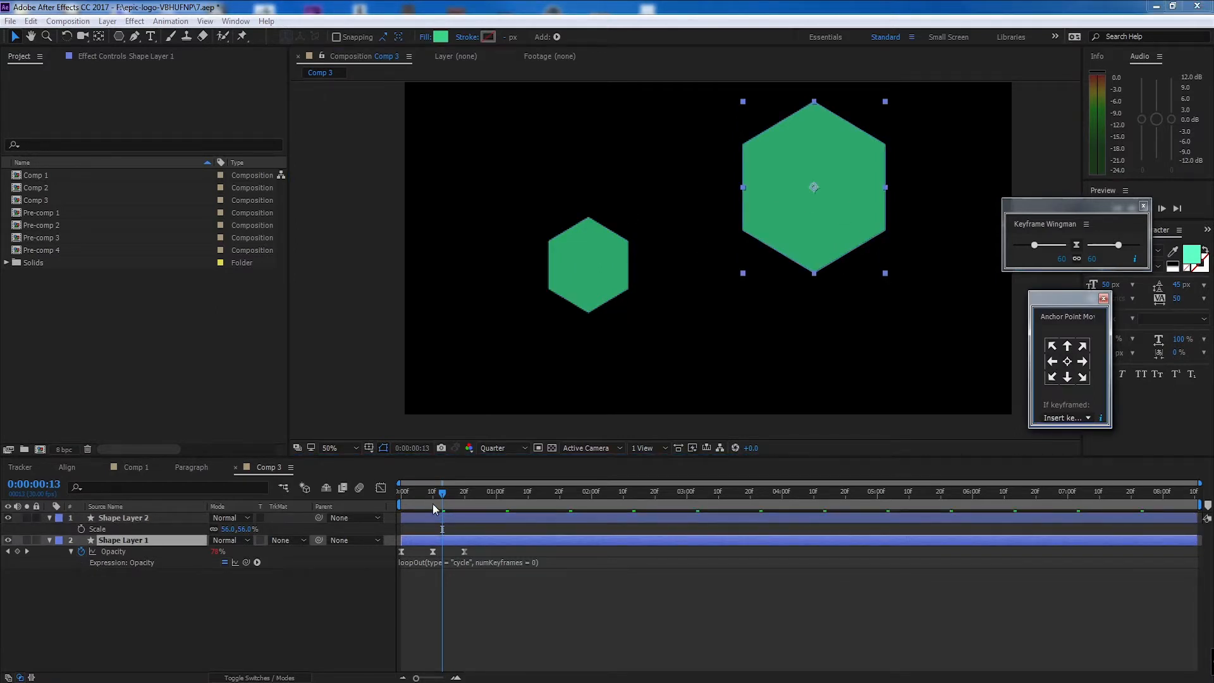
# Stretch Shape Layer 2's opacity keyframes so the middle one sits at frame 15 and the last at 1 second
pyautogui.click(433, 502)
pyautogui.moveTo(403, 502); pyautogui.dragTo(431, 510)
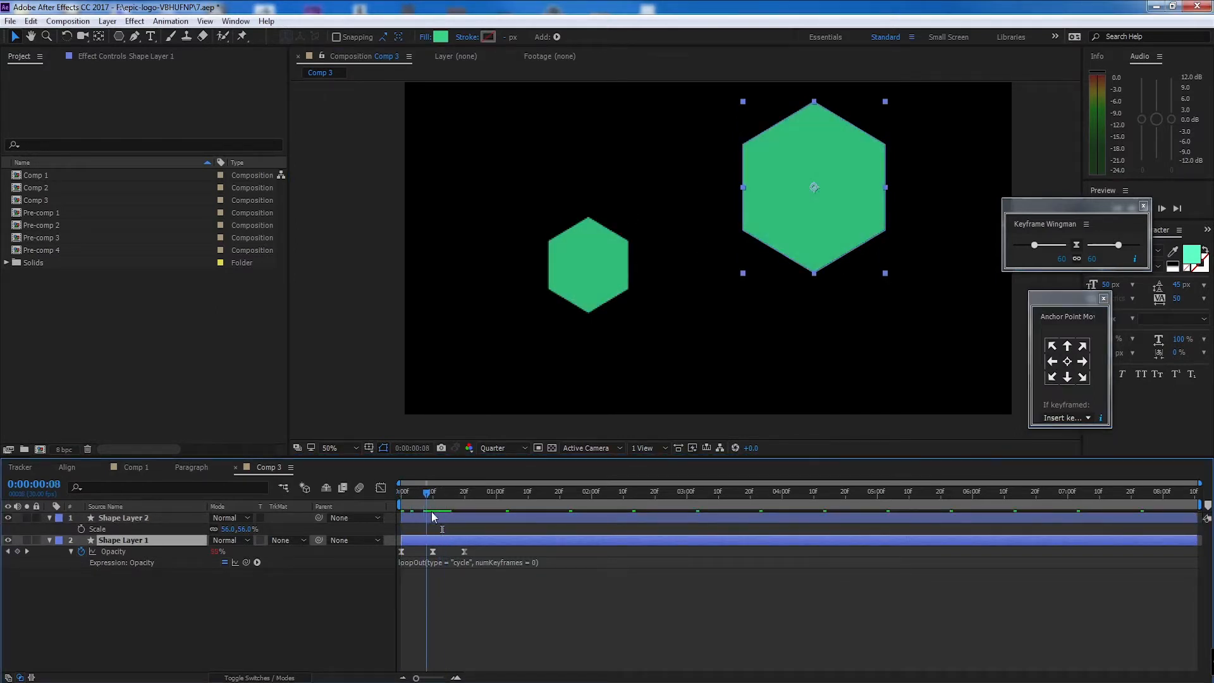
pyautogui.click(450, 517)
pyautogui.press('t')
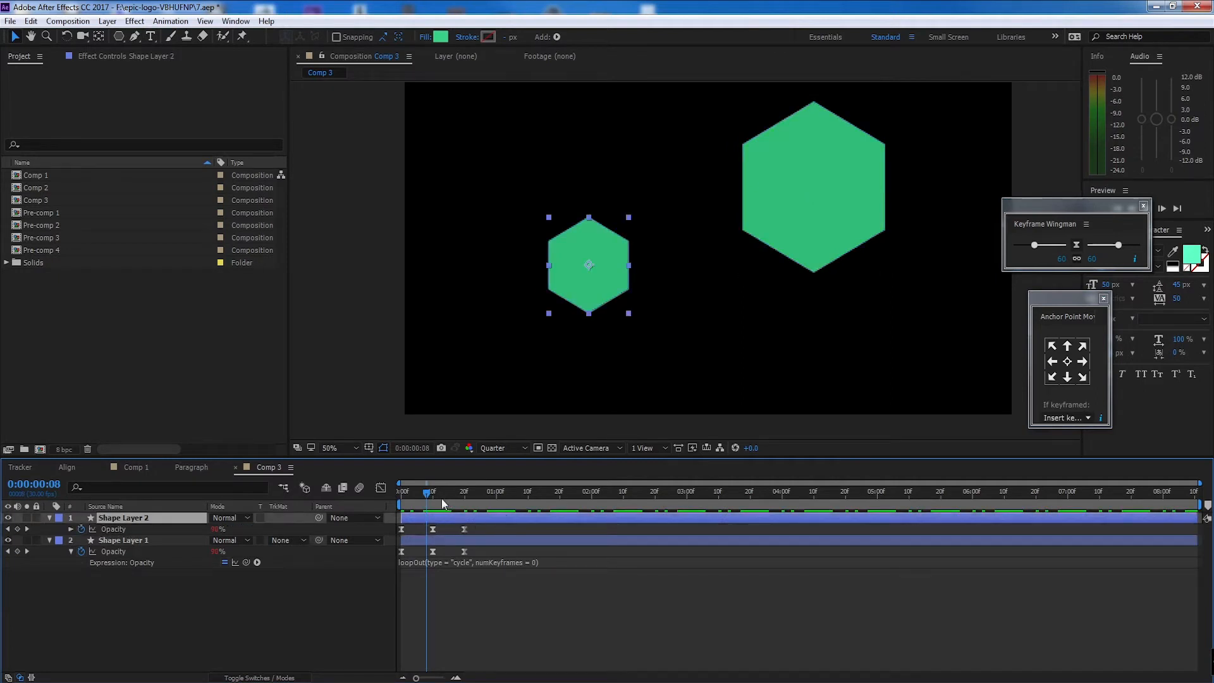
pyautogui.press('space')
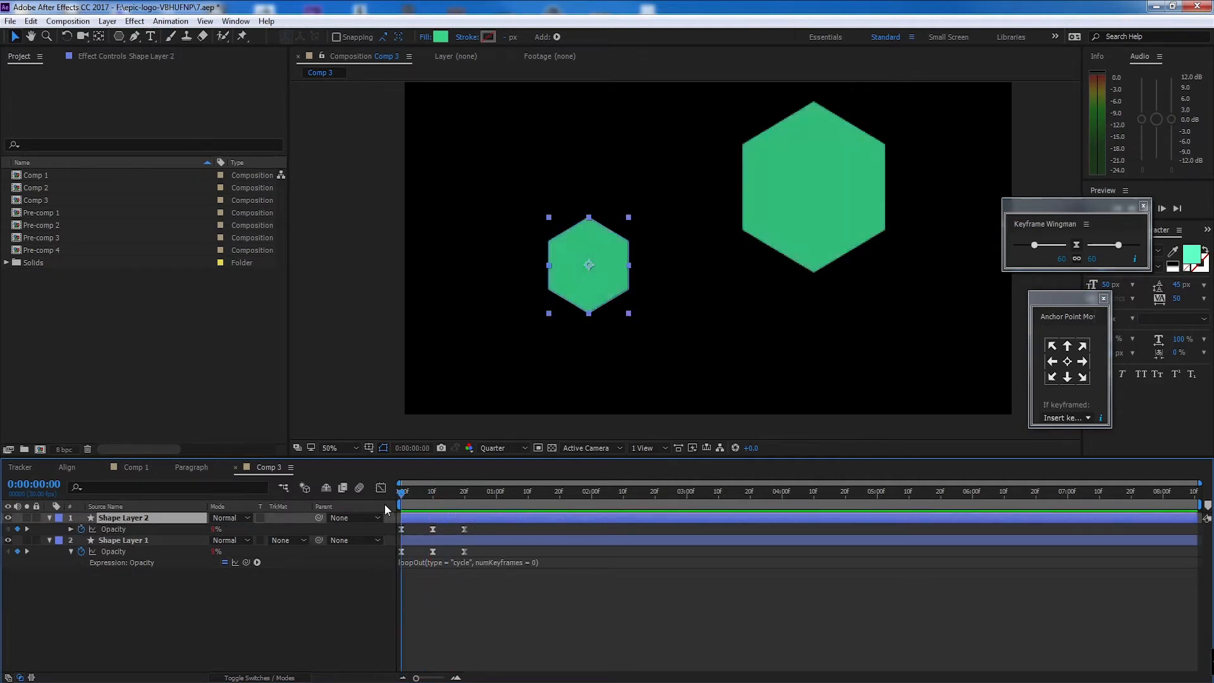
pyautogui.moveTo(479, 529)
pyautogui.mouseDown()
pyautogui.moveTo(400, 537)
pyautogui.moveTo(497, 530)
pyautogui.mouseUp()
pyautogui.press('space')
pyautogui.moveTo(401, 493); pyautogui.dragTo(430, 501)
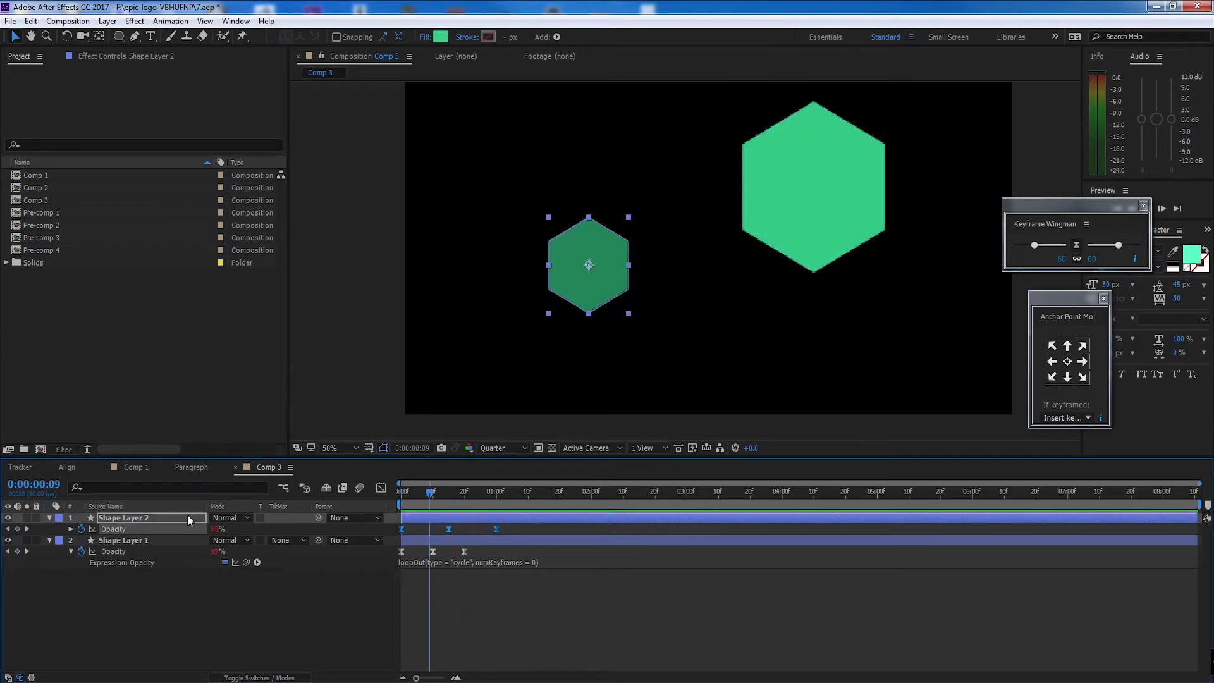
# Duplicate Shape Layer 2, place the copy below and between the other two hexagons, and scale it down further
pyautogui.click(188, 514)
pyautogui.hotkey('ctrl', 'd')
pyautogui.moveTo(588, 265); pyautogui.dragTo(721, 330)
pyautogui.press('s')
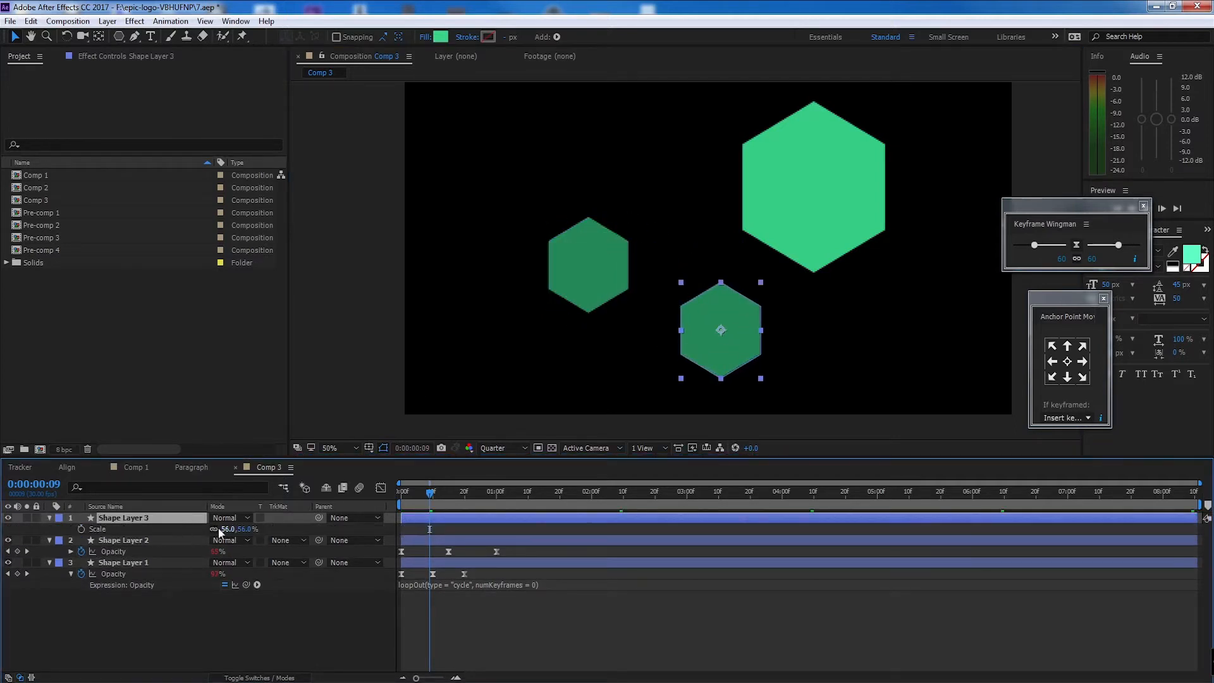
pyautogui.moveTo(228, 529); pyautogui.dragTo(216, 528)
pyautogui.moveTo(722, 335); pyautogui.dragTo(738, 347)
# Shift Shape Layer 3's opacity keyframes so the first one starts at about frame 5
pyautogui.hotkey('ctrl', 'v')
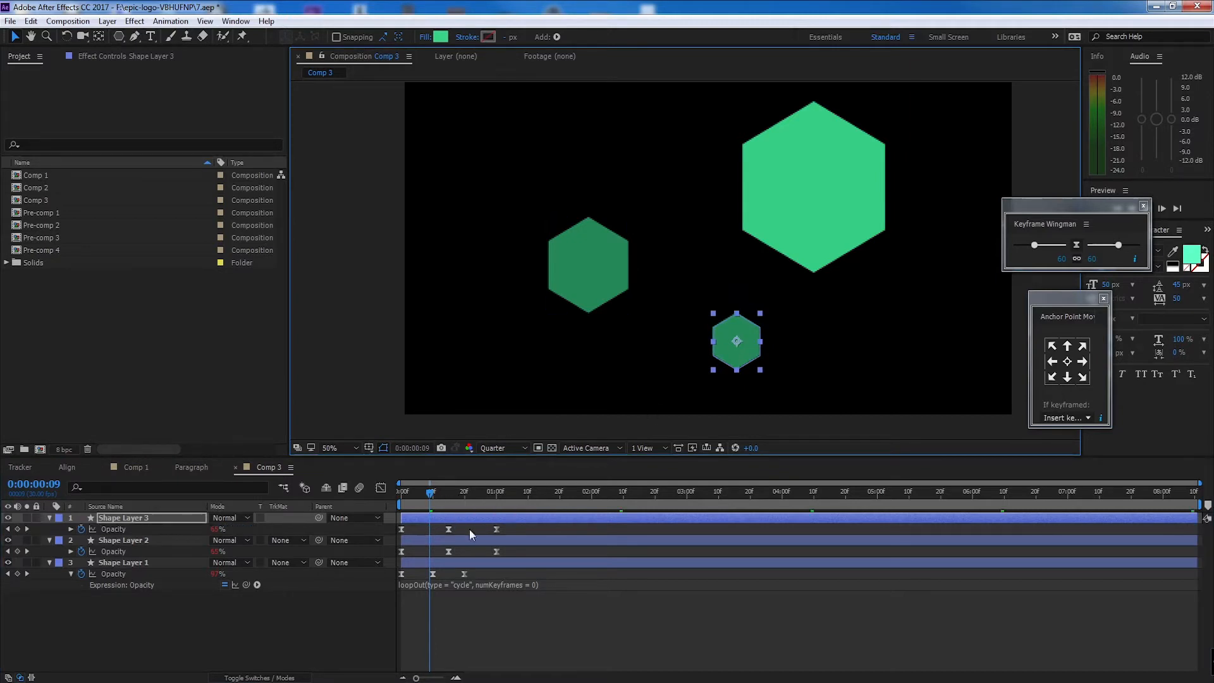
pyautogui.moveTo(403, 529); pyautogui.dragTo(419, 528)
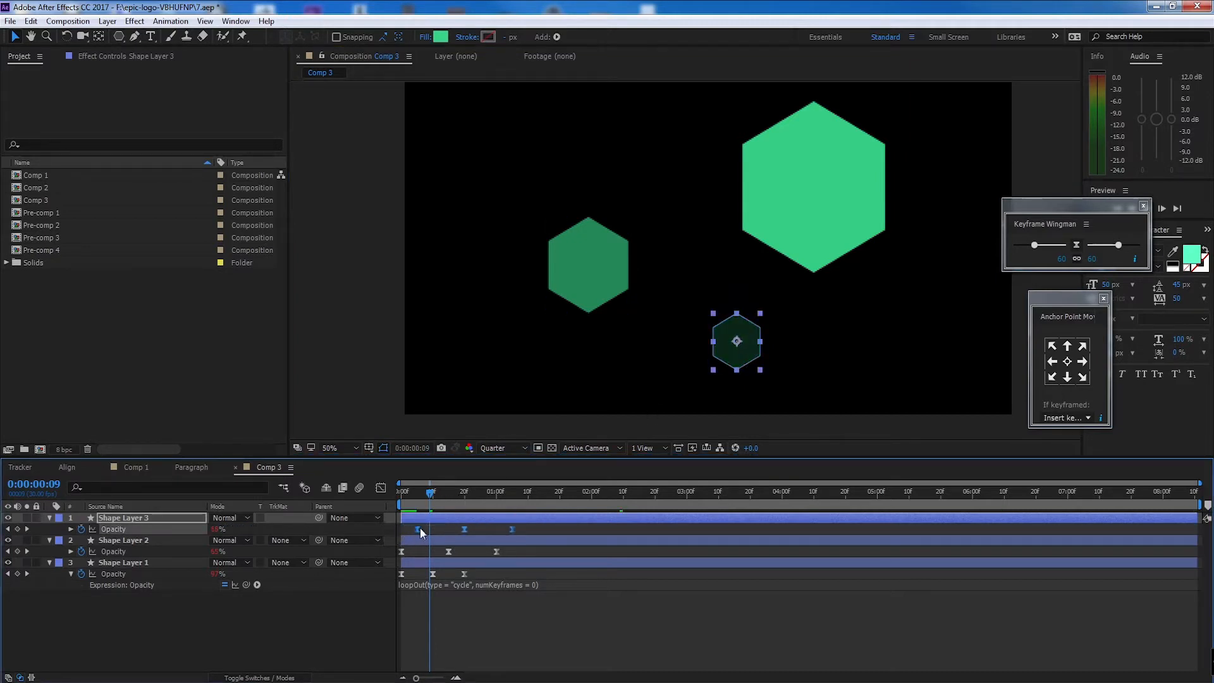
# Preview the looping opacity flicker of the three hexagons and check frames after the last keyframes
pyautogui.press('space')
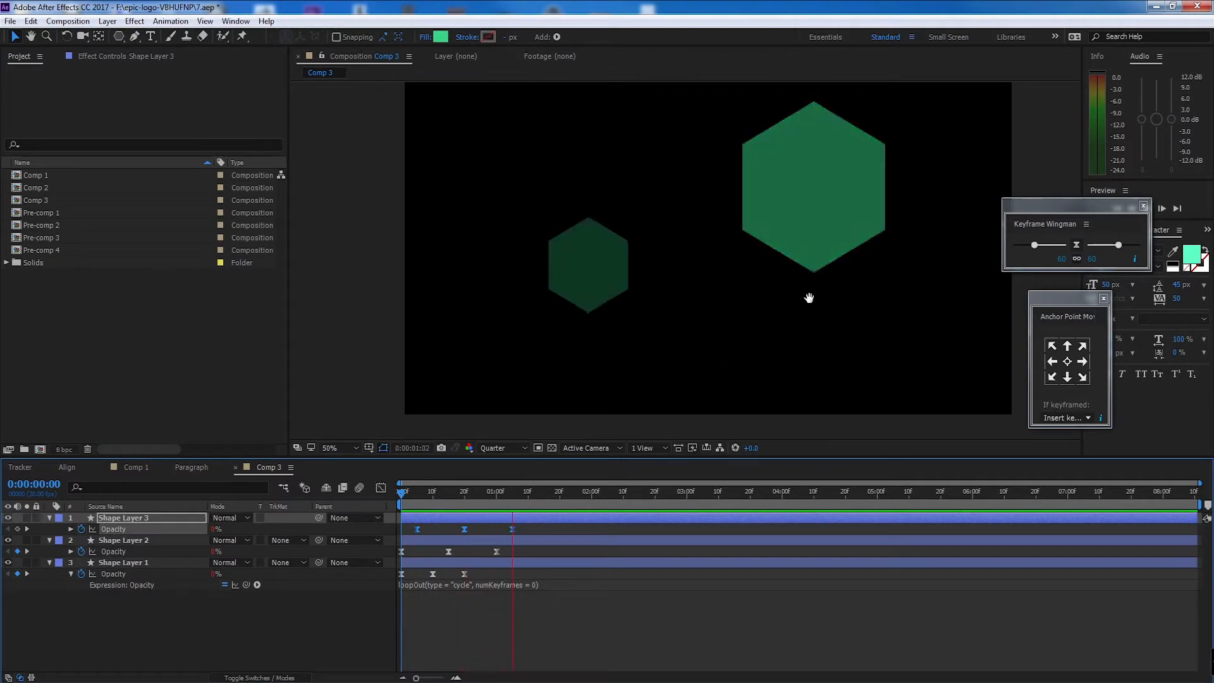
pyautogui.press('space')
pyautogui.scroll(2, 736, 265)
pyautogui.scroll(-2, 725, 276)
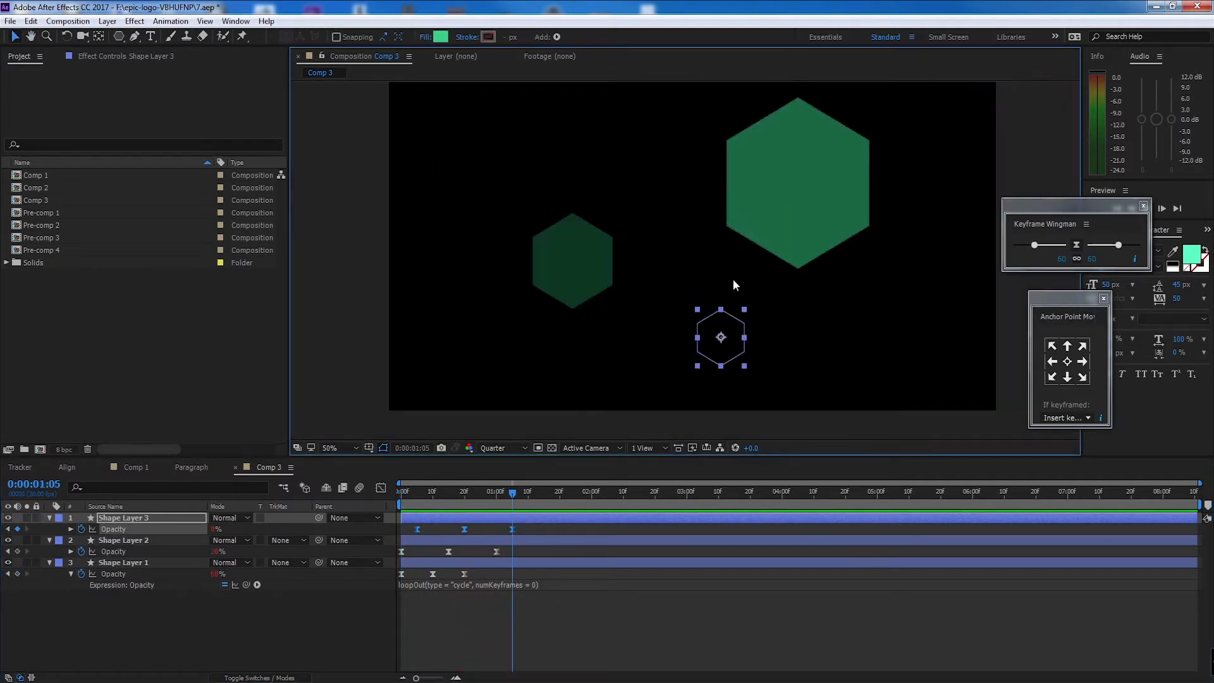
pyautogui.click(562, 256)
pyautogui.moveTo(513, 492); pyautogui.dragTo(544, 506)
# Duplicate Shape Layer 3, place the copy in the upper-left area of the composition, and scale it to 65%
pyautogui.click(154, 519)
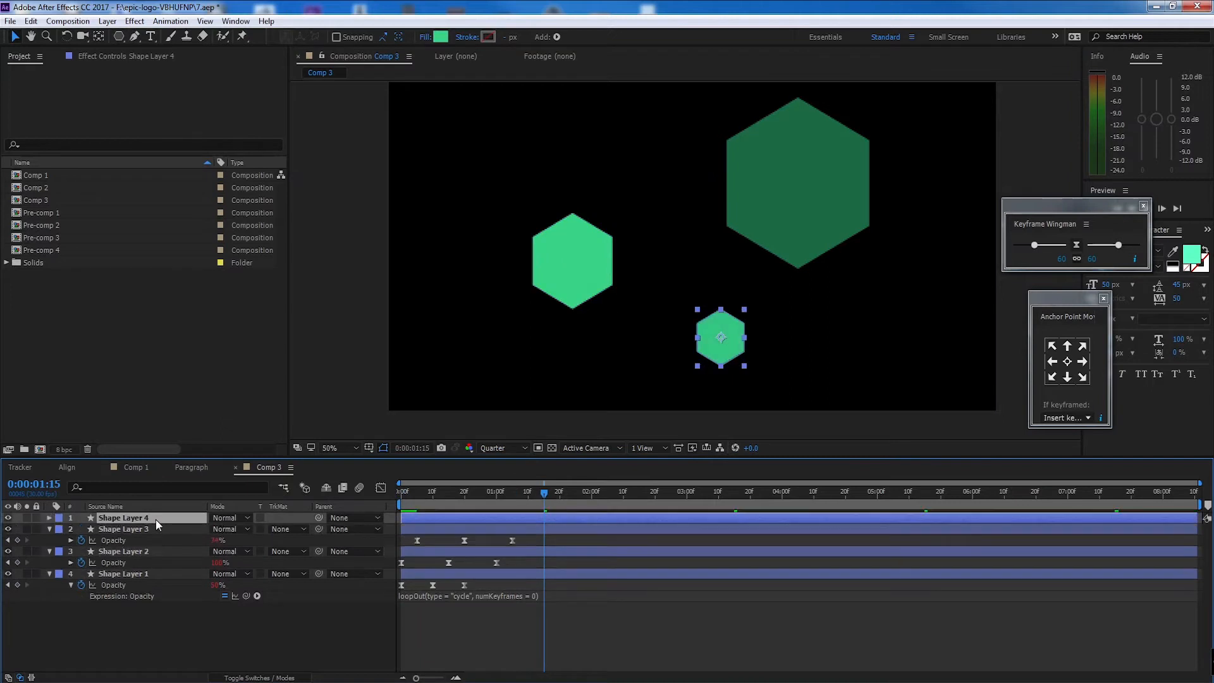
pyautogui.hotkey('ctrl', 'd')
pyautogui.scroll(-2, 603, 314)
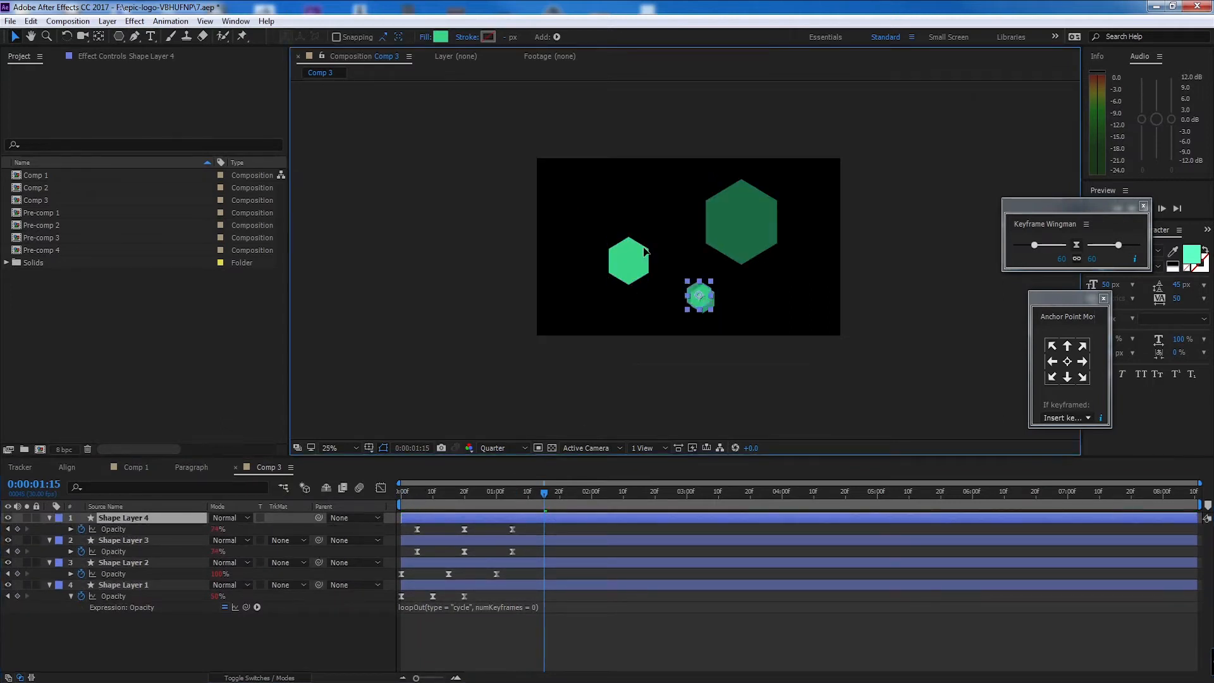
pyautogui.moveTo(700, 303); pyautogui.dragTo(599, 212)
pyautogui.press('s')
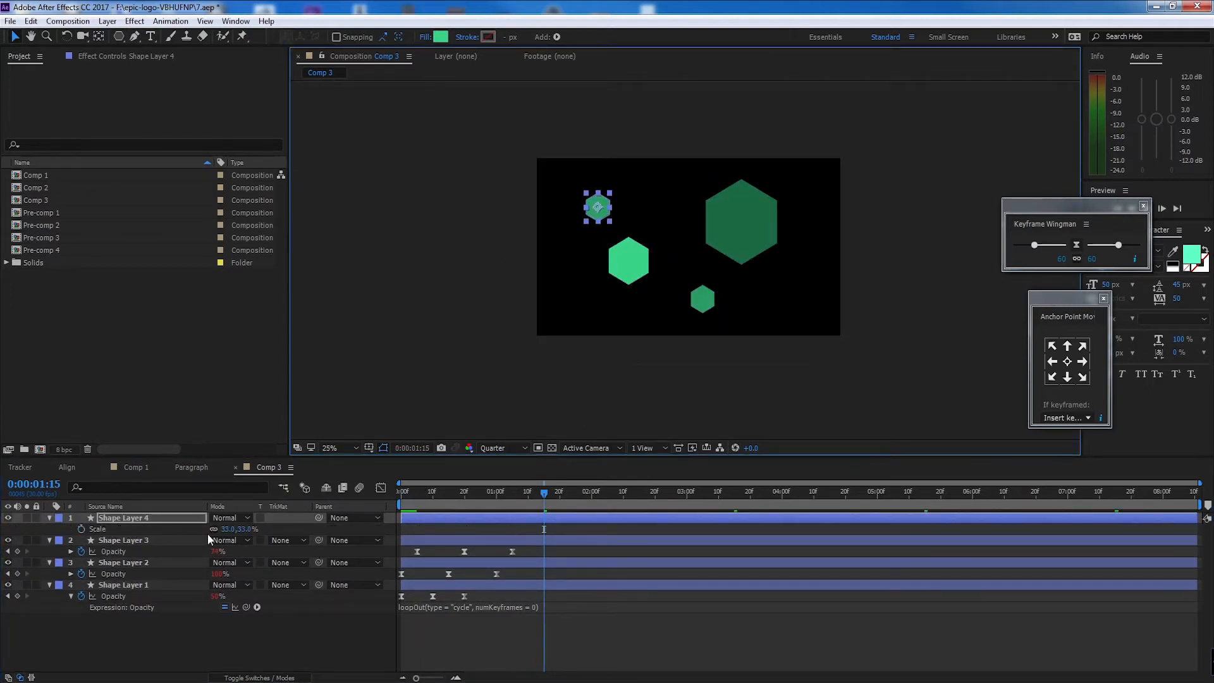
pyautogui.moveTo(239, 530); pyautogui.dragTo(266, 534)
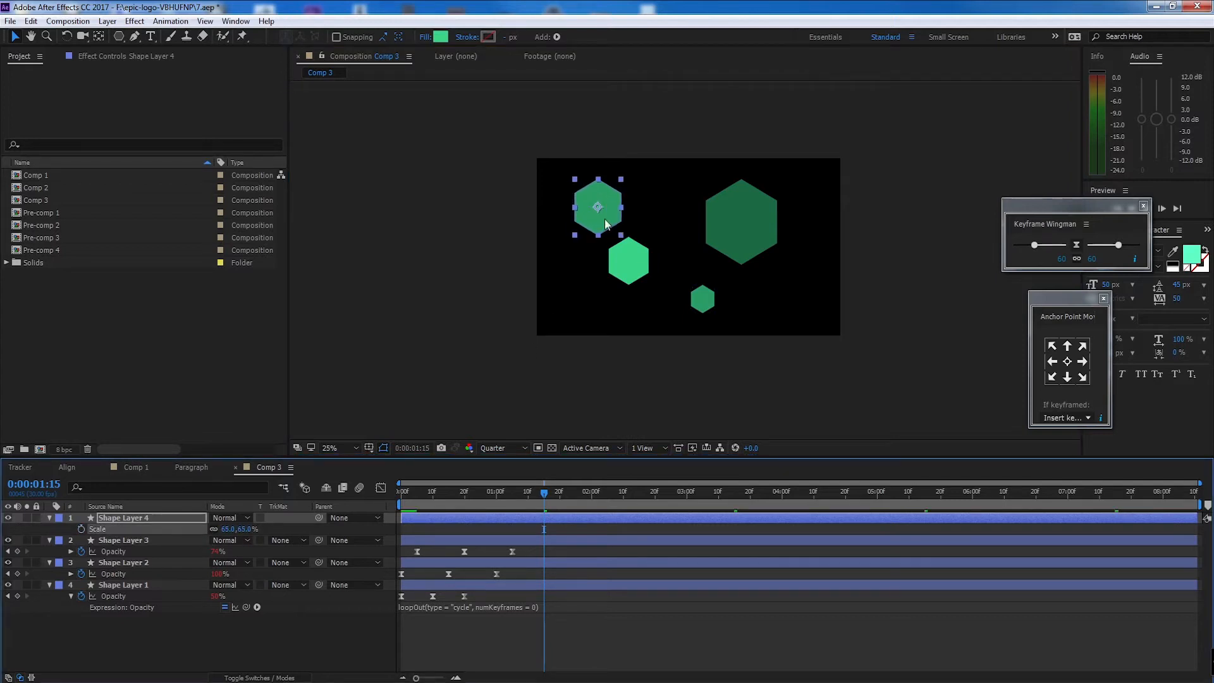
pyautogui.moveTo(605, 223); pyautogui.dragTo(592, 232)
# Shift and compress Shape Layer 4's opacity keyframes to run from about frame 3 to about frame 29, and preview the timing
pyautogui.click(367, 516)
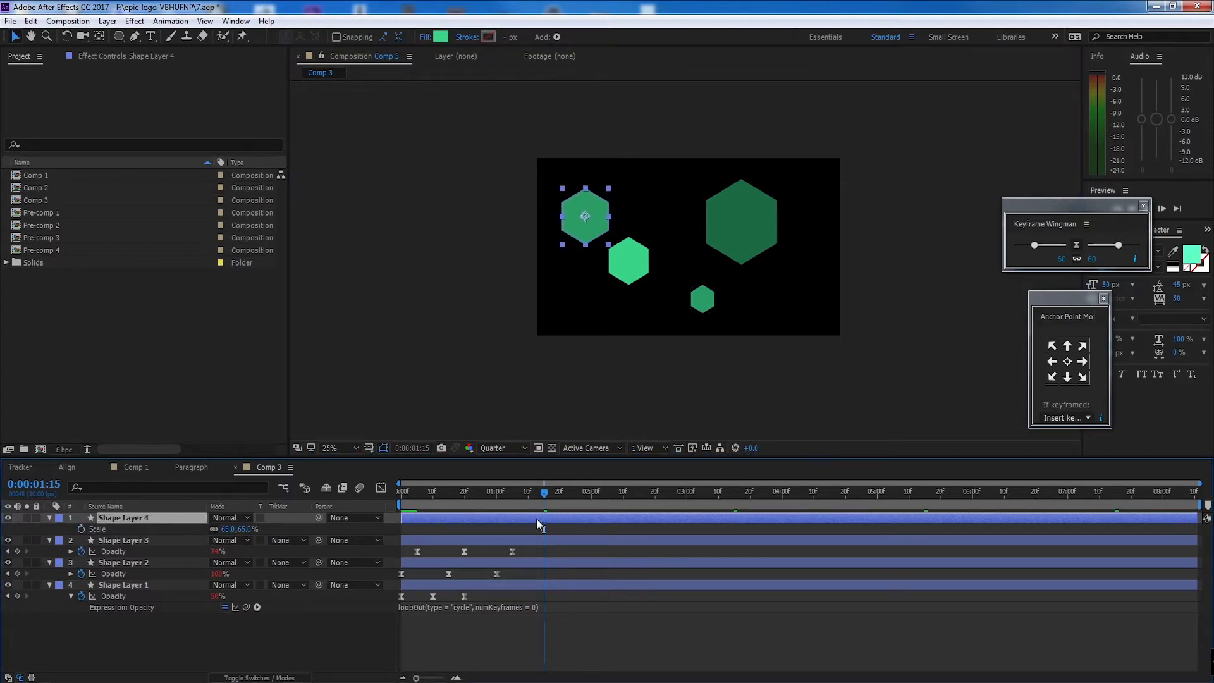
pyautogui.press('t')
pyautogui.moveTo(530, 525); pyautogui.dragTo(436, 535)
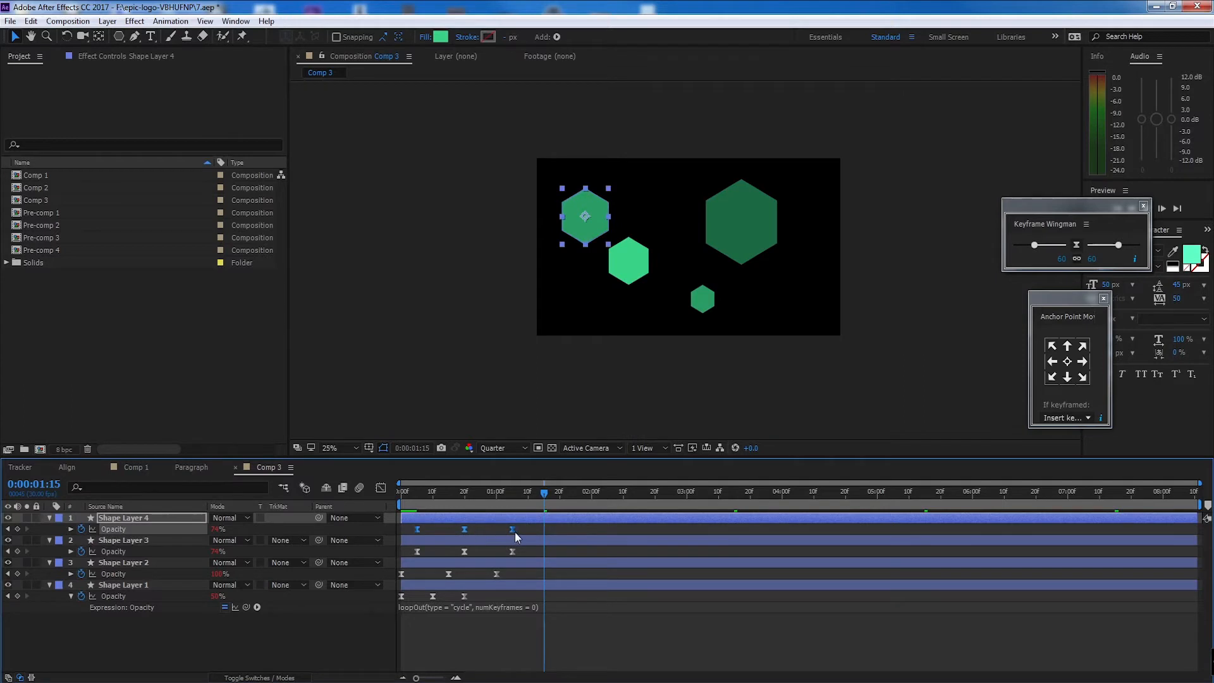
pyautogui.moveTo(515, 532); pyautogui.dragTo(448, 528)
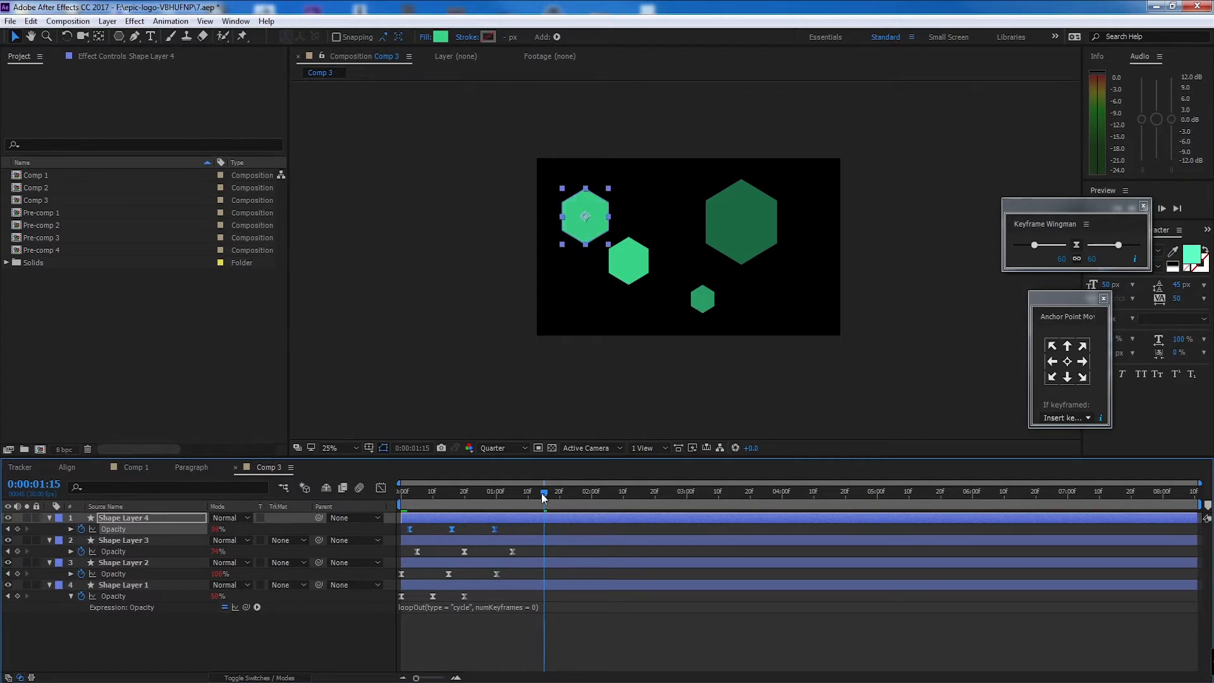
pyautogui.press('space')
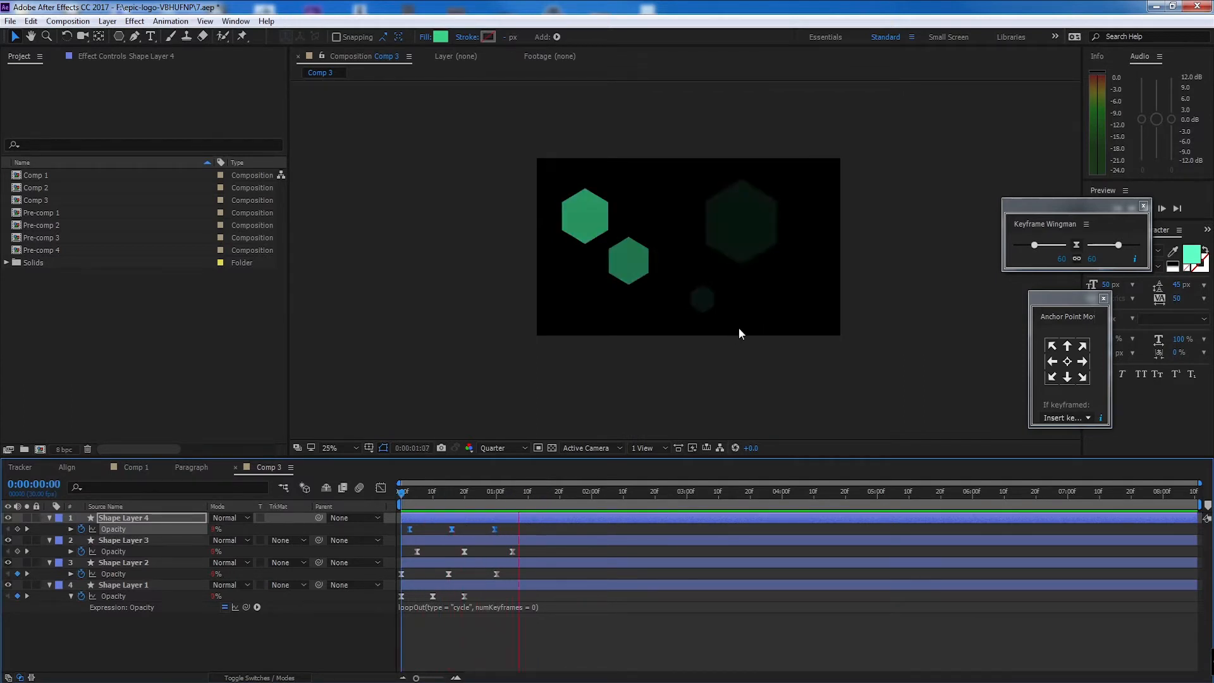
pyautogui.moveTo(535, 496); pyautogui.dragTo(549, 516)
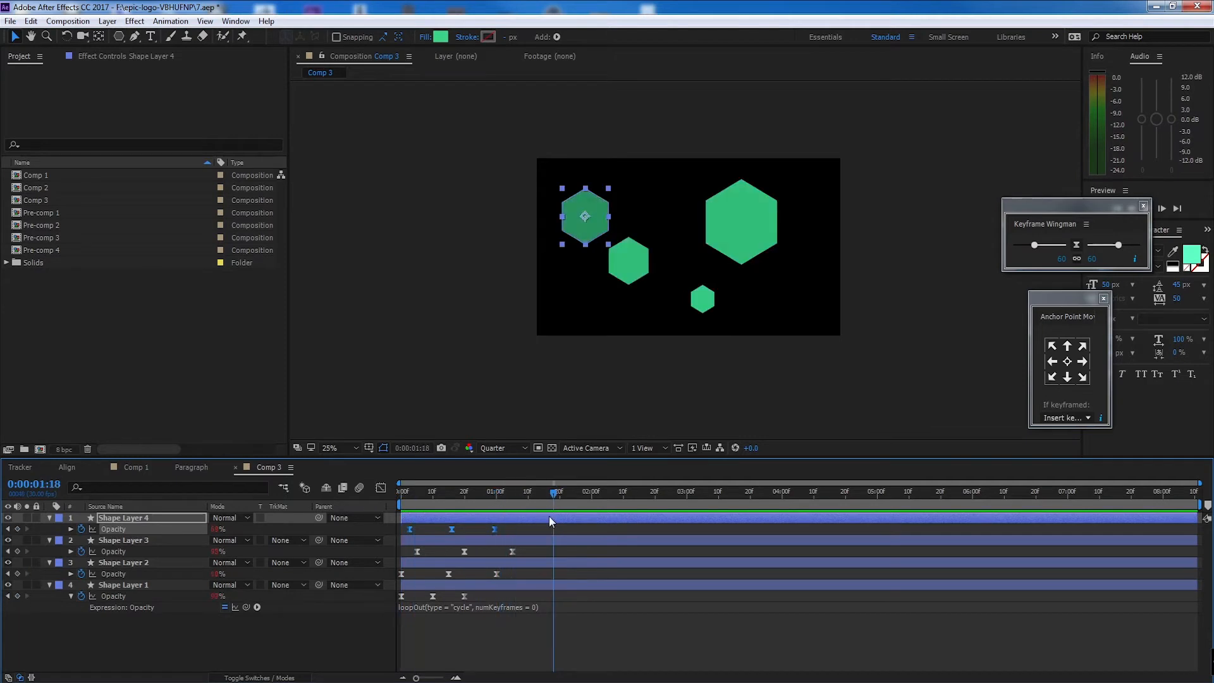
# Rearrange the hexagons, with the largest at top centre, the smallest at lower left, and Shape Layer 2 beside it
pyautogui.moveTo(635, 268)
pyautogui.mouseDown()
pyautogui.moveTo(593, 301)
pyautogui.moveTo(625, 285)
pyautogui.mouseUp()
pyautogui.click(706, 303)
pyautogui.moveTo(706, 304); pyautogui.dragTo(581, 297)
pyautogui.moveTo(722, 235); pyautogui.dragTo(604, 226)
pyautogui.moveTo(625, 291); pyautogui.dragTo(645, 306)
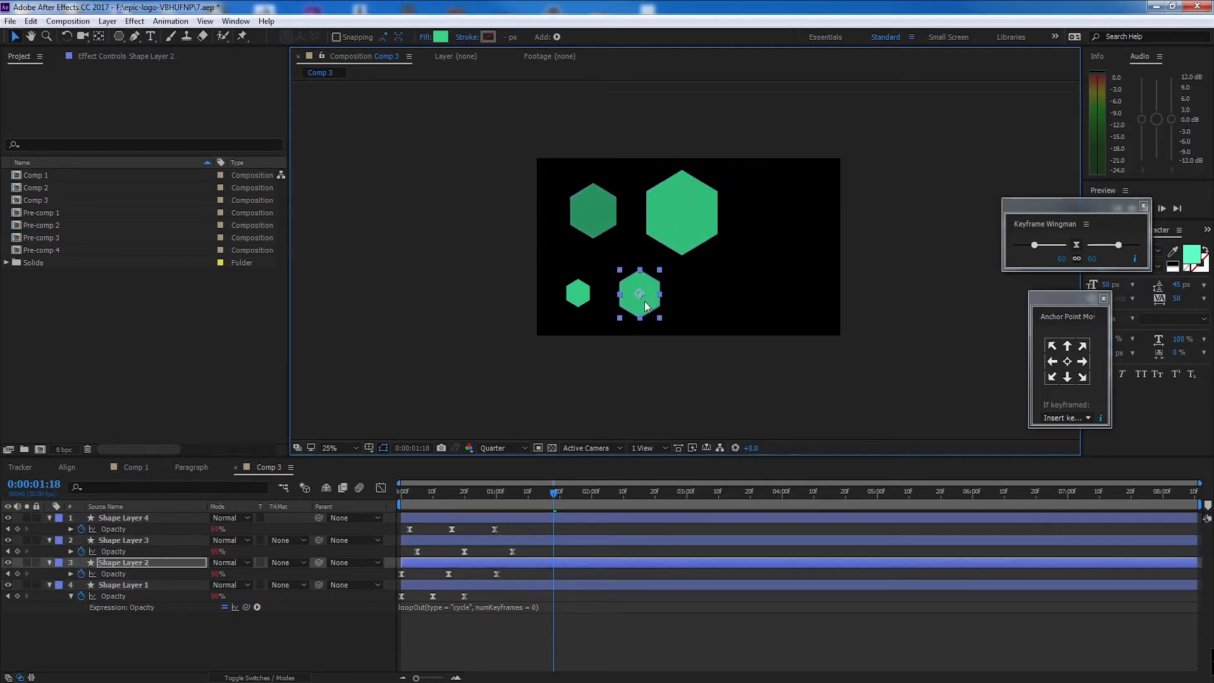
# Duplicate Shape Layers 2, 3 and 4 and spread the three copies over the right side of the composition
pyautogui.click(141, 517)
pyautogui.keyDown('shift'); pyautogui.click(147, 563); pyautogui.keyUp('shift')
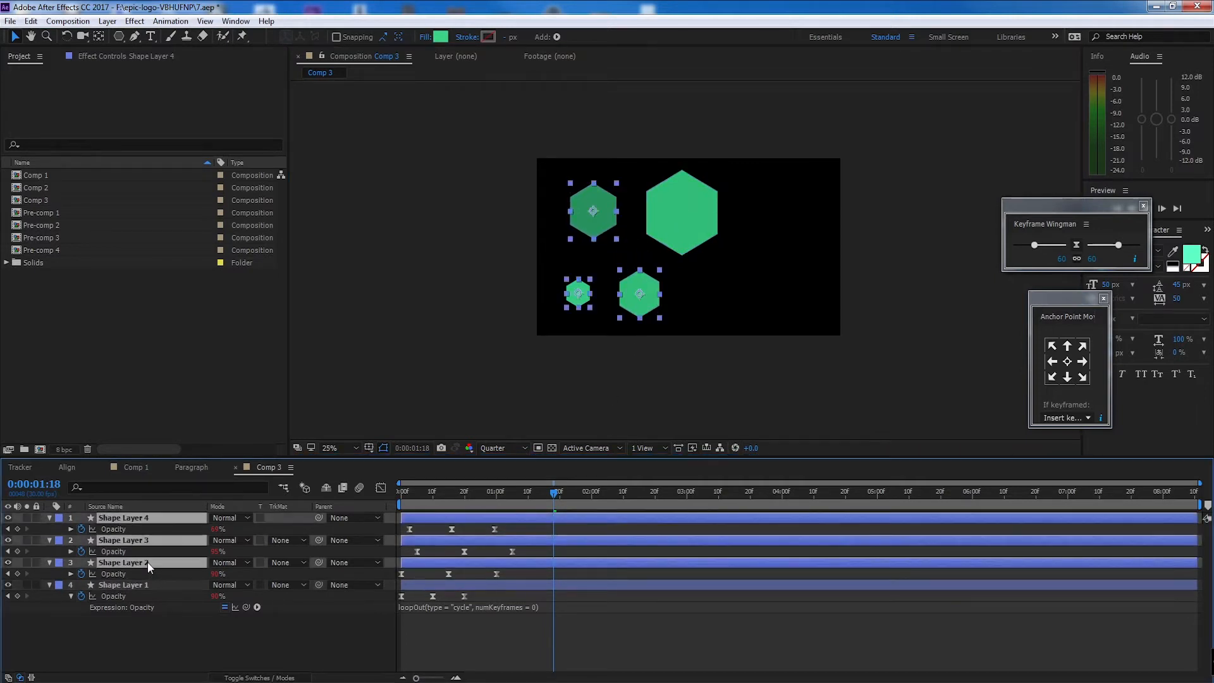
pyautogui.hotkey('ctrl', 'd')
pyautogui.moveTo(122, 549); pyautogui.dragTo(265, 484)
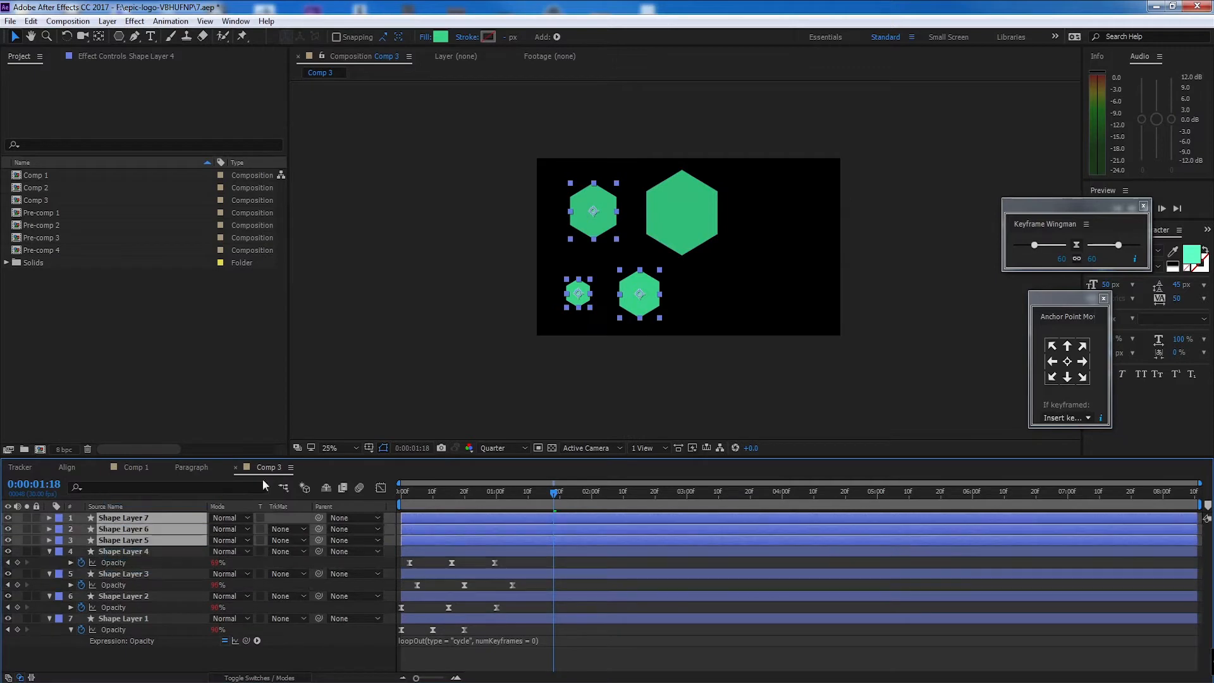
pyautogui.moveTo(594, 237); pyautogui.dragTo(790, 201)
pyautogui.click(886, 223)
pyautogui.moveTo(746, 302); pyautogui.dragTo(793, 314)
# Duplicate the upper-right hexagon and place the copy overlapping the lower-right edge of the largest hexagon
pyautogui.click(797, 208)
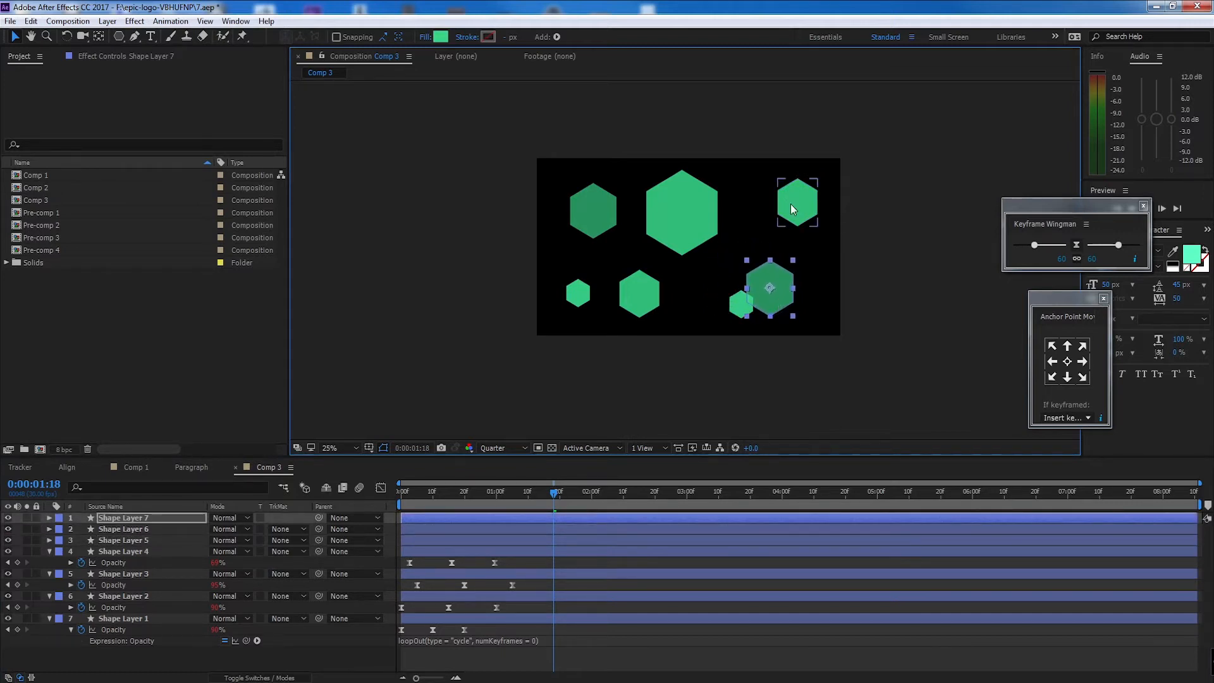
pyautogui.hotkey('ctrl', 'd')
pyautogui.moveTo(797, 208); pyautogui.dragTo(730, 242)
# Preview the composition from the beginning to check the flicker of all the hexagons
pyautogui.moveTo(553, 496); pyautogui.dragTo(400, 500)
pyautogui.press('space')
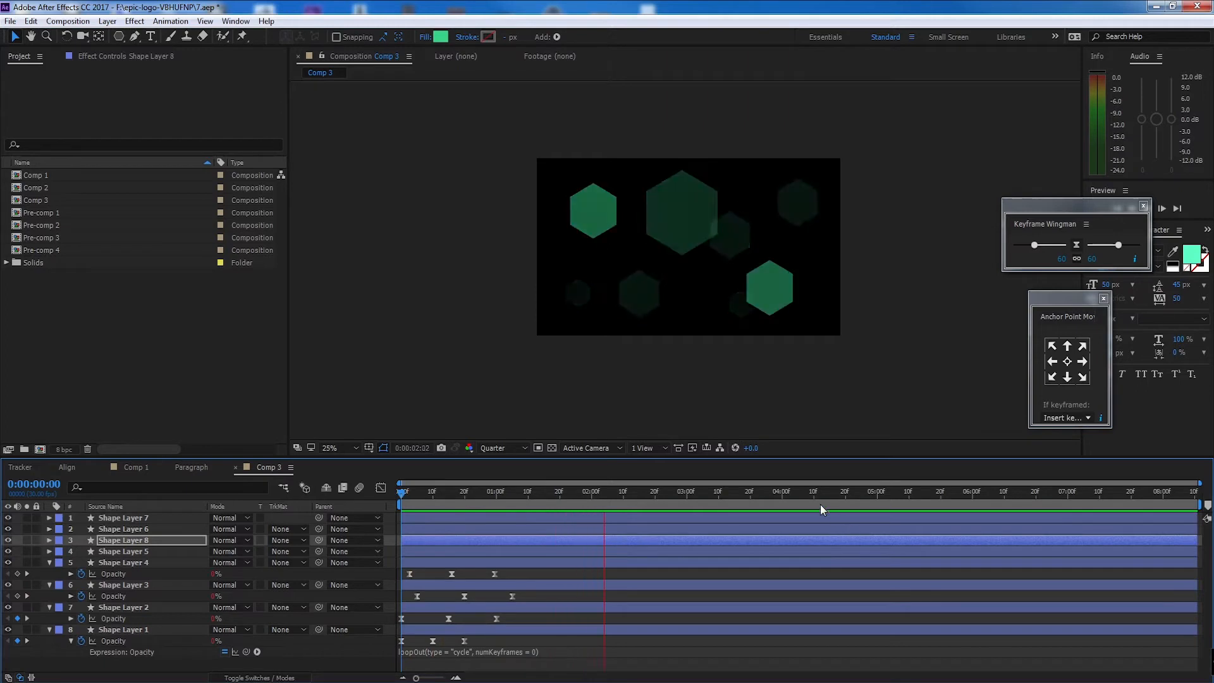
pyautogui.press('space')
pyautogui.moveTo(701, 495); pyautogui.dragTo(576, 486)
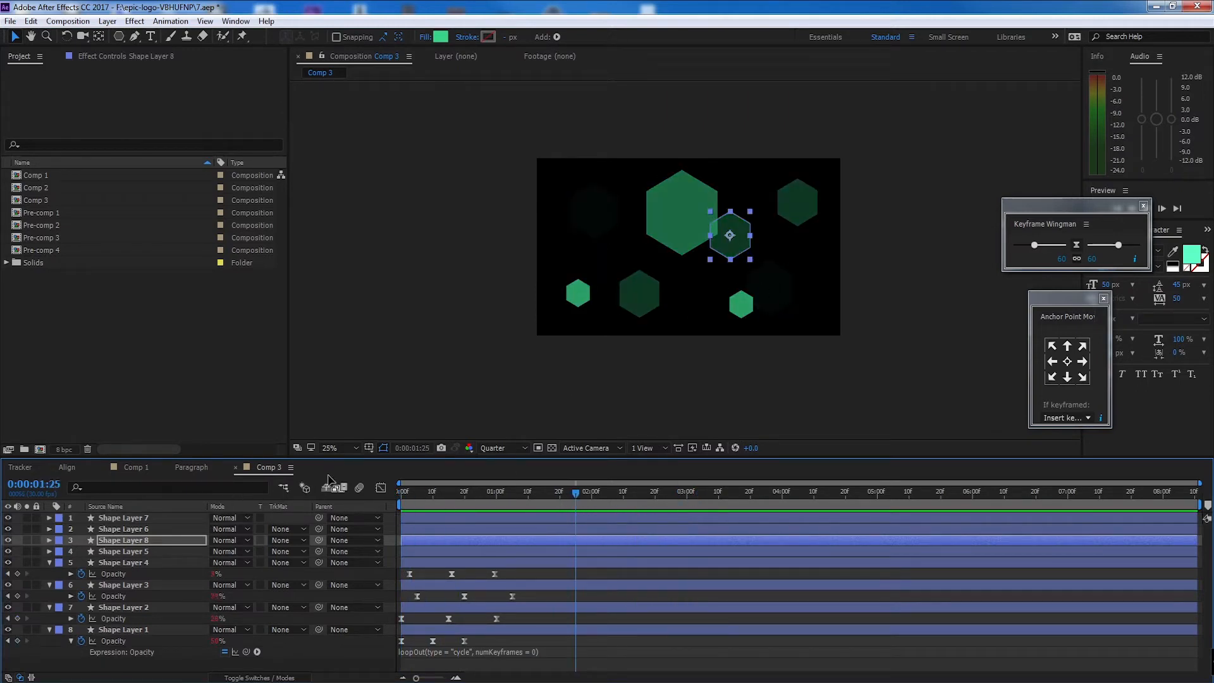
# Apply the Fill effect to all eight shape layers, moving the floating Keyframe Wingman and anchor point windows out of the way
pyautogui.click(154, 508)
pyautogui.click(141, 517)
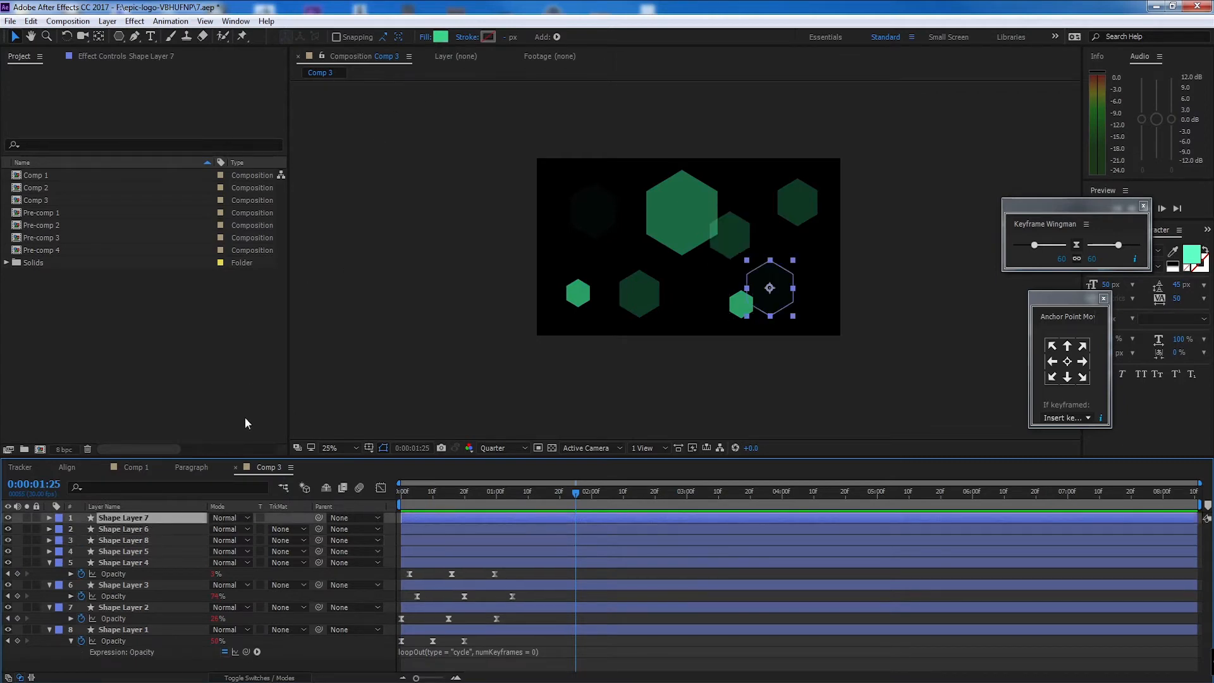
pyautogui.keyDown('shift'); pyautogui.click(172, 629); pyautogui.keyUp('shift')
pyautogui.moveTo(1052, 211); pyautogui.dragTo(948, 183)
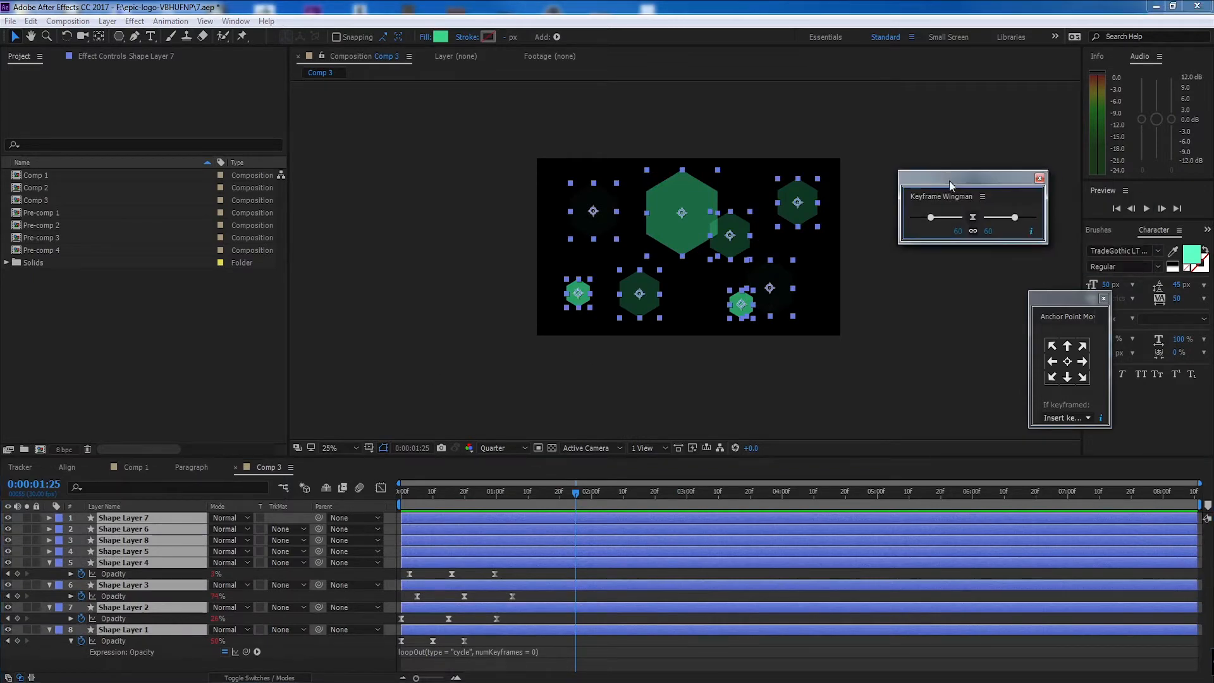
pyautogui.moveTo(1054, 317); pyautogui.dragTo(927, 312)
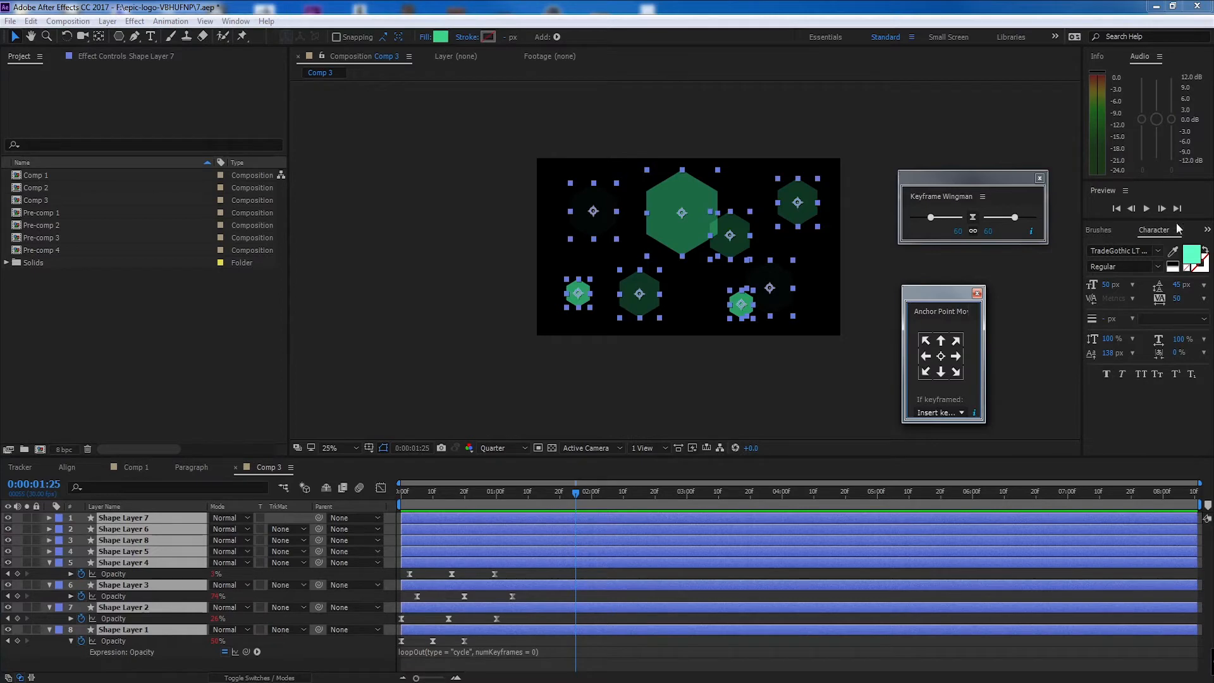
pyautogui.click(1208, 231)
pyautogui.click(1157, 250)
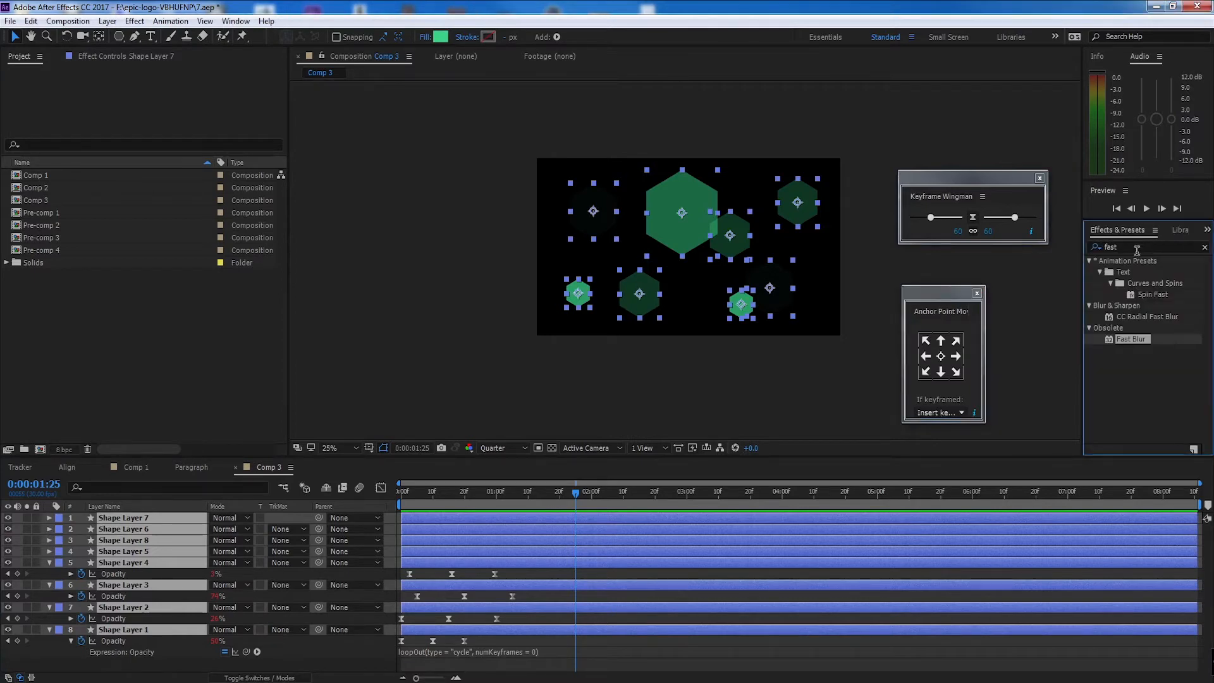
pyautogui.click(1138, 245)
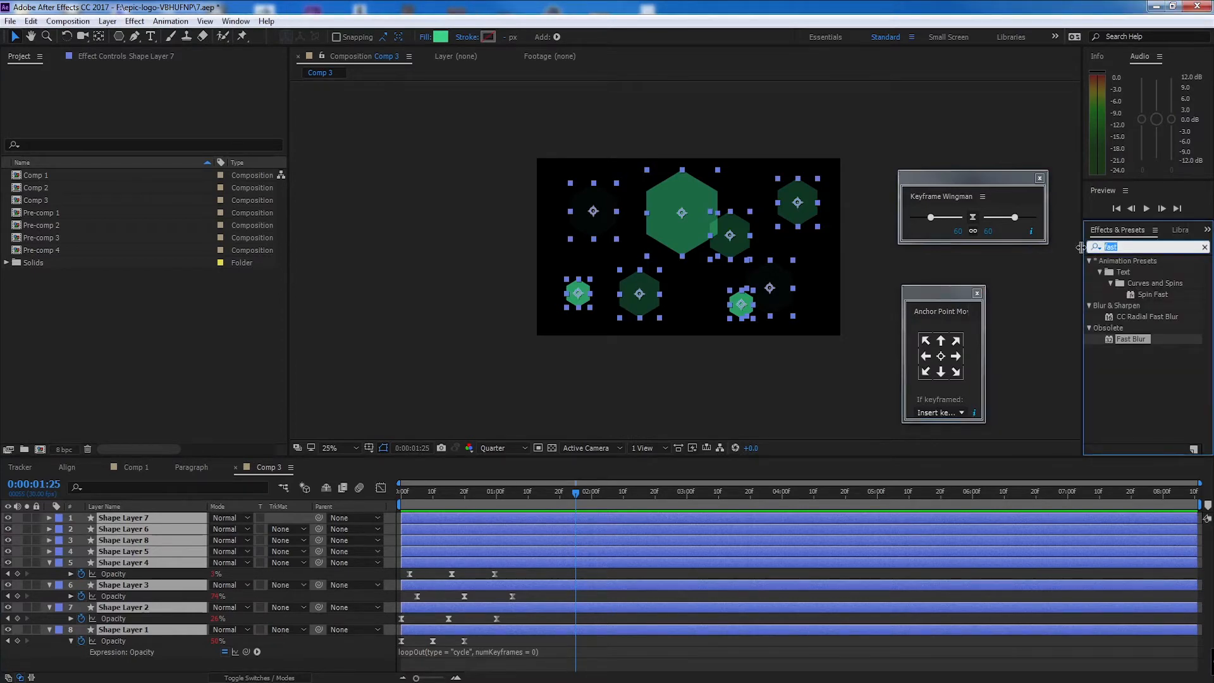
pyautogui.write('fill')
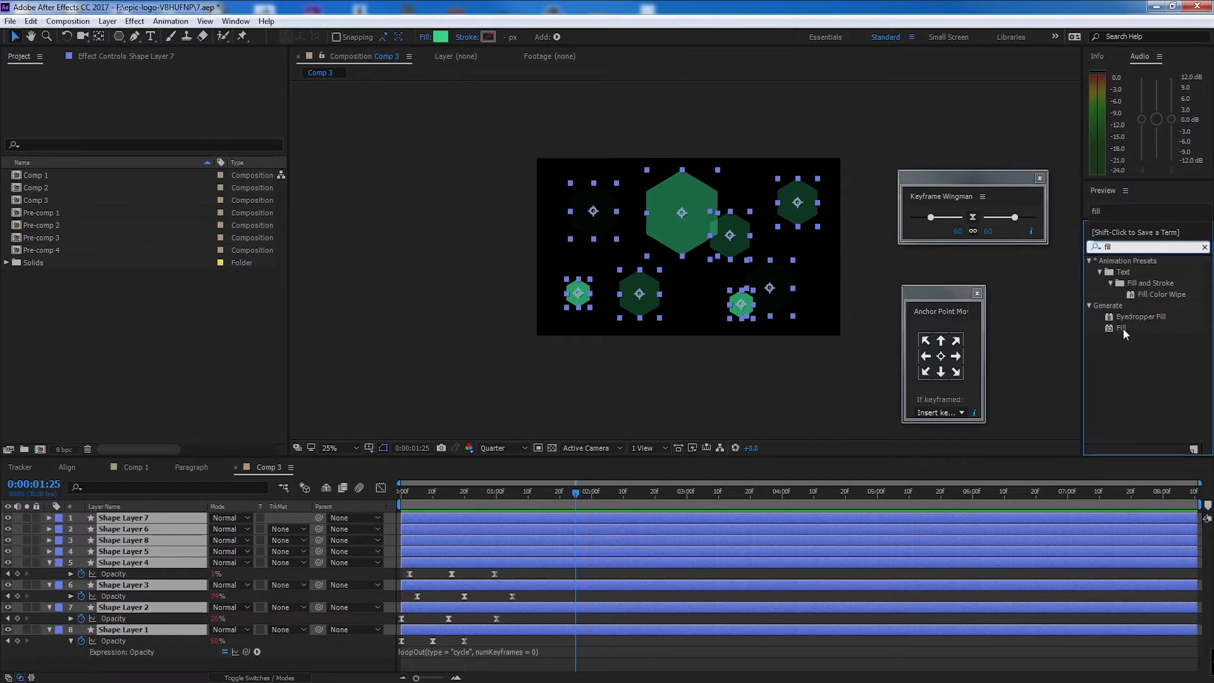
pyautogui.doubleClick(1120, 328)
# Set the Fill effect's colour to white for all the hexagons
pyautogui.click(161, 117)
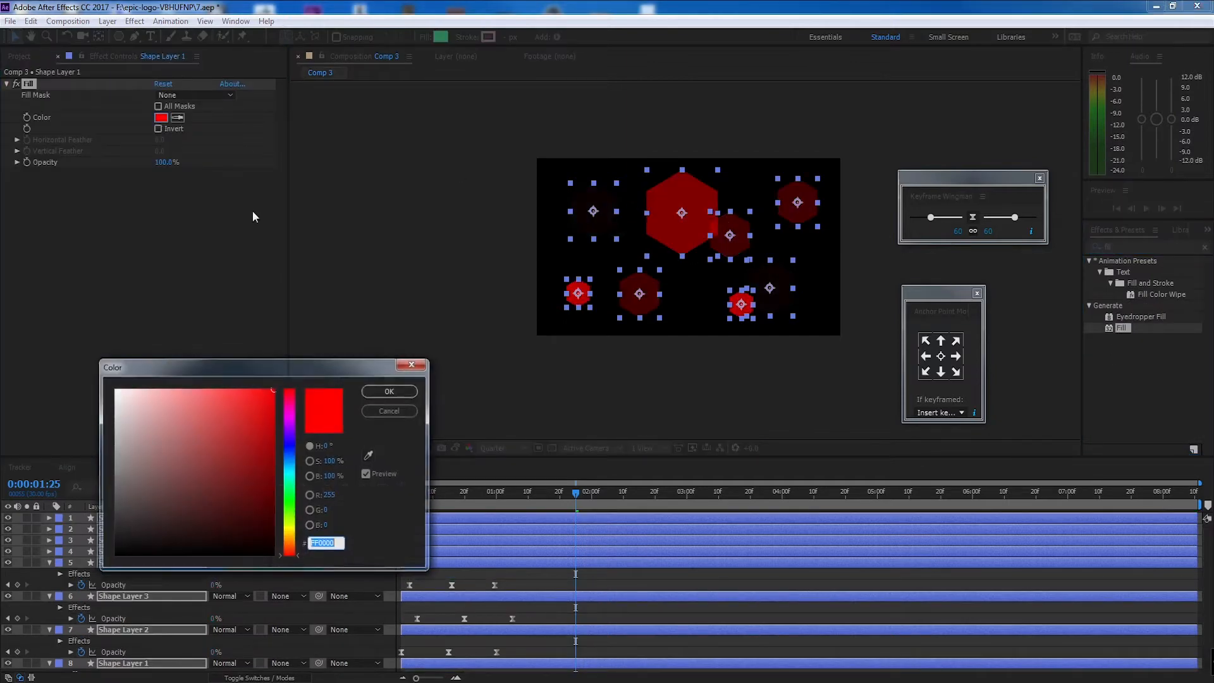
pyautogui.click(115, 390)
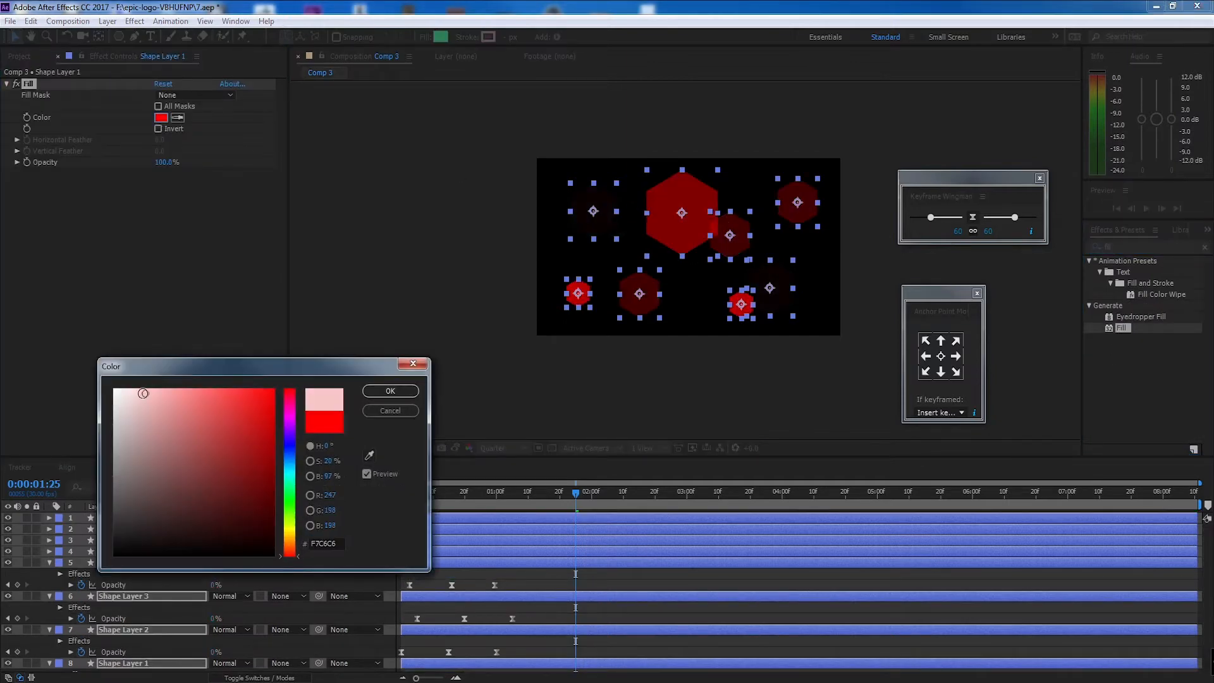
pyautogui.click(390, 390)
# Enlarge the timeline area, collapse the properties of all eight shape layers, and deselect them
pyautogui.click(409, 491)
pyautogui.moveTo(410, 491); pyautogui.dragTo(469, 432)
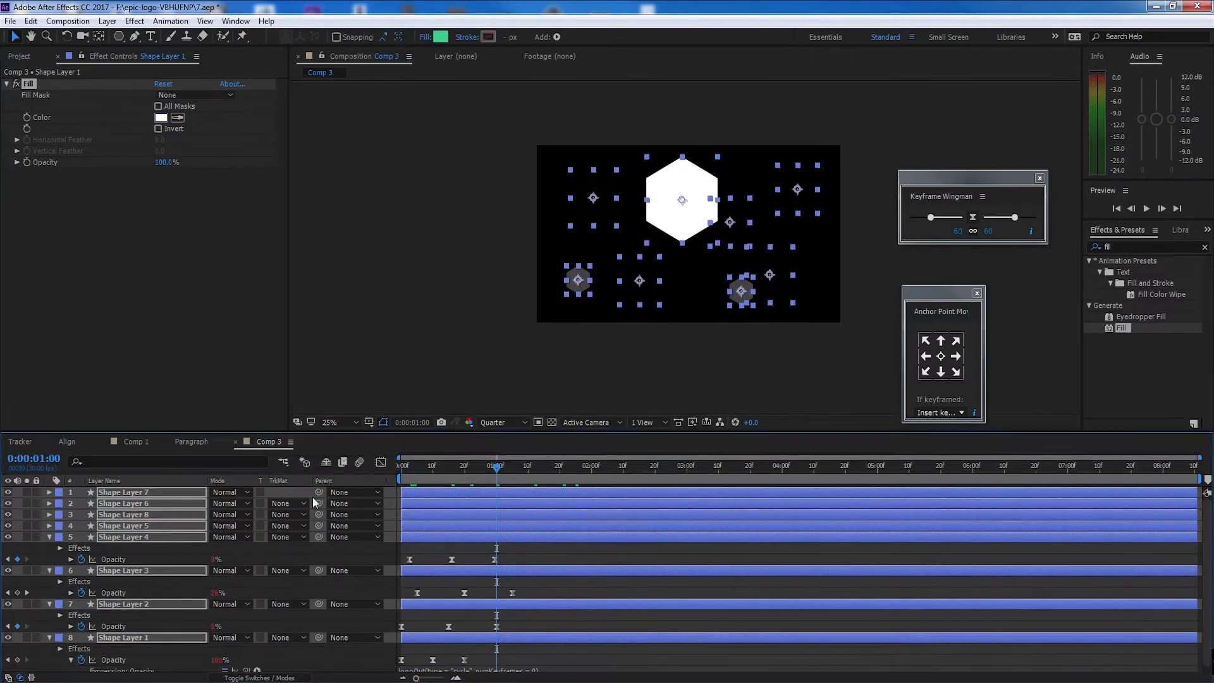
pyautogui.hotkey('ctrl', 'a')
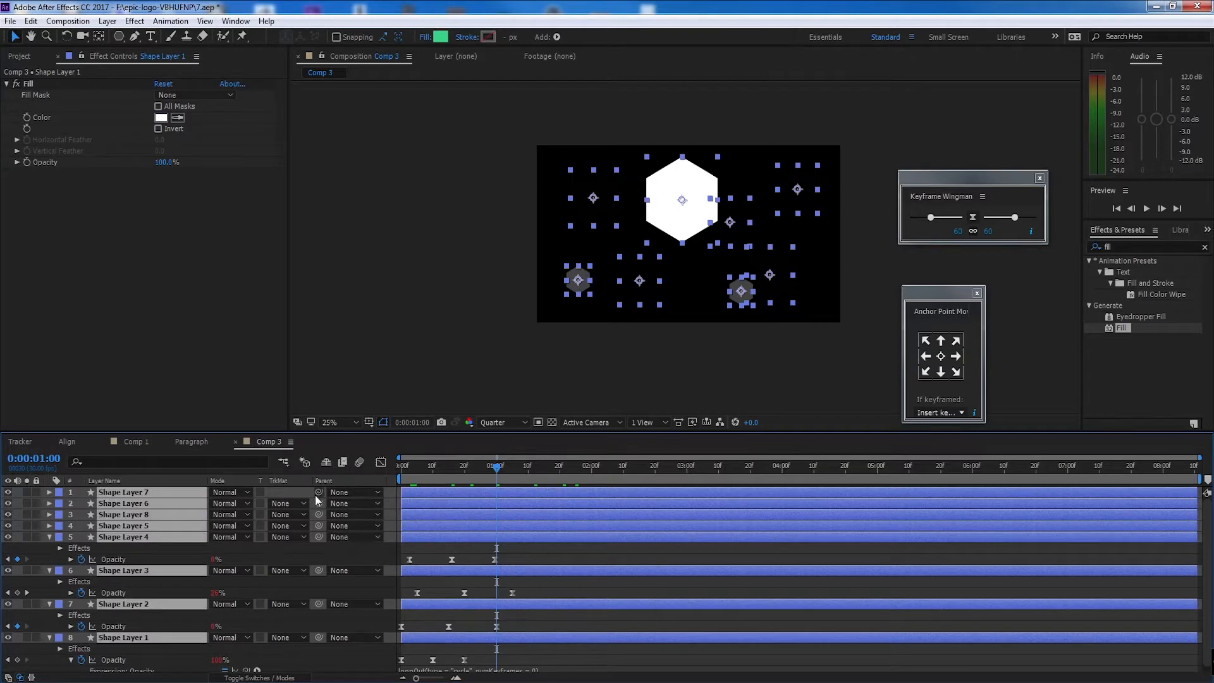
pyautogui.press('u')
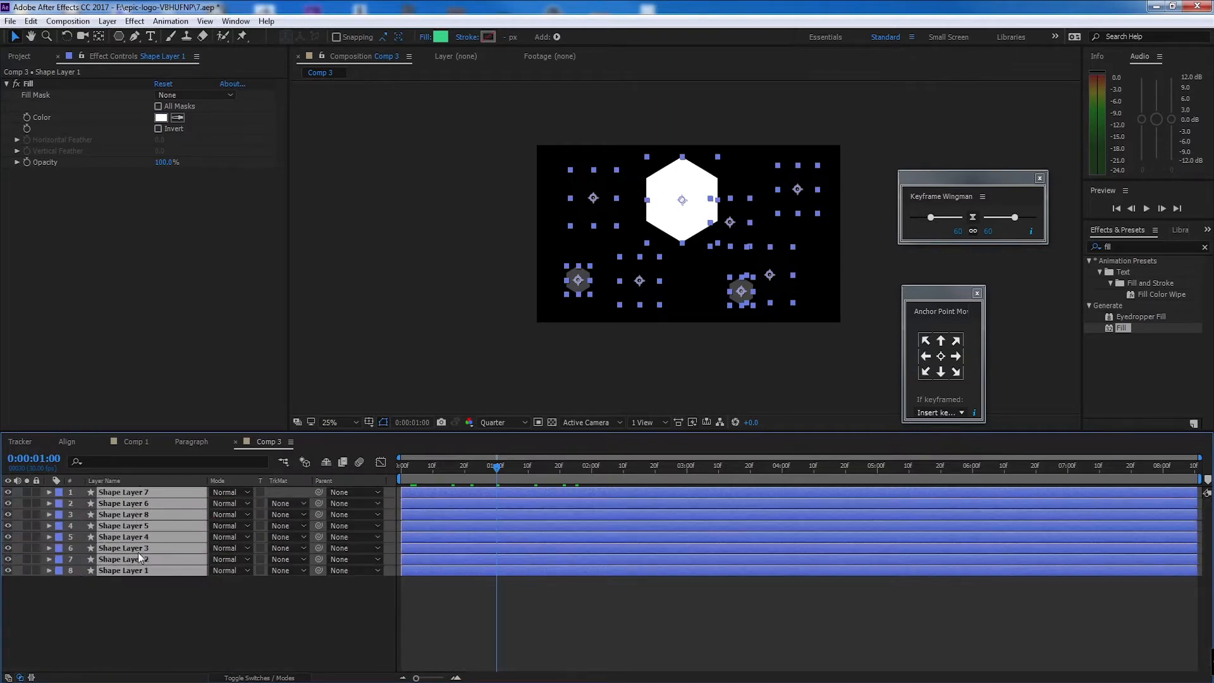
pyautogui.press('F2')
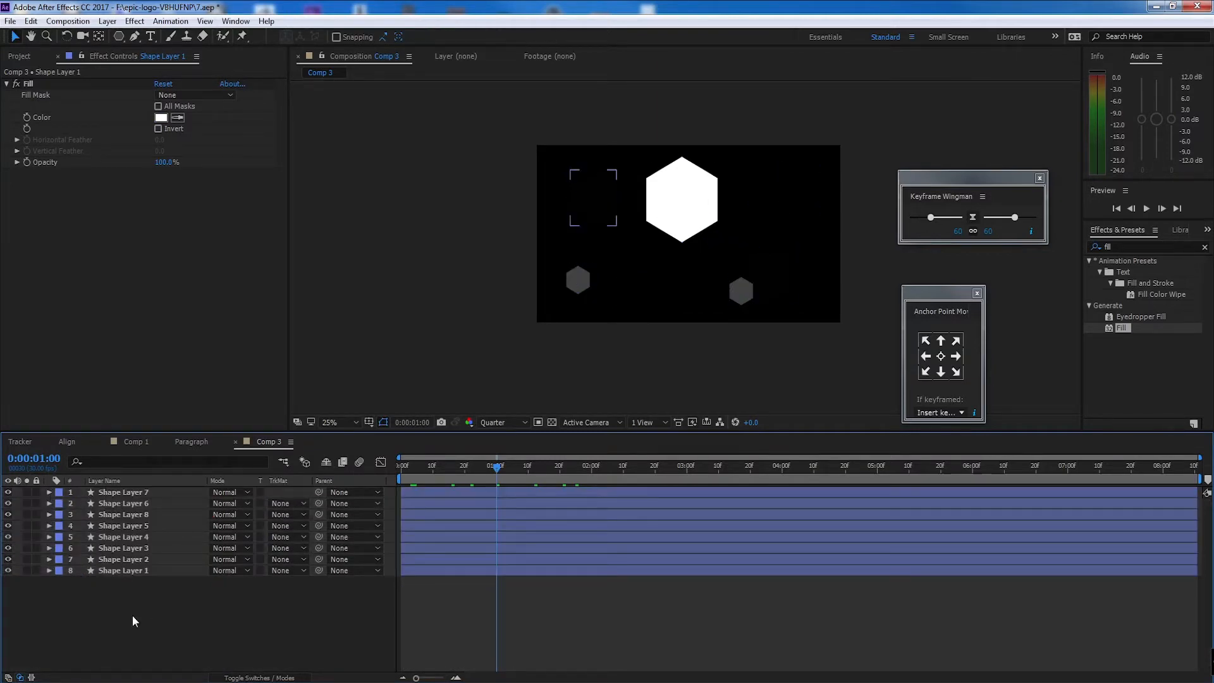
pyautogui.press('space')
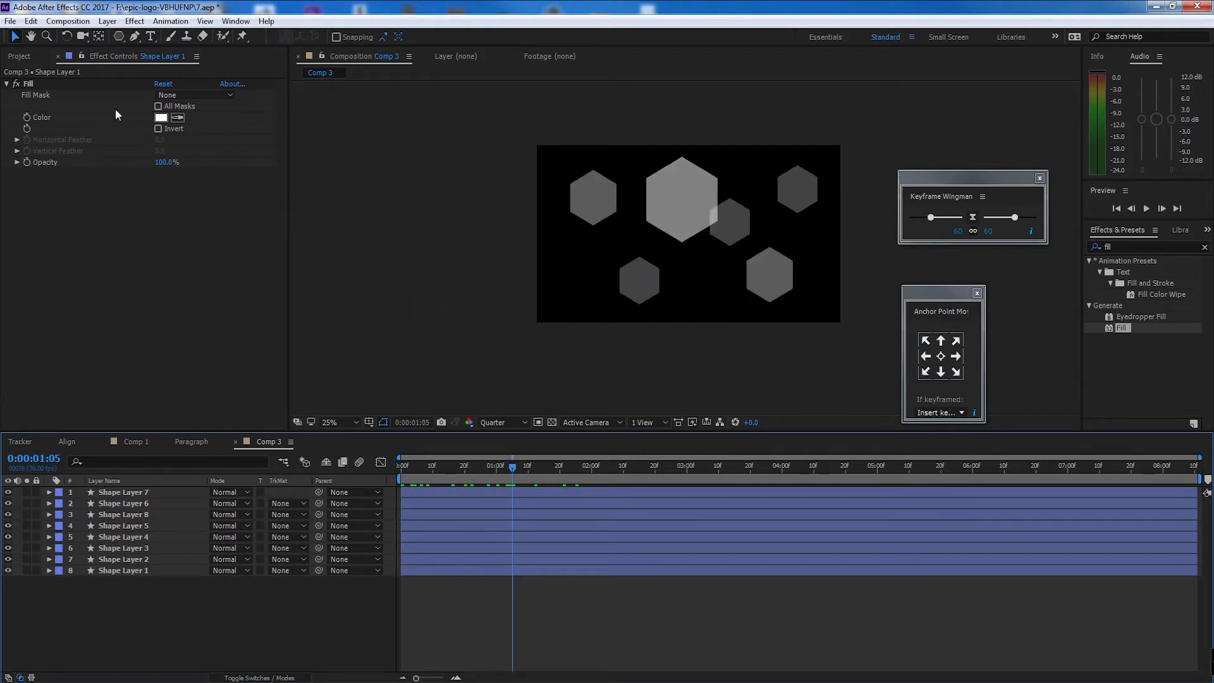
# Draw an ellipse on a new shape layer across the composition's lower-left corner and flatten it so it is wider than tall
pyautogui.moveTo(121, 32); pyautogui.dragTo(208, 62)
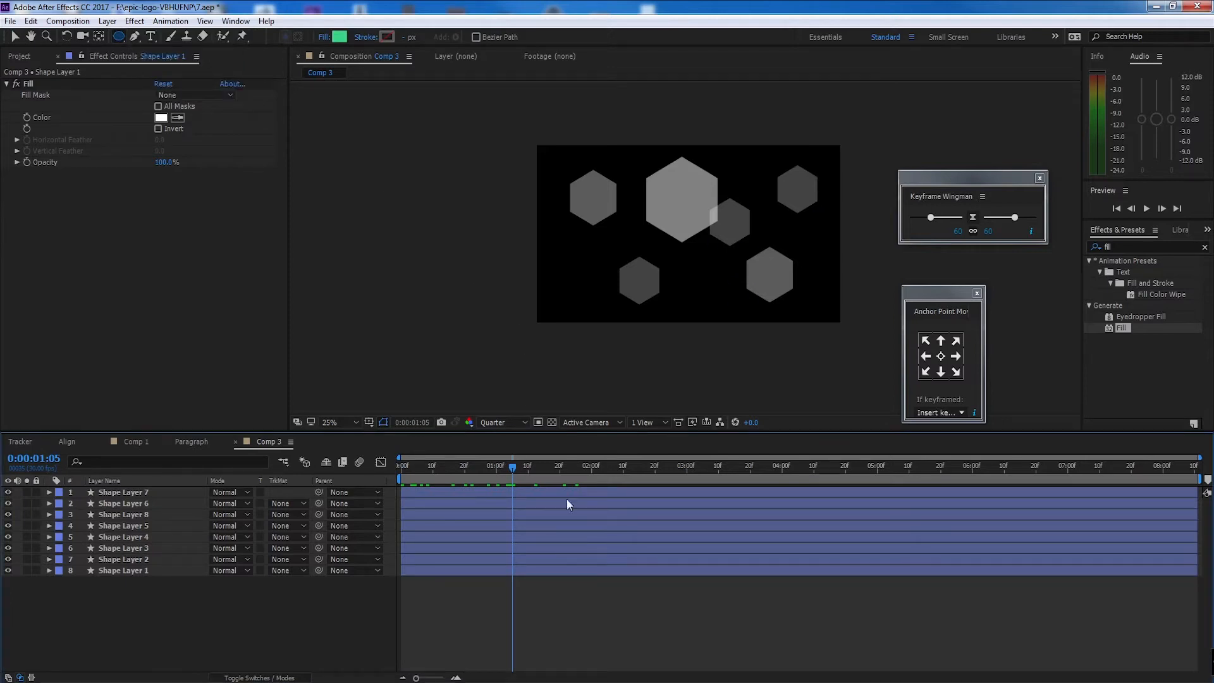
pyautogui.moveTo(513, 282); pyautogui.dragTo(618, 391)
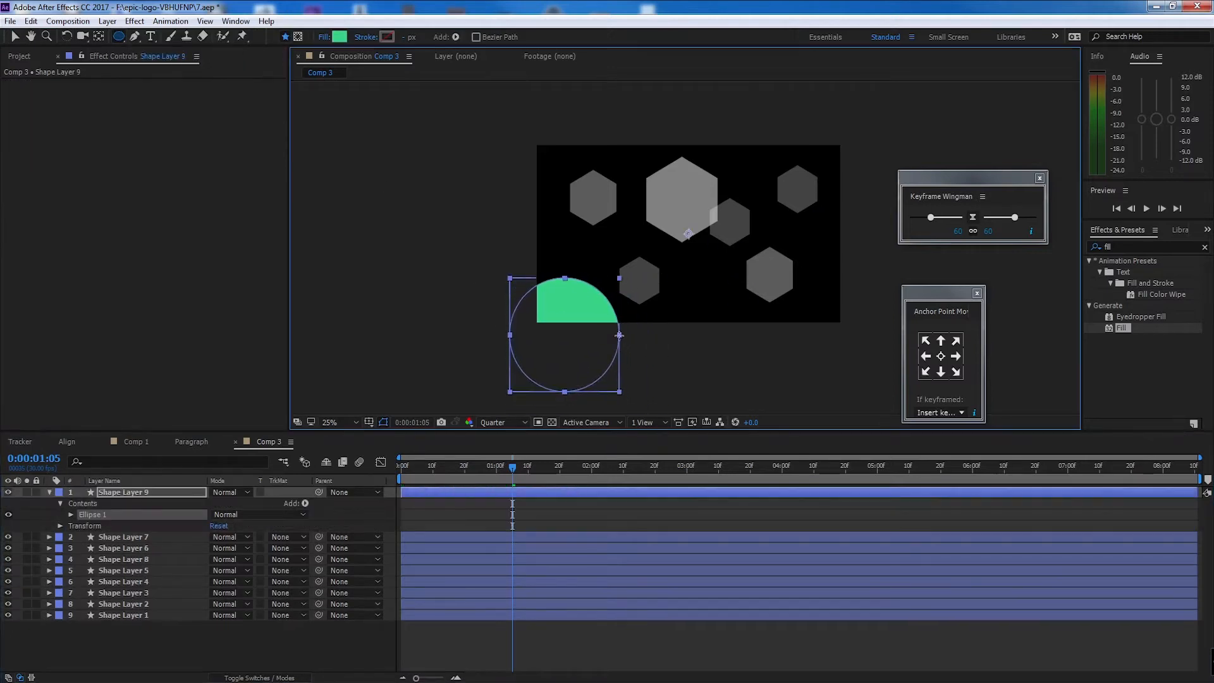
pyautogui.click(14, 36)
pyautogui.moveTo(563, 279)
pyautogui.mouseDown()
pyautogui.moveTo(575, 264)
pyautogui.moveTo(576, 283)
pyautogui.mouseUp()
pyautogui.moveTo(593, 331)
pyautogui.mouseDown()
pyautogui.moveTo(602, 344)
pyautogui.moveTo(601, 332)
pyautogui.mouseUp()
pyautogui.moveTo(584, 283); pyautogui.dragTo(585, 276)
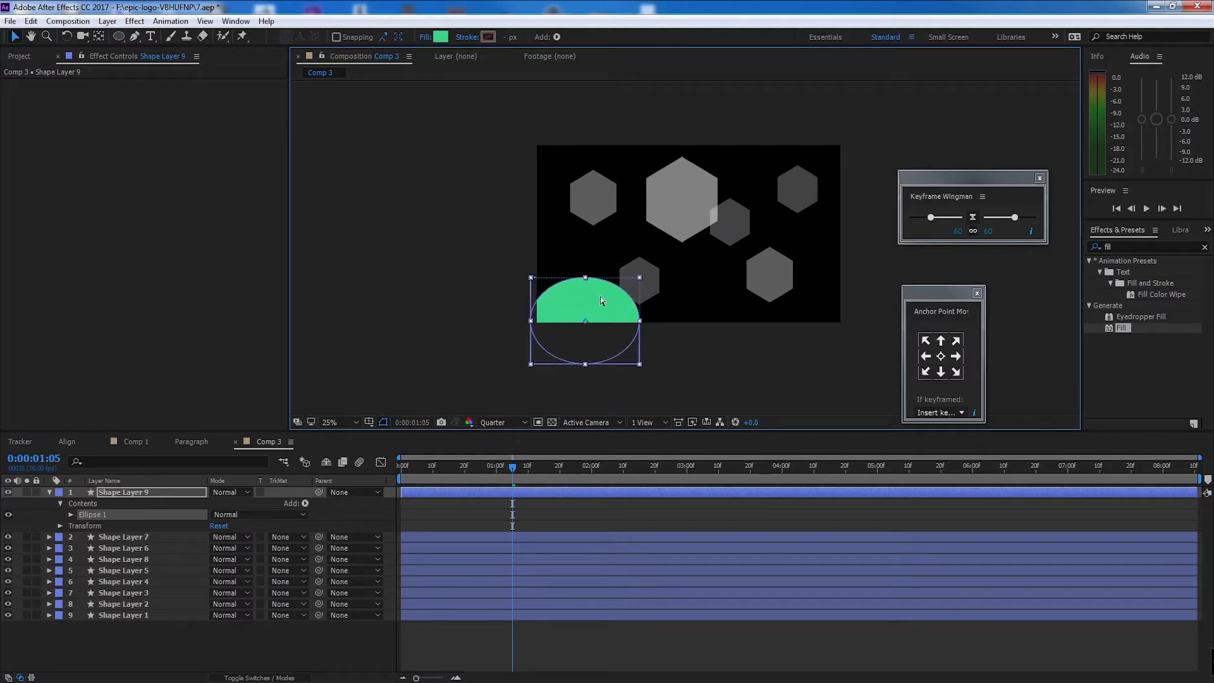
# Apply the Fast Blur effect to the ellipse layer
pyautogui.click(1095, 248)
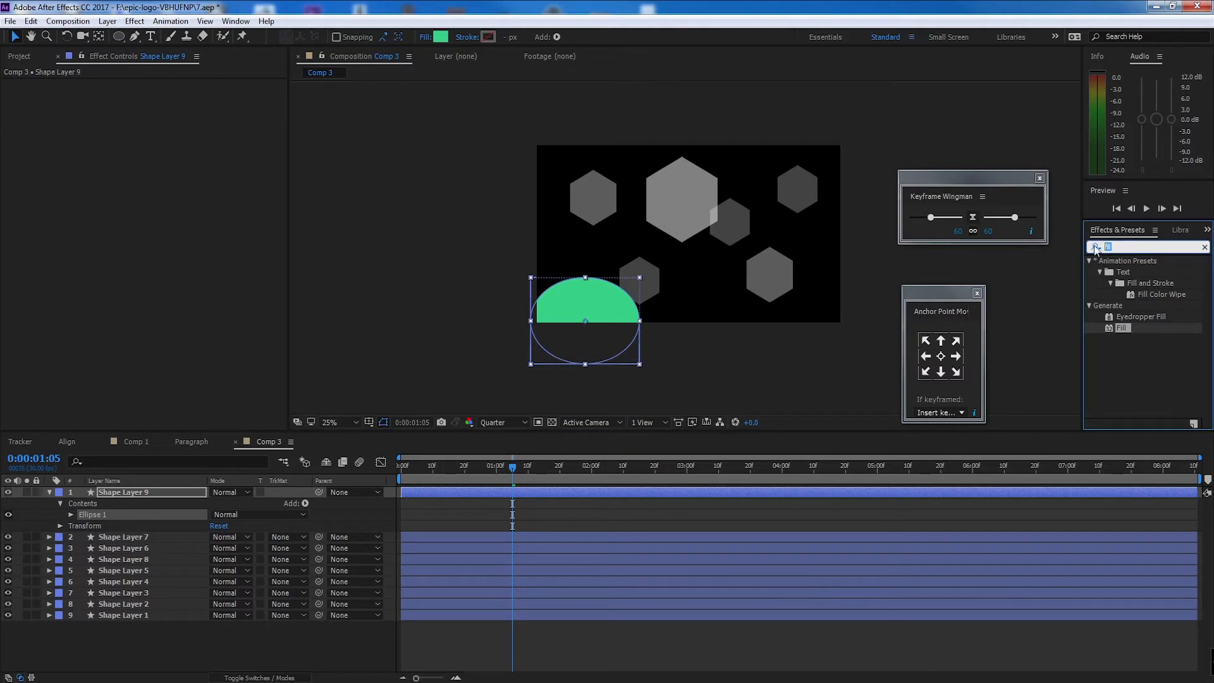
pyautogui.write('fast')
pyautogui.doubleClick(1136, 340)
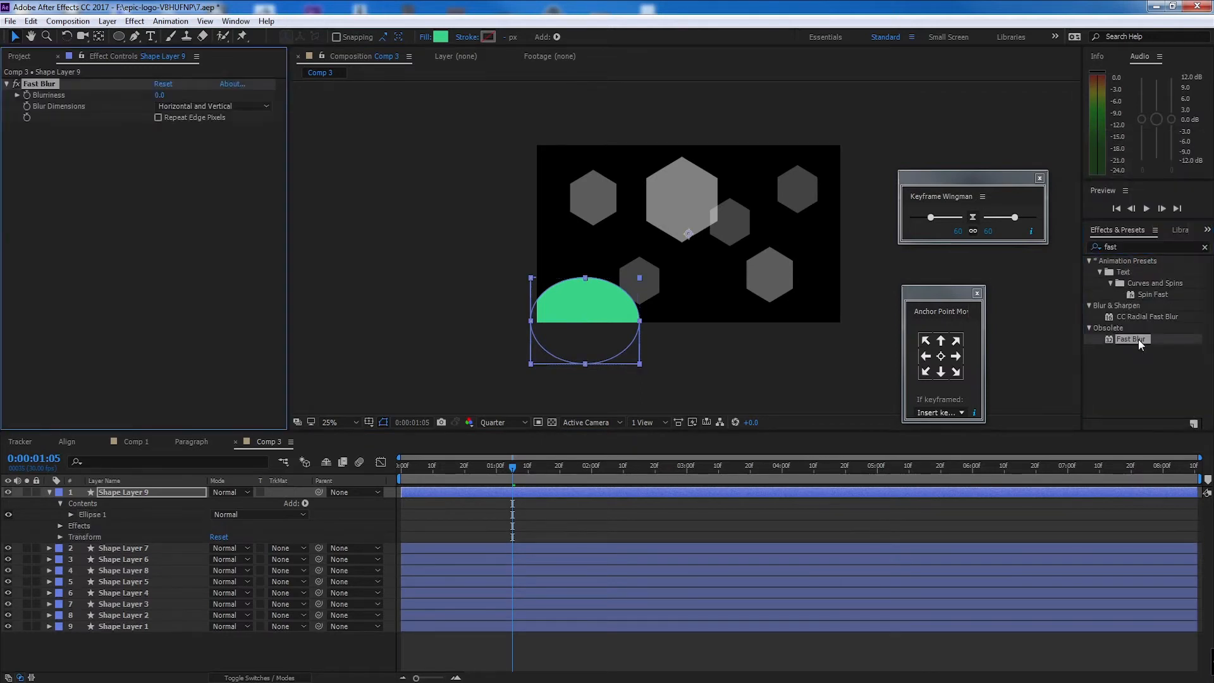
# Set the Fast Blur's Blurriness to 164 and nudge the ellipse slightly to the left
pyautogui.moveTo(159, 95); pyautogui.dragTo(254, 88)
pyautogui.moveTo(602, 310); pyautogui.dragTo(525, 321)
# Change the ellipse's fill colour to white and move it slightly lower in the composition
pyautogui.click(441, 36)
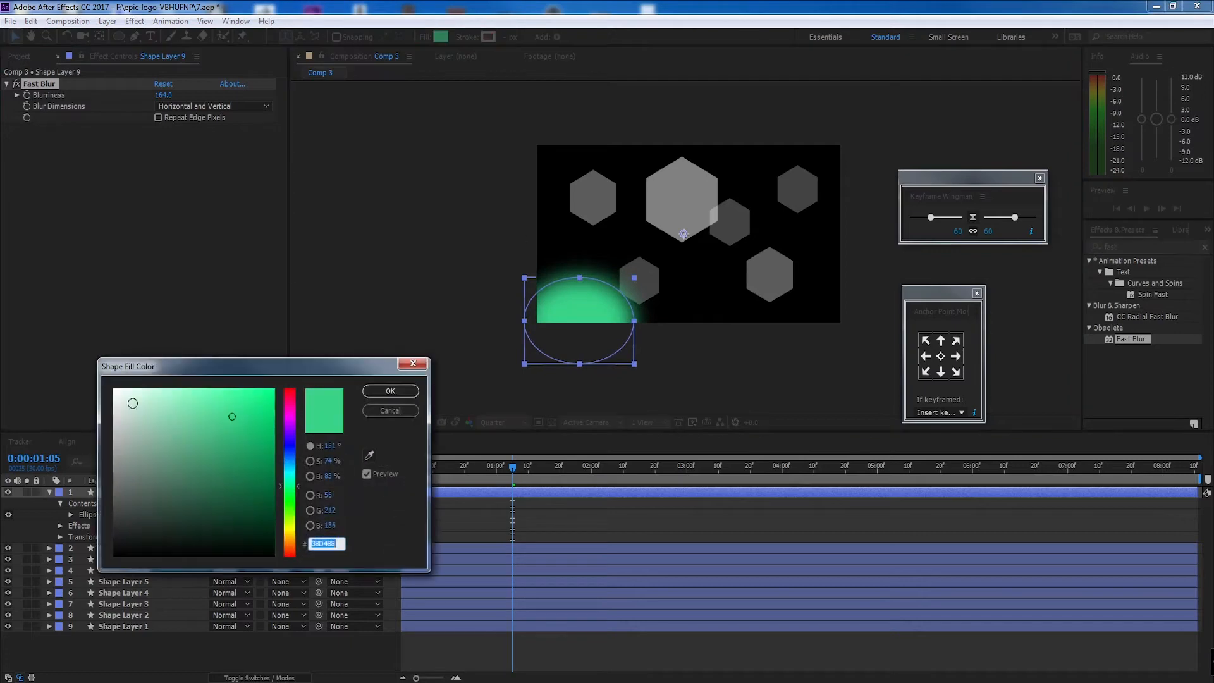
pyautogui.click(114, 389)
pyautogui.press('Return')
pyautogui.moveTo(599, 294); pyautogui.dragTo(601, 316)
# Duplicate the ellipse within its layer, then place and widen the copy across the composition's lower-right edge
pyautogui.hotkey('ctrl', 'd')
pyautogui.moveTo(609, 372); pyautogui.dragTo(782, 354)
pyautogui.moveTo(693, 332); pyautogui.dragTo(659, 332)
pyautogui.moveTo(693, 311); pyautogui.dragTo(702, 327)
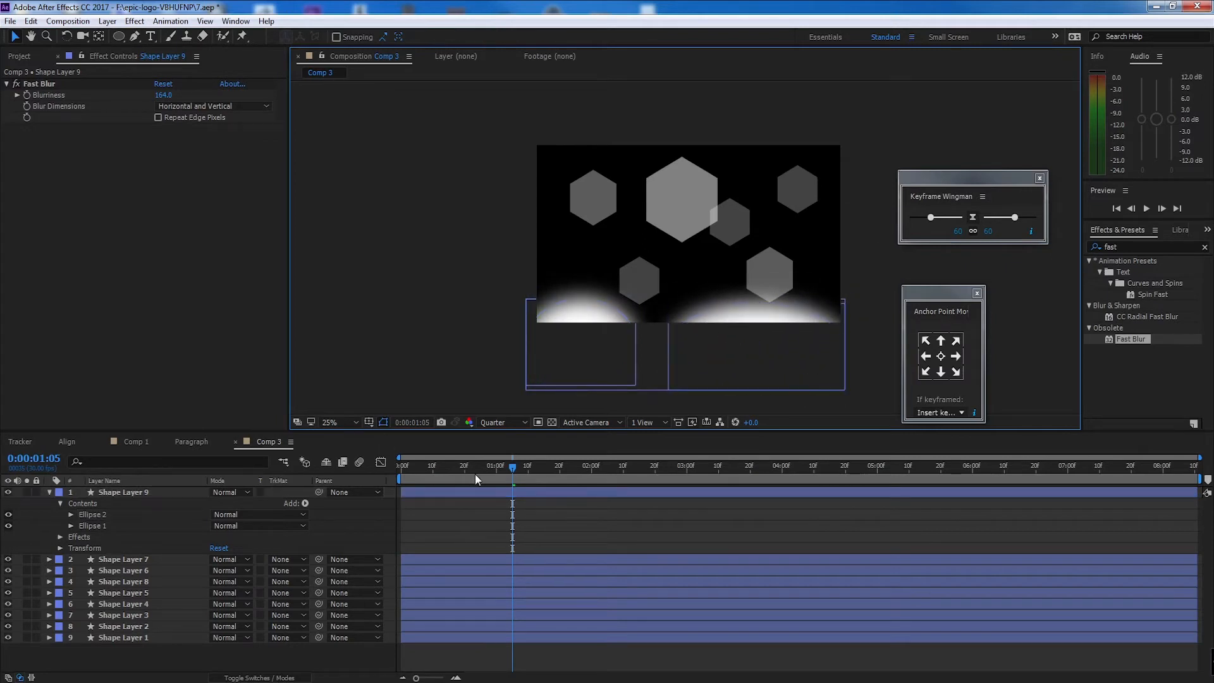
# Return to the composition's start and pre-compose all nine shape layers into a new composition named flicker
pyautogui.click(399, 471)
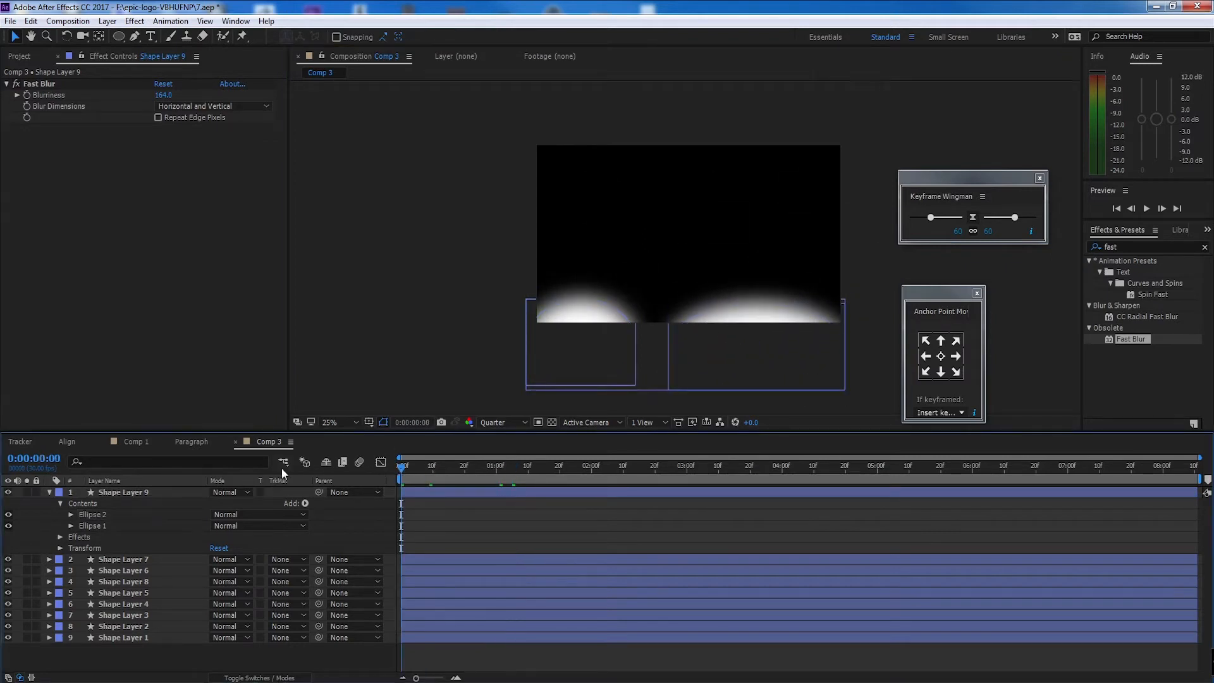
pyautogui.click(50, 492)
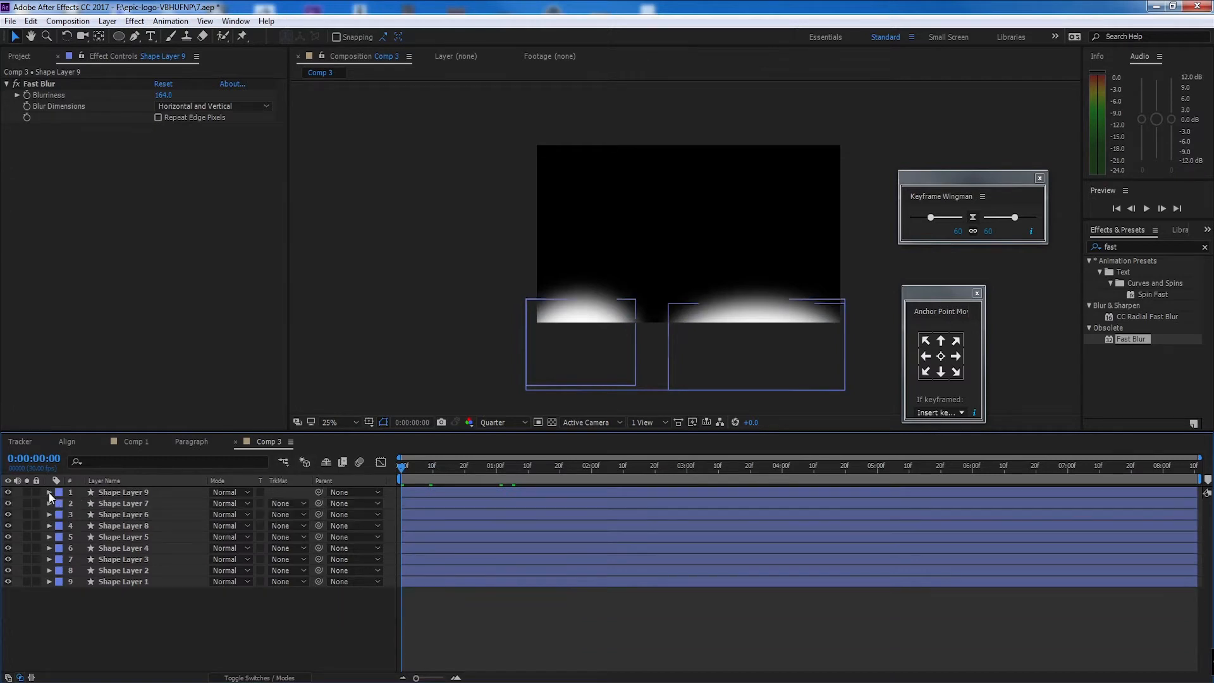
pyautogui.click(135, 493)
pyautogui.keyDown('shift'); pyautogui.click(137, 581); pyautogui.keyUp('shift')
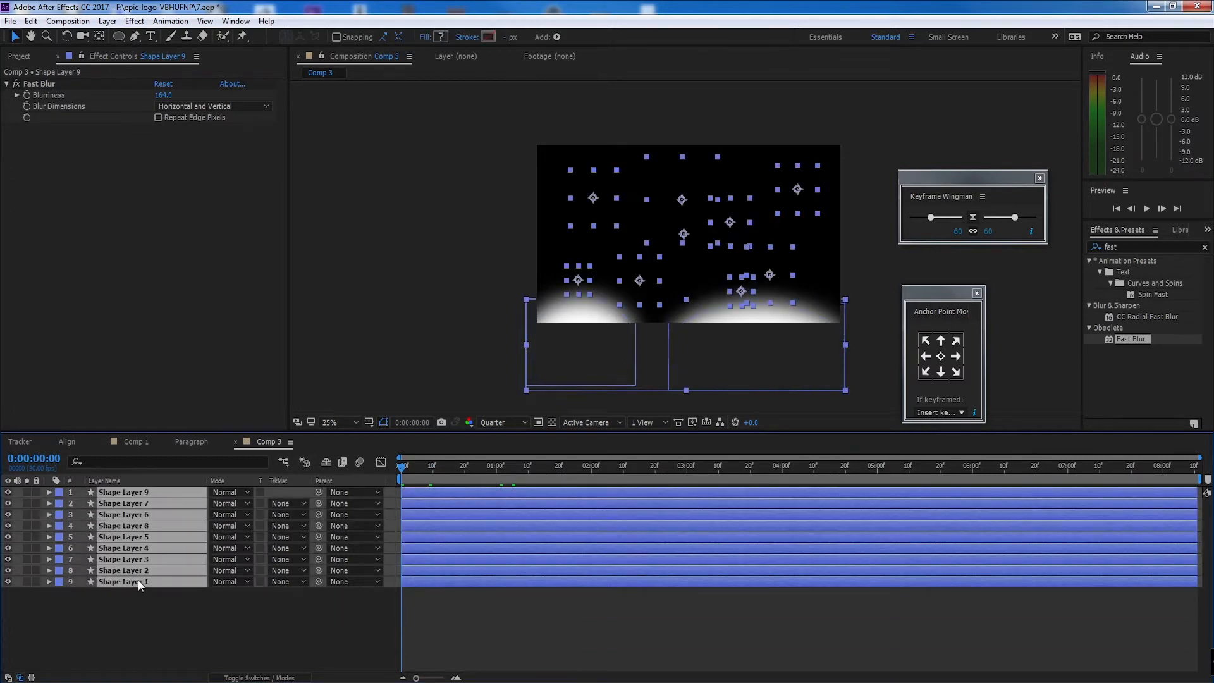
pyautogui.hotkey('ctrl', 'shift', 'c')
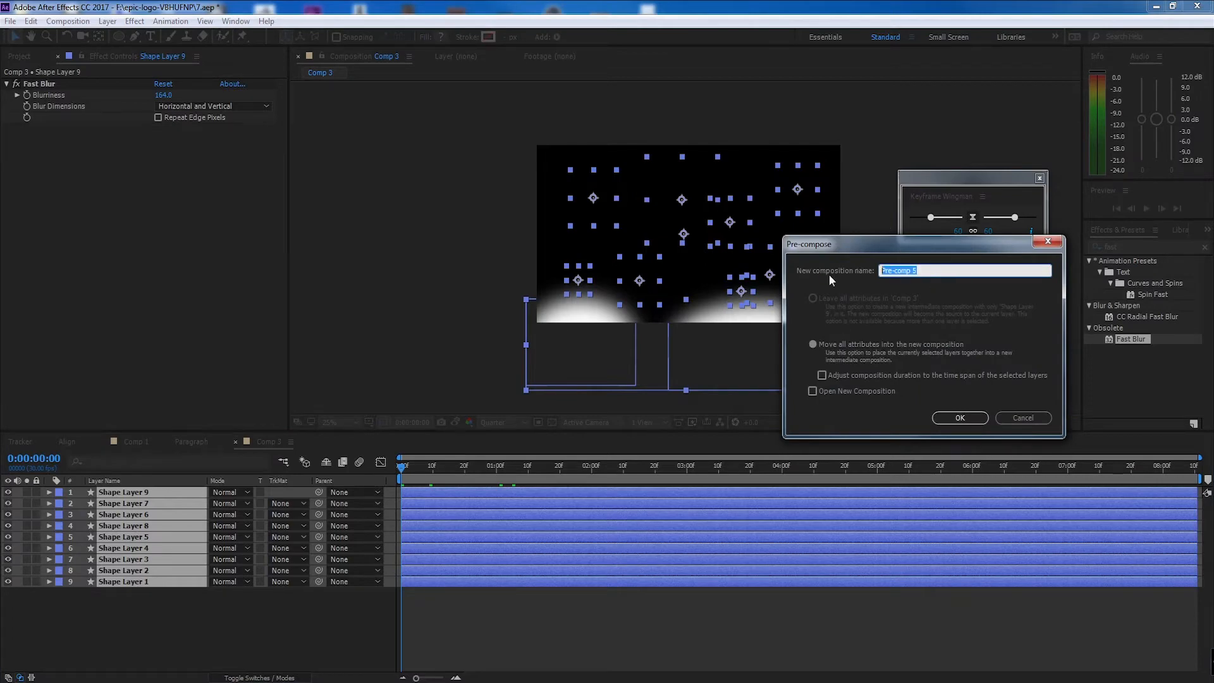
pyautogui.write('flicker')
pyautogui.click(960, 417)
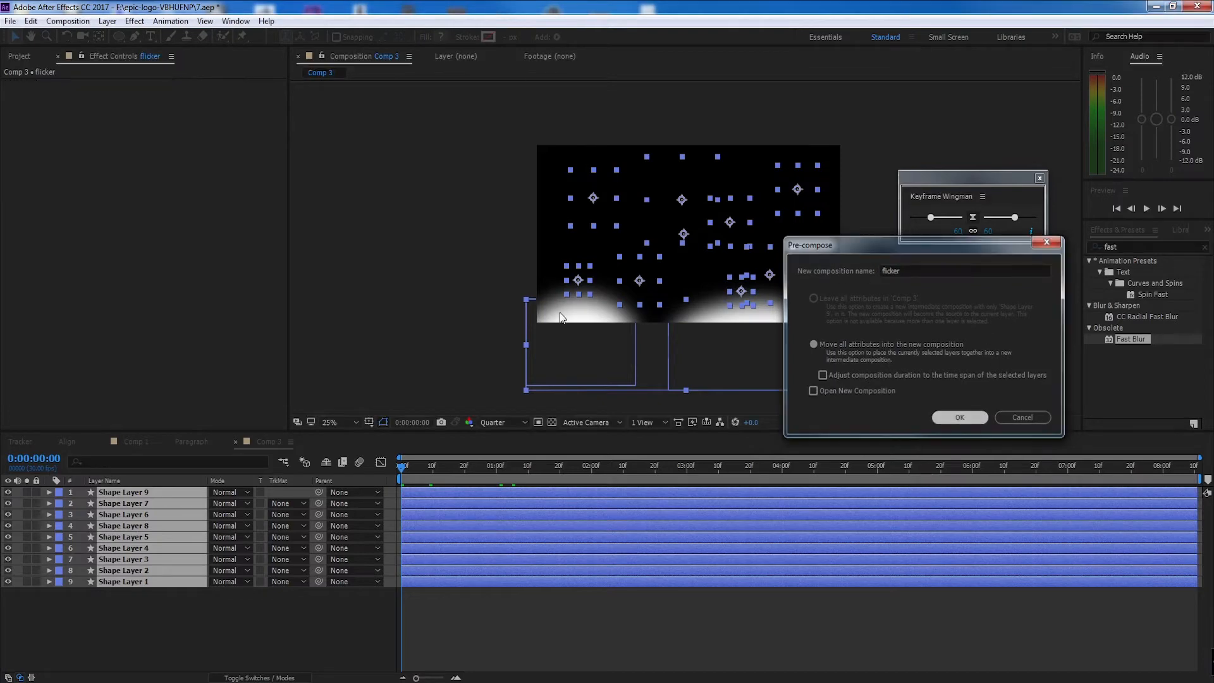
# Create a black 1920 x 1080 px solid and place it below the flicker layer
pyautogui.rightClick(126, 513)
pyautogui.moveTo(278, 525)
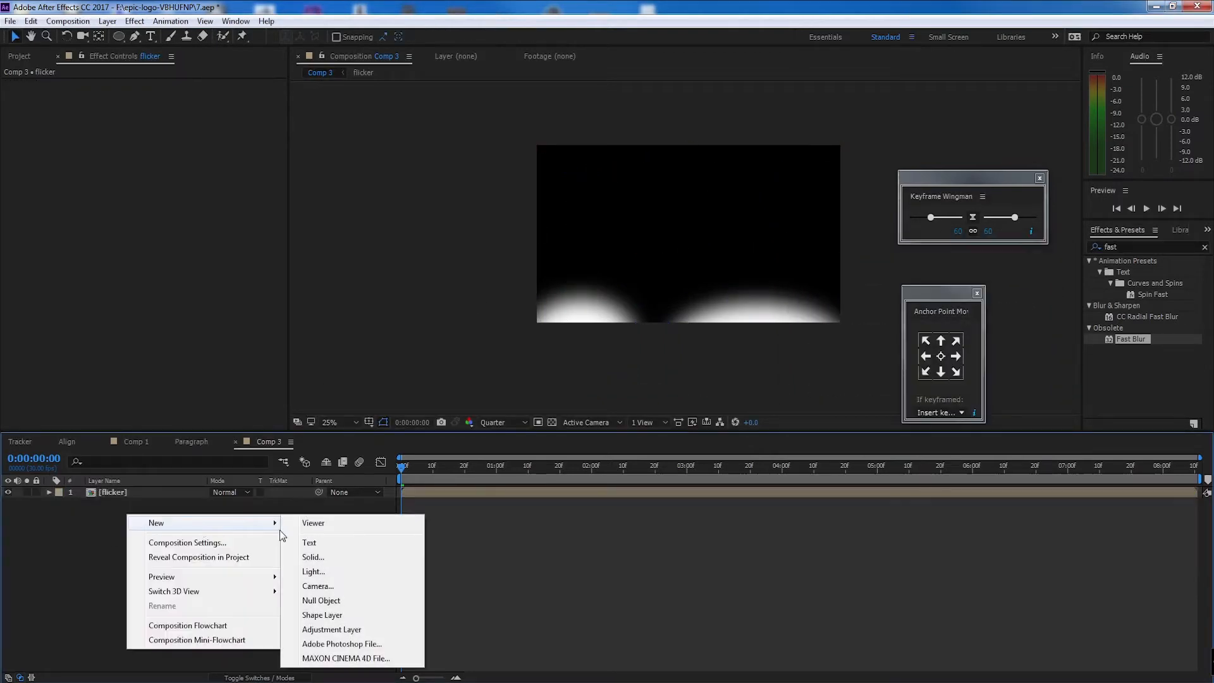
pyautogui.click(360, 561)
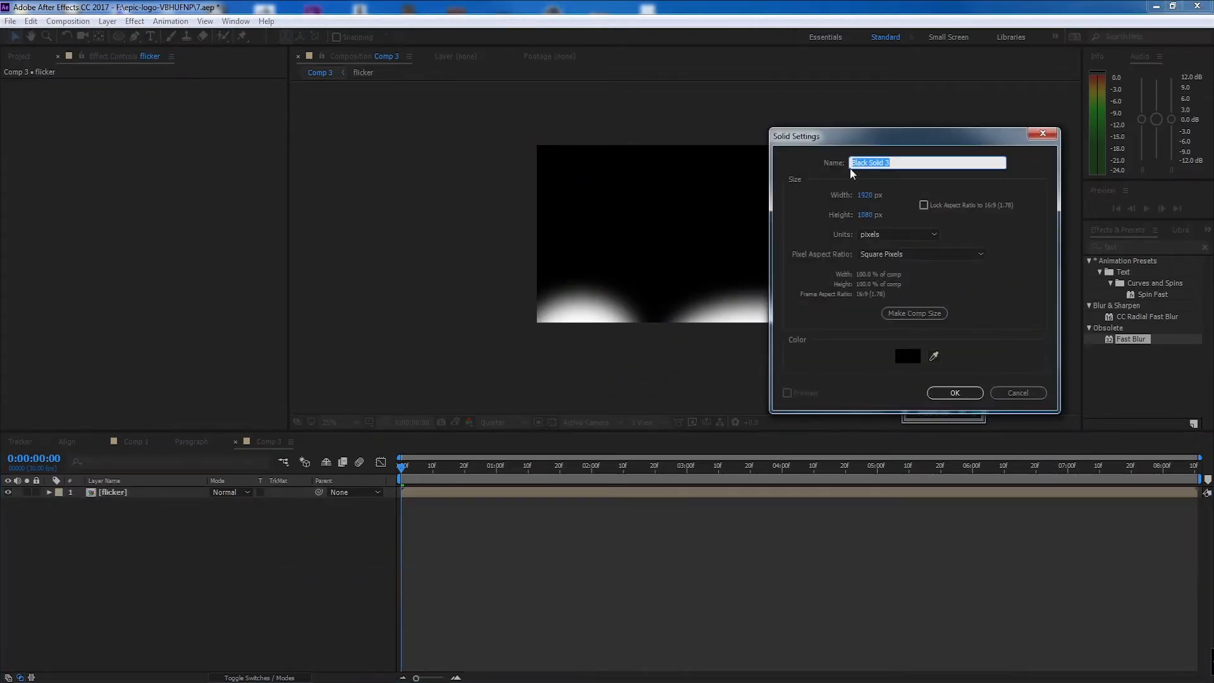
pyautogui.moveTo(850, 168); pyautogui.dragTo(287, 126)
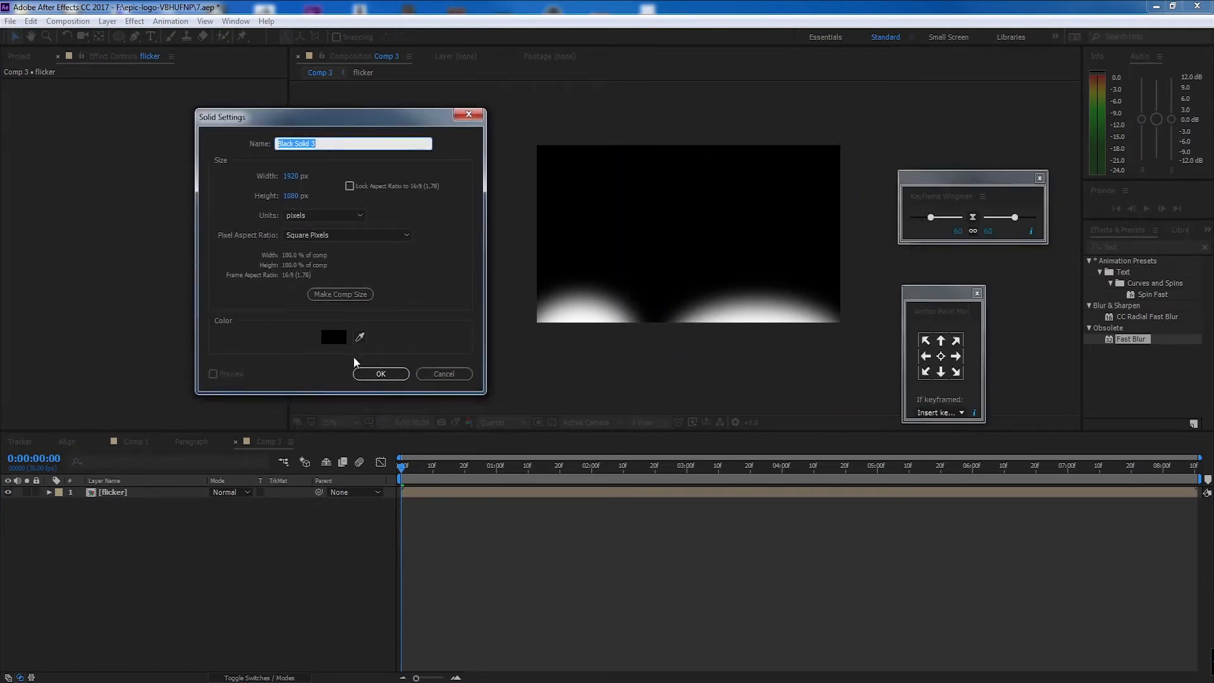
pyautogui.click(380, 372)
pyautogui.moveTo(130, 490); pyautogui.dragTo(133, 514)
# Apply the Gradient Ramp effect to the black solid
pyautogui.doubleClick(1137, 244)
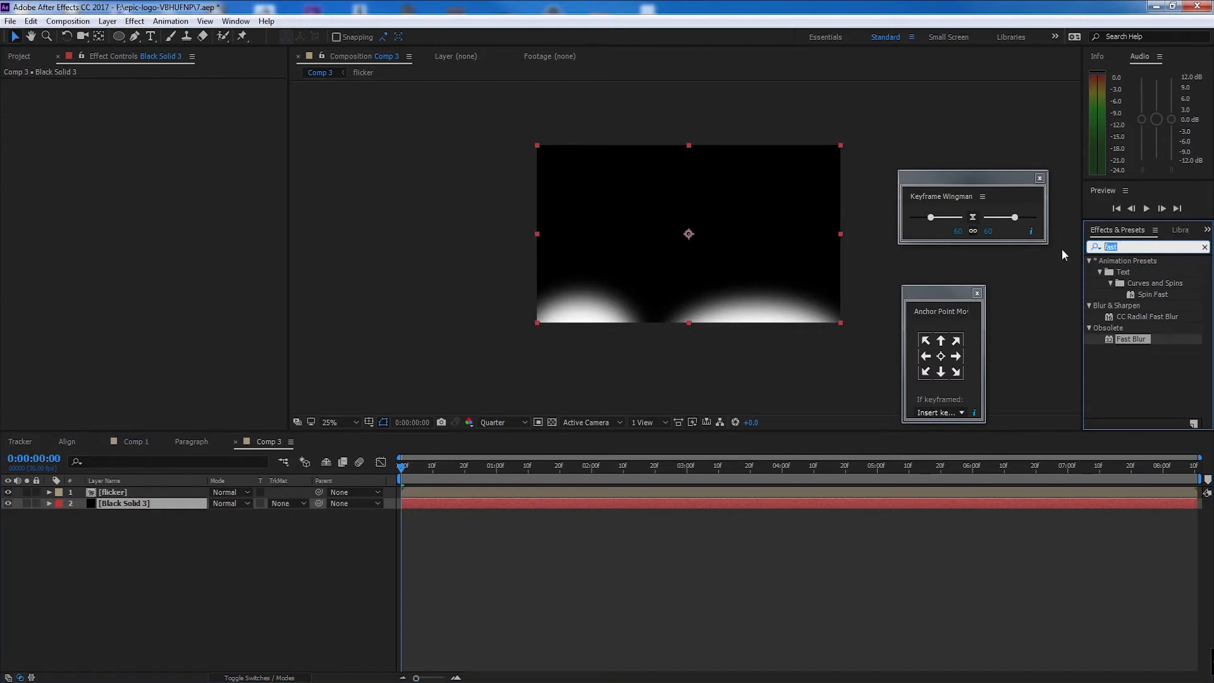
pyautogui.write('ramp')
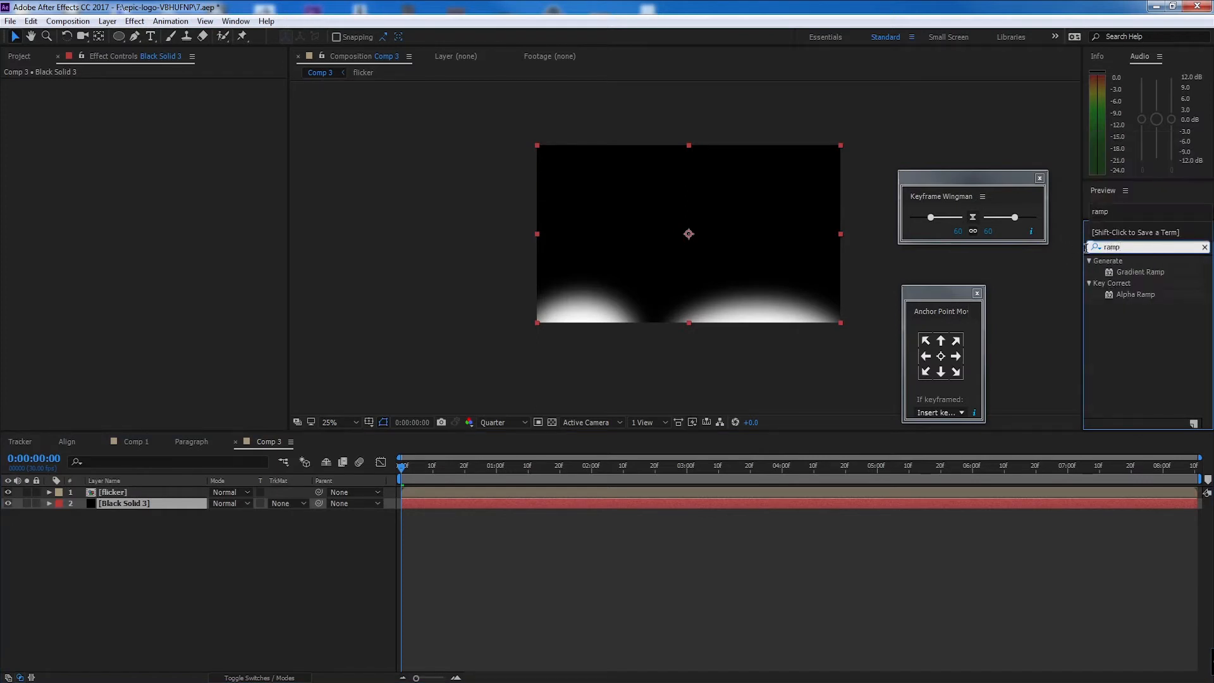
pyautogui.doubleClick(1143, 272)
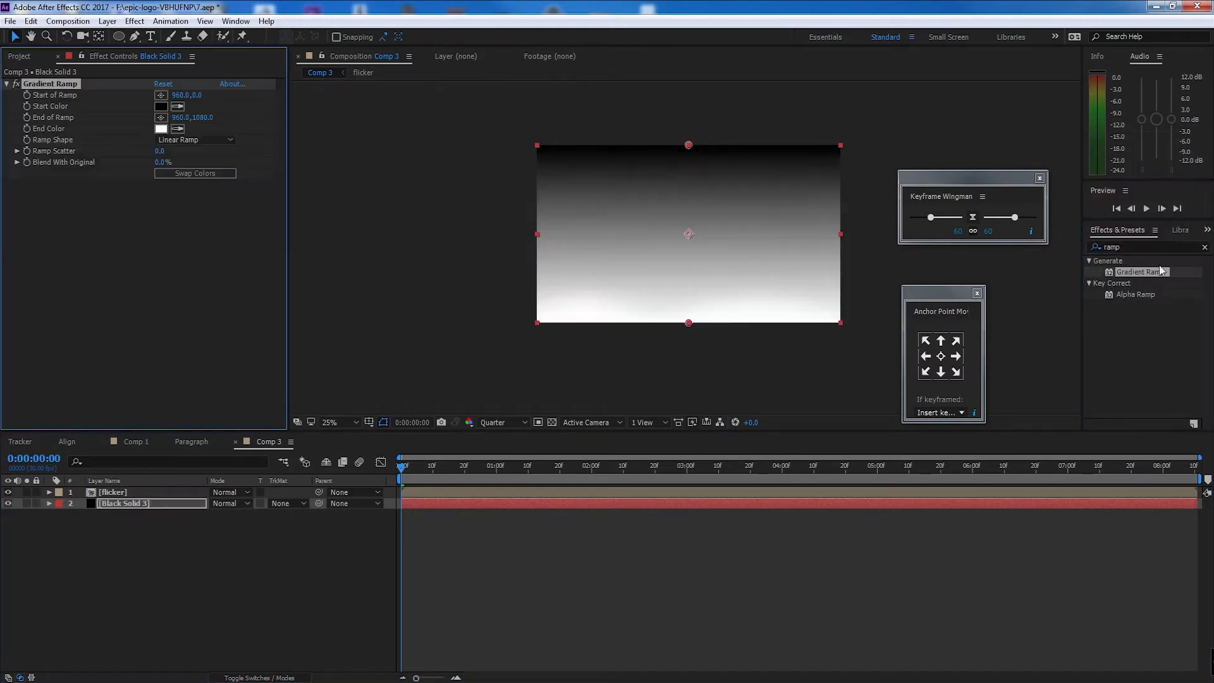
# Set the Gradient Ramp's start colour to dark blue with a hue of 240°
pyautogui.click(163, 107)
pyautogui.moveTo(275, 365); pyautogui.dragTo(355, 195)
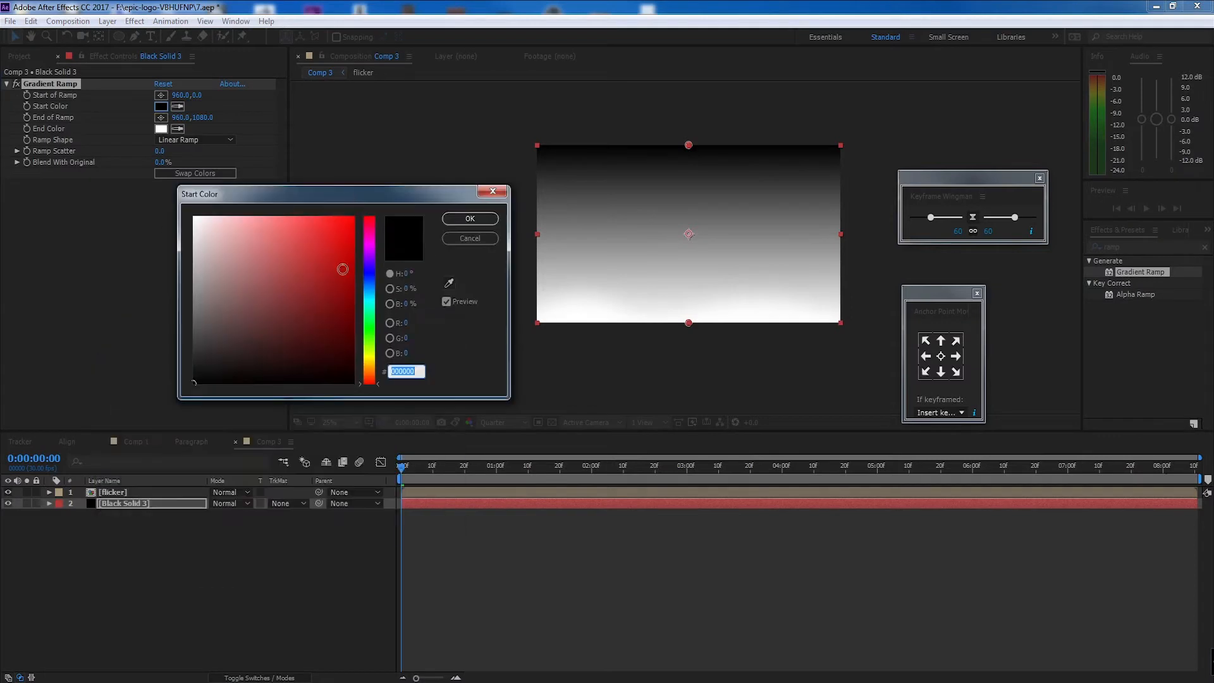
pyautogui.click(369, 273)
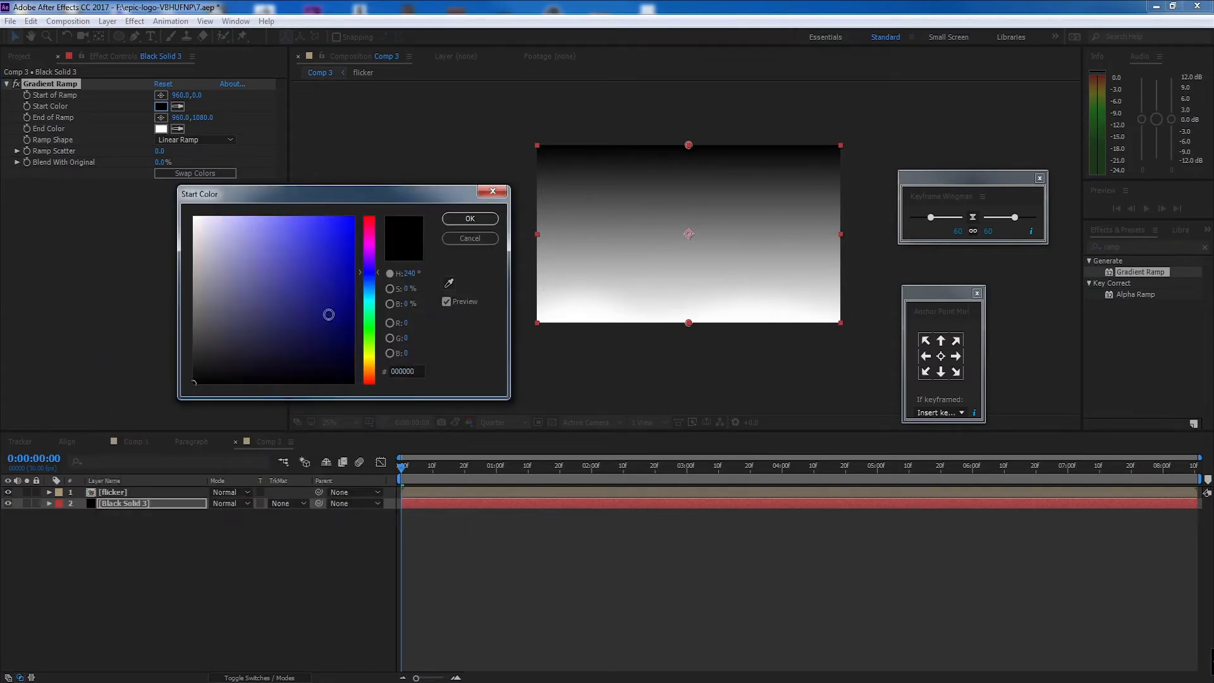
pyautogui.click(329, 314)
pyautogui.click(470, 218)
# Set the Gradient Ramp's end colour to dark red 391515
pyautogui.click(161, 128)
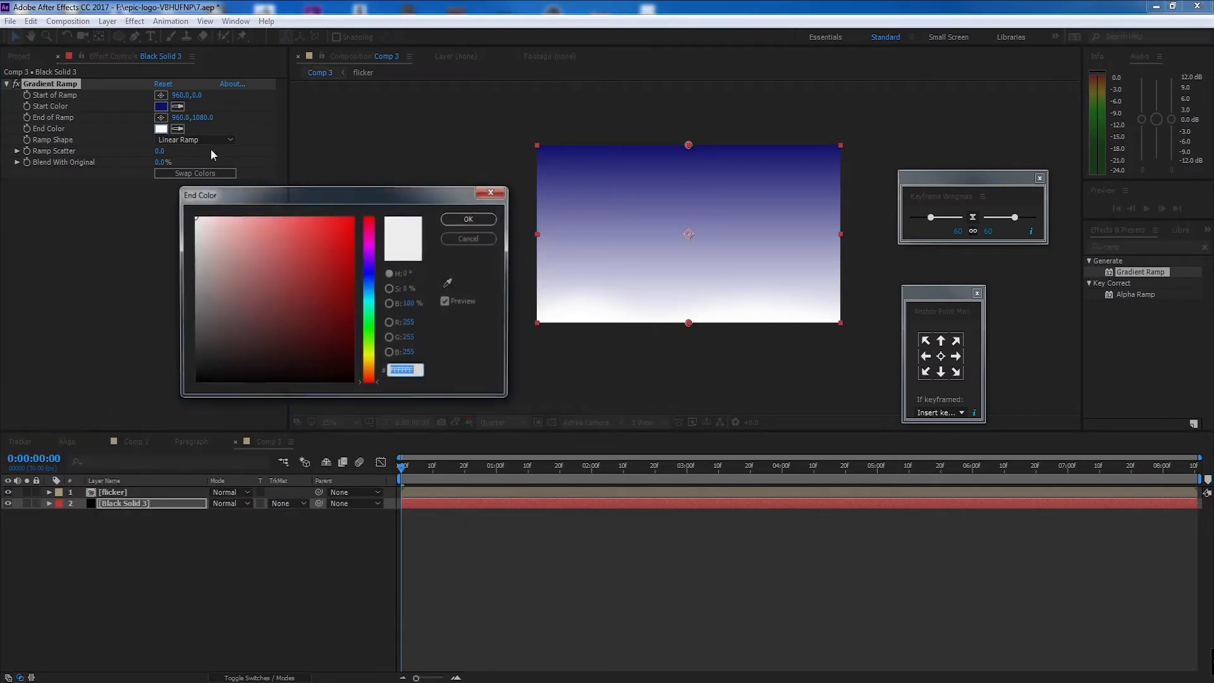
pyautogui.click(293, 346)
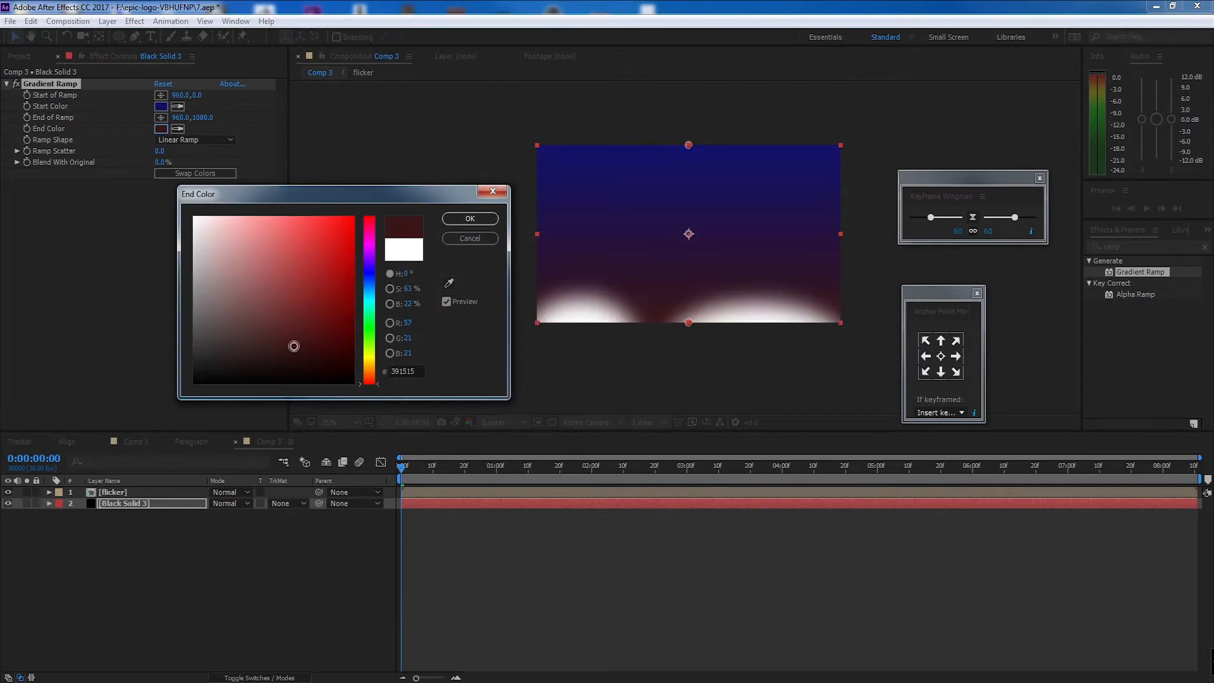
pyautogui.click(480, 219)
pyautogui.click(134, 502)
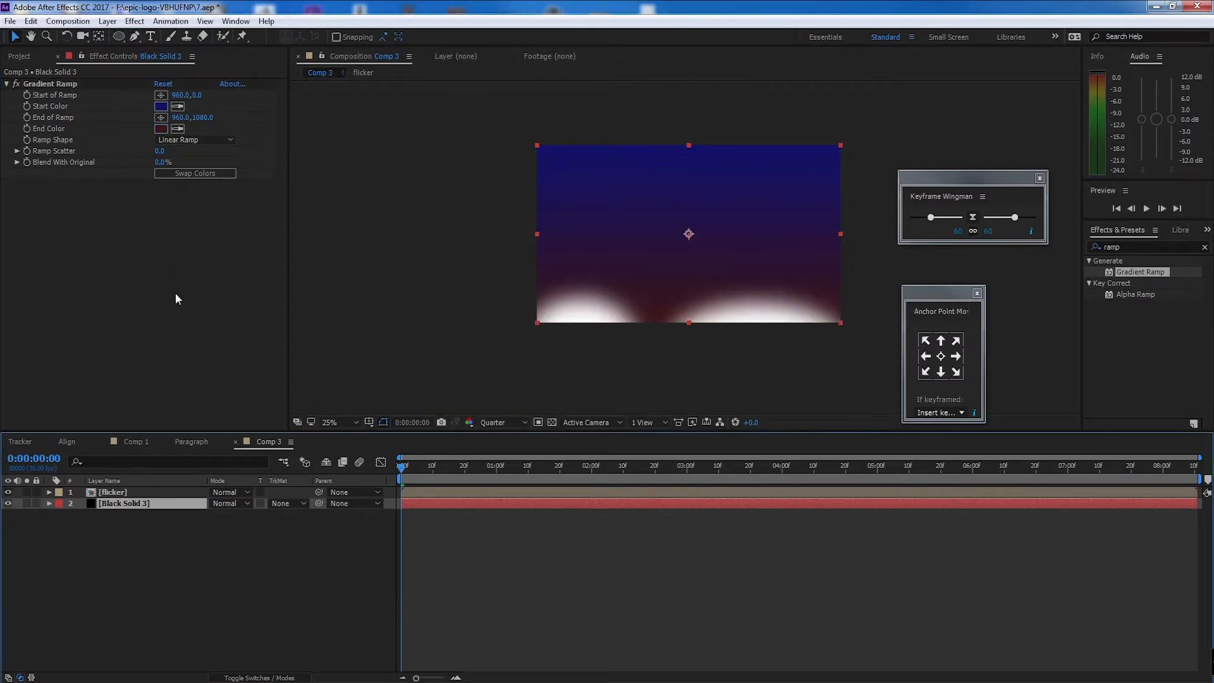
# Move the current time to 0:00:00:19 and apply the Radial Blur effect to the flicker layer
pyautogui.click(162, 492)
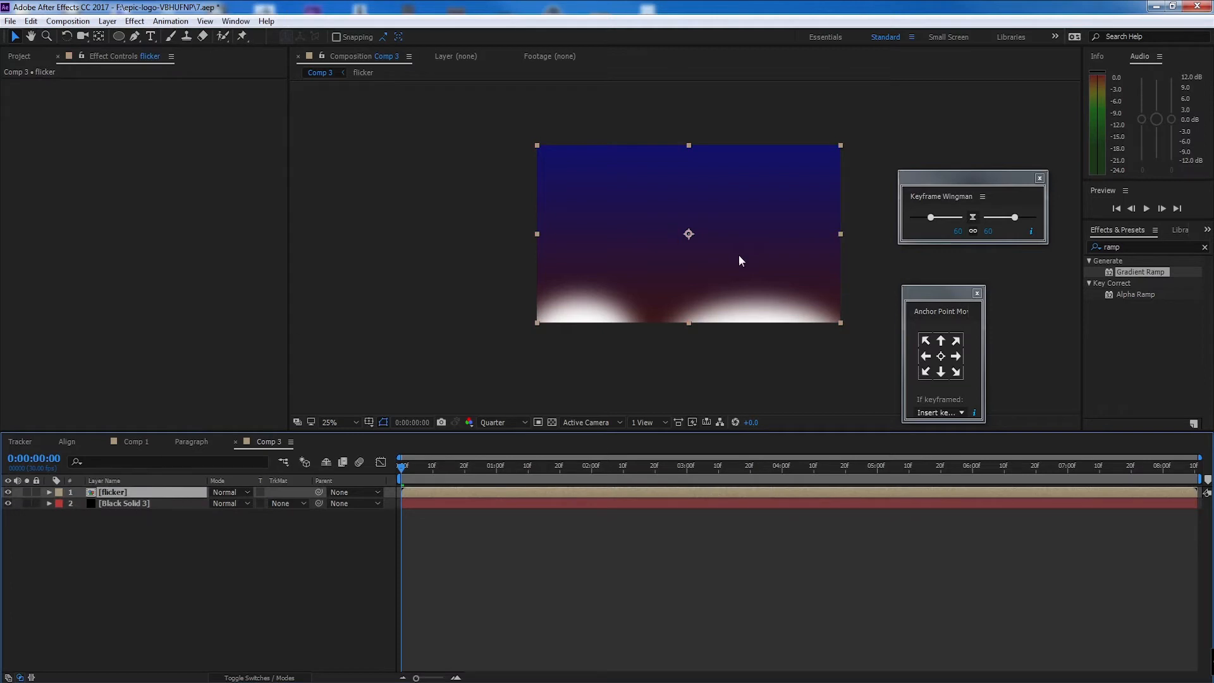
pyautogui.moveTo(402, 466); pyautogui.dragTo(461, 471)
pyautogui.click(451, 466)
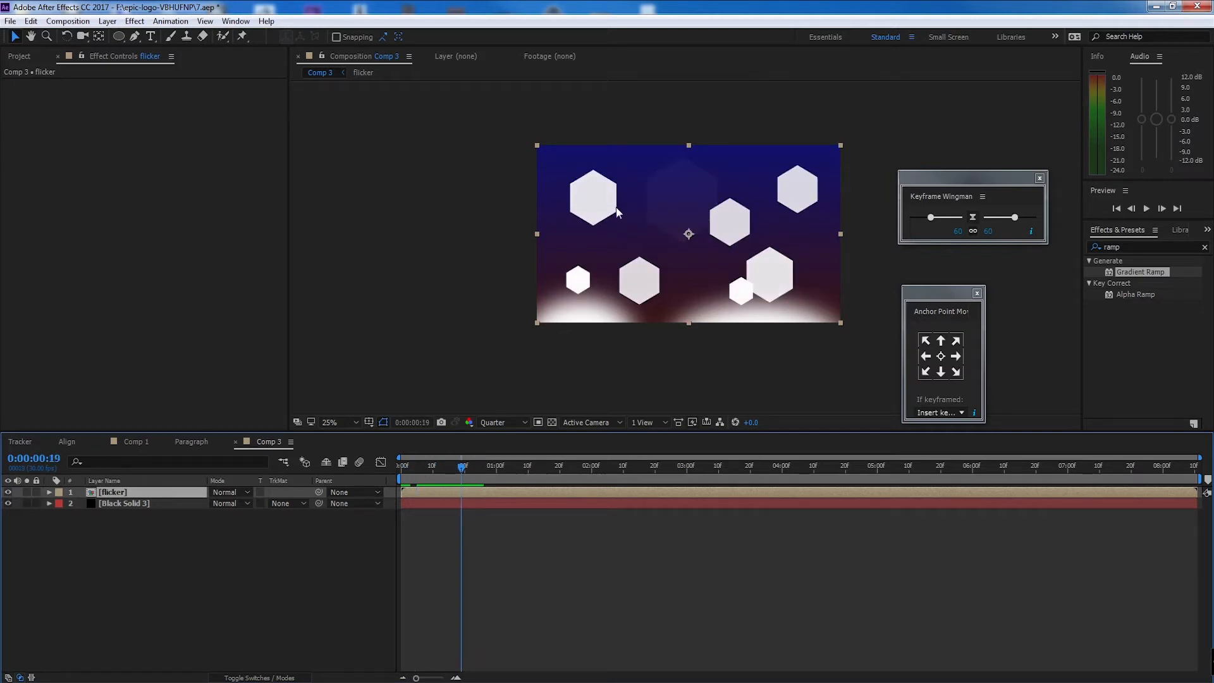
pyautogui.click(171, 531)
pyautogui.click(152, 493)
pyautogui.click(1141, 246)
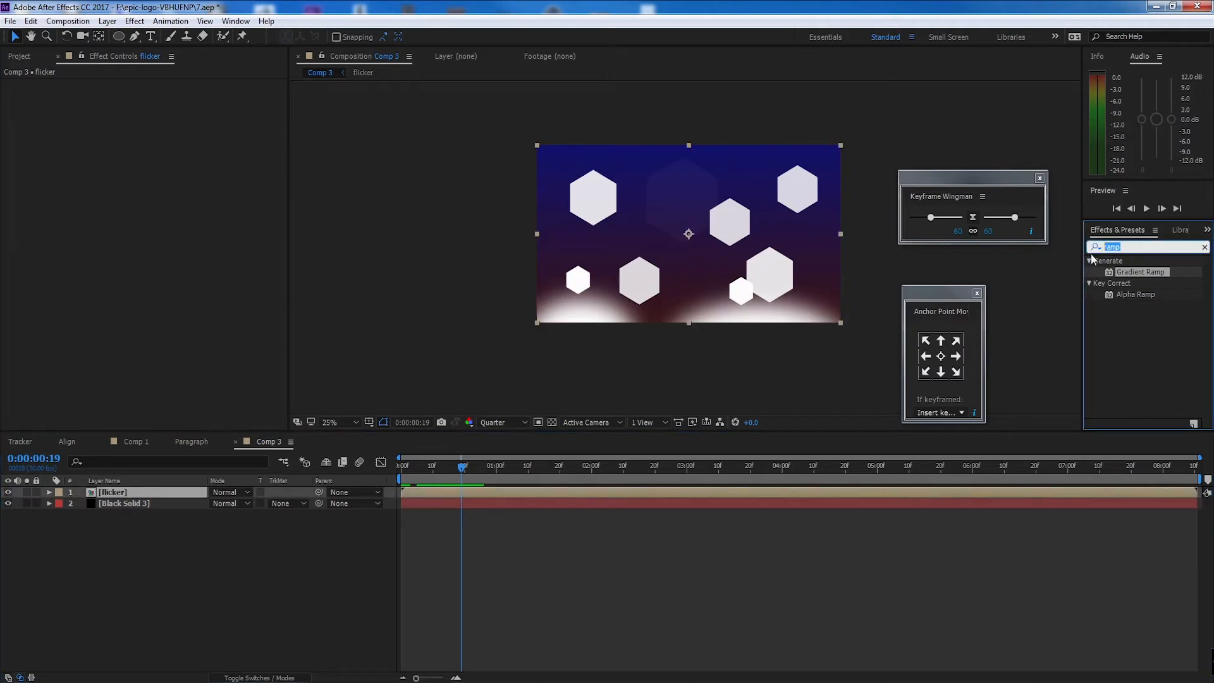
pyautogui.write('radial')
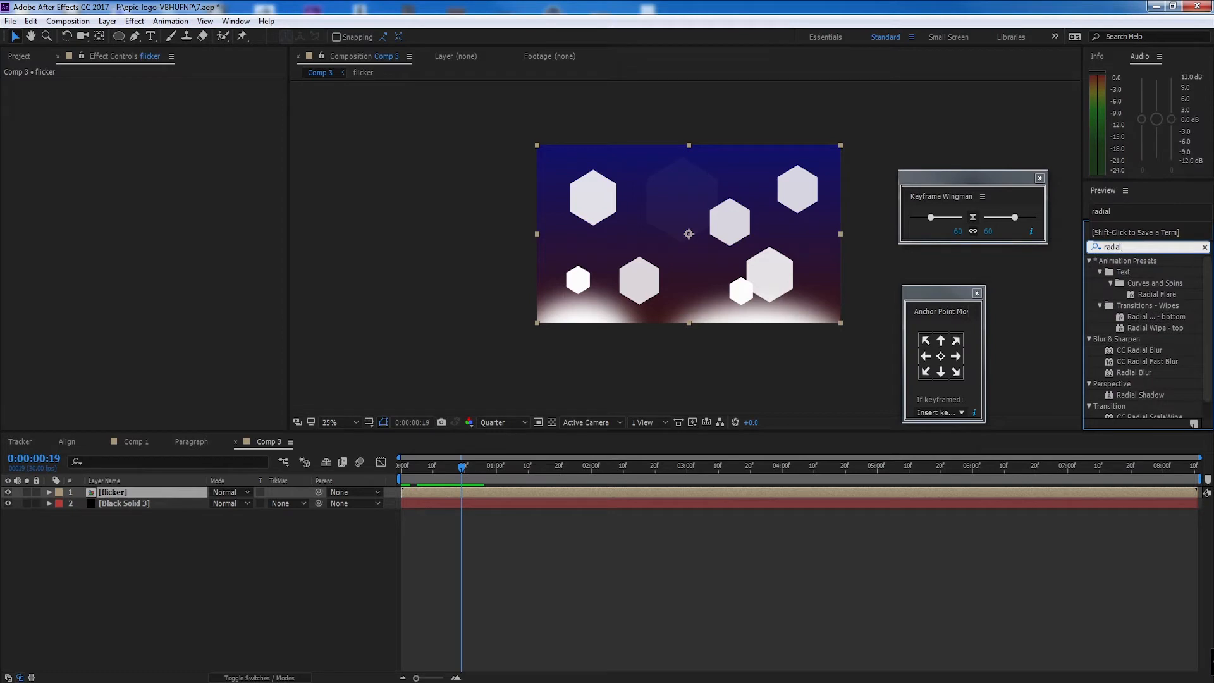
pyautogui.moveTo(1151, 375); pyautogui.dragTo(553, 212)
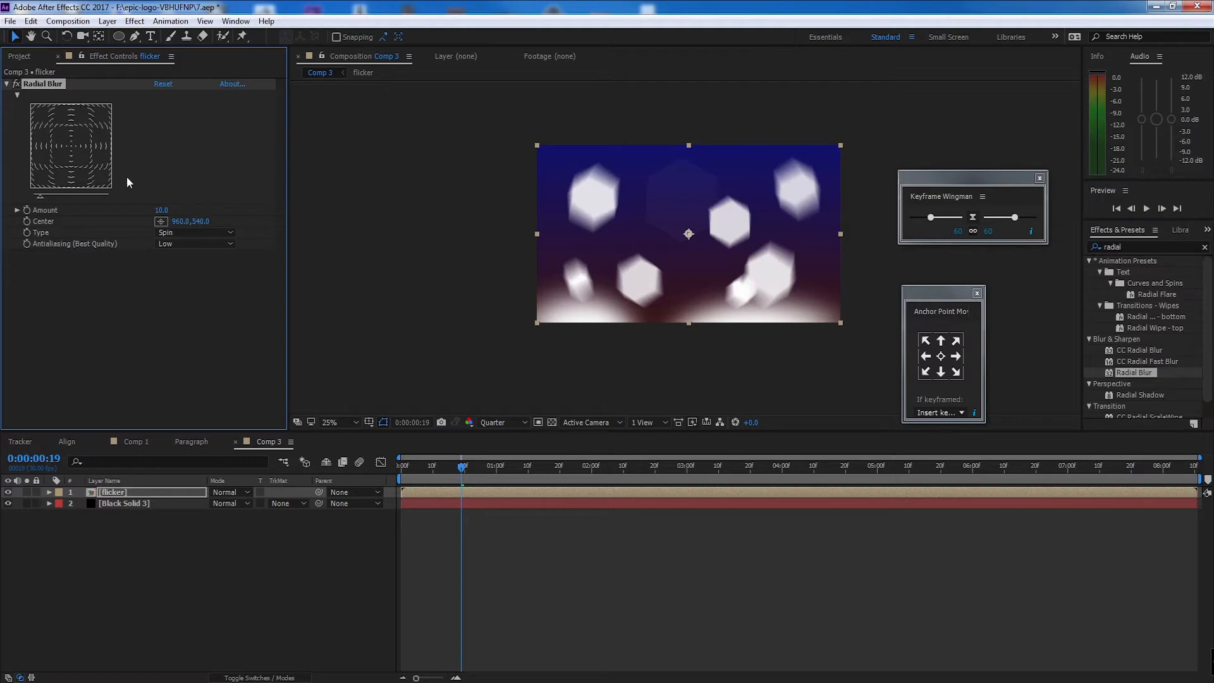
# Set the Radial Blur's type to Zoom and its amount to 217
pyautogui.click(191, 233)
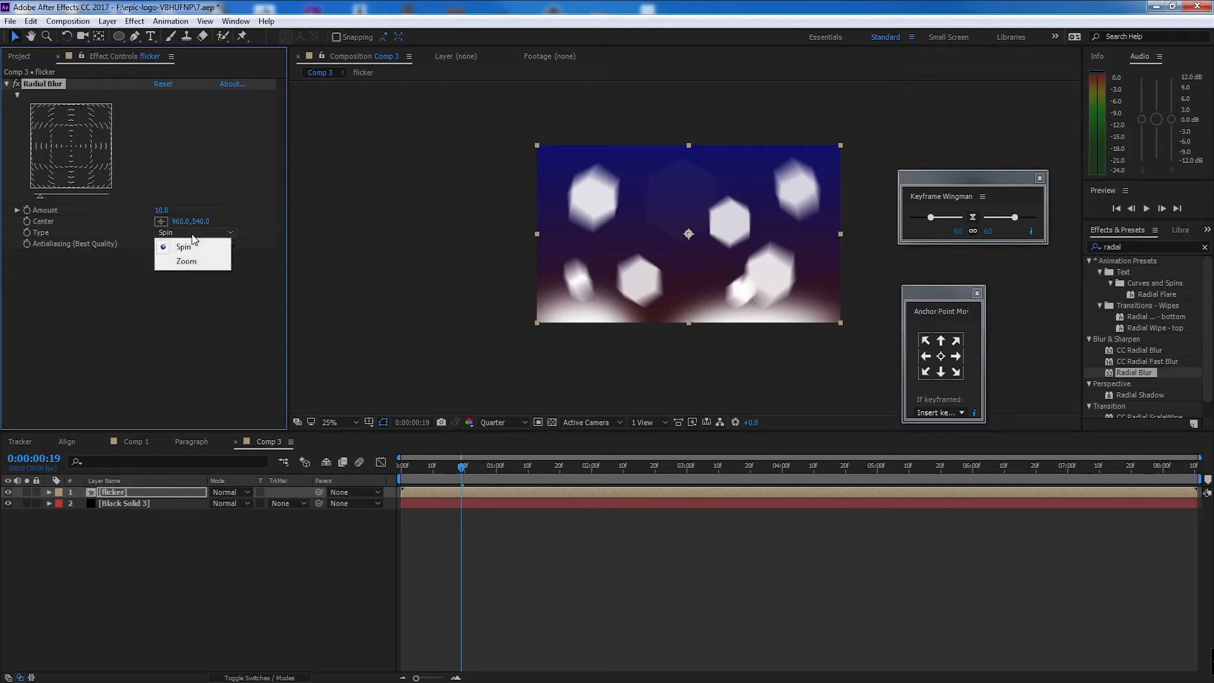
pyautogui.click(195, 259)
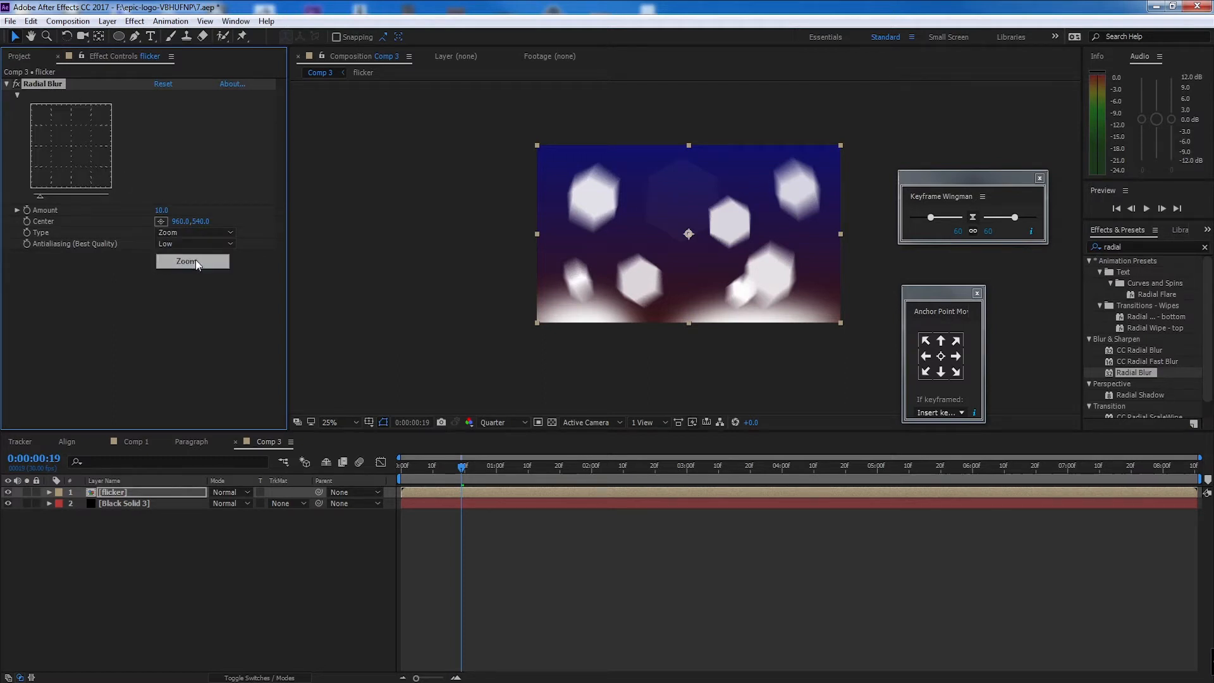
pyautogui.moveTo(162, 210); pyautogui.dragTo(275, 202)
pyautogui.click(162, 210)
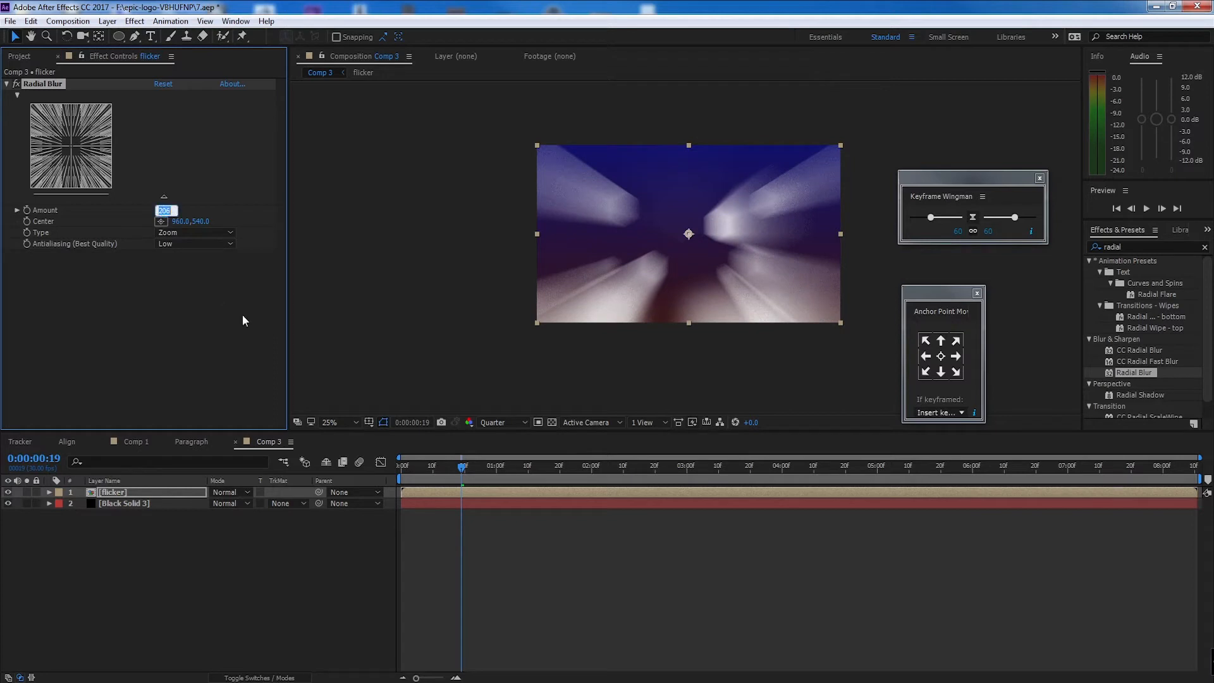
pyautogui.write('207')
pyautogui.press('Return')
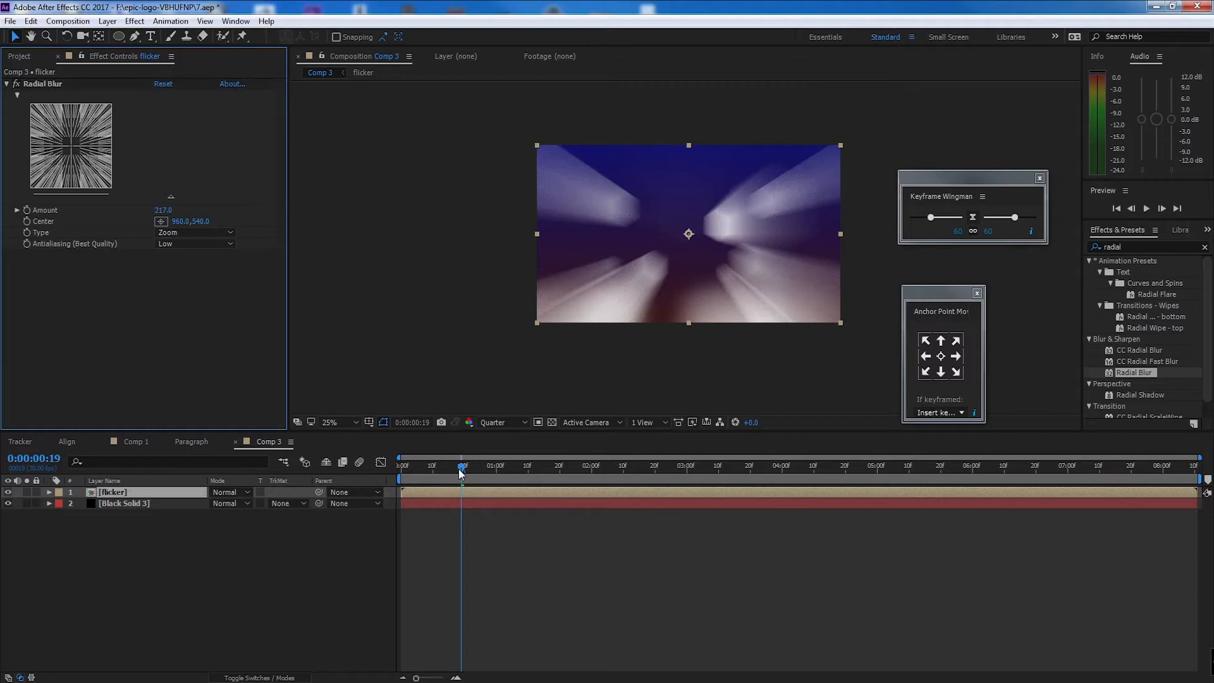
# Play the blurred animation from the start, then move the current time to 0:00:00:21
pyautogui.moveTo(462, 468); pyautogui.dragTo(392, 478)
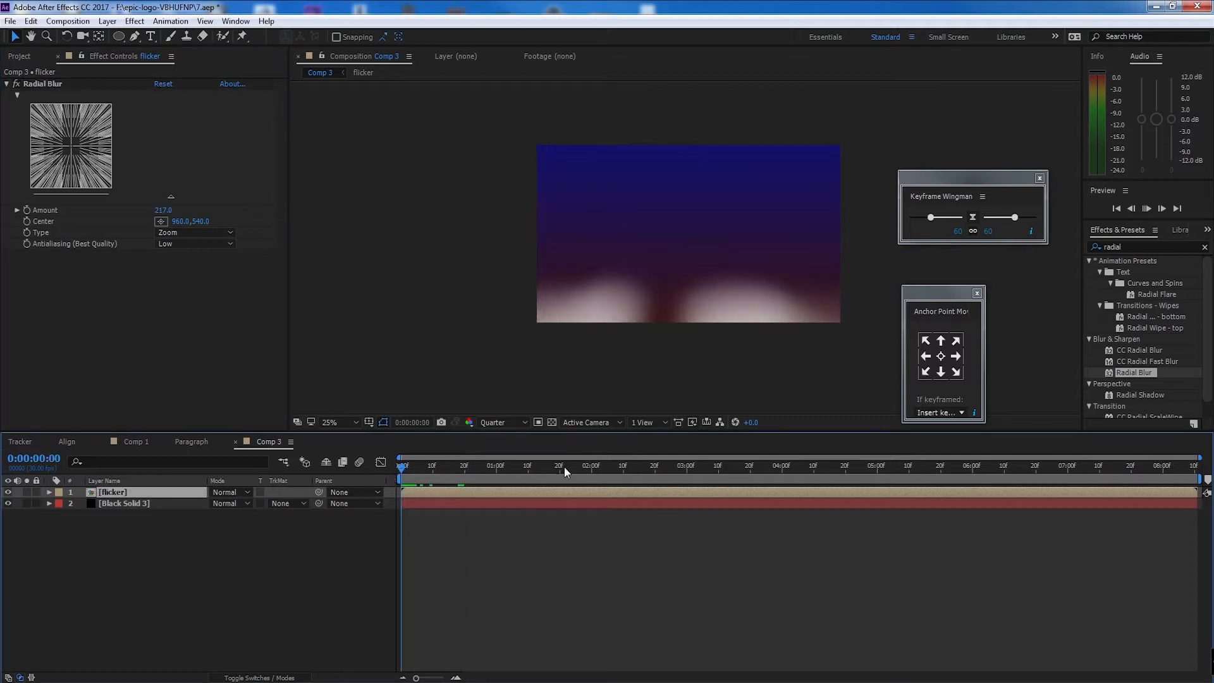
pyautogui.press('space')
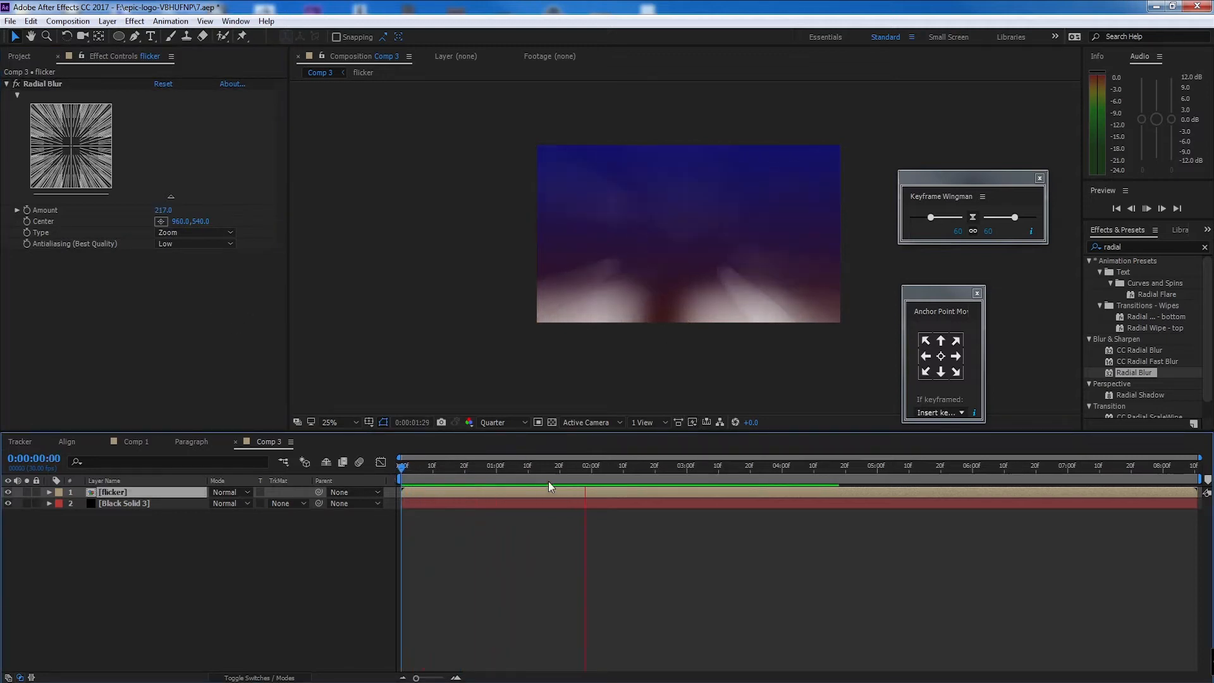
pyautogui.press('space')
pyautogui.moveTo(576, 471); pyautogui.dragTo(464, 488)
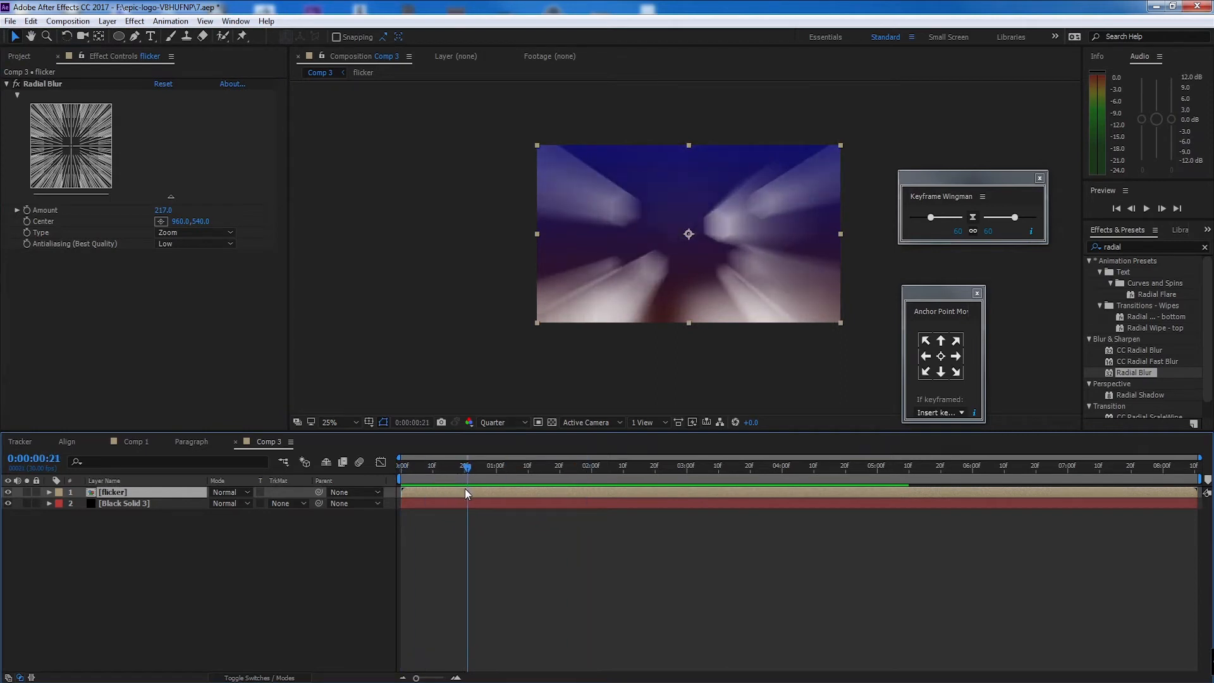
# Set the preview resolution to Third and step the current time back to 0:00:00:19
pyautogui.click(506, 420)
pyautogui.click(522, 460)
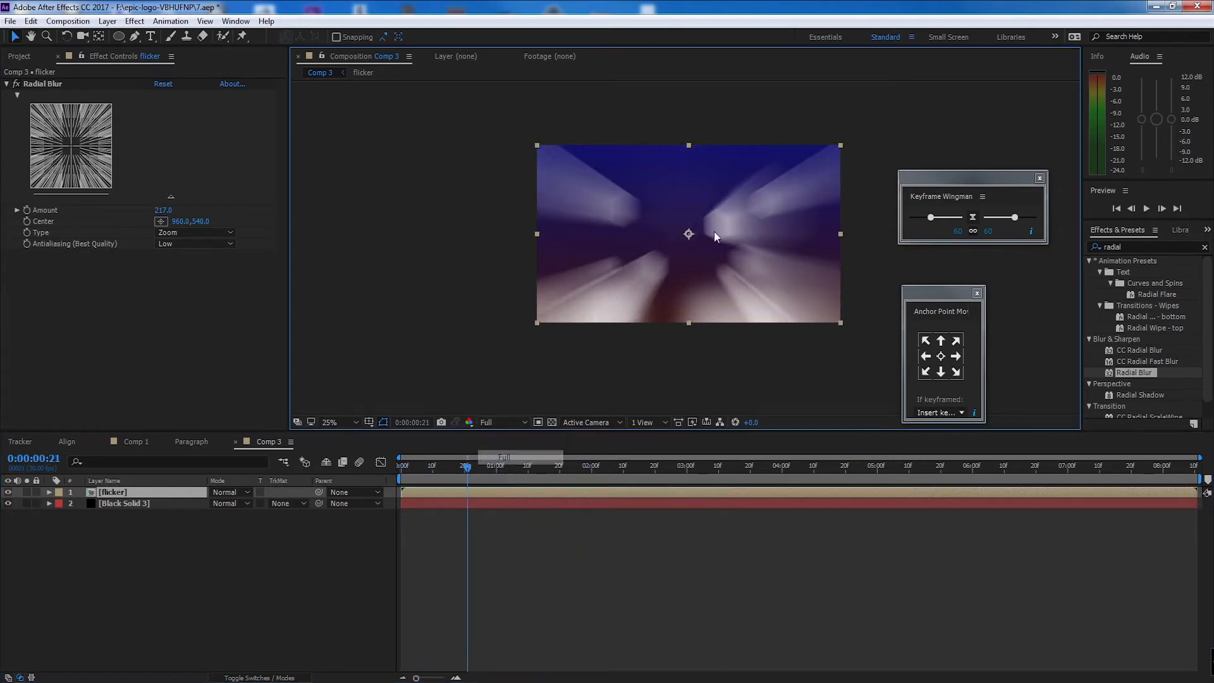
pyautogui.click(522, 422)
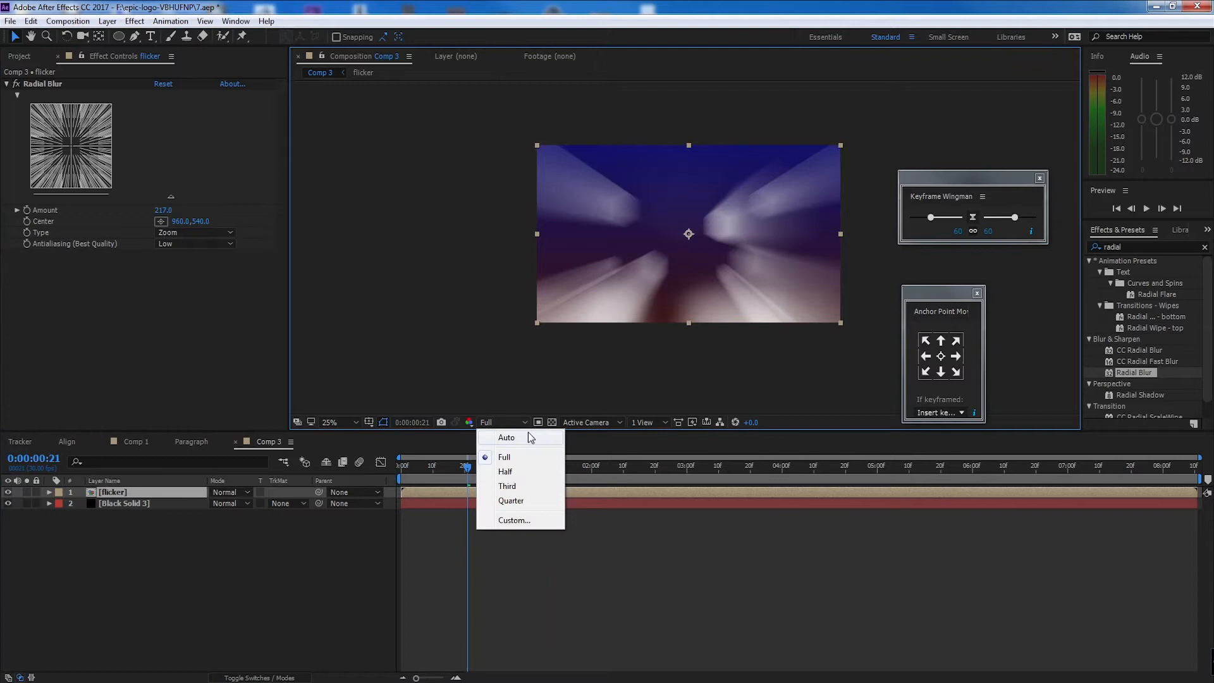
pyautogui.click(530, 484)
pyautogui.press('pageup')
pyautogui.press('pageup')
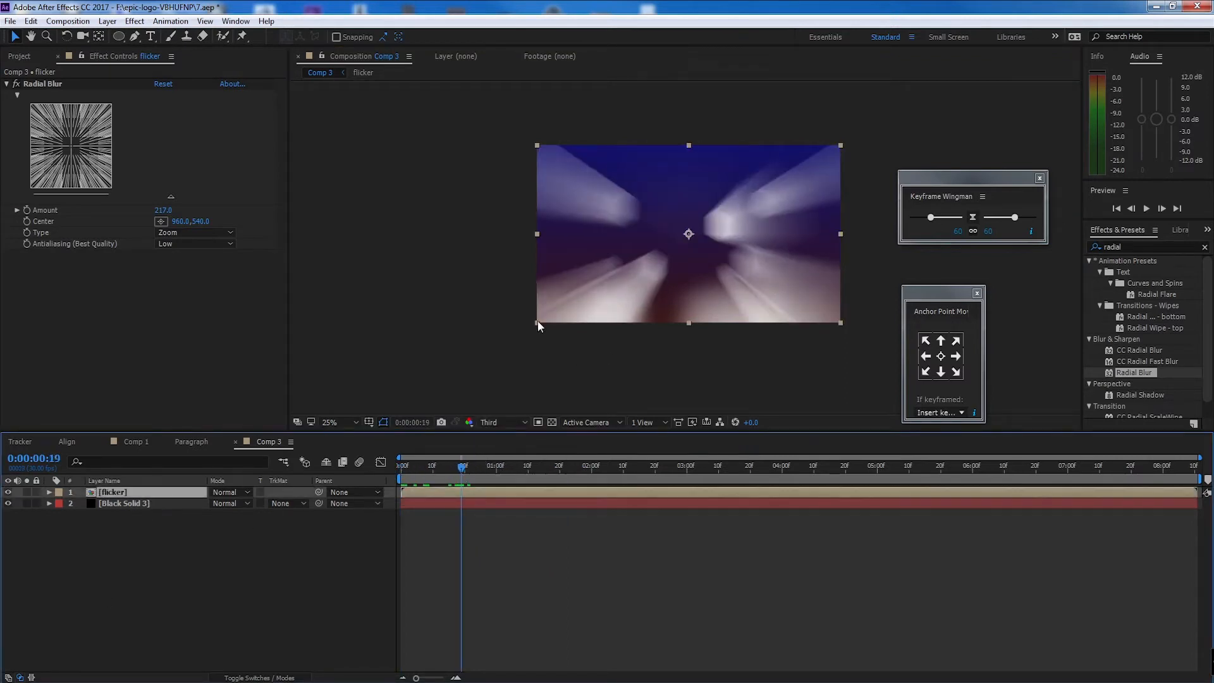
# Apply Hue/Saturation to the flicker layer and colorize it green with hue 131°, saturation 64 and lightness -44
pyautogui.click(1144, 246)
pyautogui.write('hu')
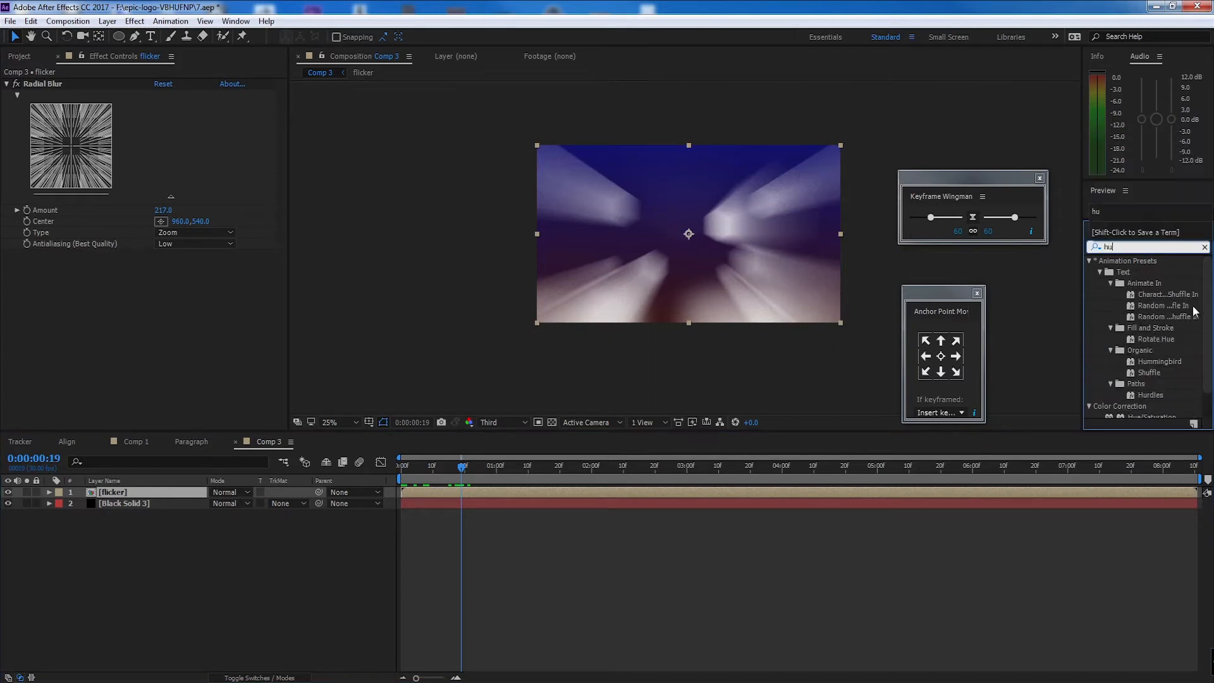
pyautogui.scroll(-1, 1159, 397)
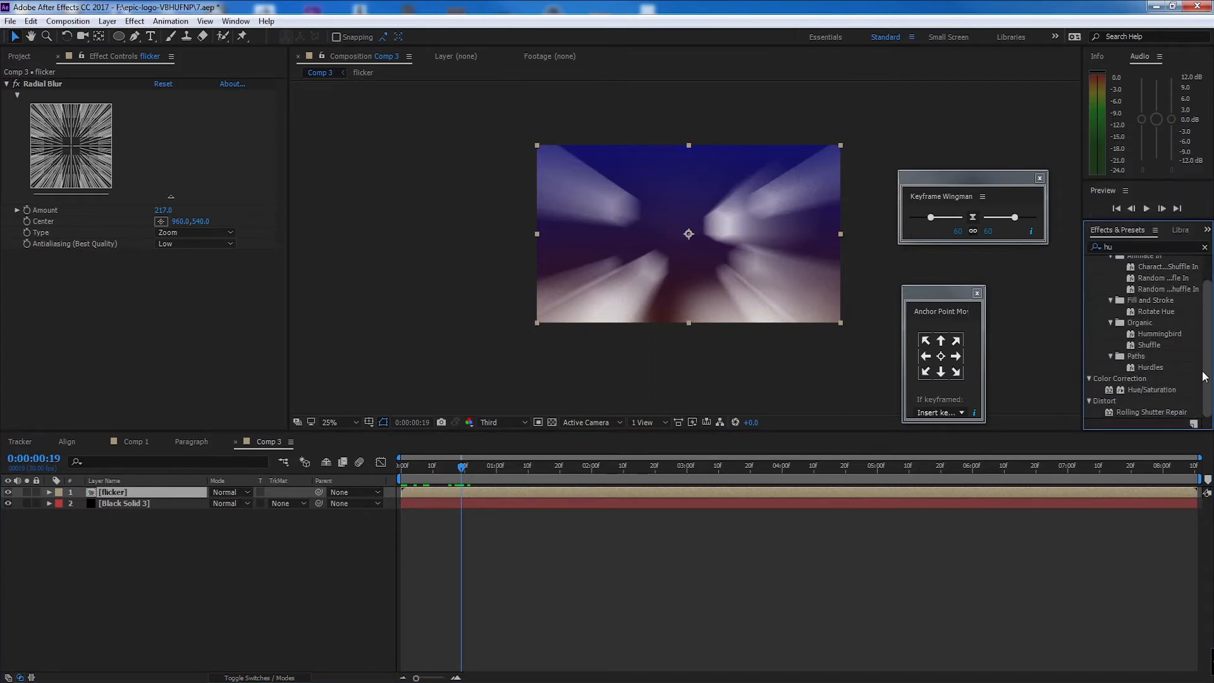
pyautogui.doubleClick(1157, 392)
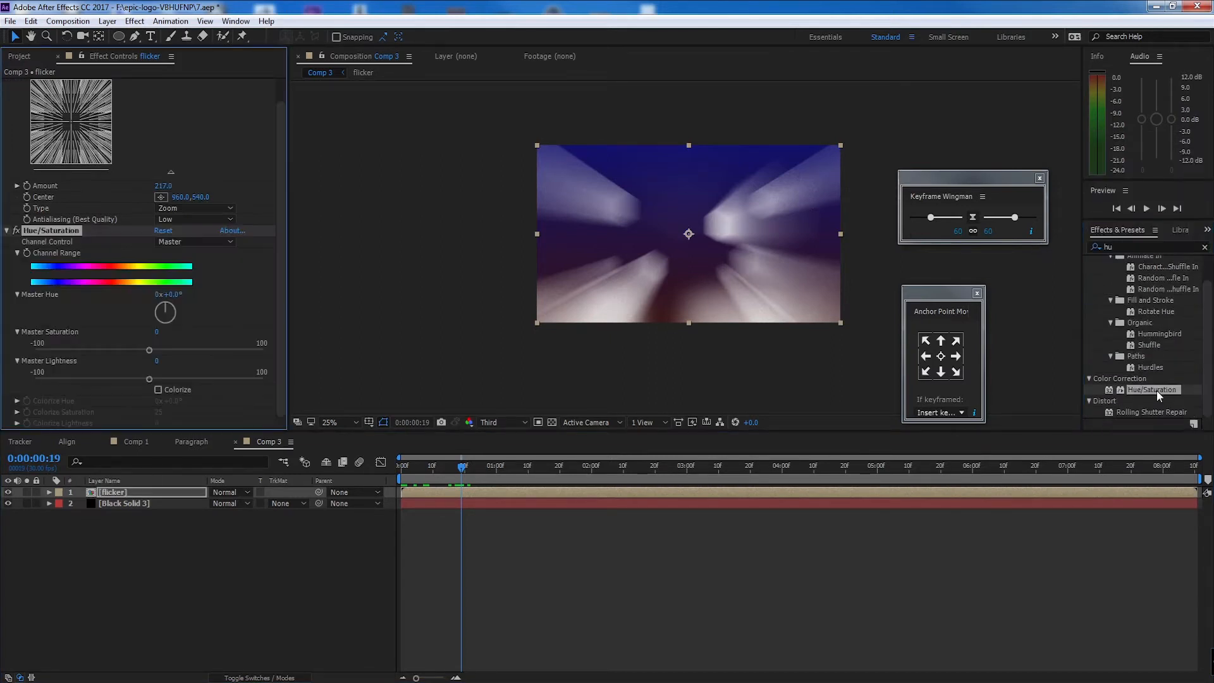
pyautogui.click(158, 389)
pyautogui.moveTo(158, 411); pyautogui.dragTo(176, 434)
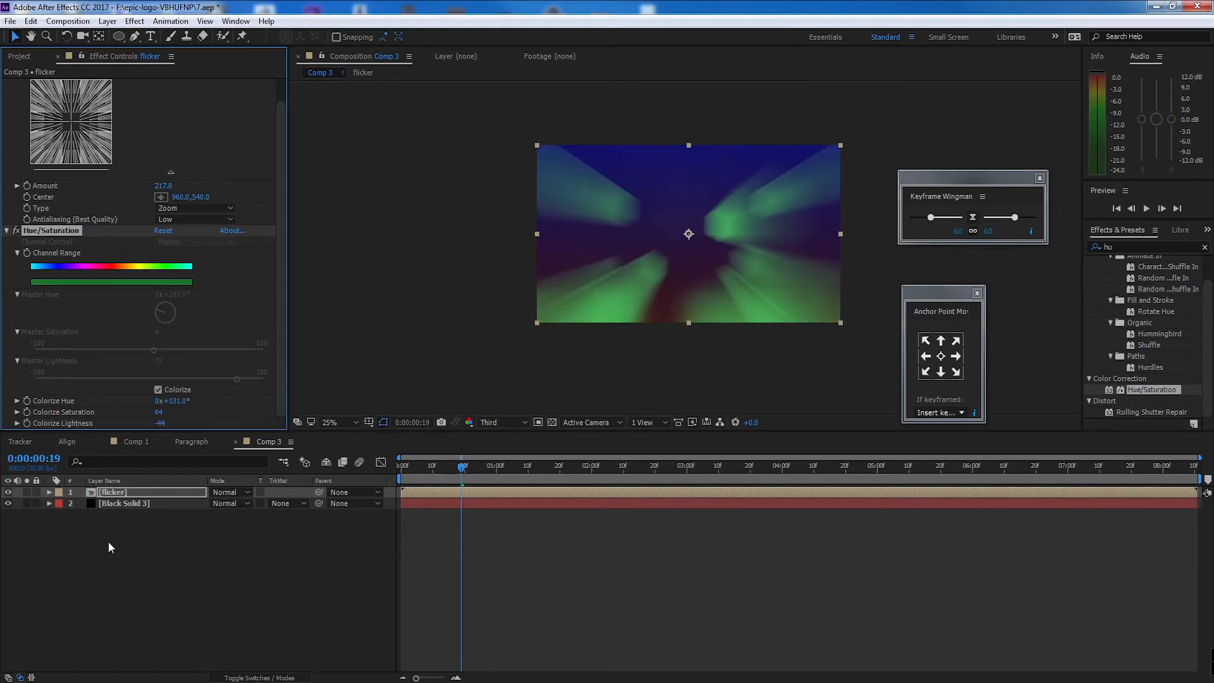
# Duplicate the flicker layer and set the top copy's Colorize Hue to 222°
pyautogui.click(157, 492)
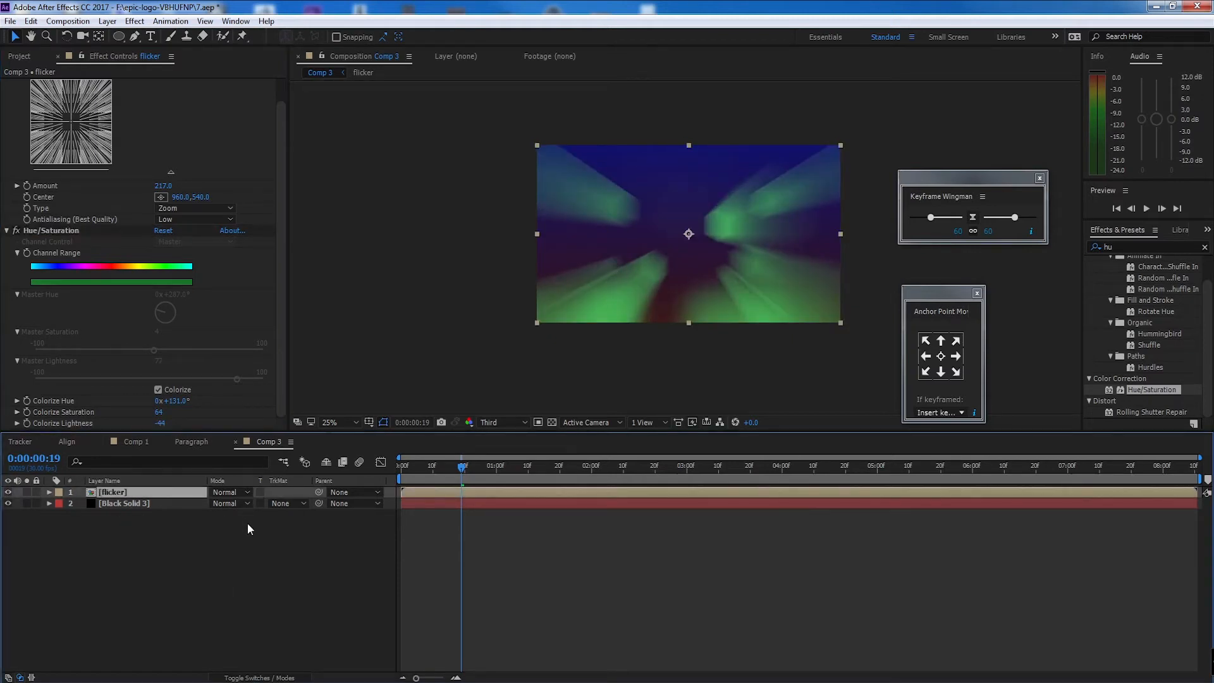
pyautogui.hotkey('ctrl', 'd')
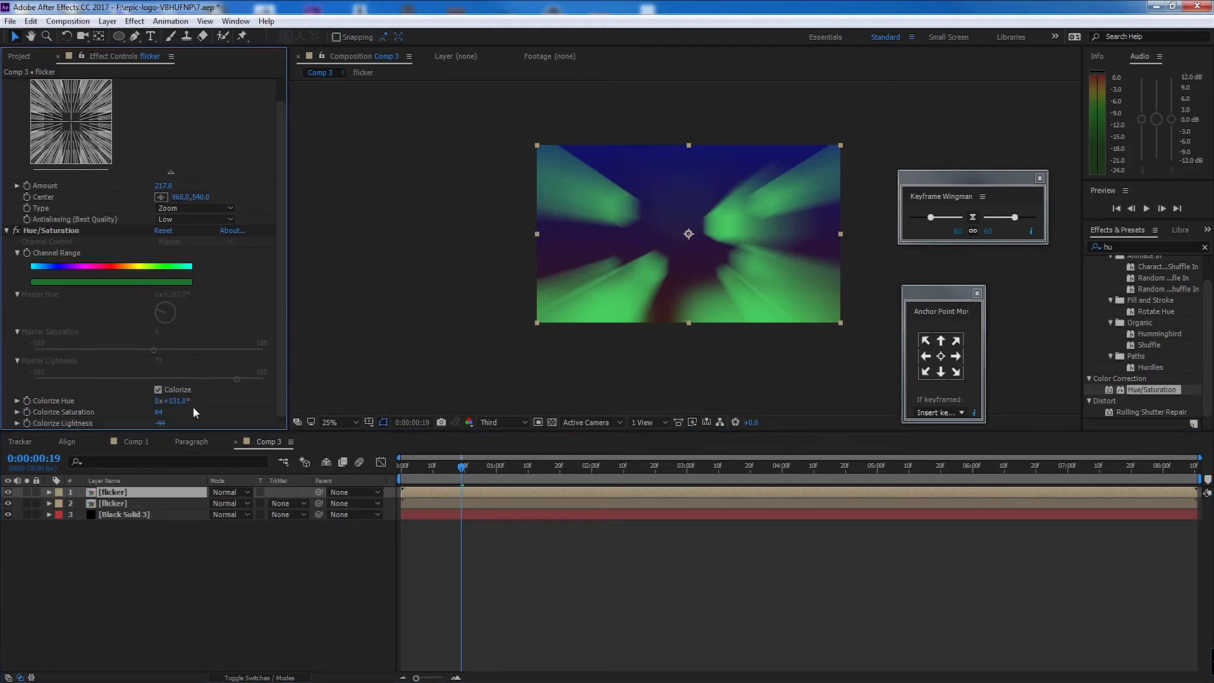
pyautogui.moveTo(184, 402); pyautogui.dragTo(249, 415)
pyautogui.click(204, 546)
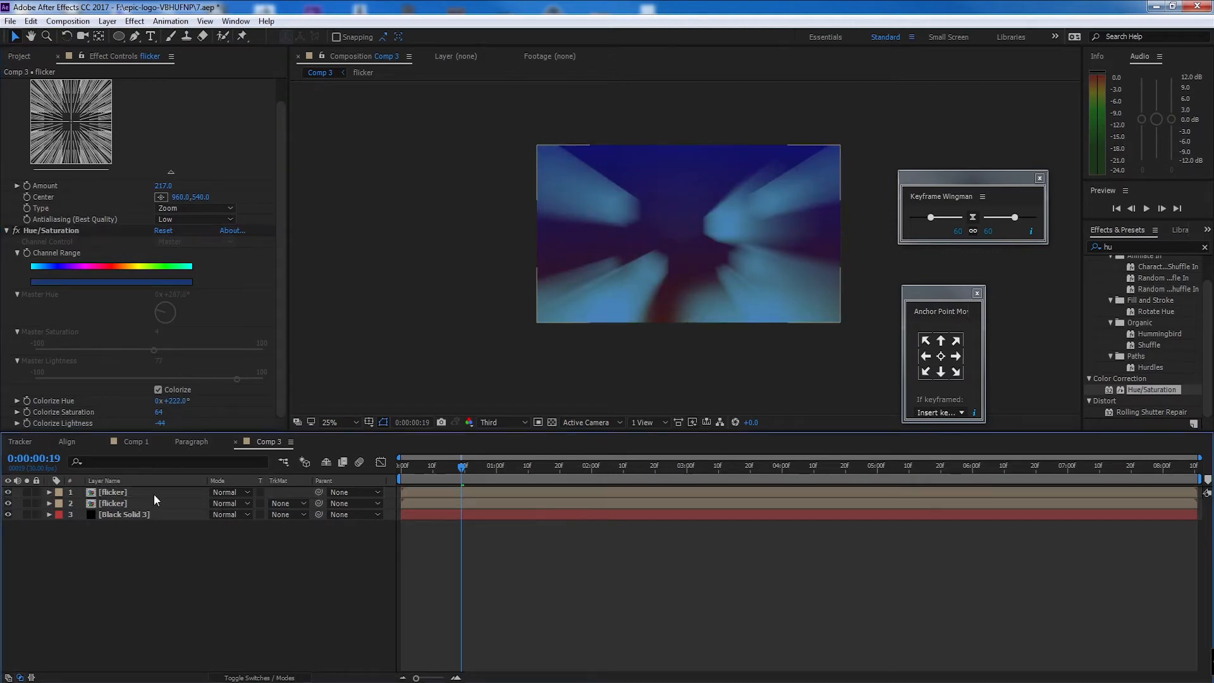
# Solo the top flicker layer and draw a wide elliptical mask around the middle of its frame
pyautogui.click(154, 495)
pyautogui.click(124, 34)
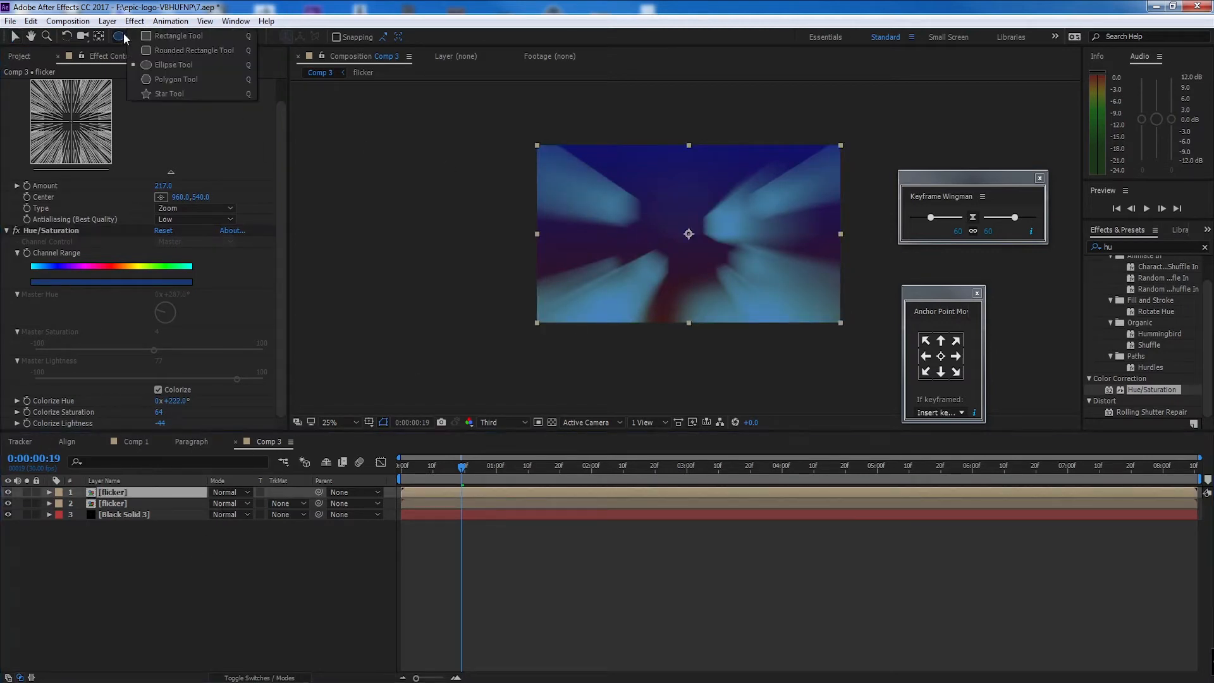
pyautogui.click(214, 65)
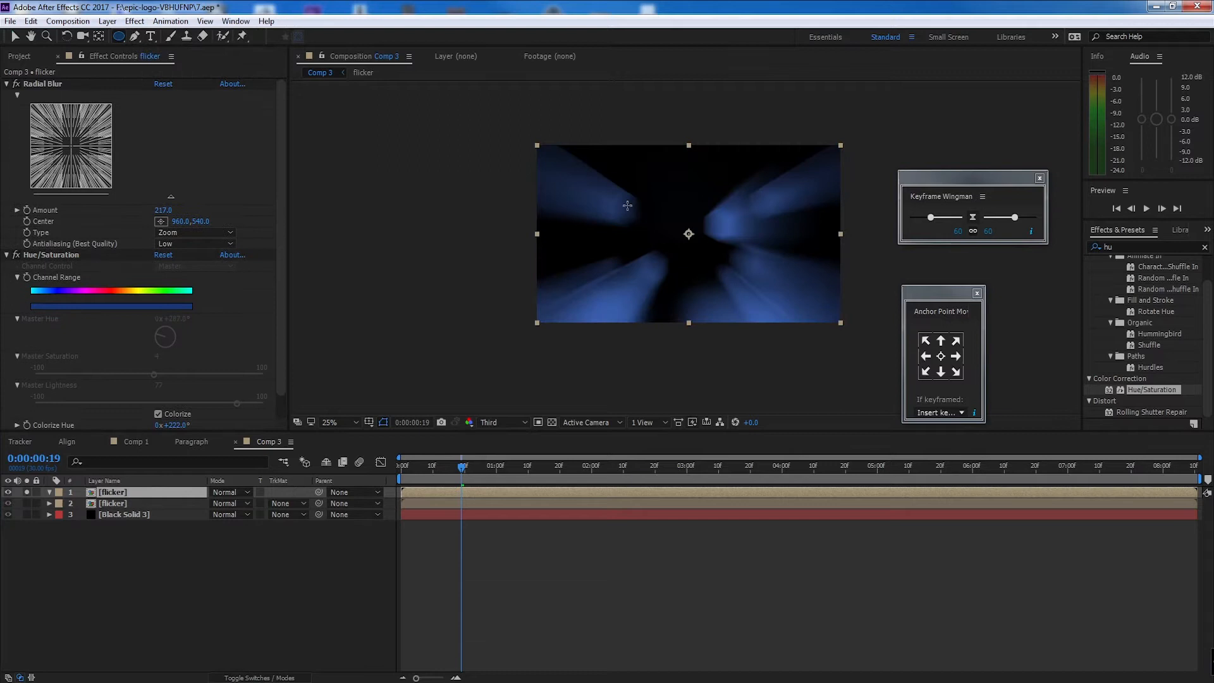
pyautogui.moveTo(610, 183); pyautogui.dragTo(786, 295)
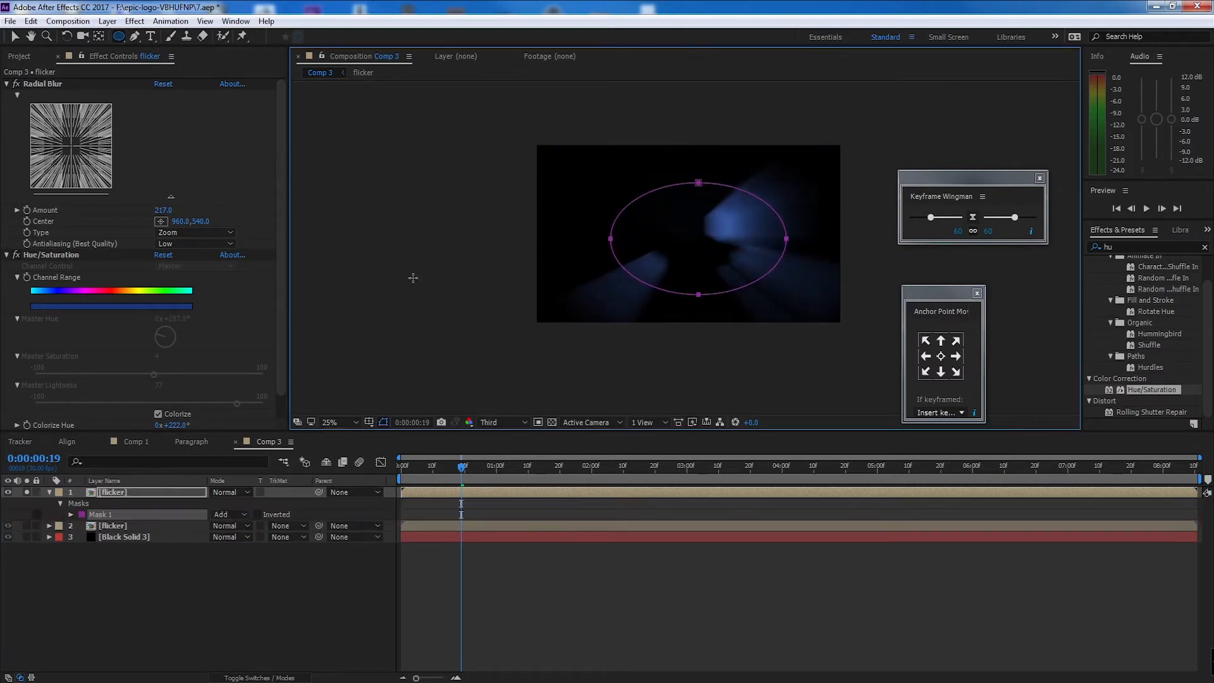
# Set the elliptical mask's feather to 352 pixels and unsolo the top flicker layer
pyautogui.click(184, 497)
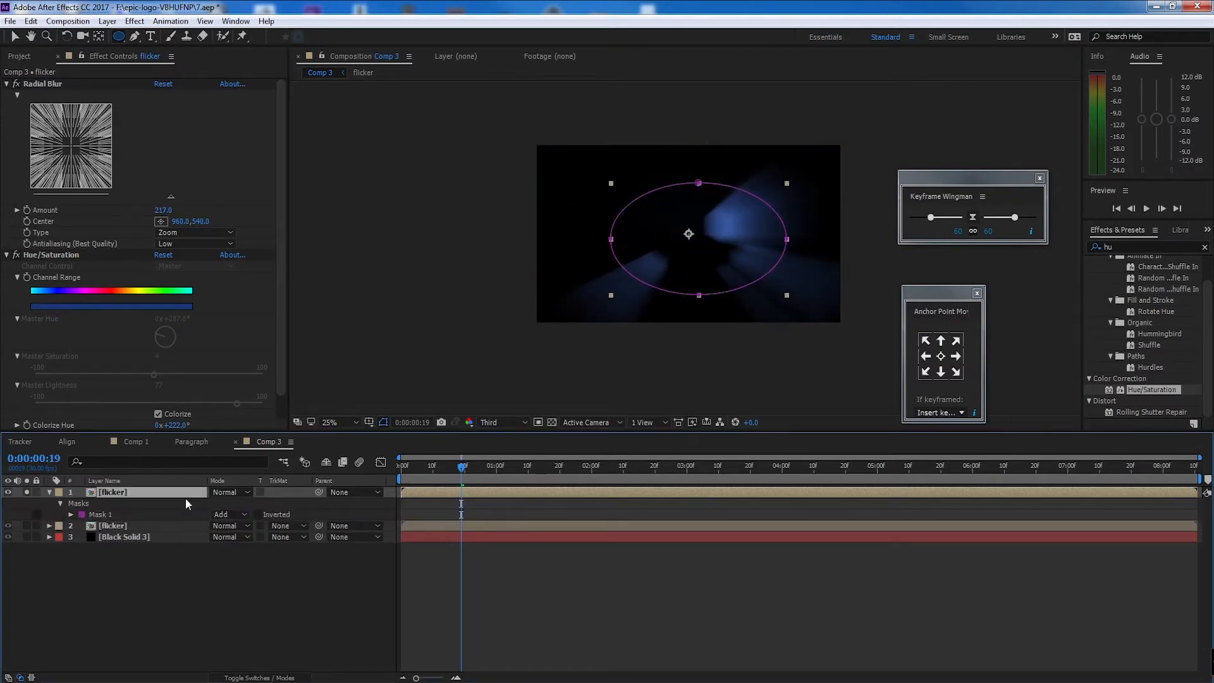
pyautogui.press('m')
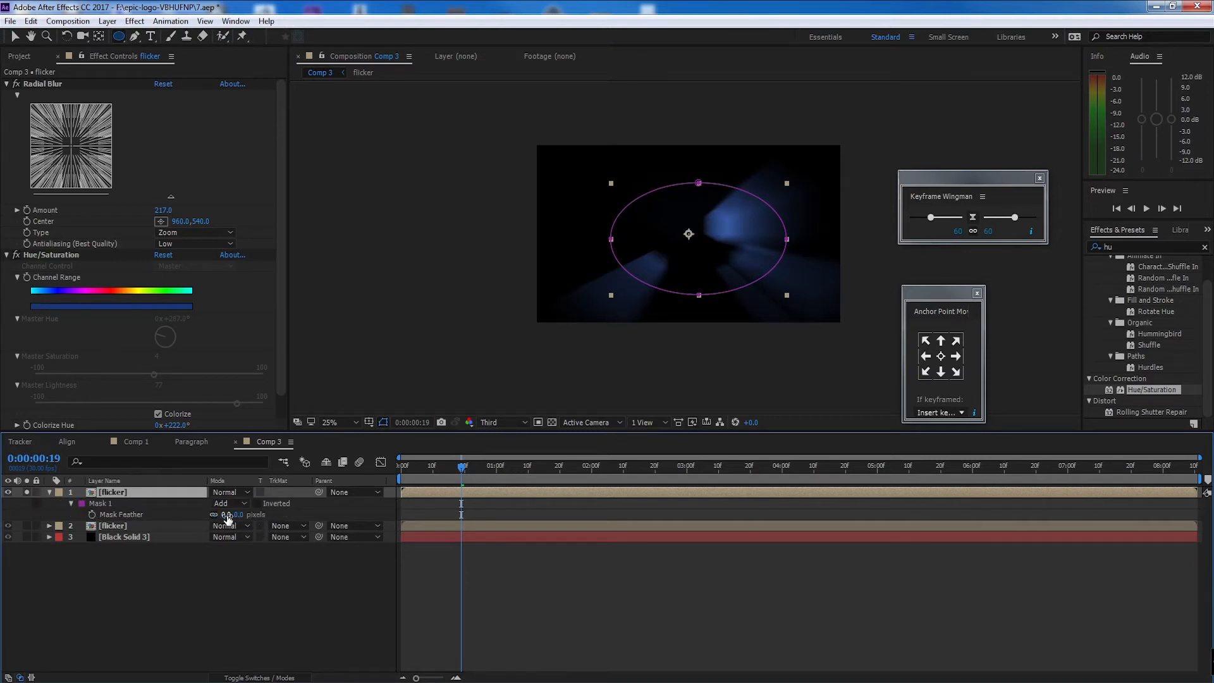
pyautogui.press('f')
pyautogui.moveTo(381, 509); pyautogui.dragTo(436, 515)
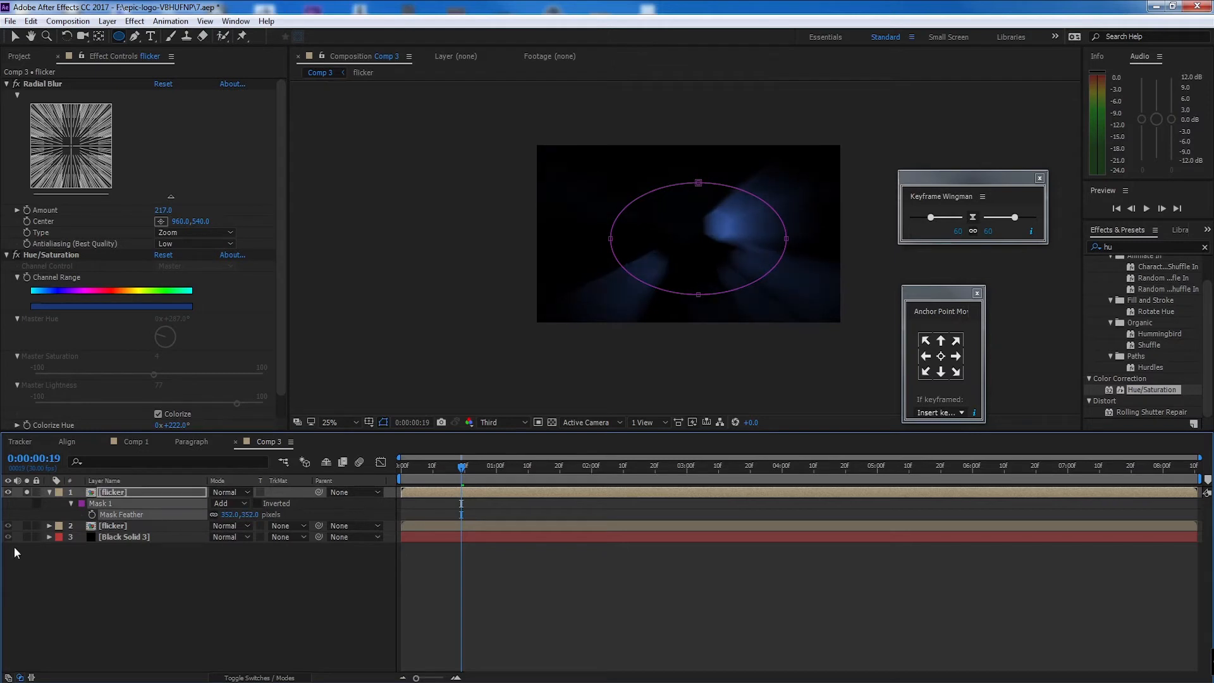
pyautogui.click(27, 492)
pyautogui.click(183, 594)
# Try Soft Light and Overlay on the top flicker layer, and set its blending mode to Add
pyautogui.click(149, 491)
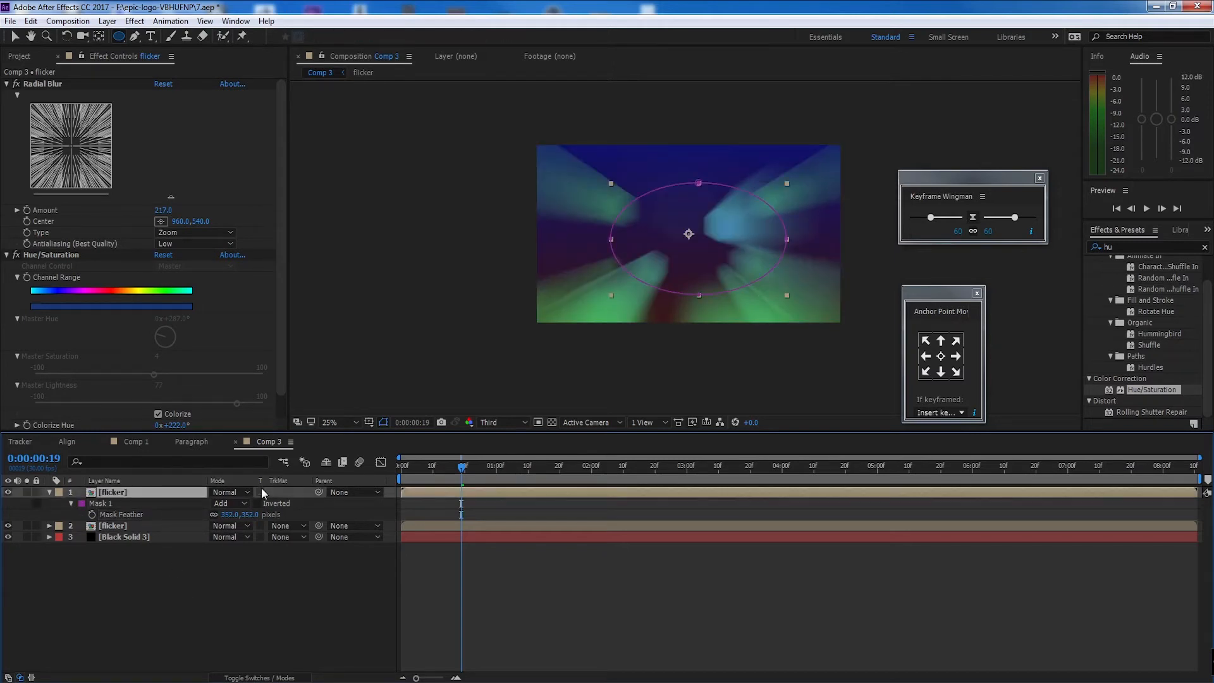
pyautogui.click(244, 492)
pyautogui.click(328, 365)
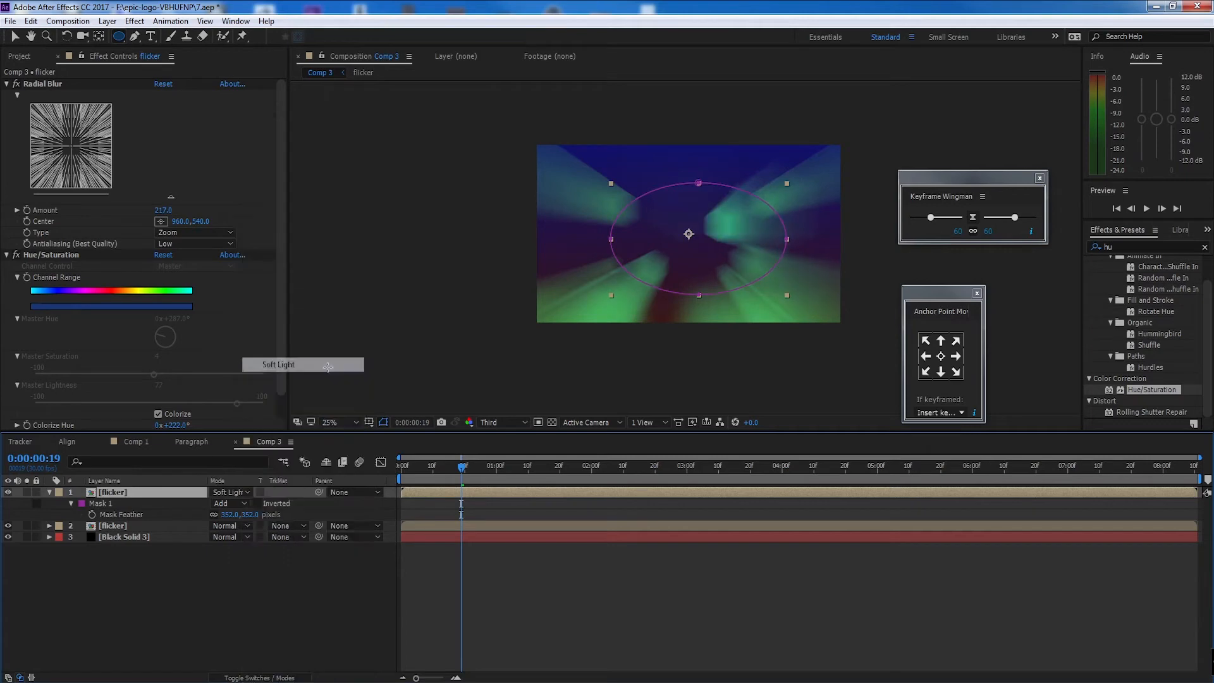
pyautogui.click(224, 486)
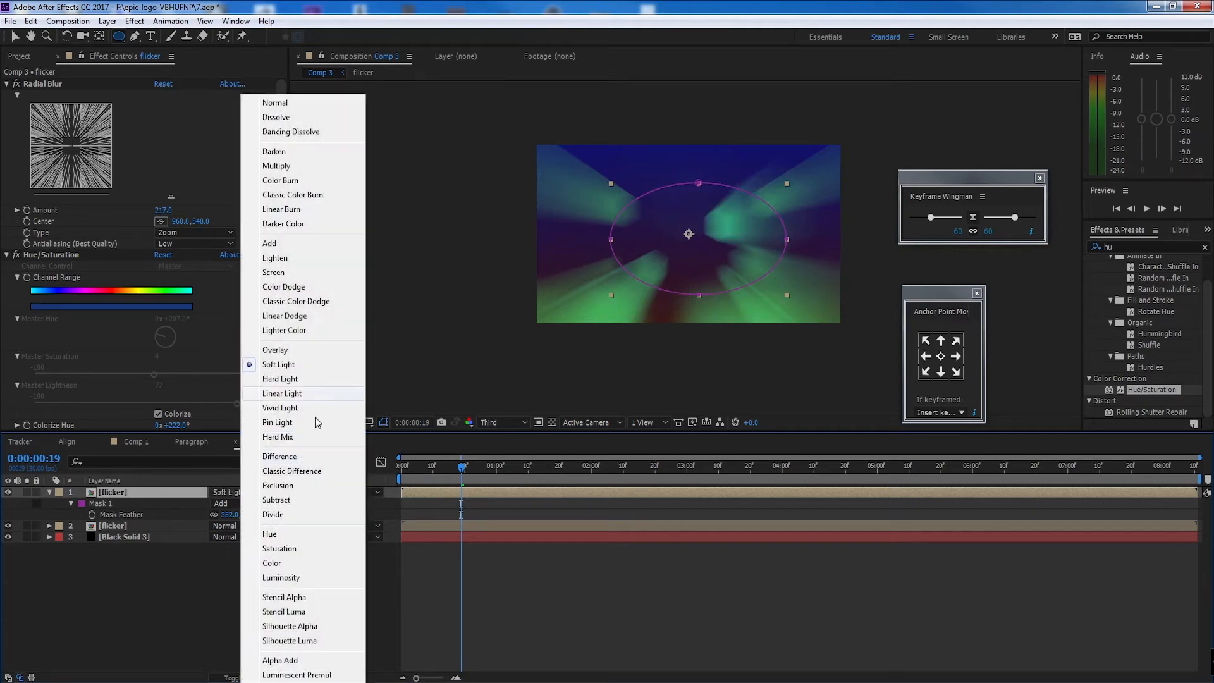
pyautogui.click(335, 352)
pyautogui.click(233, 492)
pyautogui.click(318, 246)
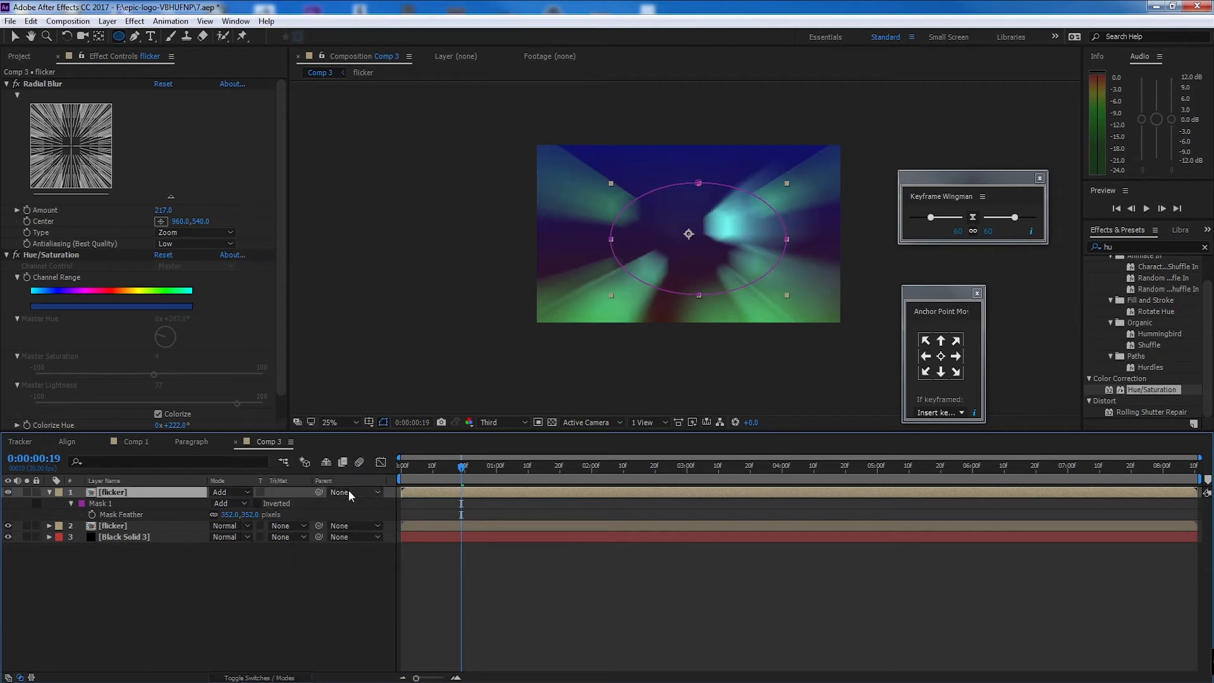
# Play the colored animation from the start and move the current time to 0:00:01:15
pyautogui.press('Home')
pyautogui.press('space')
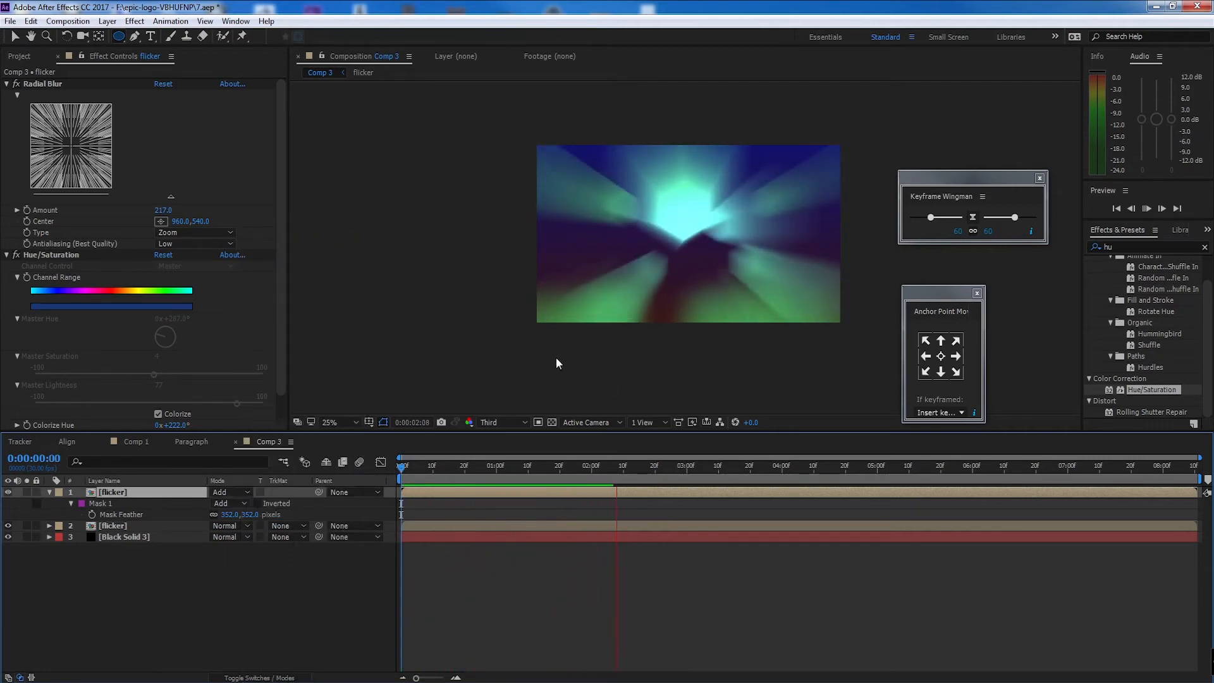
pyautogui.press('space')
pyautogui.moveTo(690, 460); pyautogui.dragTo(544, 483)
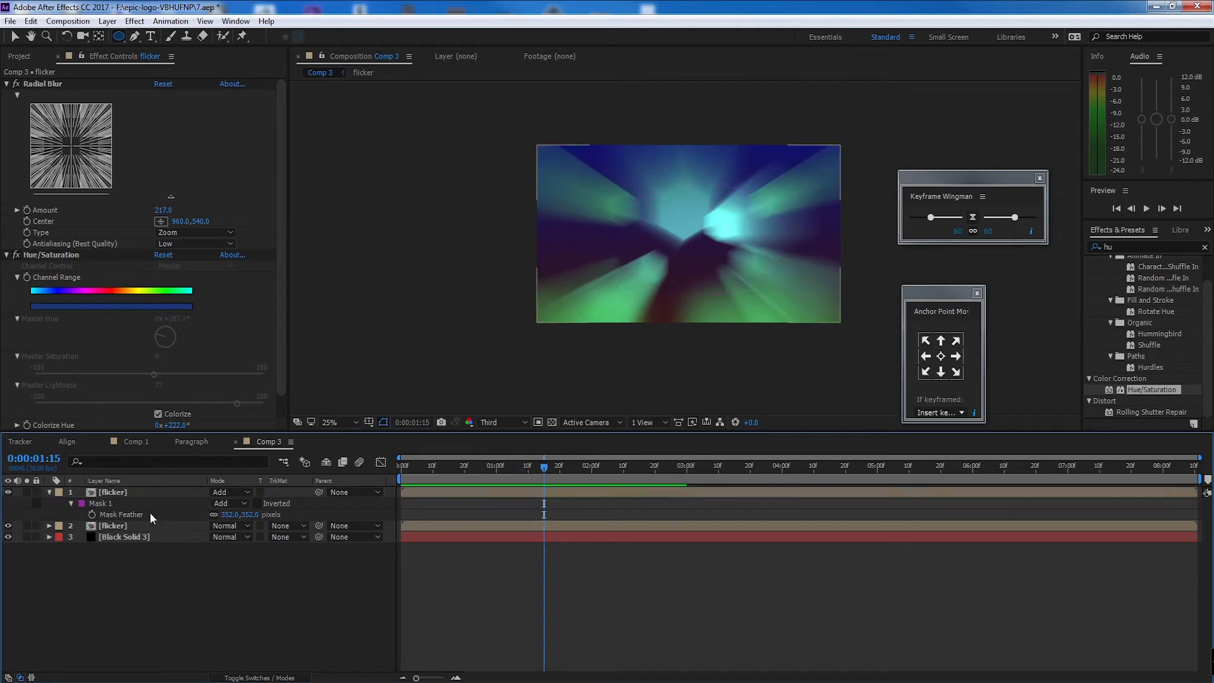
# Duplicate the green flicker layer and move the copy to the top of the layer stack
pyautogui.click(158, 529)
pyautogui.hotkey('ctrl', 'd')
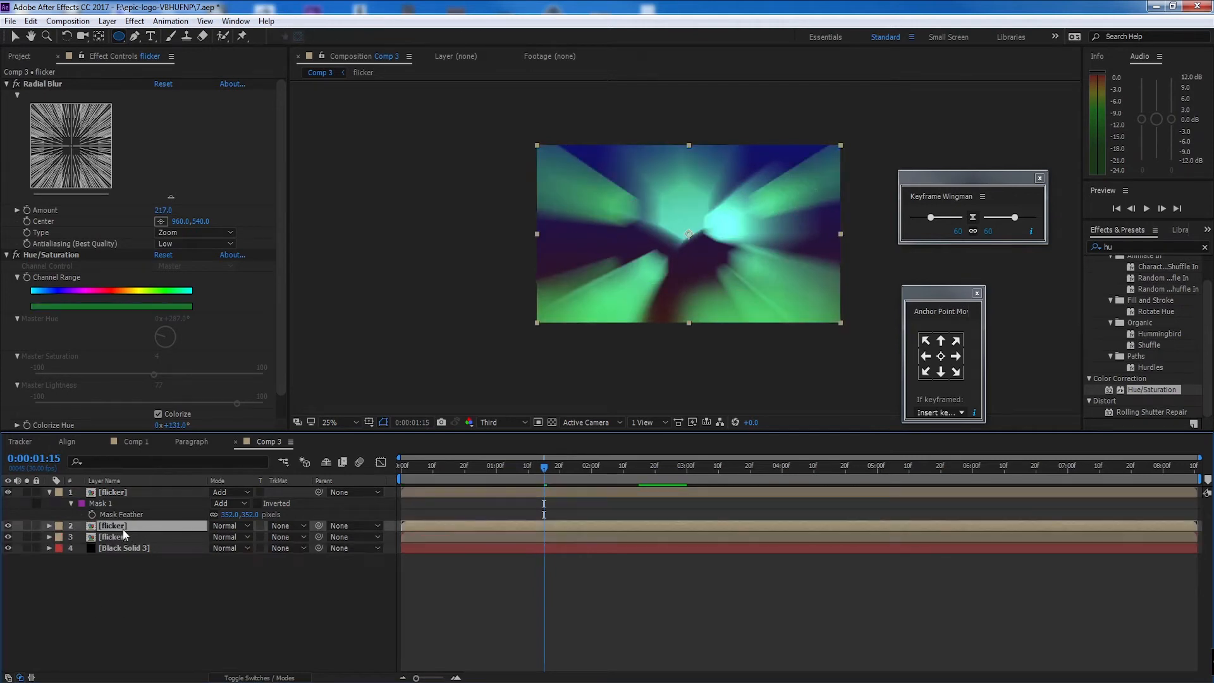
pyautogui.moveTo(122, 529); pyautogui.dragTo(155, 492)
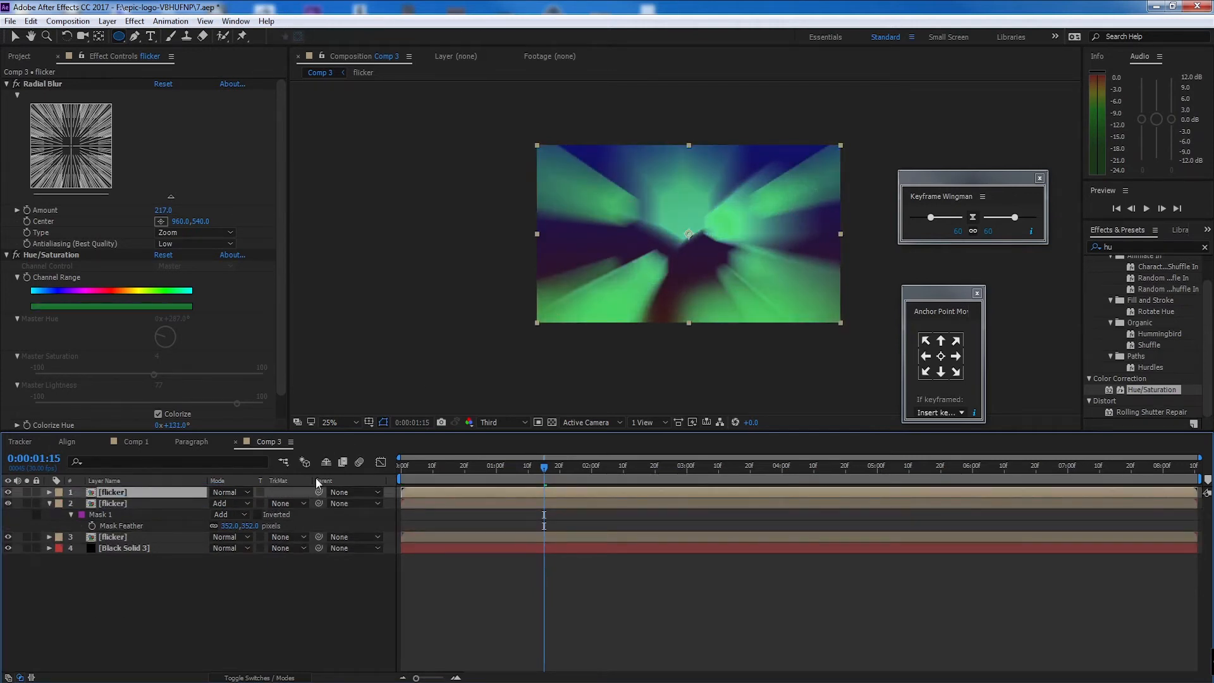
# Scale the top green flicker copy to 179%
pyautogui.press('s')
pyautogui.moveTo(249, 503); pyautogui.dragTo(311, 504)
pyautogui.scroll(-1, 636, 340)
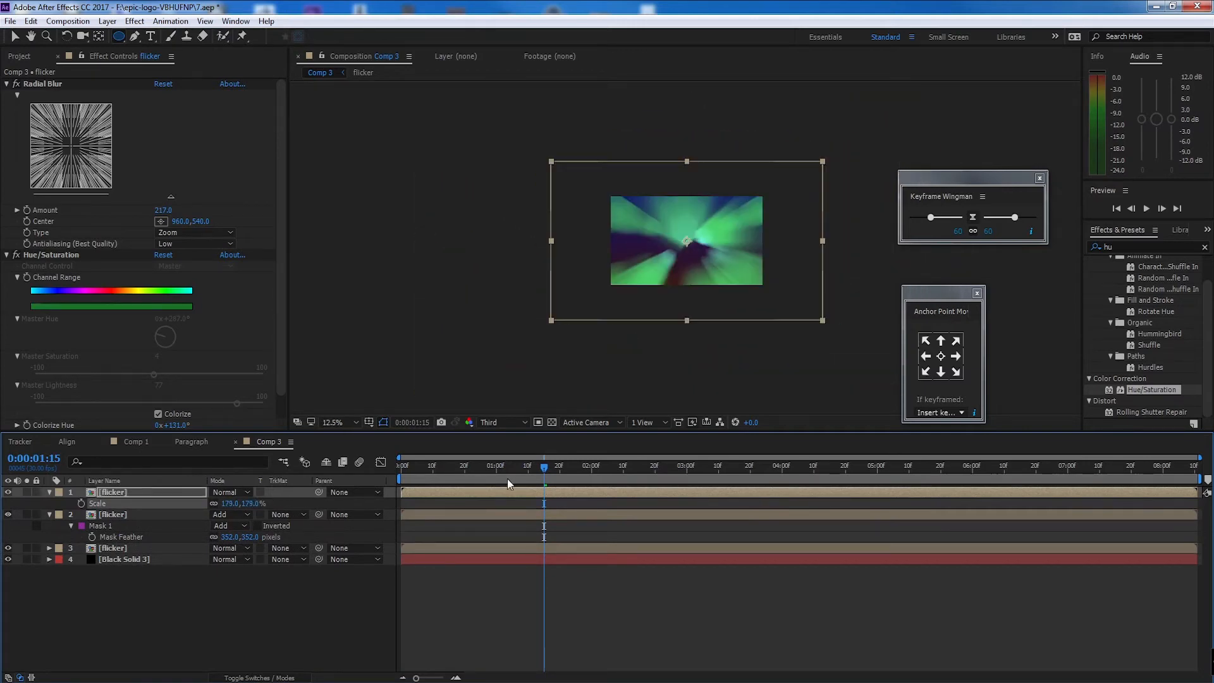
# Keyframe the top flicker layer's rotation from 0° at 0:00:00:00 to 154° at 0:00:02:09
pyautogui.moveTo(507, 478); pyautogui.dragTo(374, 476)
pyautogui.hotkey('alt', 'shift', 'r')
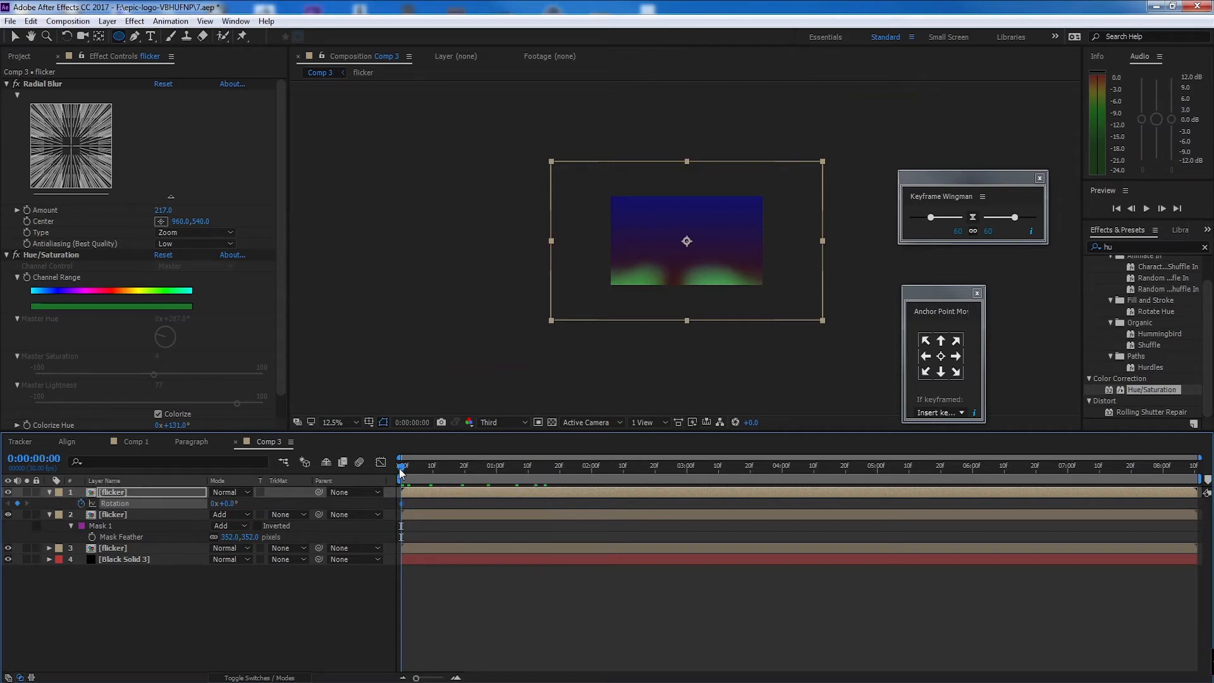
pyautogui.moveTo(401, 473); pyautogui.dragTo(599, 502)
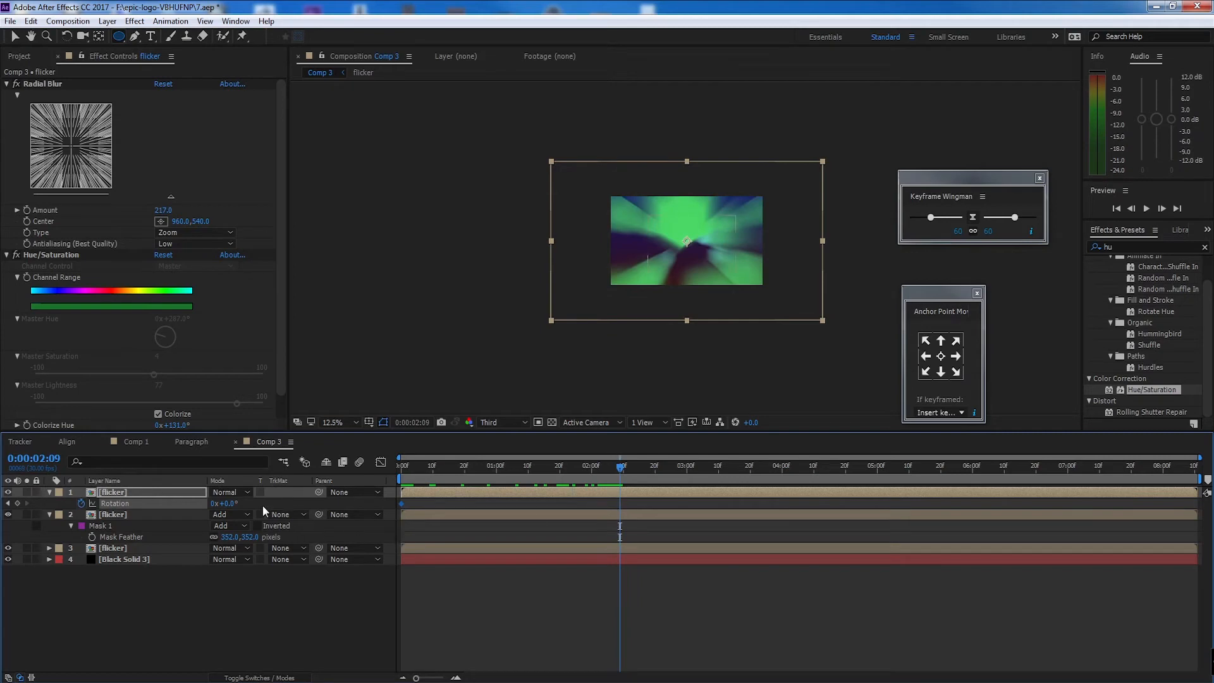
pyautogui.moveTo(231, 503); pyautogui.dragTo(329, 504)
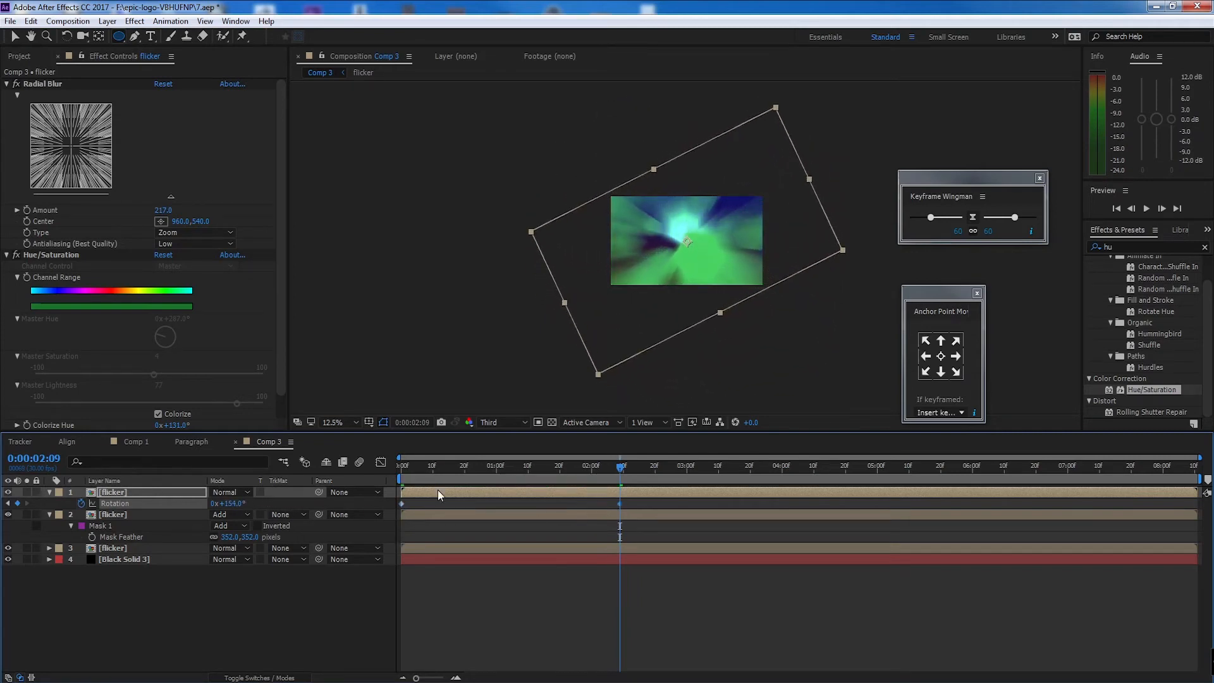
# Stretch the rotated top flicker layer slightly taller and play the animation from the start
pyautogui.click(16, 37)
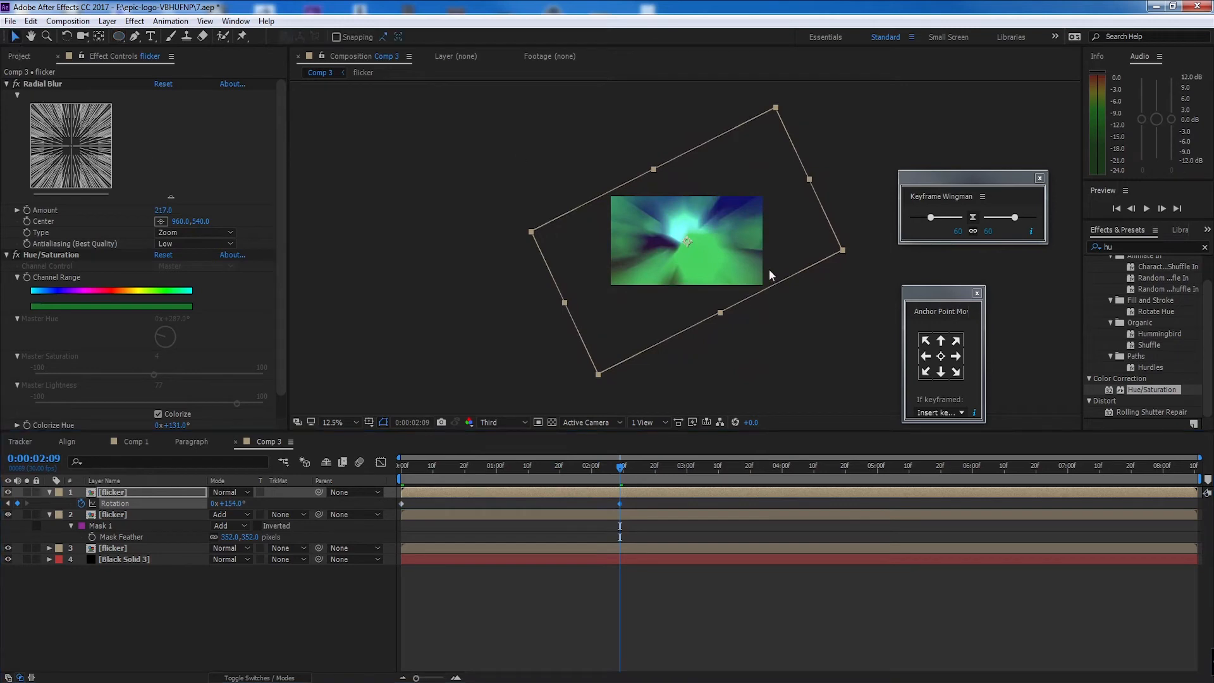
pyautogui.moveTo(721, 313); pyautogui.dragTo(729, 329)
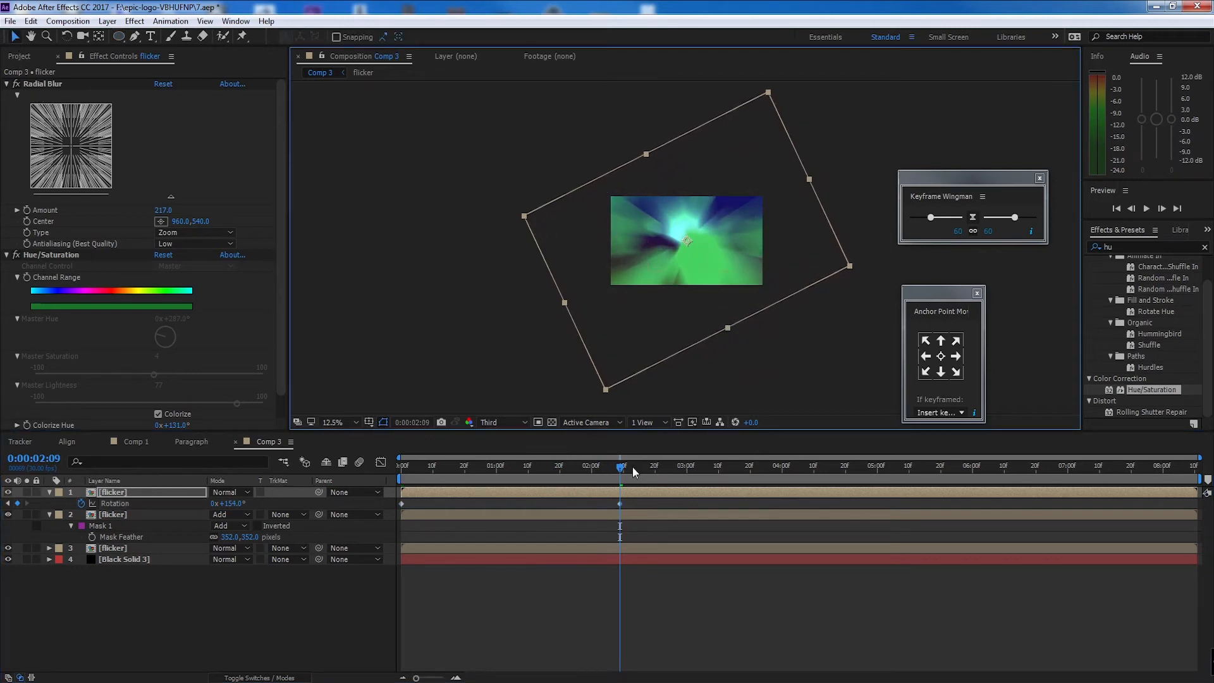
pyautogui.press('Home')
pyautogui.press('space')
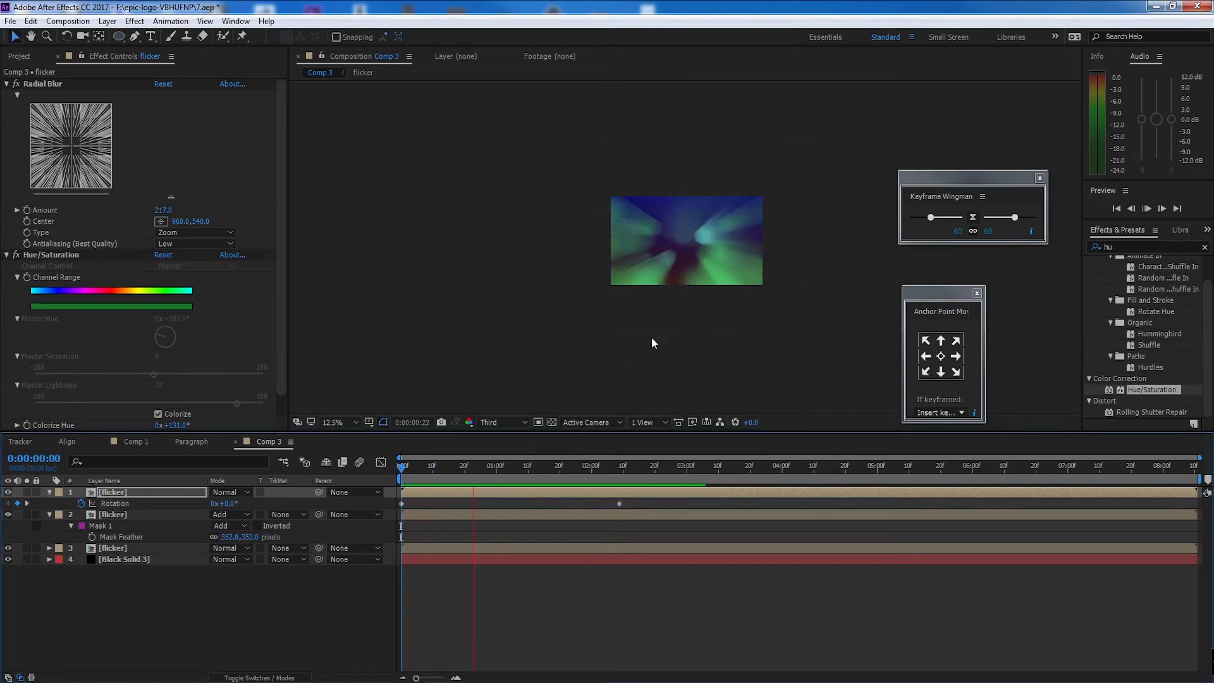
pyautogui.press('space')
# Try Lighten on the top flicker layer, and set its blending mode to Screen
pyautogui.scroll(2, 702, 216)
pyautogui.scroll(-1, 663, 235)
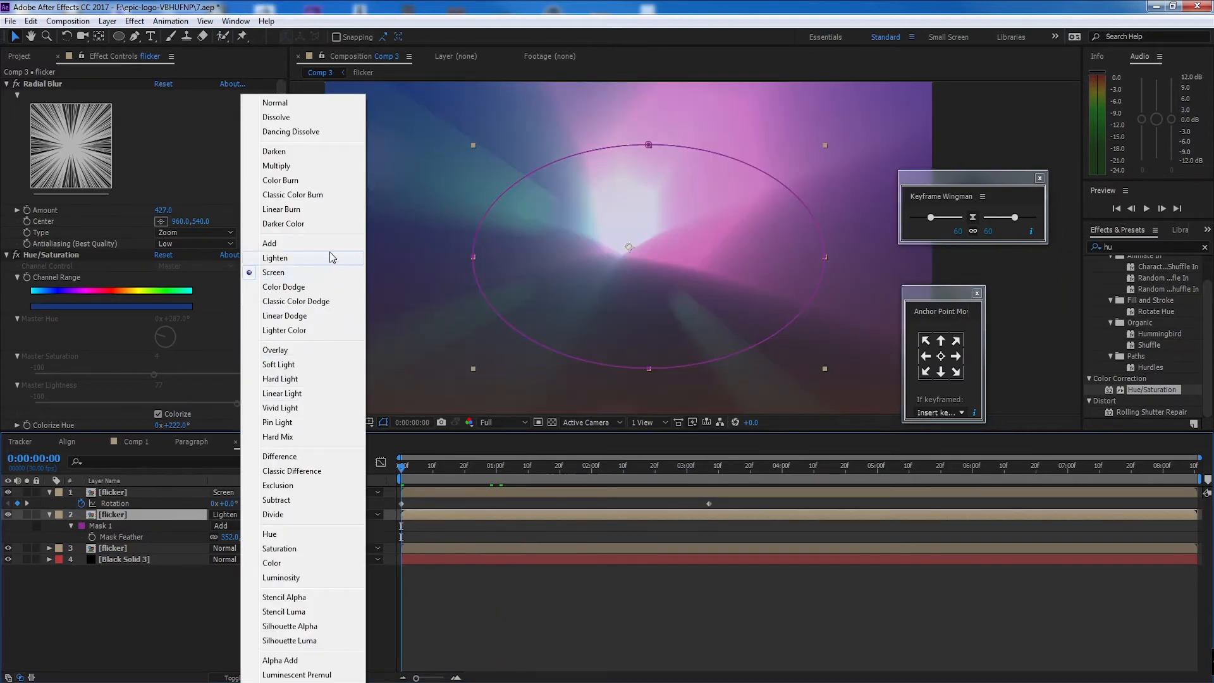
pyautogui.click(330, 257)
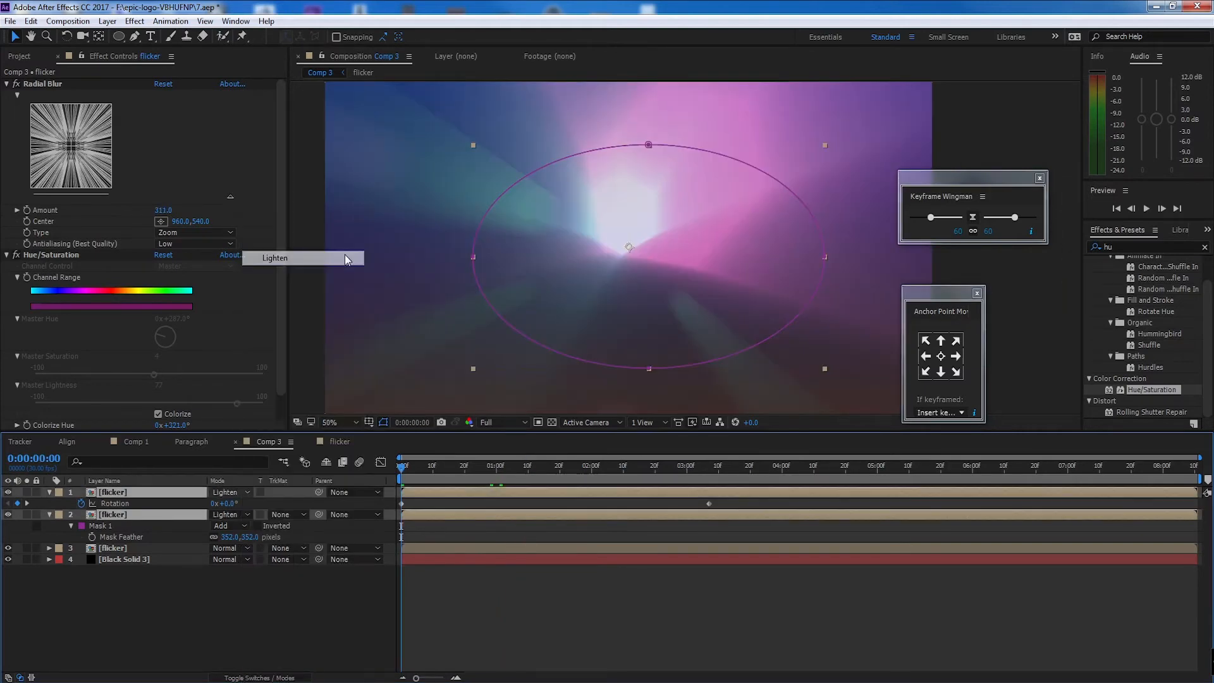
pyautogui.click(237, 491)
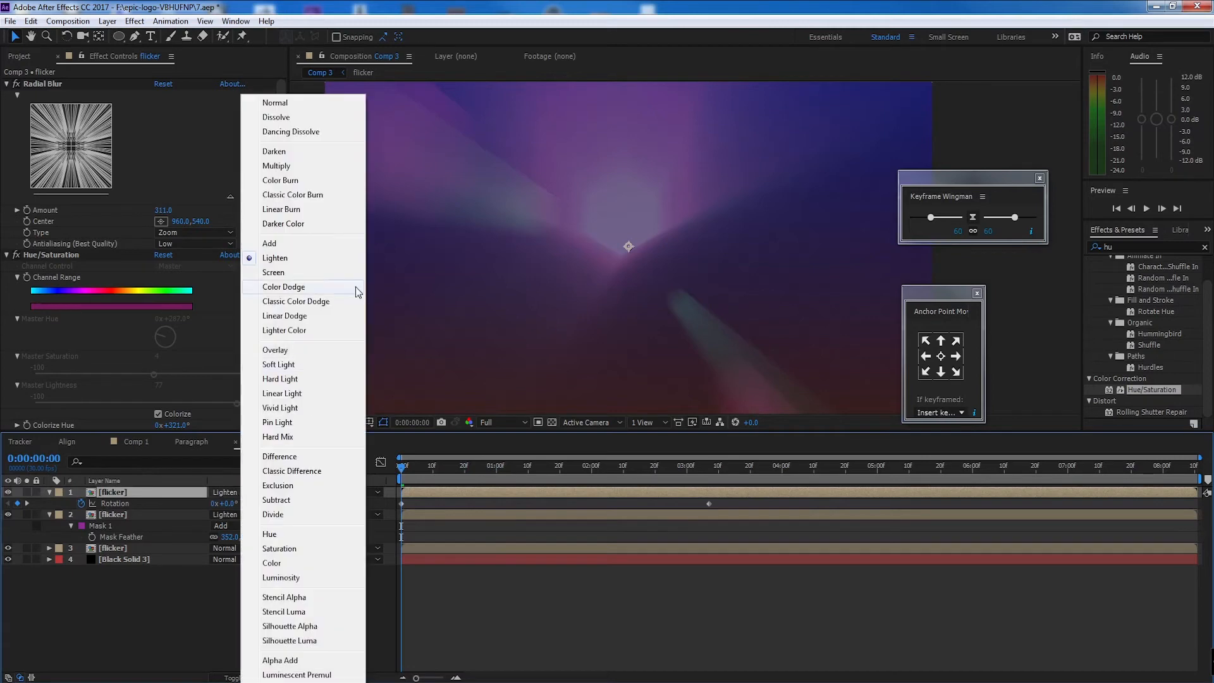
pyautogui.click(320, 272)
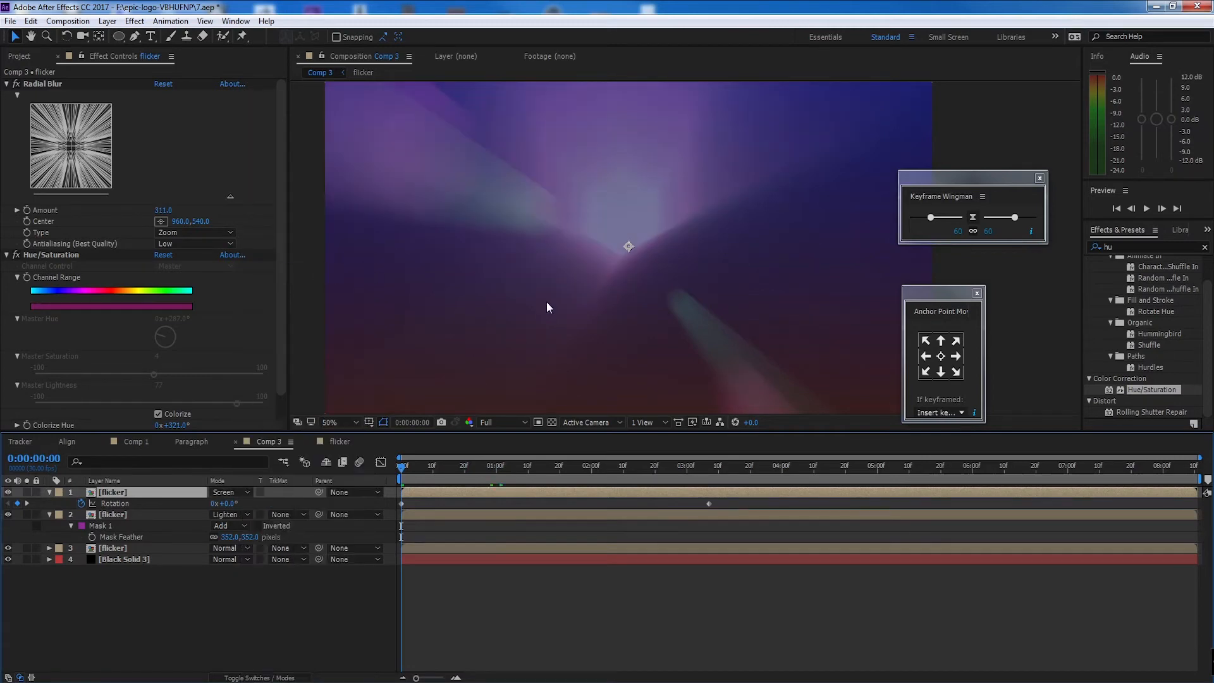
# Play the blended animation and move the current time to 0:00:00:22
pyautogui.scroll(-2, 546, 300)
pyautogui.press('space')
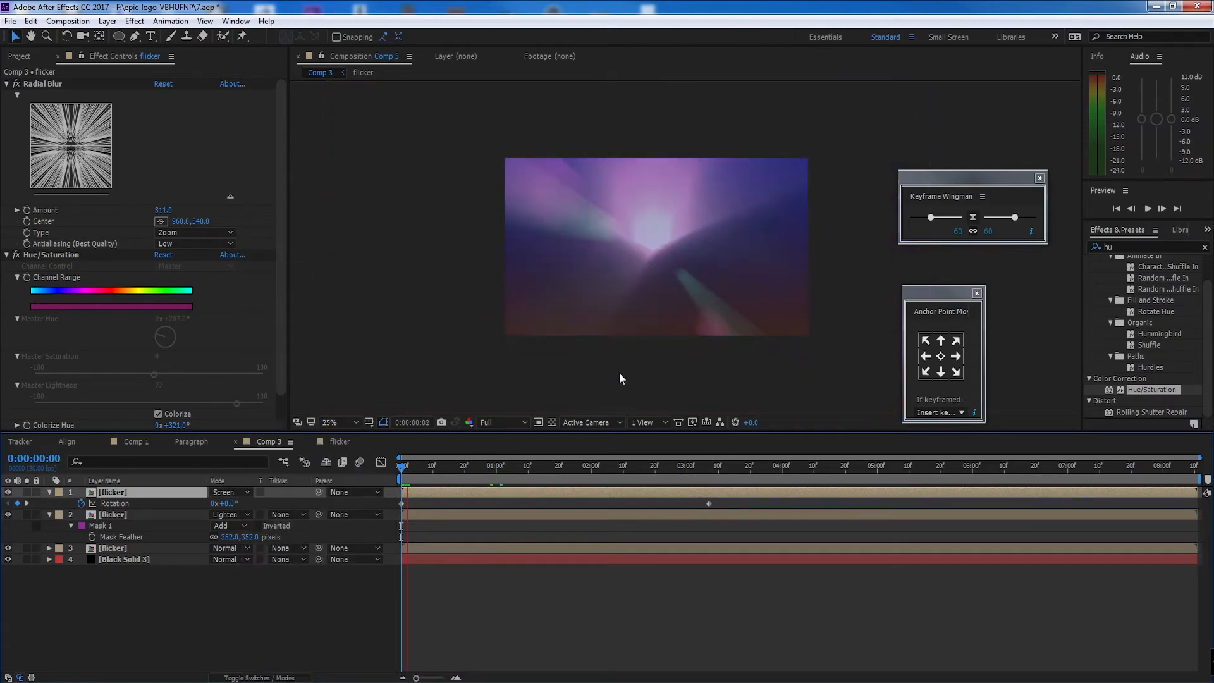
pyautogui.moveTo(416, 468); pyautogui.dragTo(471, 485)
# Shift the masked flicker layer earlier in time so that it ends at about 0:00:08:00
pyautogui.click(153, 514)
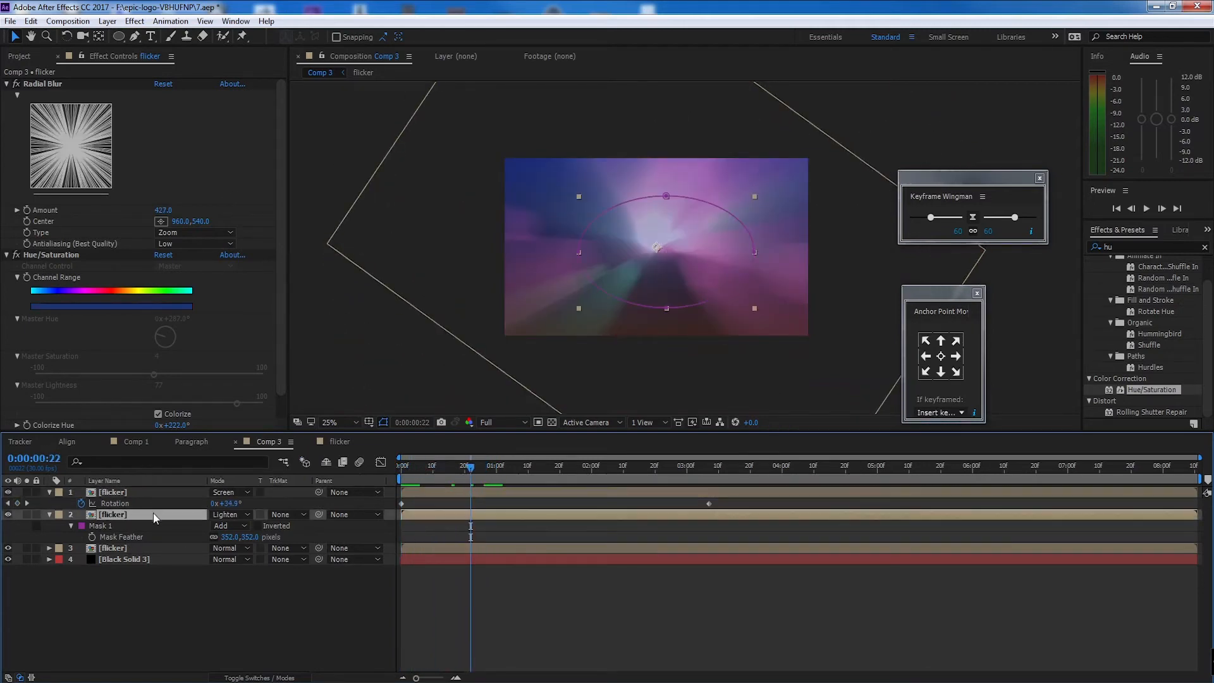
pyautogui.click(139, 546)
pyautogui.click(150, 514)
pyautogui.moveTo(586, 511); pyautogui.dragTo(559, 535)
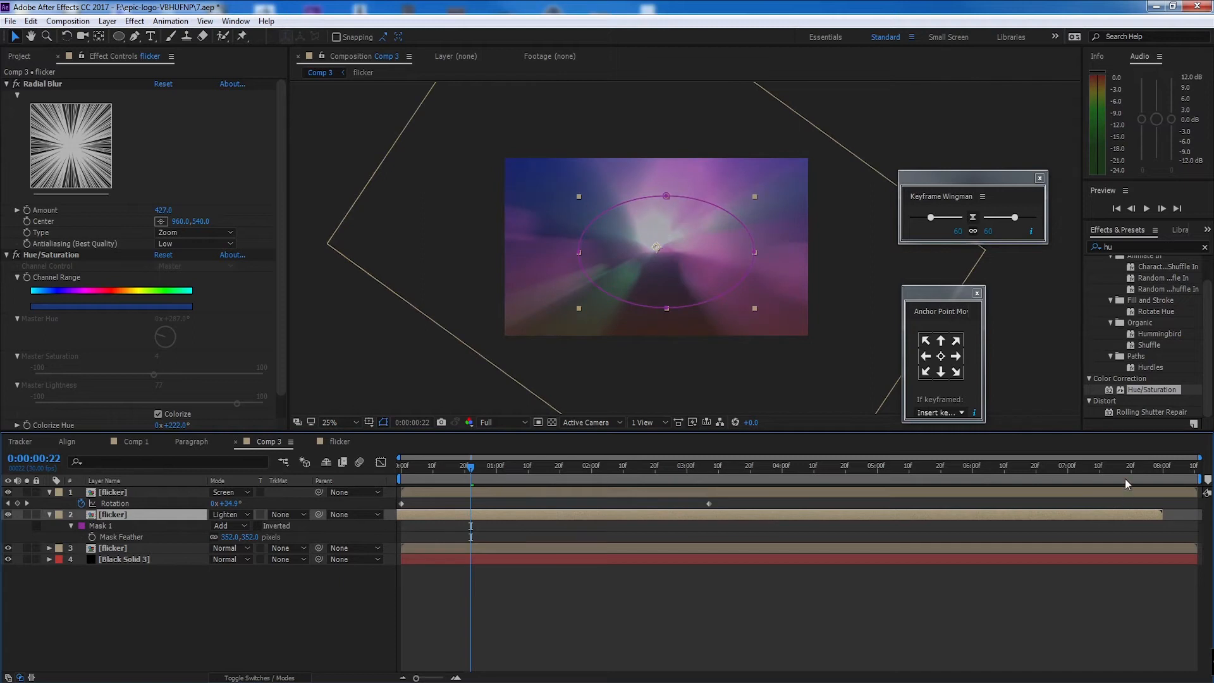
# End the work area at 0:00:05:20 and play the animation from the start
pyautogui.moveTo(1131, 468); pyautogui.dragTo(912, 510)
pyautogui.press('space')
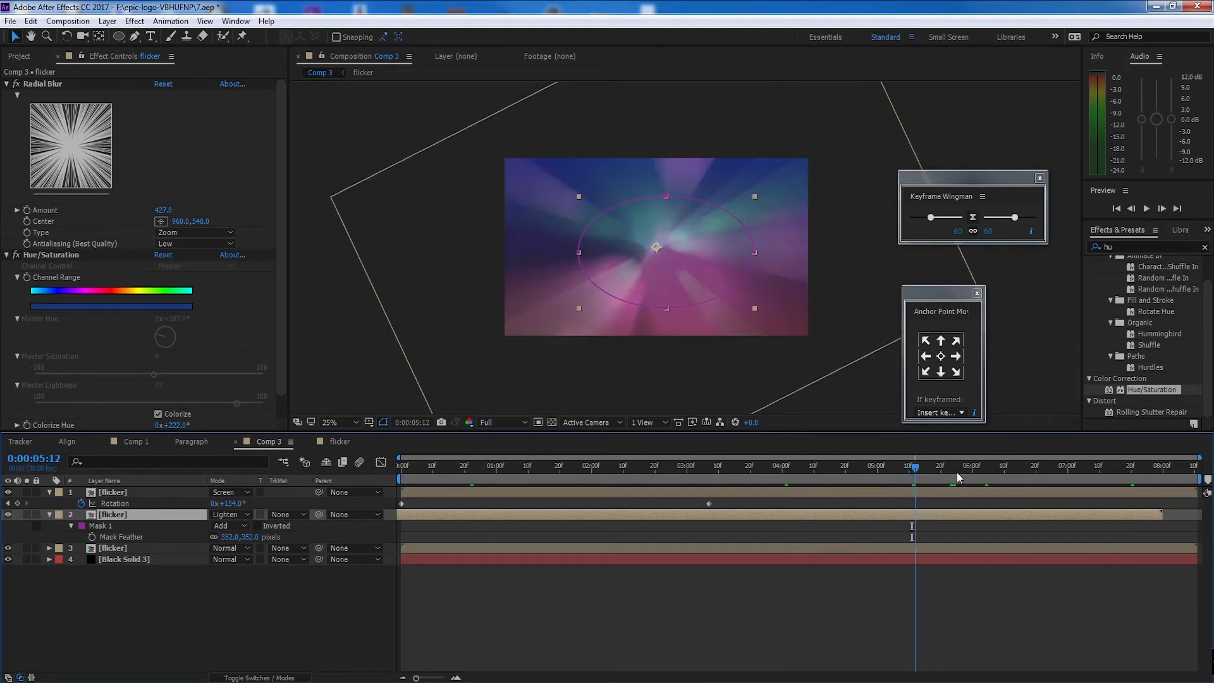
pyautogui.click(943, 476)
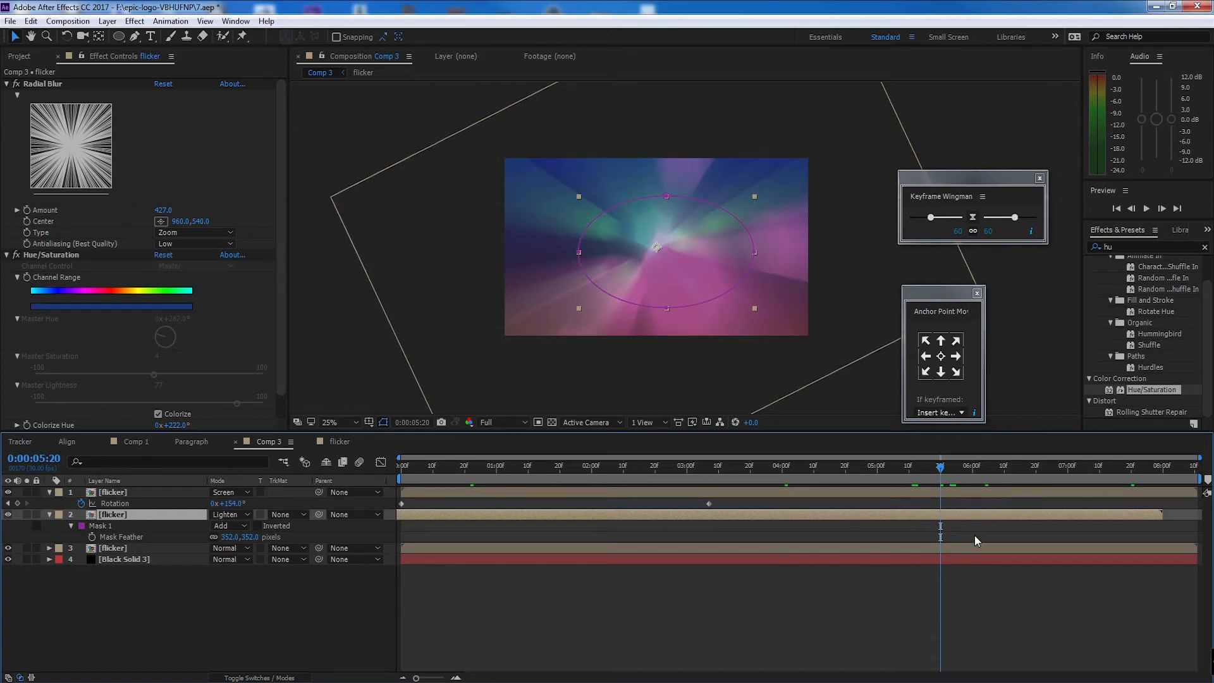
pyautogui.press('n')
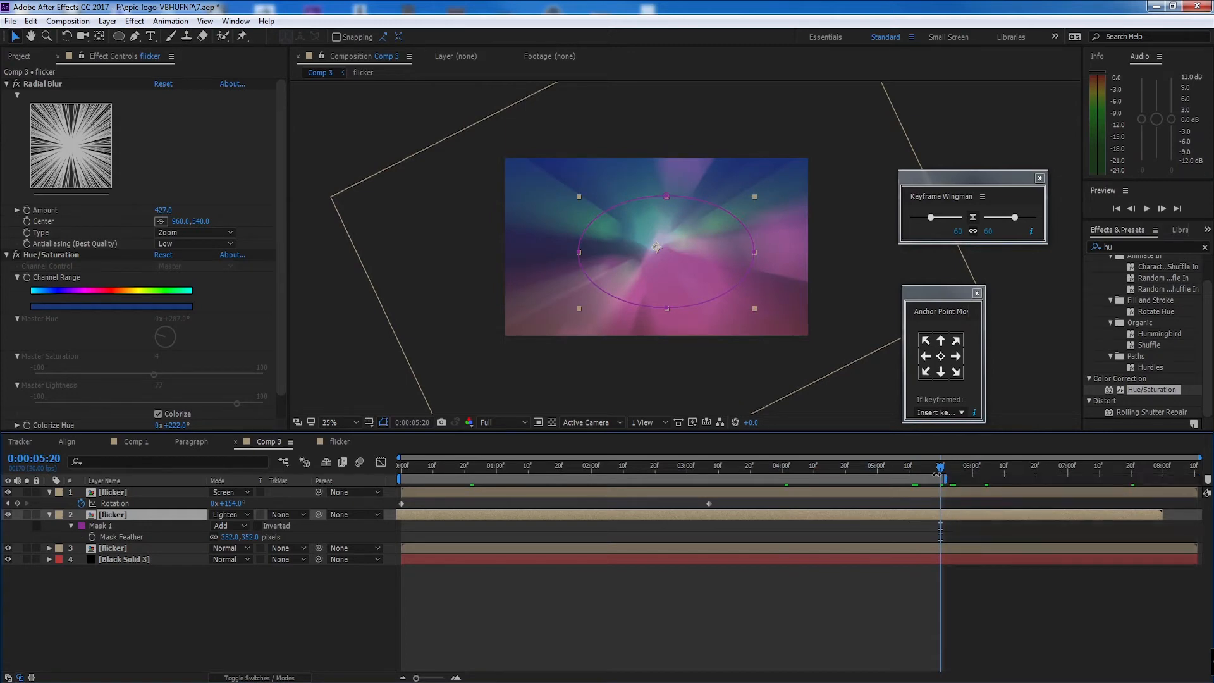
pyautogui.press('Home')
pyautogui.press('space')
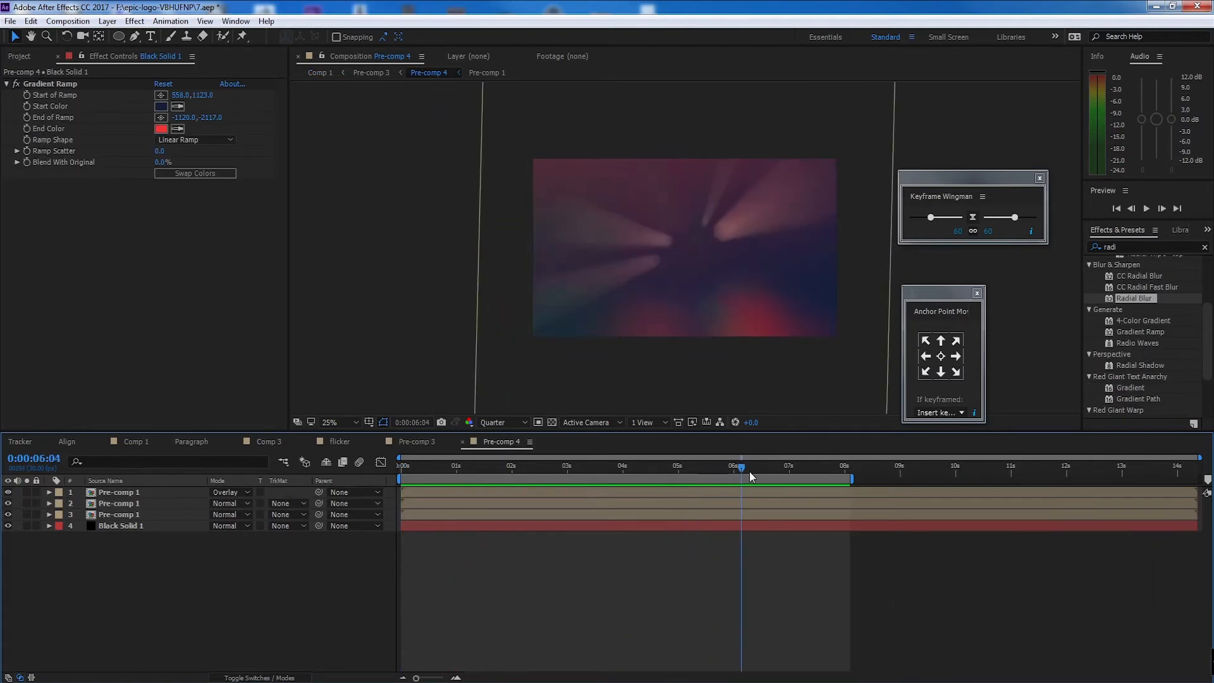
# Move the current time in Pre-comp 4 to 0:00:03:28 and open the nested Pre-comp 1
pyautogui.moveTo(749, 471); pyautogui.dragTo(619, 490)
pyautogui.scroll(2, 698, 262)
pyautogui.scroll(-2, 699, 256)
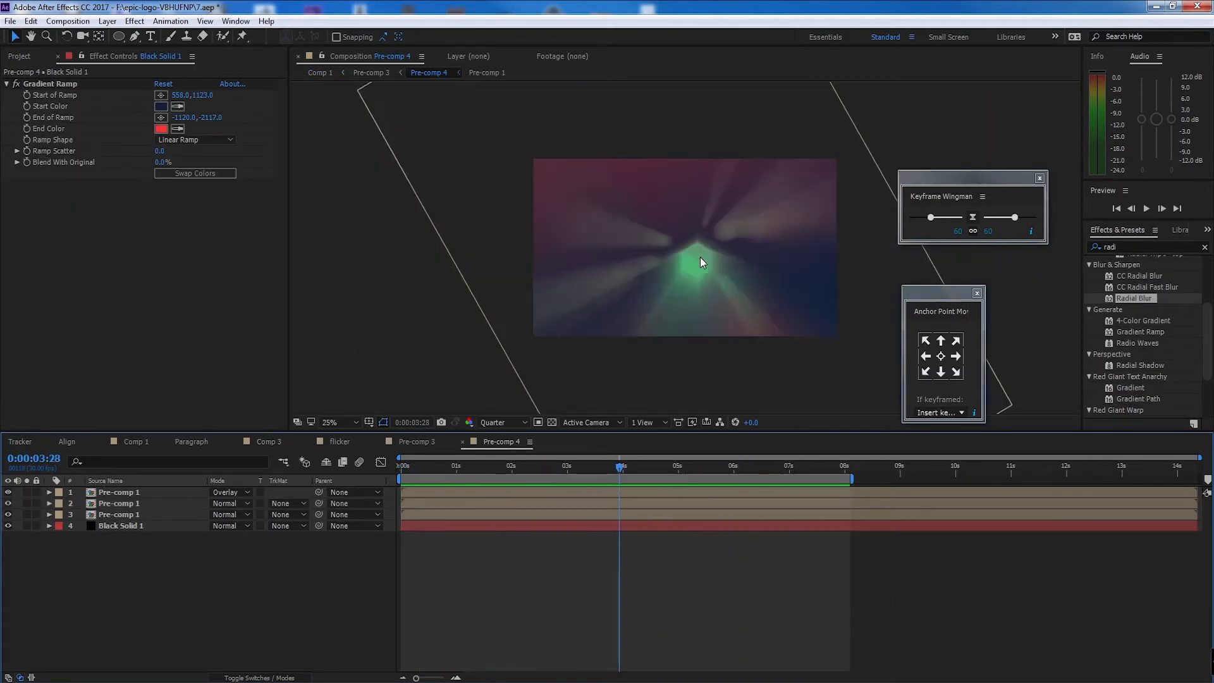
pyautogui.click(145, 514)
pyautogui.doubleClick(145, 514)
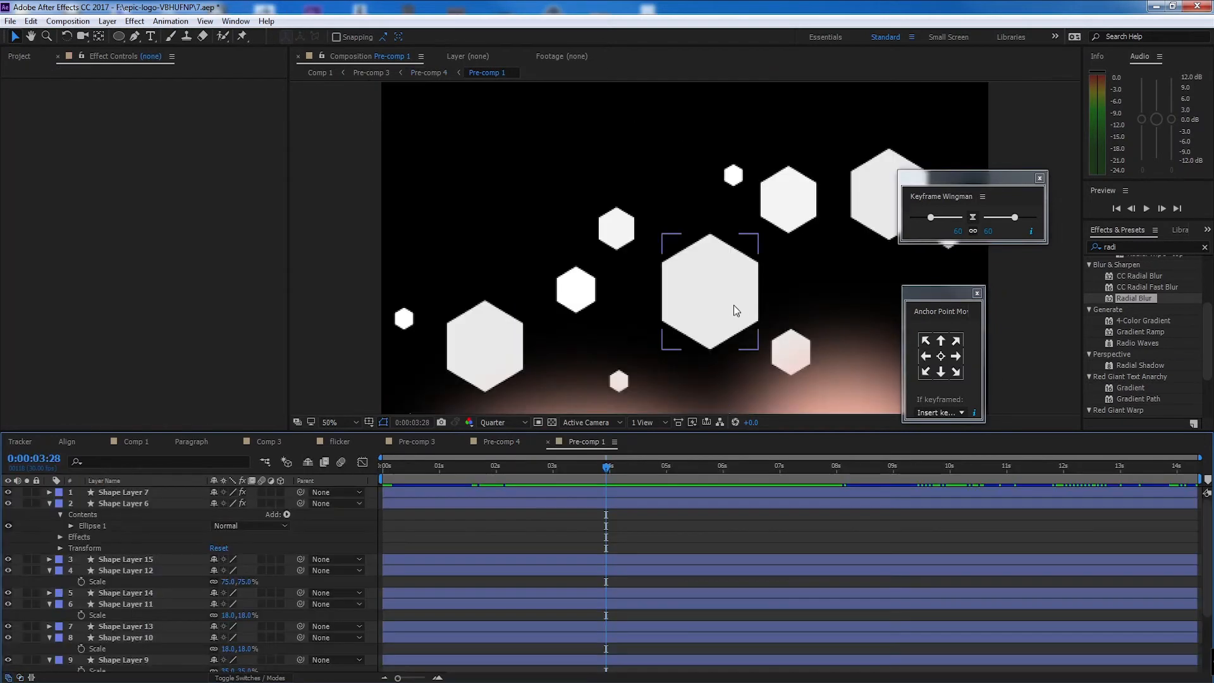
# Center the large hexagon horizontally and vertically in the Pre-comp 1 composition and return to Pre-comp 4
pyautogui.scroll(-2, 733, 304)
pyautogui.click(705, 268)
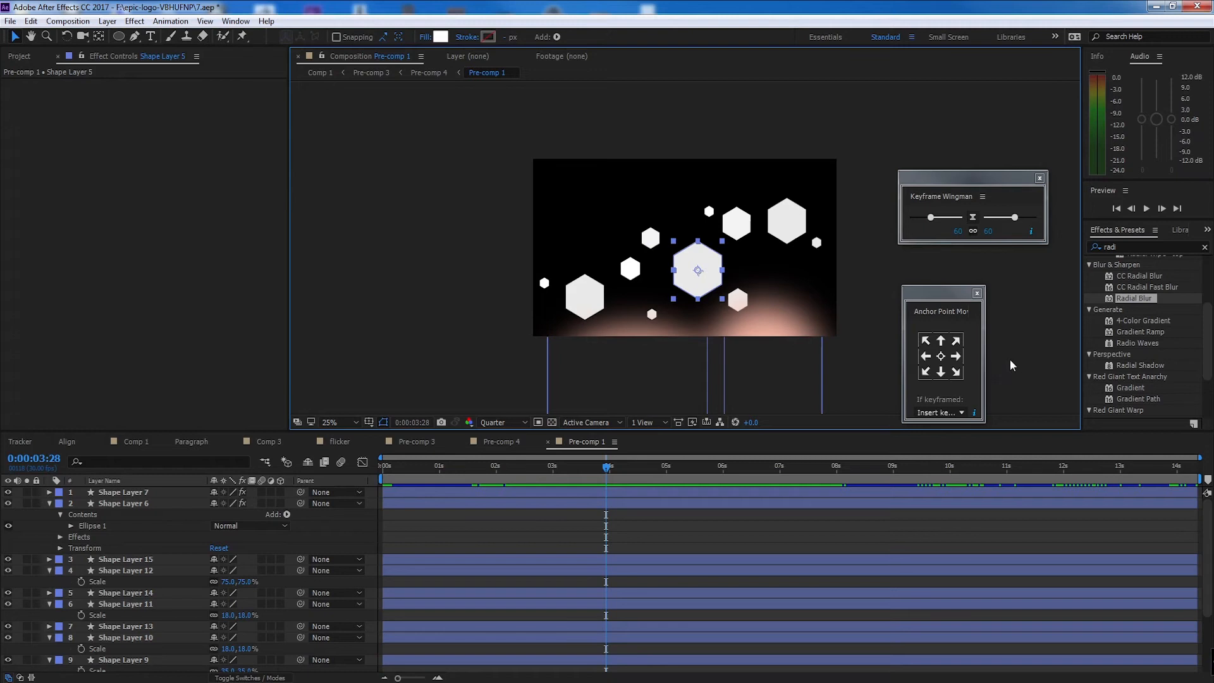
pyautogui.click(64, 445)
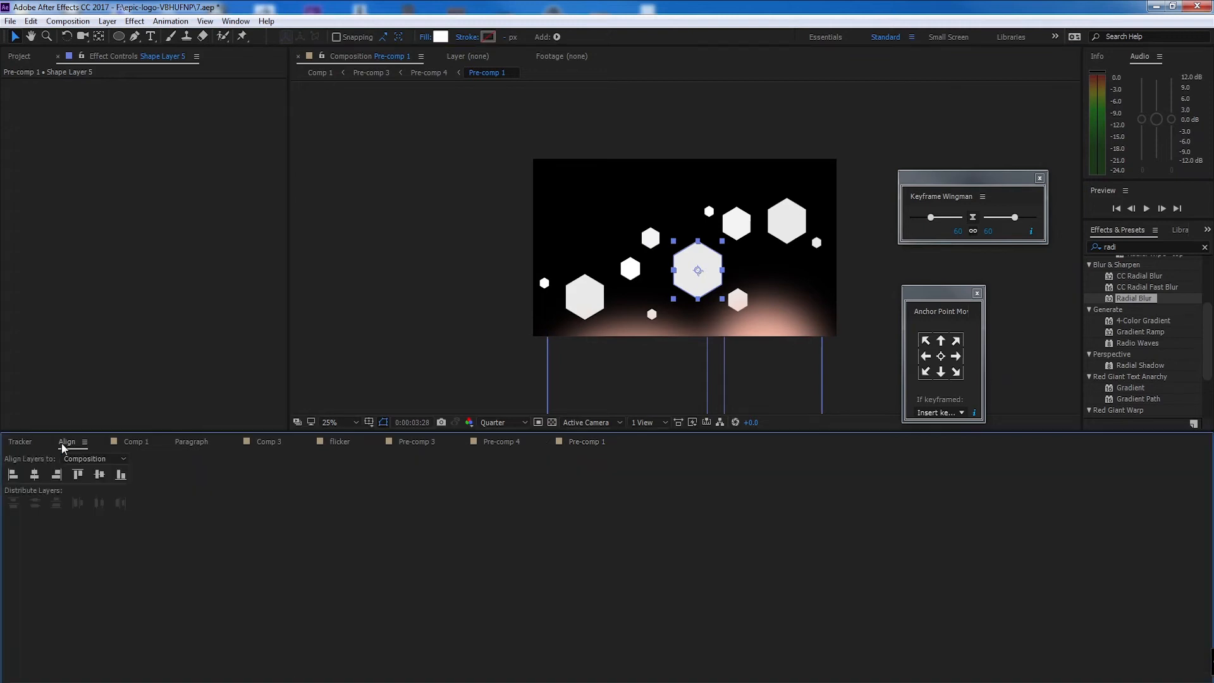
pyautogui.click(39, 479)
pyautogui.click(100, 479)
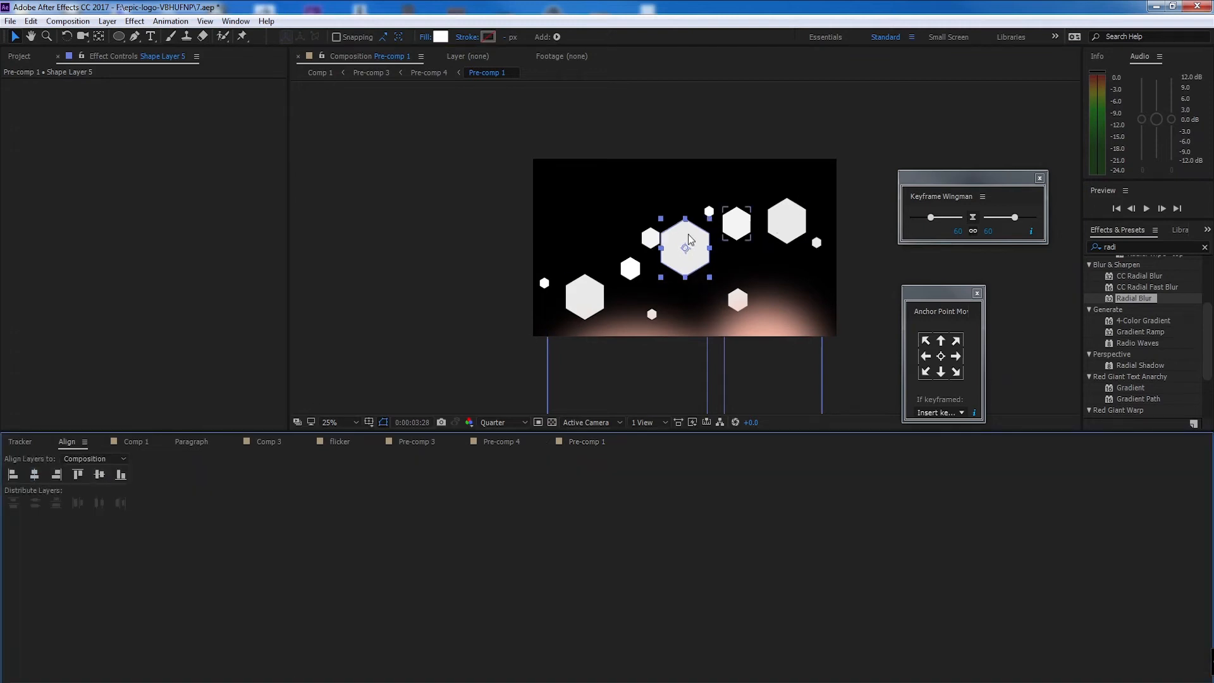
pyautogui.click(583, 442)
pyautogui.click(500, 442)
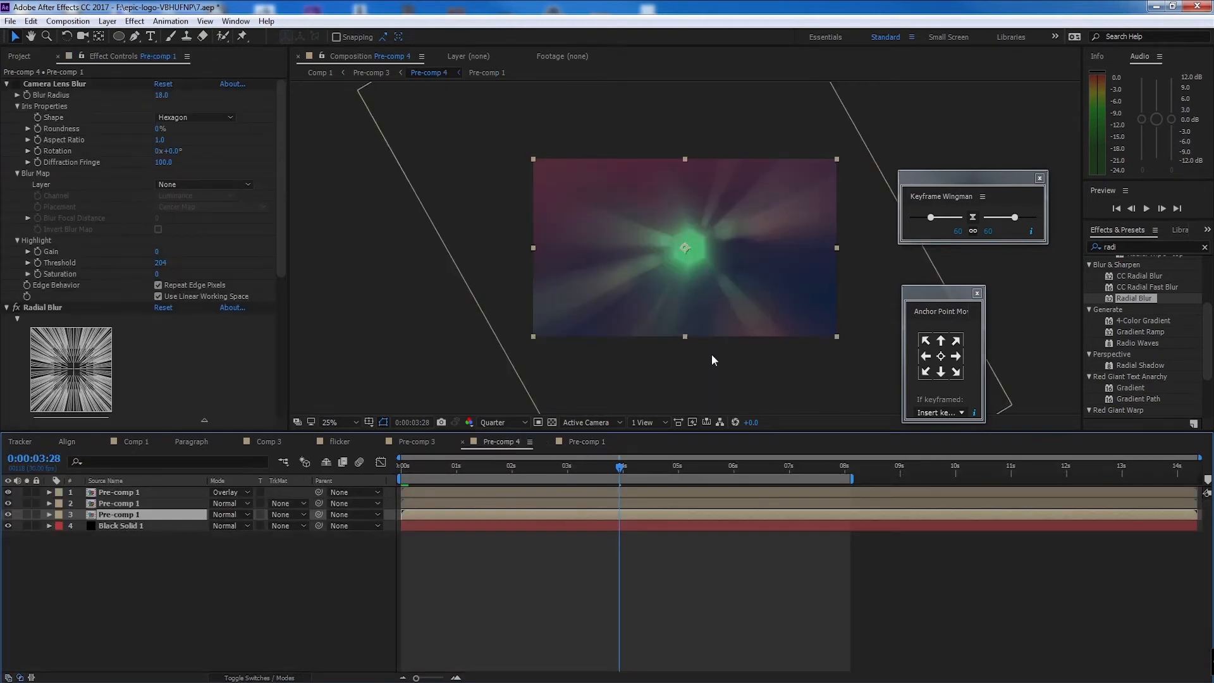
# Play Pre-comp 4 from the start and move the current time to 0:00:07:01
pyautogui.moveTo(619, 468); pyautogui.dragTo(370, 487)
pyautogui.press('space')
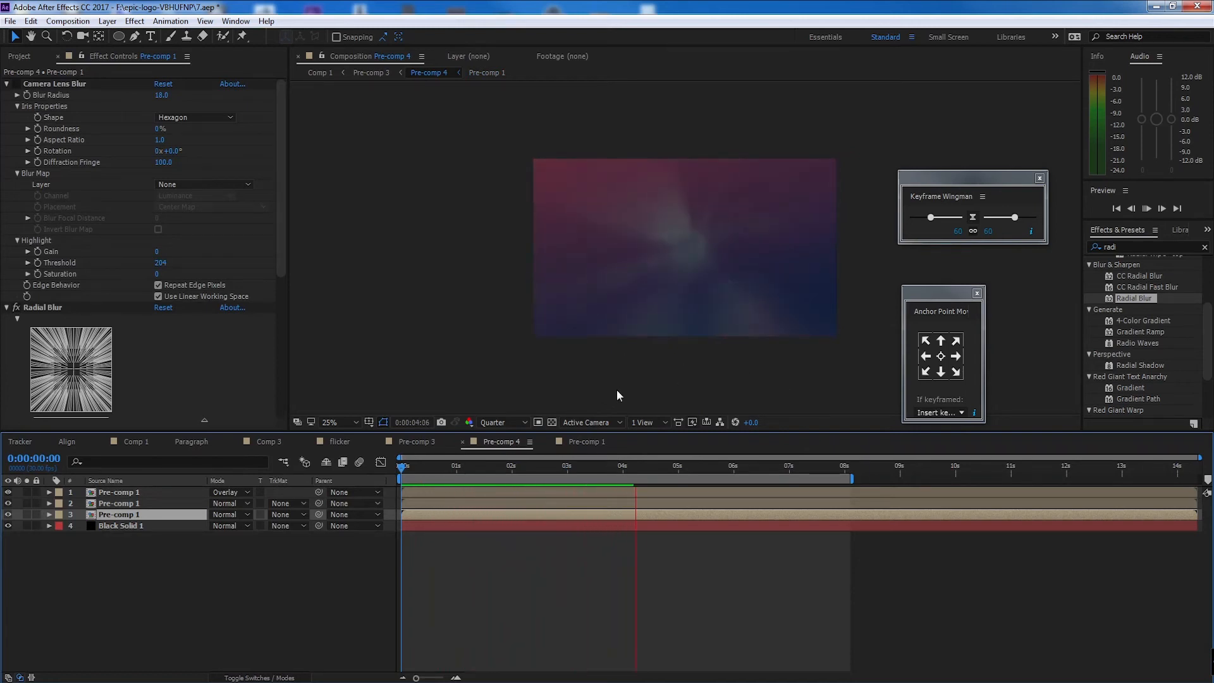
pyautogui.press('space')
pyautogui.moveTo(660, 469); pyautogui.dragTo(794, 497)
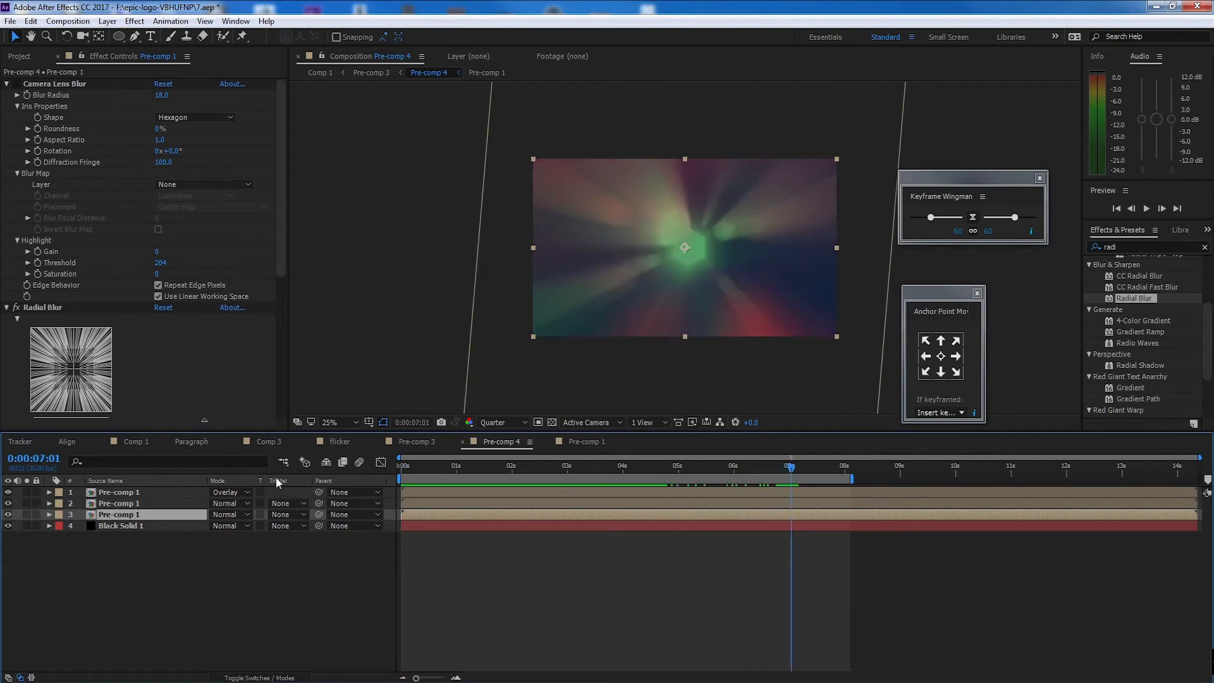
# Add a text layer reading MODERN above the green hexagon, directly over the lowest Pre-comp 1 layer
pyautogui.click(158, 569)
pyautogui.click(144, 516)
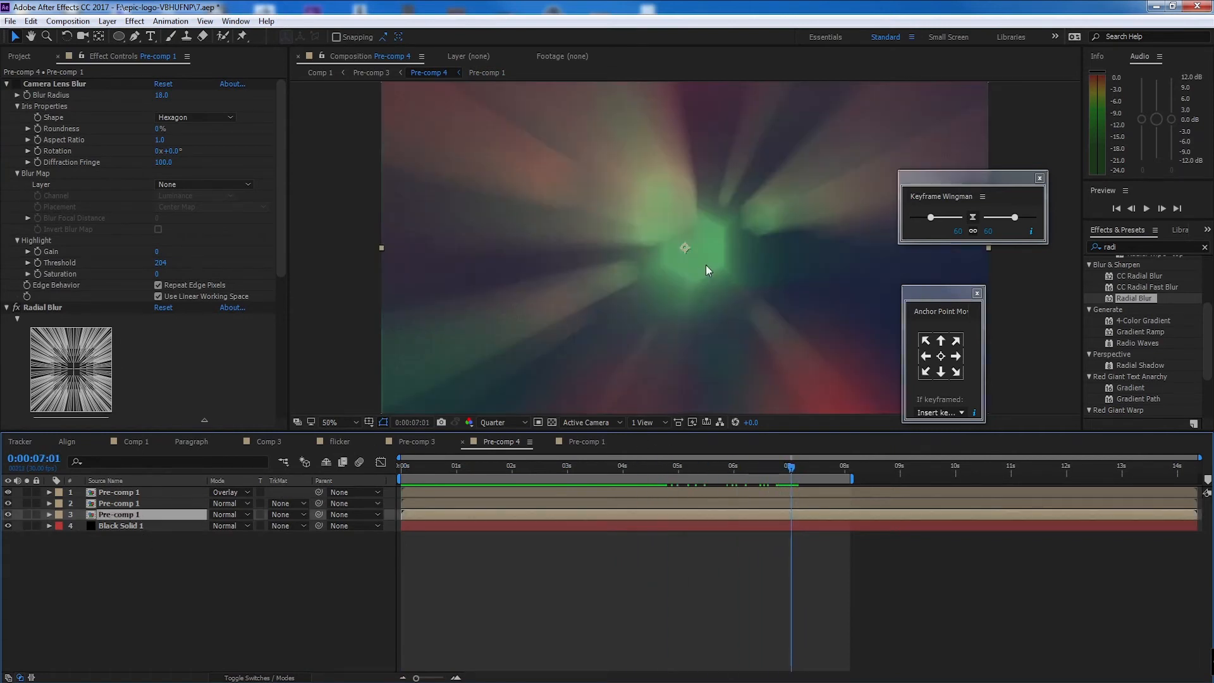
pyautogui.scroll(2, 707, 272)
pyautogui.hotkey('ctrl', 't')
pyautogui.click(684, 222)
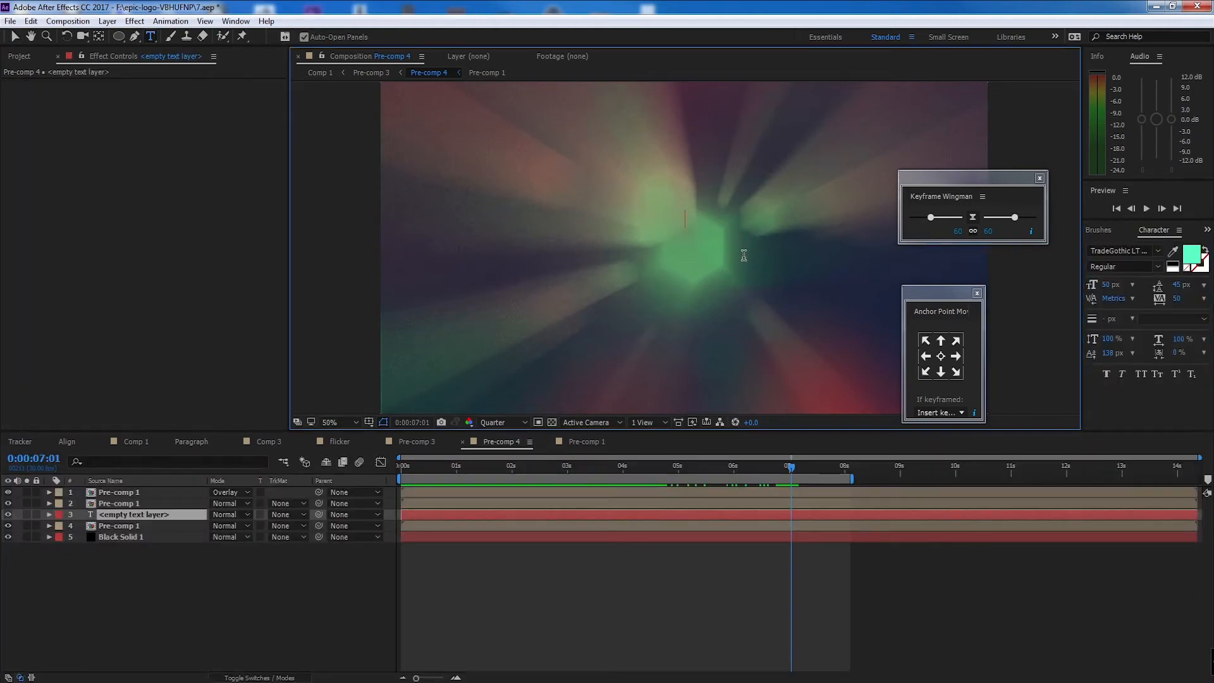
pyautogui.write('MODER')
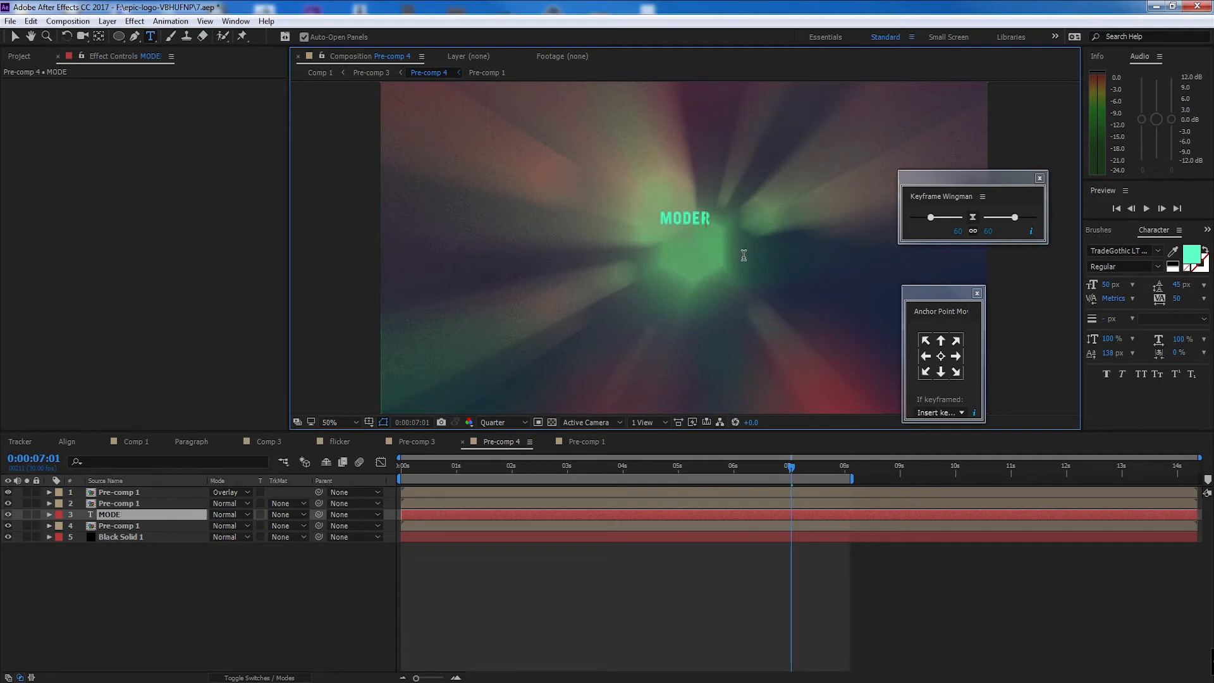
pyautogui.press('BackSpace')
pyautogui.write('ERN')
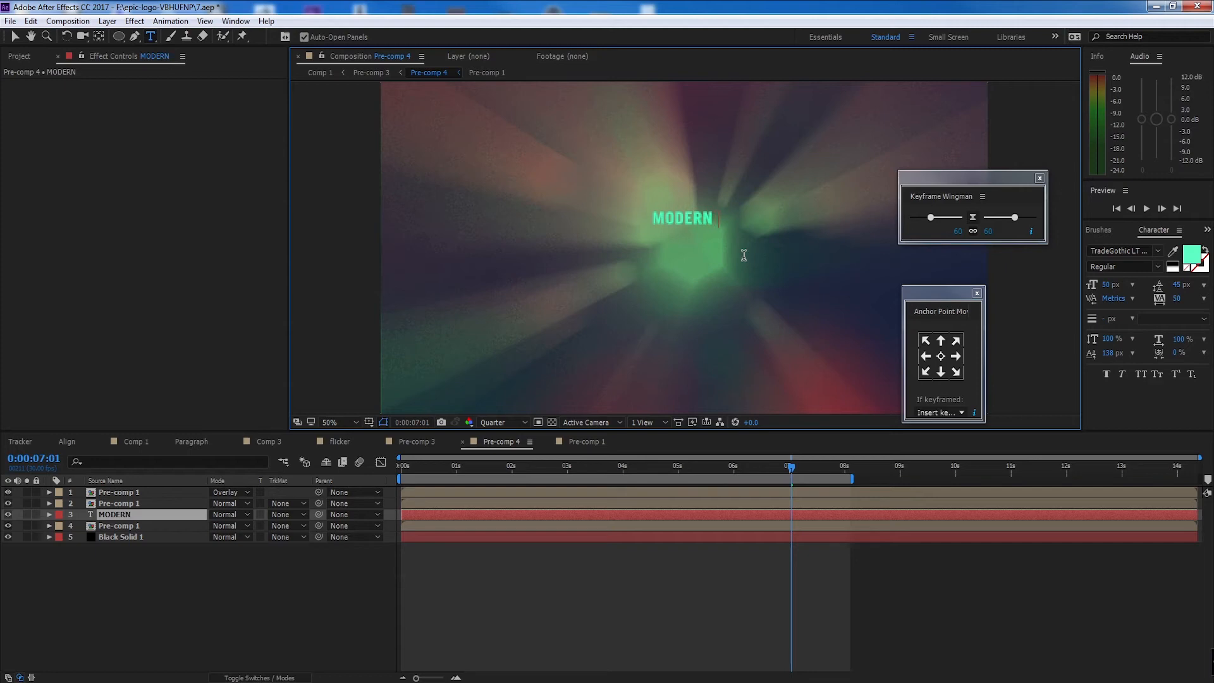
# Center the text layer's anchor point and set the text color to white (FFFFFF)
pyautogui.click(15, 38)
pyautogui.click(940, 356)
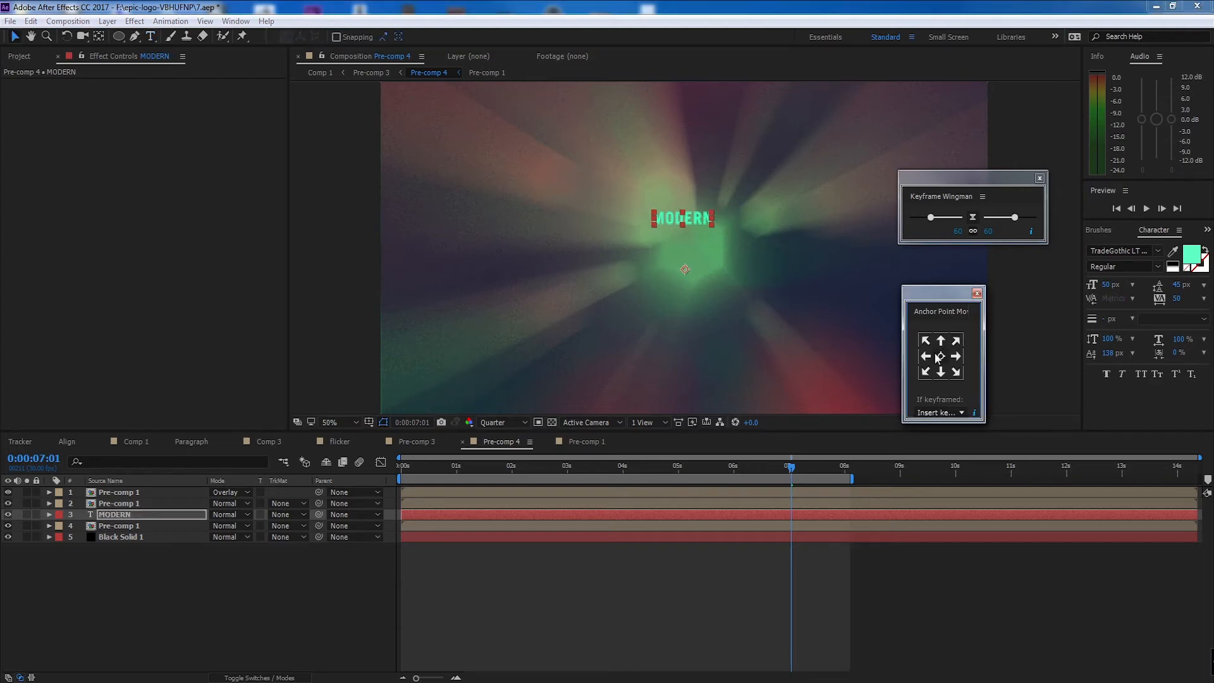
pyautogui.click(1187, 255)
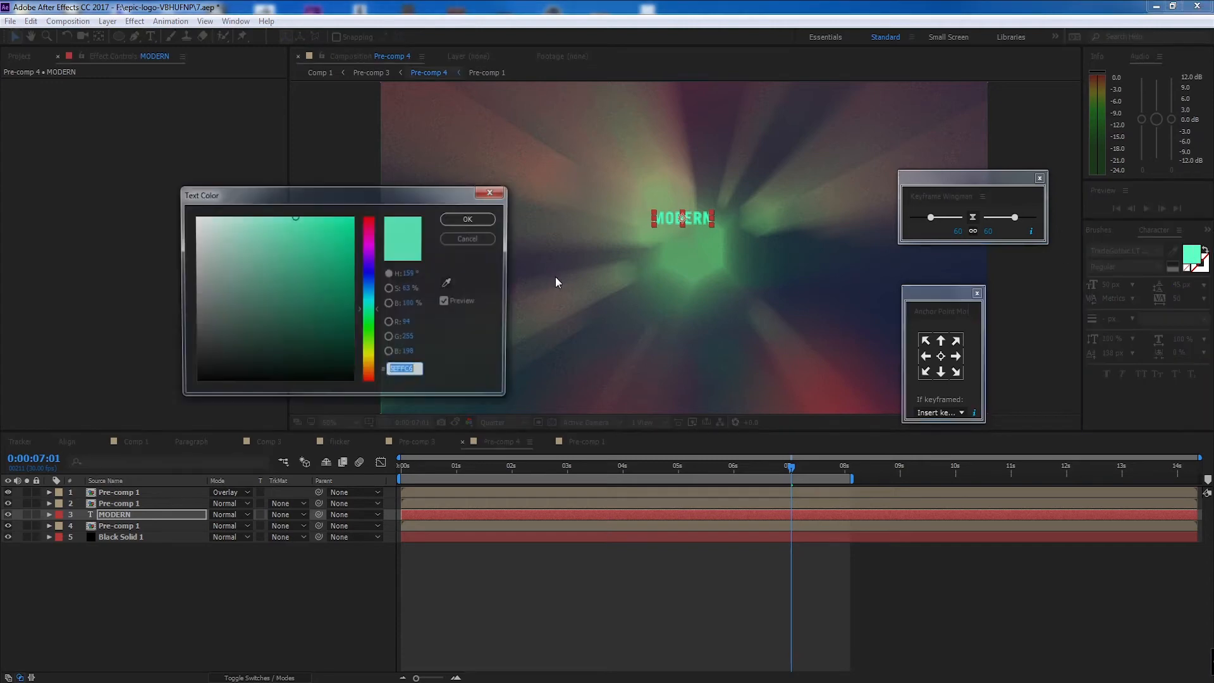
pyautogui.moveTo(202, 240); pyautogui.dragTo(146, 178)
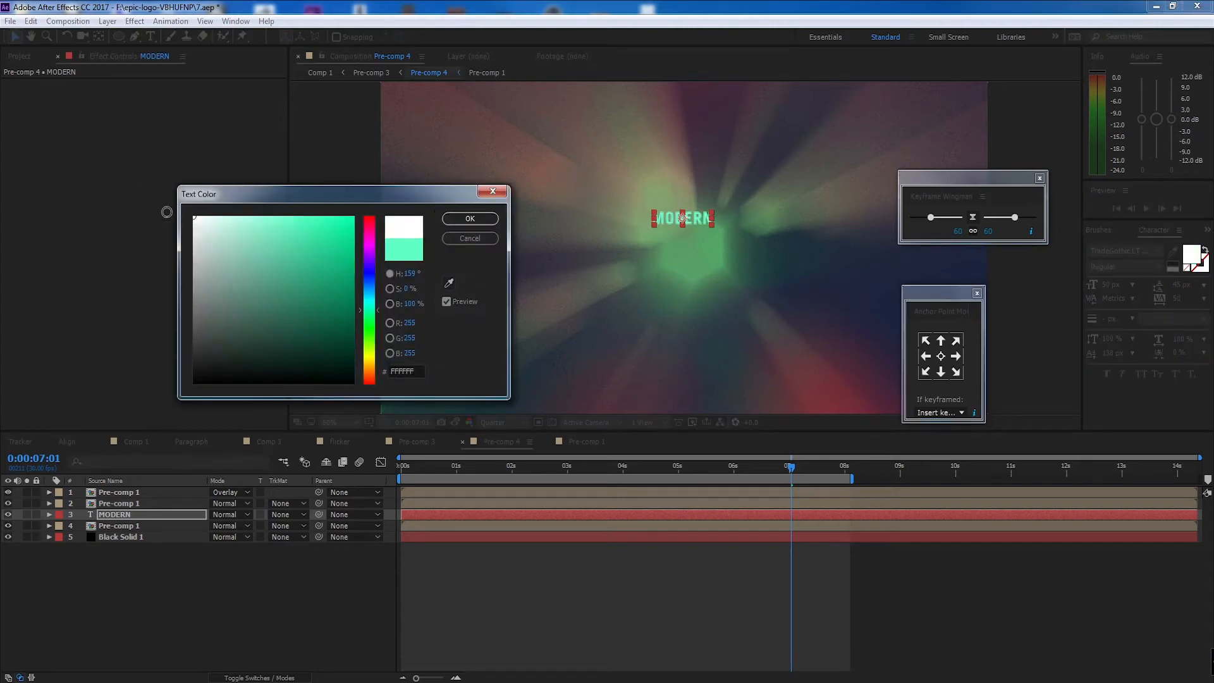
pyautogui.click(469, 220)
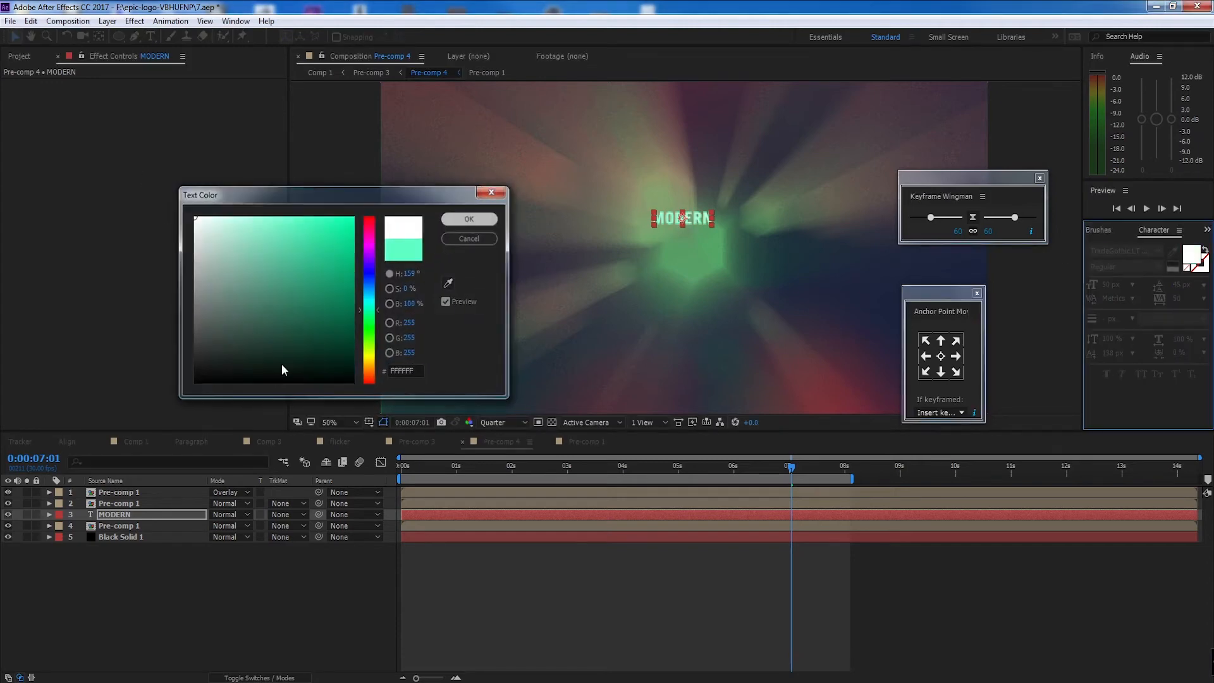
# Move the MODERN text layer to the top of the Pre-comp 4 layer stack
pyautogui.doubleClick(134, 513)
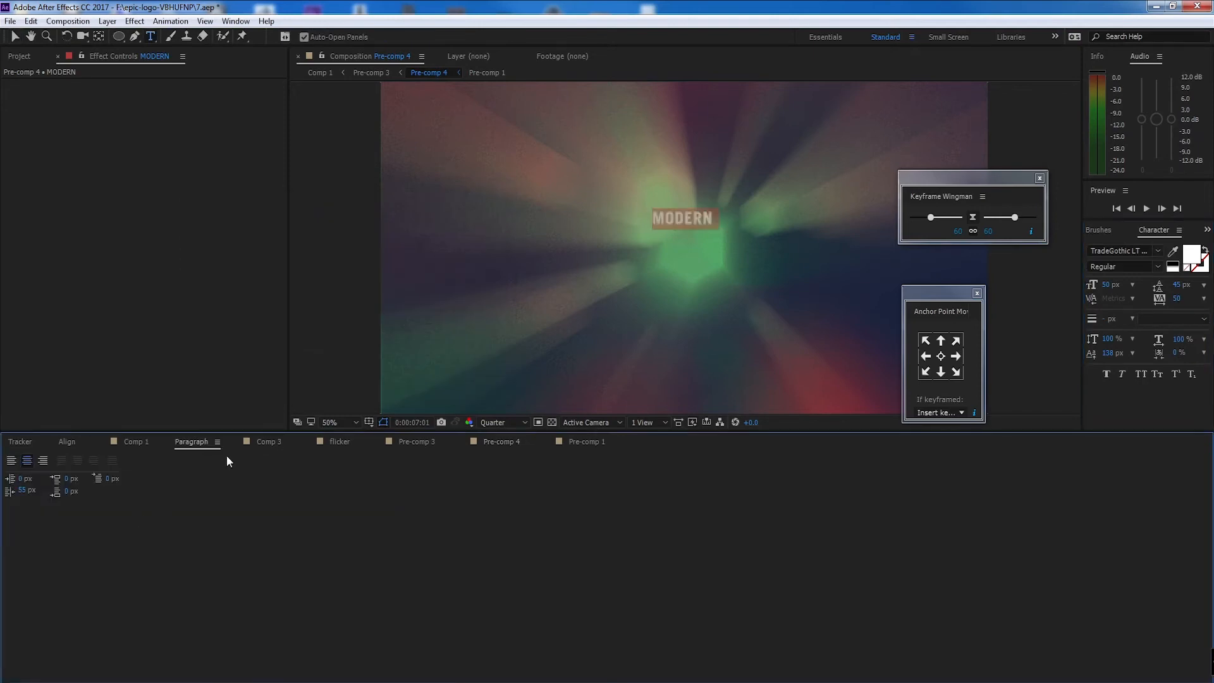
pyautogui.click(501, 441)
pyautogui.moveTo(124, 514); pyautogui.dragTo(147, 487)
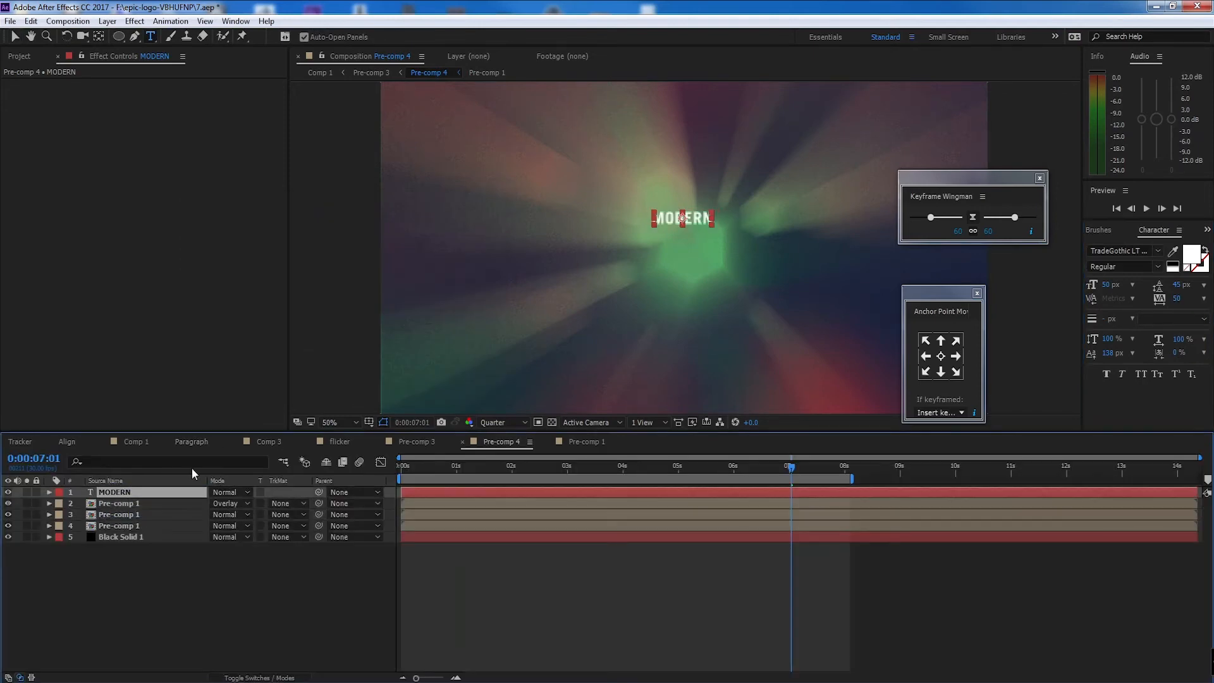
pyautogui.click(255, 620)
# Pre-compose the three Pre-comp 1 layers and Black Solid 1 as Pre-comp 6, moving all attributes into it
pyautogui.click(135, 492)
pyautogui.click(143, 502)
pyautogui.keyDown('shift'); pyautogui.click(167, 538); pyautogui.keyUp('shift')
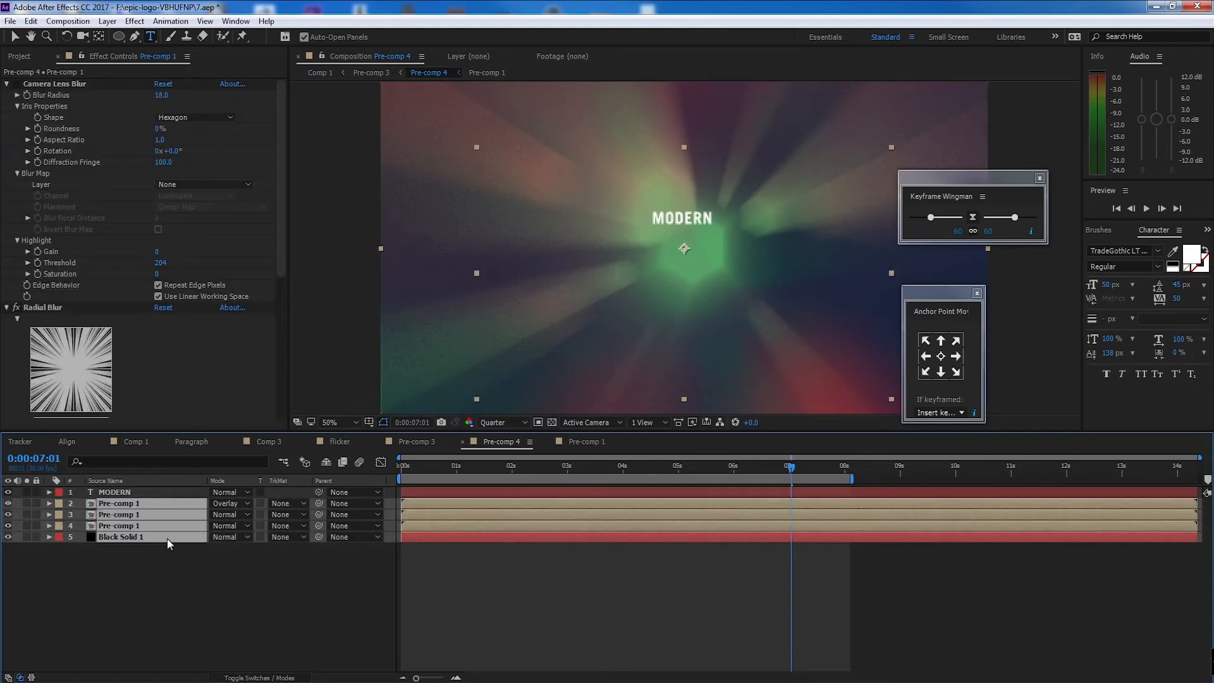
pyautogui.hotkey('ctrl', 'shift', 'c')
pyautogui.moveTo(426, 386); pyautogui.dragTo(579, 356)
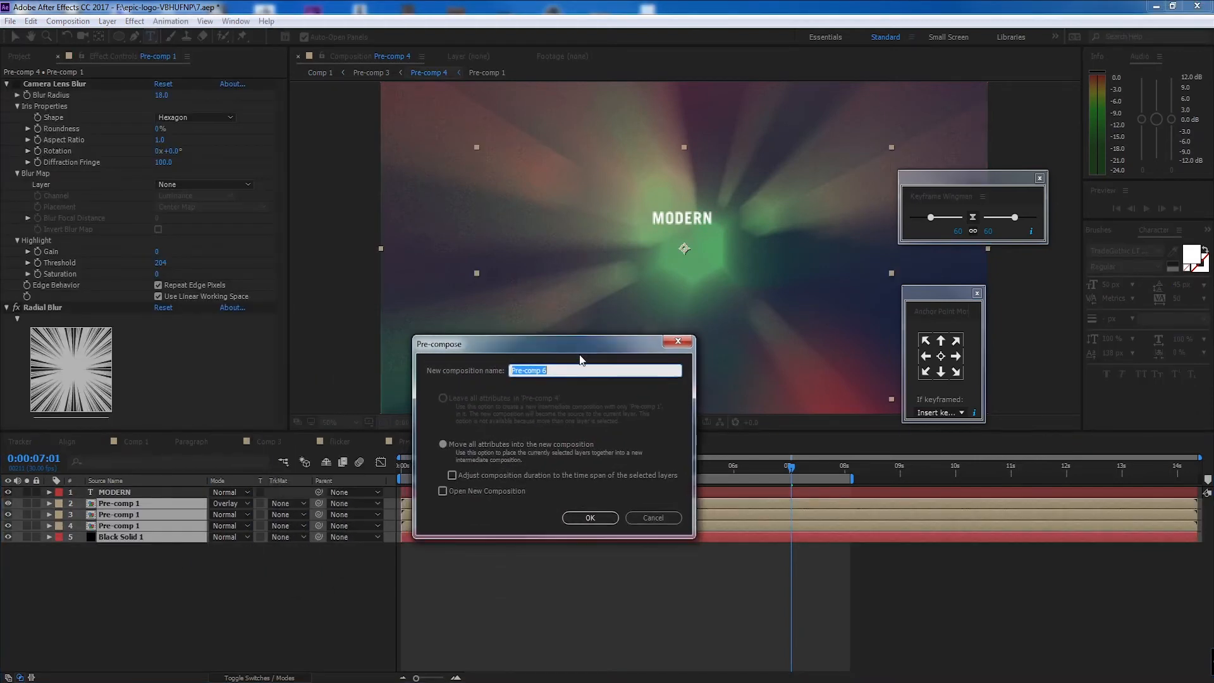
pyautogui.click(588, 516)
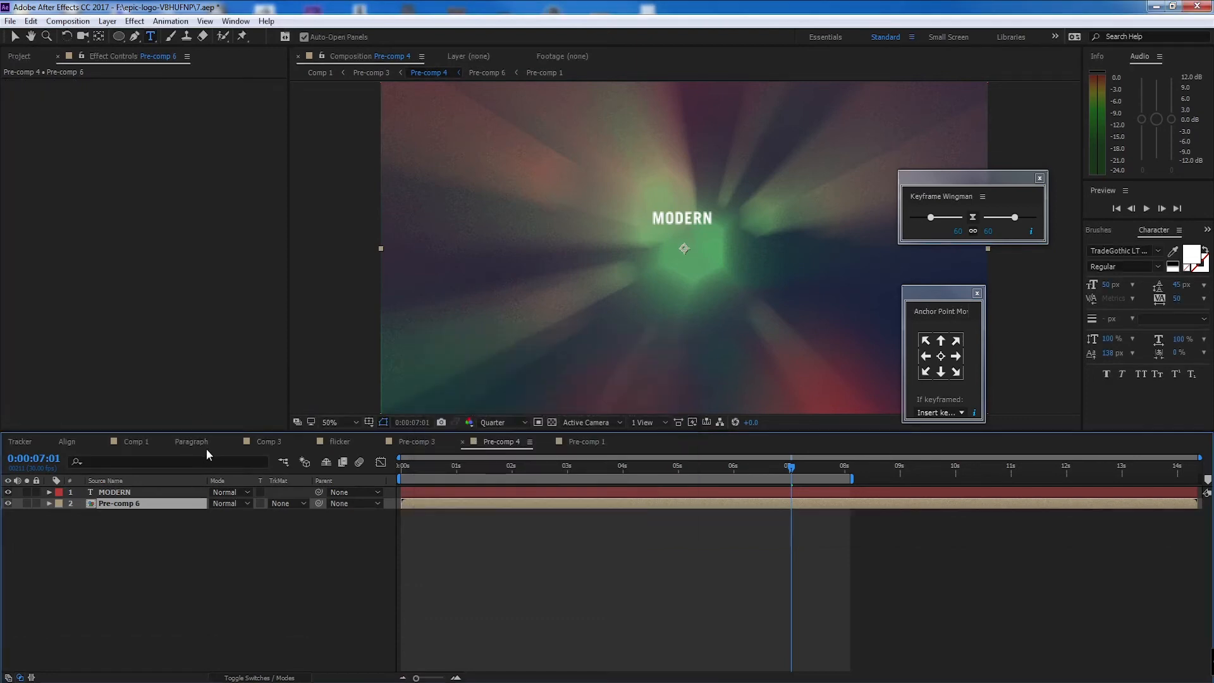
# Select the MODERN text layer, set the preview resolution to Full and switch to the Selection tool
pyautogui.click(135, 493)
pyautogui.click(506, 422)
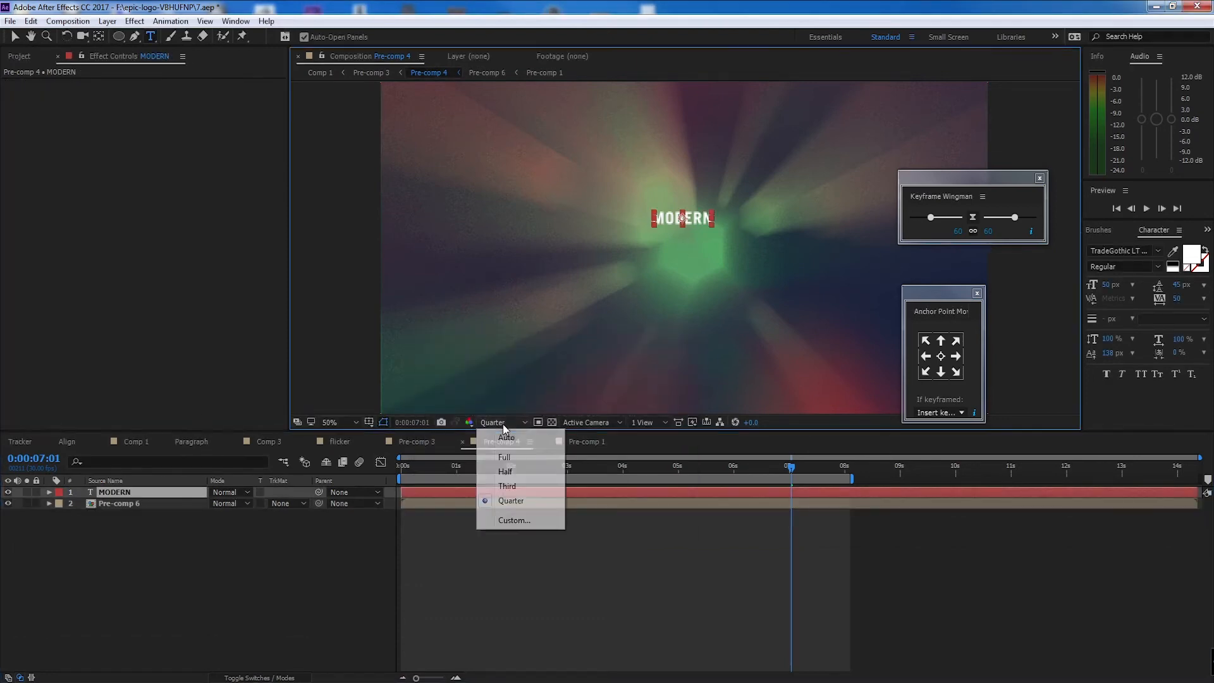
pyautogui.click(515, 452)
pyautogui.press('v')
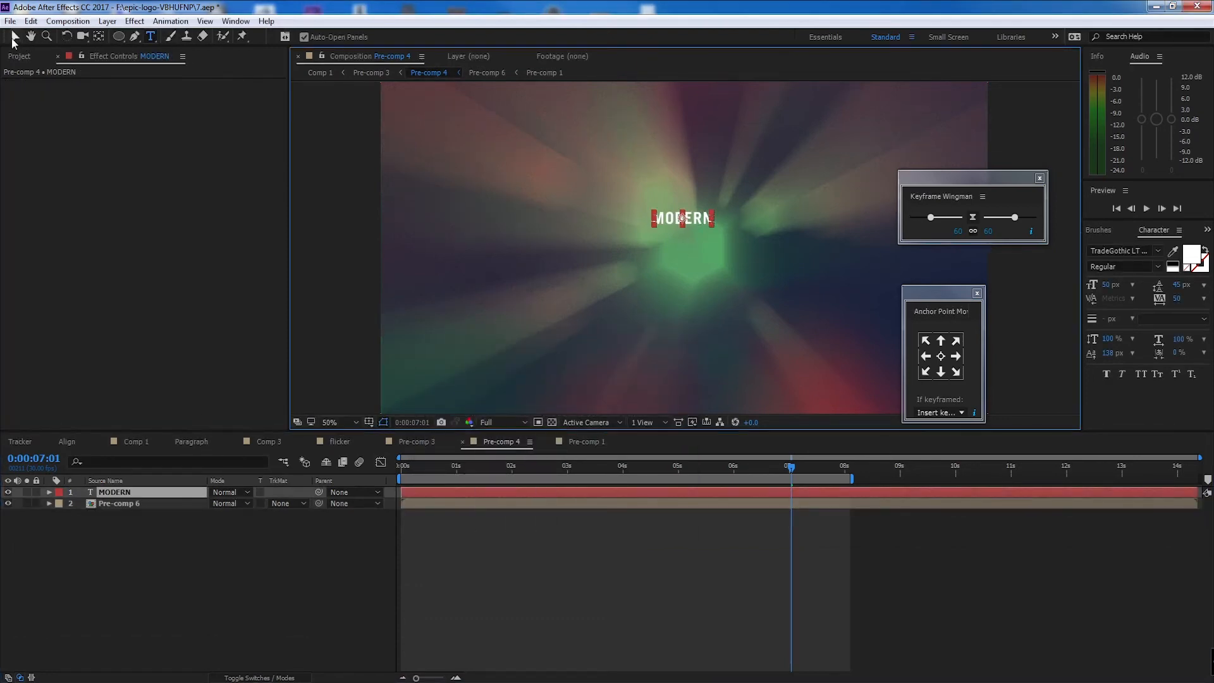
# Apply the Curves effect to the MODERN text layer and raise the lower part of the RGB curve slightly
pyautogui.click(1207, 230)
pyautogui.click(1111, 242)
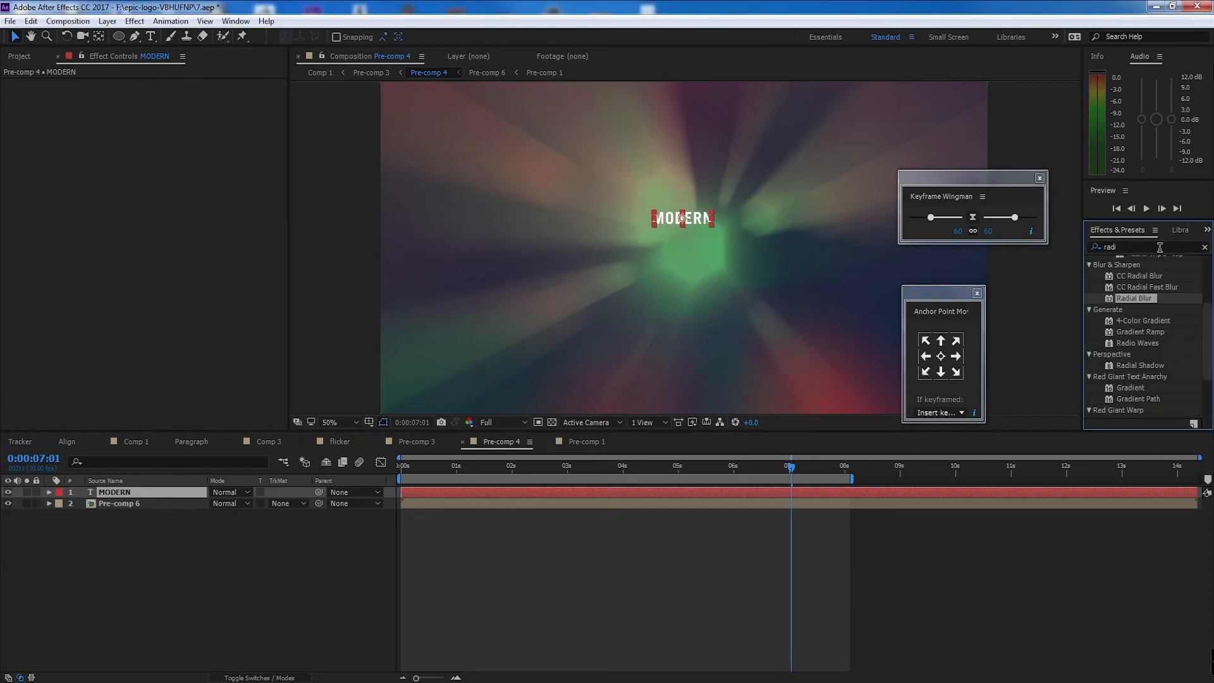
pyautogui.write('curv')
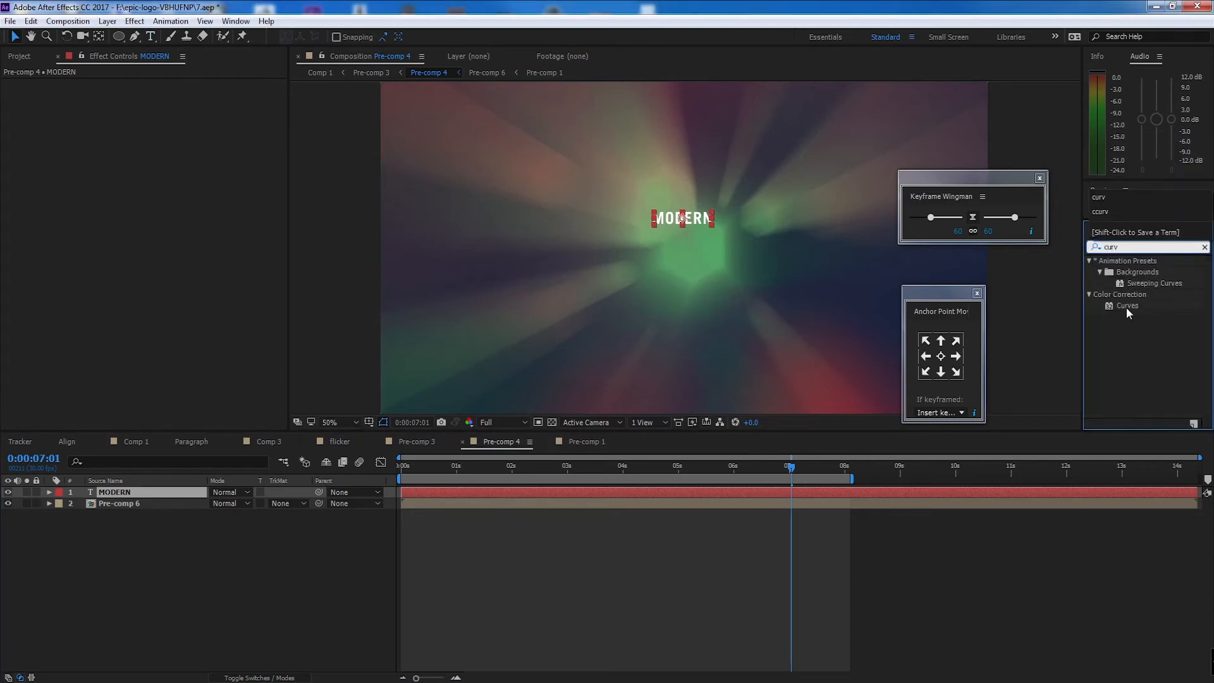
pyautogui.doubleClick(1126, 306)
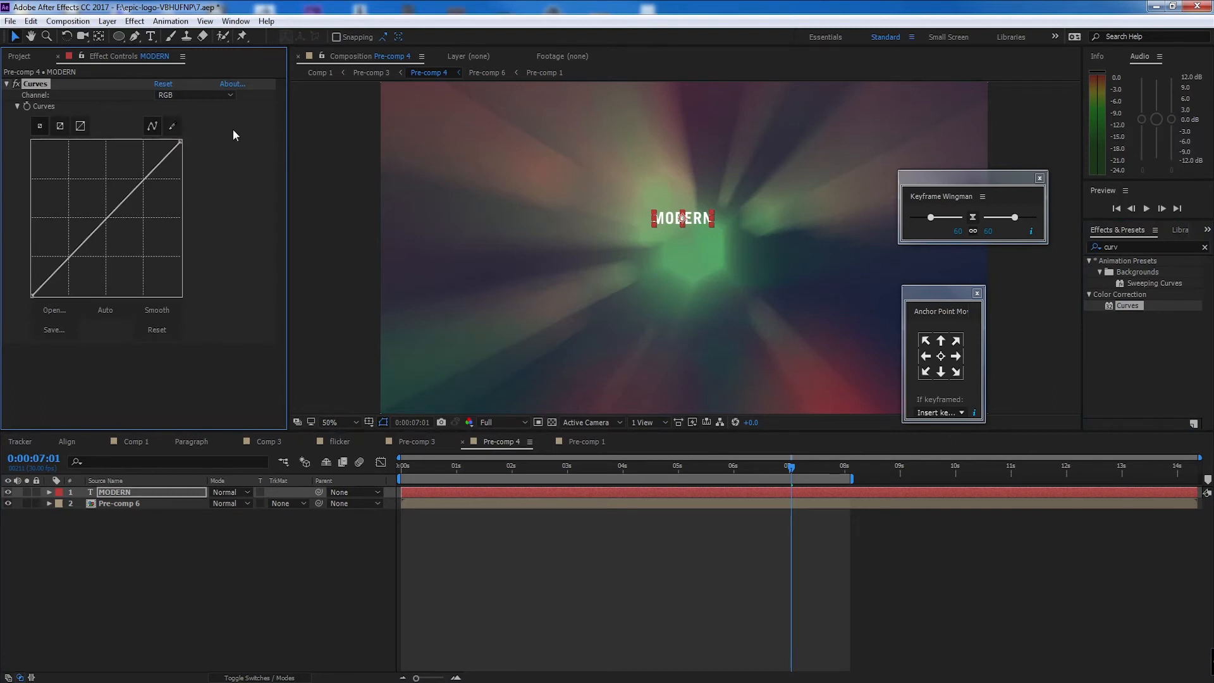
pyautogui.moveTo(53, 275)
pyautogui.mouseDown()
pyautogui.moveTo(47, 246)
pyautogui.moveTo(49, 279)
pyautogui.mouseUp()
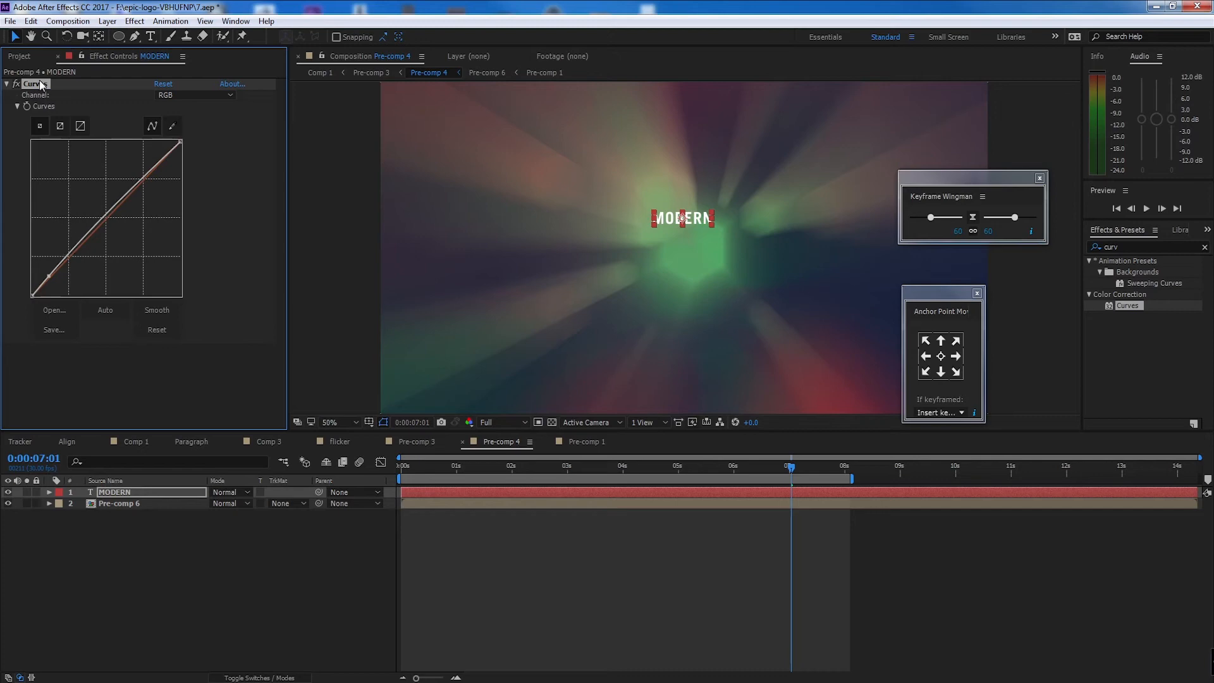
# Transfer the adjusted Curves effect from the MODERN text layer to the Pre-comp 6 layer
pyautogui.press('Delete')
pyautogui.click(147, 504)
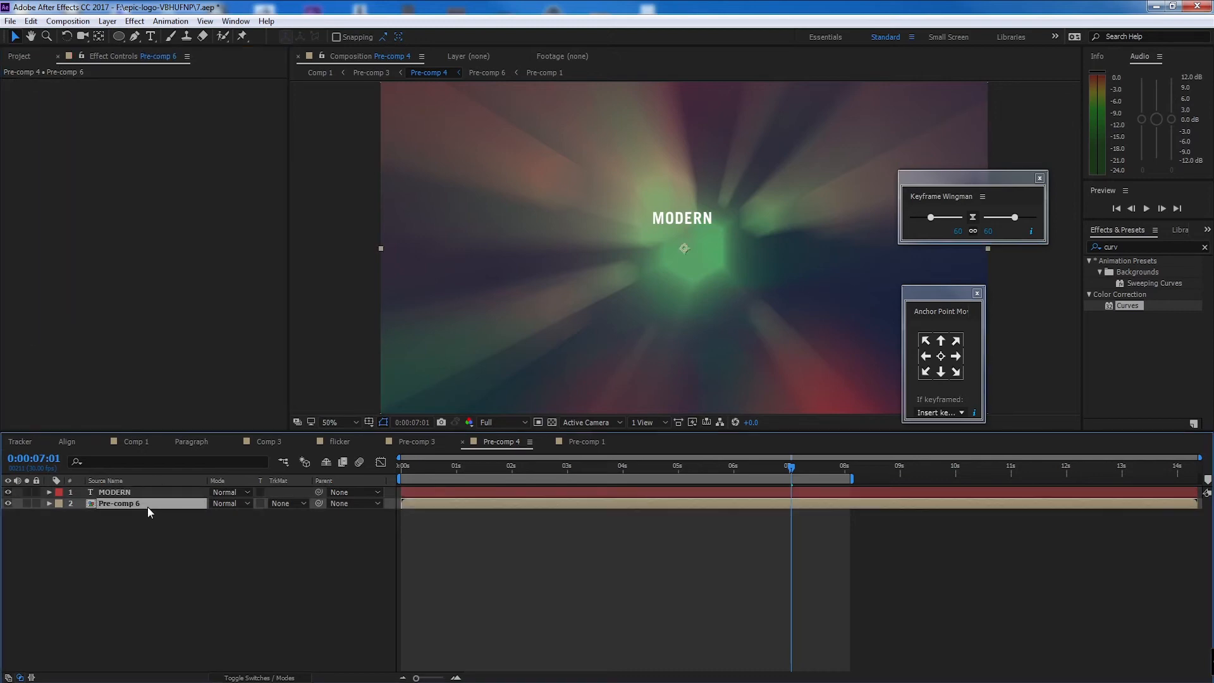
pyautogui.hotkey('ctrl', 'z')
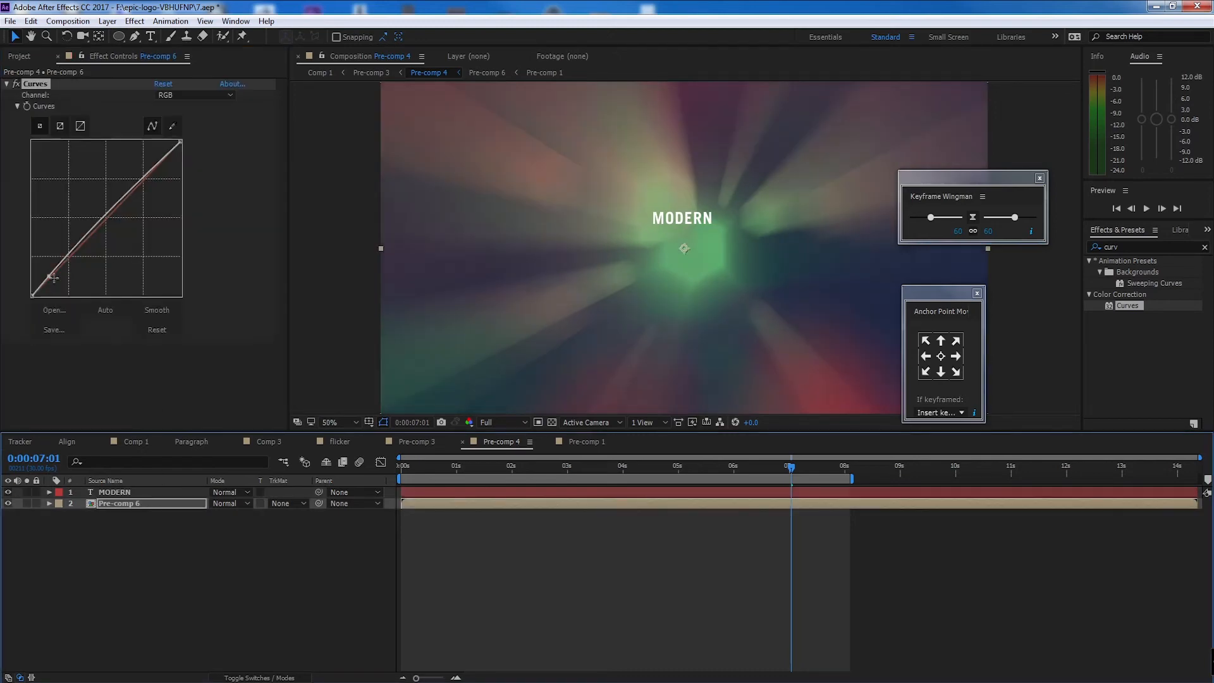
# Reshape the RGB curve on Pre-comp 6 with additional points, raising the midtones to brighten the background
pyautogui.moveTo(53, 277)
pyautogui.mouseDown()
pyautogui.moveTo(46, 201)
pyautogui.moveTo(45, 280)
pyautogui.mouseUp()
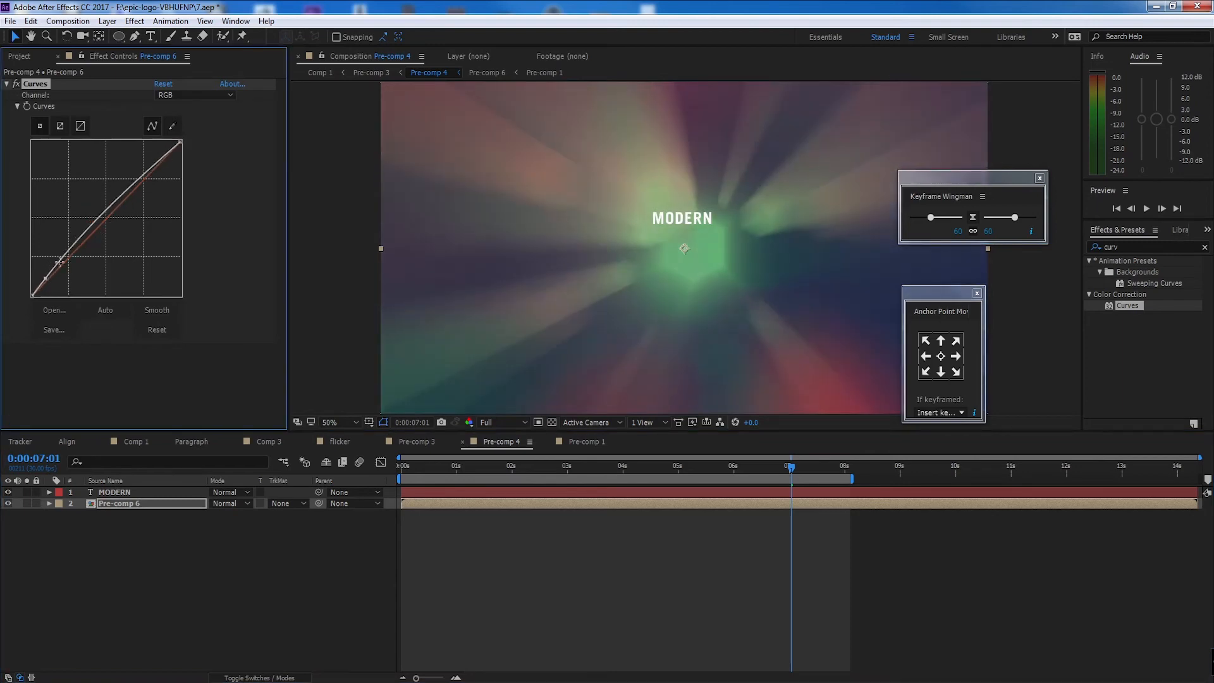
pyautogui.moveTo(59, 261); pyautogui.dragTo(151, 172)
pyautogui.moveTo(45, 279); pyautogui.dragTo(90, 222)
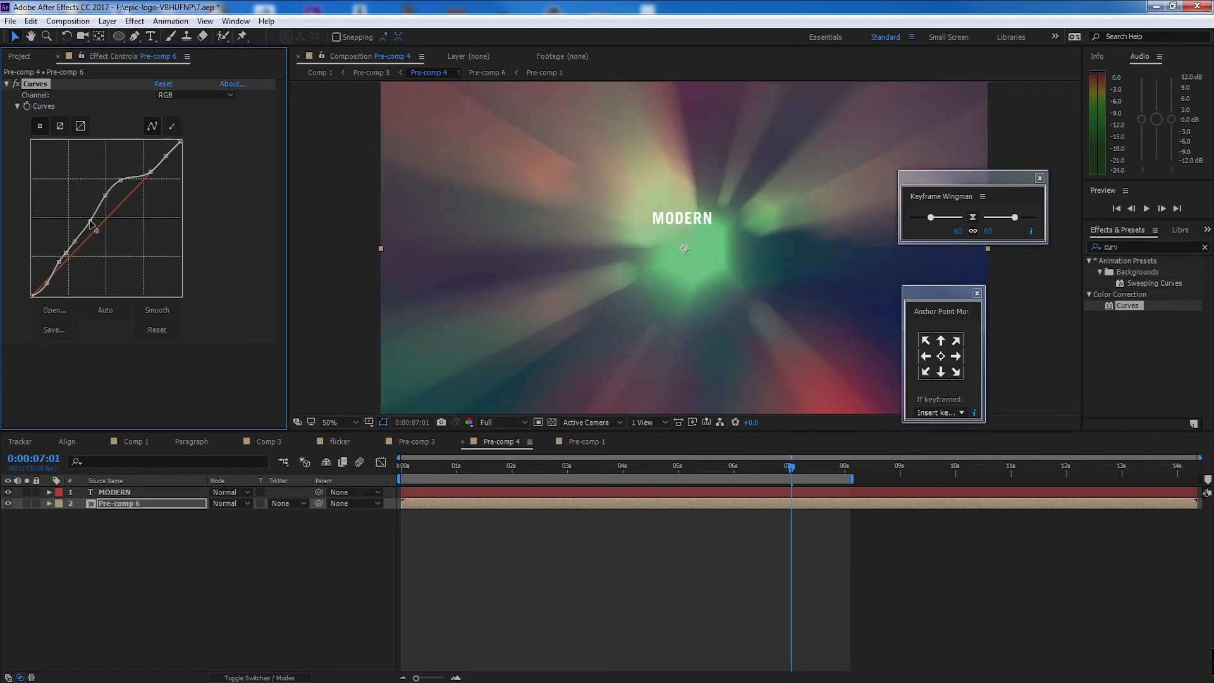
# Toggle the Curves effect on the Pre-comp 6 layer off and on to compare the background before and after
pyautogui.click(151, 504)
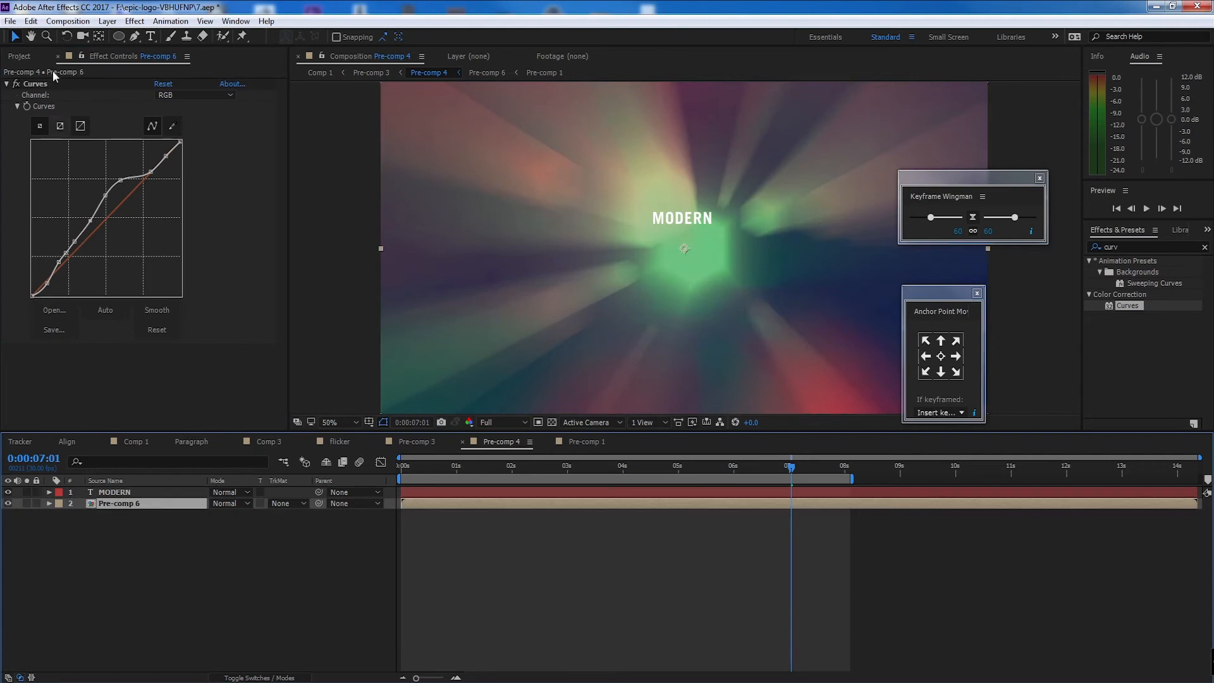
pyautogui.click(16, 84)
pyautogui.click(17, 84)
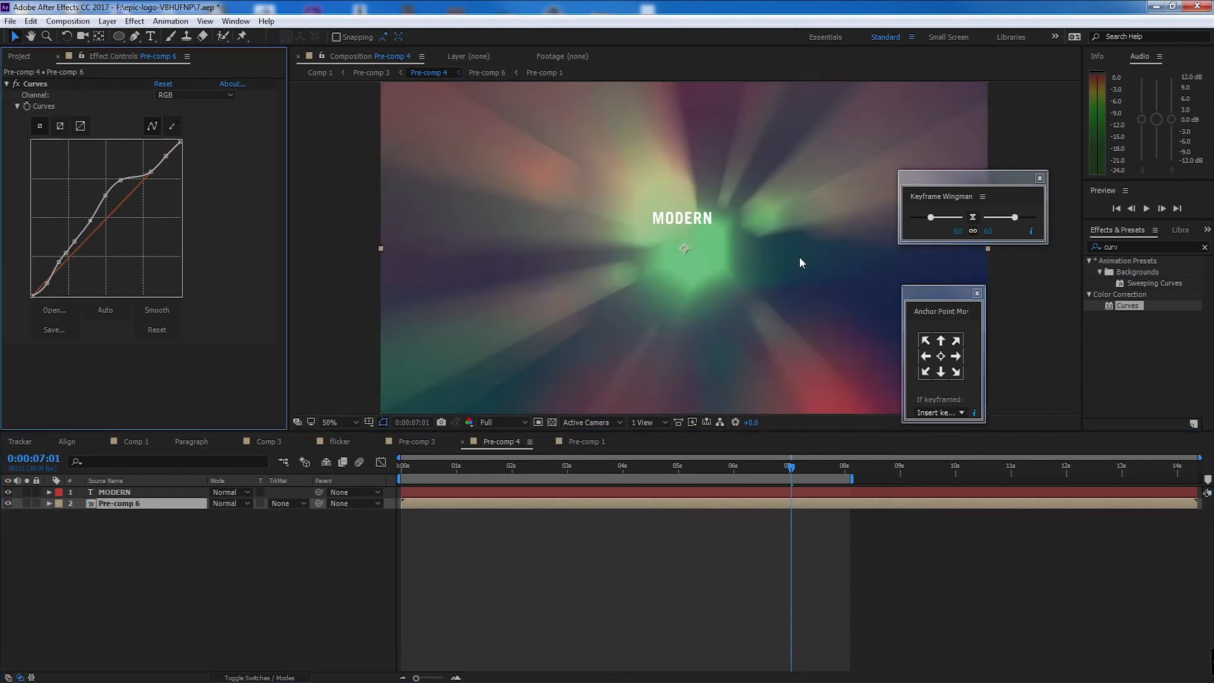
# Center the MODERN text layer's anchor point, then align the layer horizontally and vertically to the center of the composition
pyautogui.click(151, 493)
pyautogui.click(941, 360)
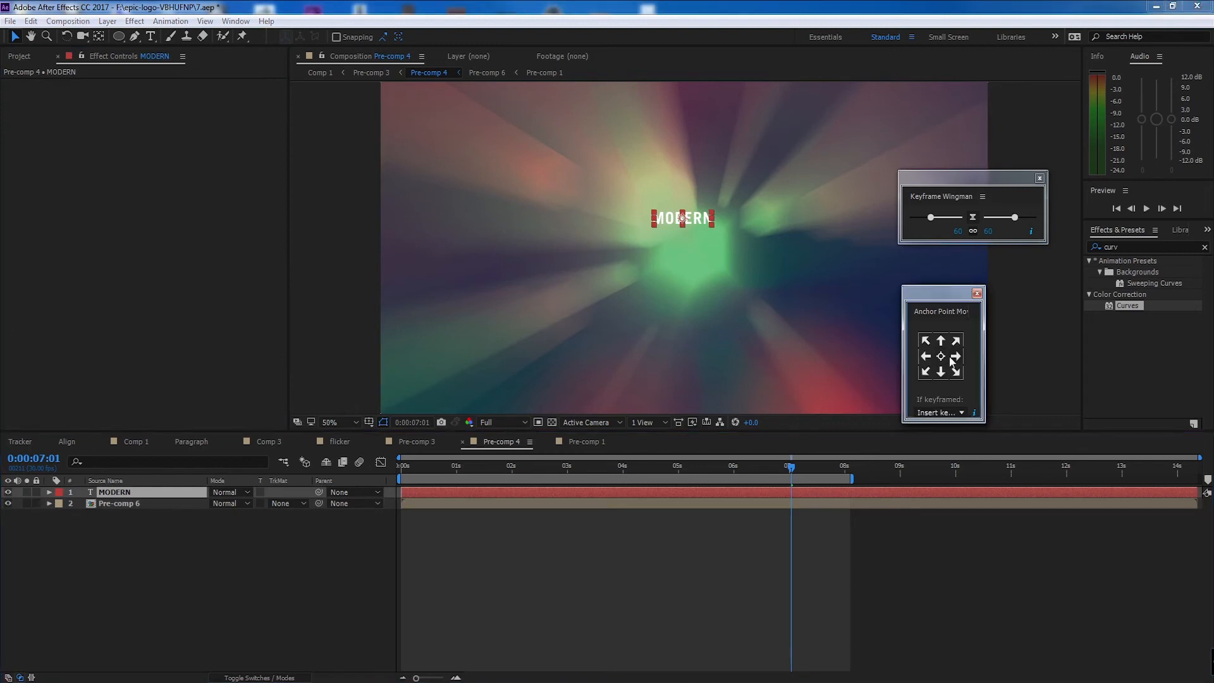
pyautogui.click(153, 493)
pyautogui.click(65, 442)
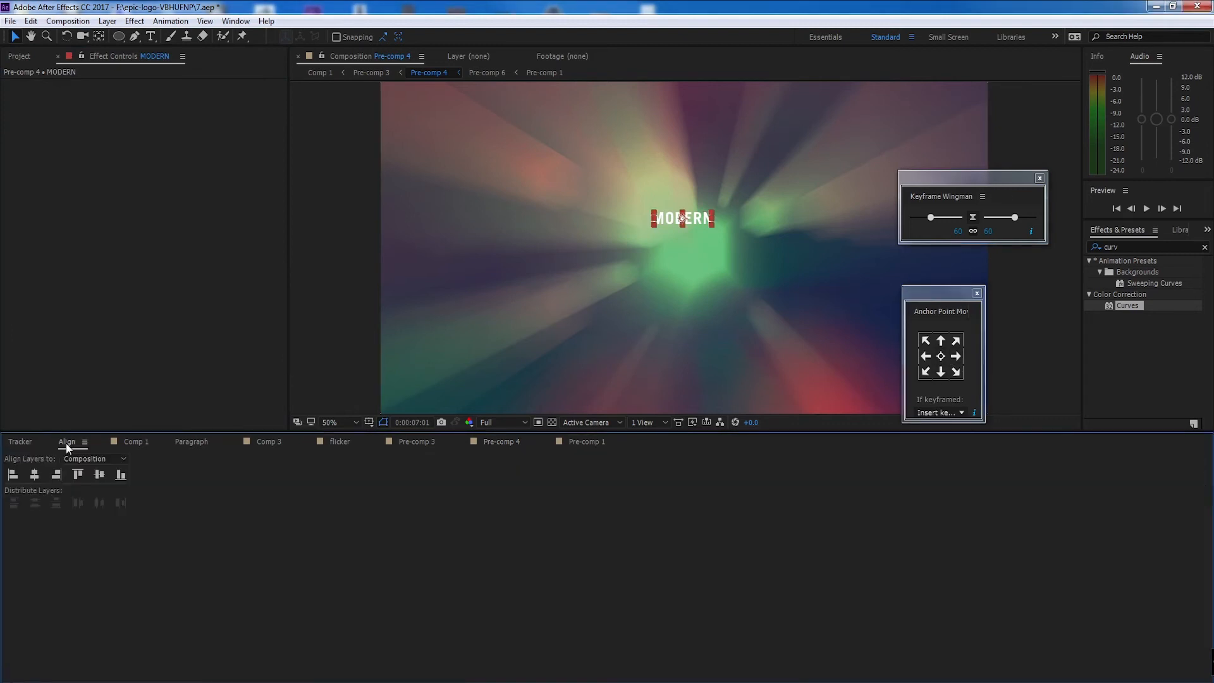
pyautogui.click(34, 475)
pyautogui.click(99, 474)
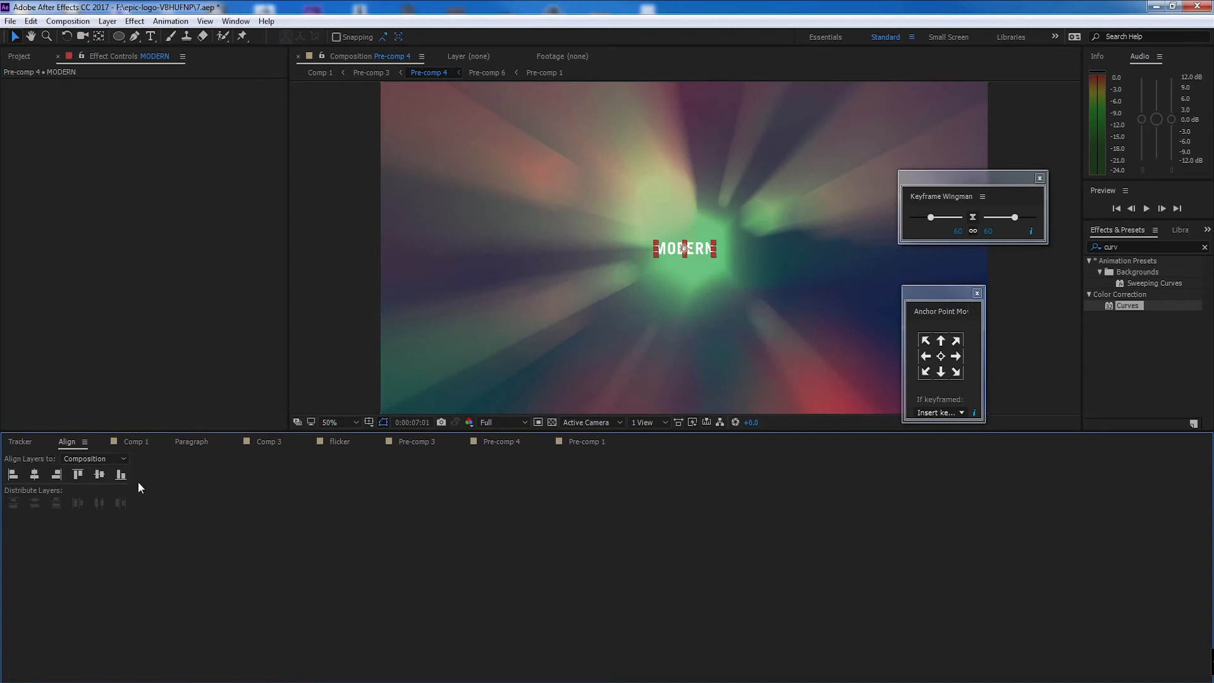
# Return to the Pre-comp 4 timeline and enlarge the MODERN text layer's scale to 247%
pyautogui.click(583, 442)
pyautogui.click(504, 445)
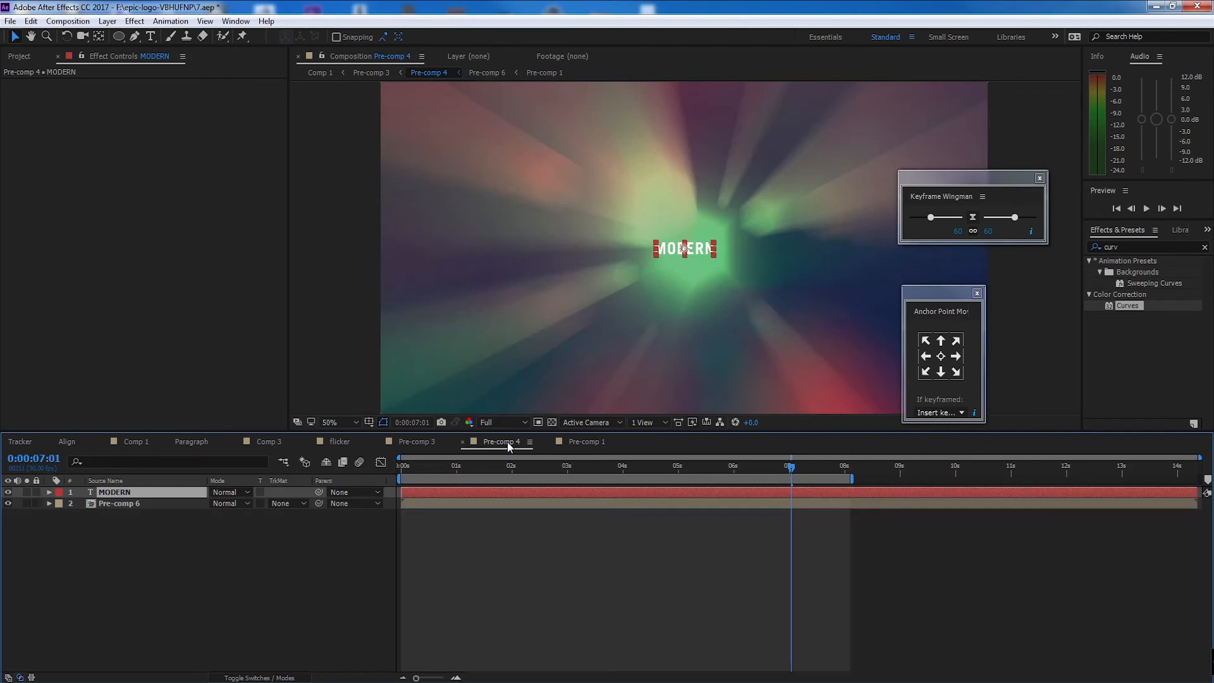
pyautogui.click(183, 545)
pyautogui.click(172, 492)
pyautogui.press('s')
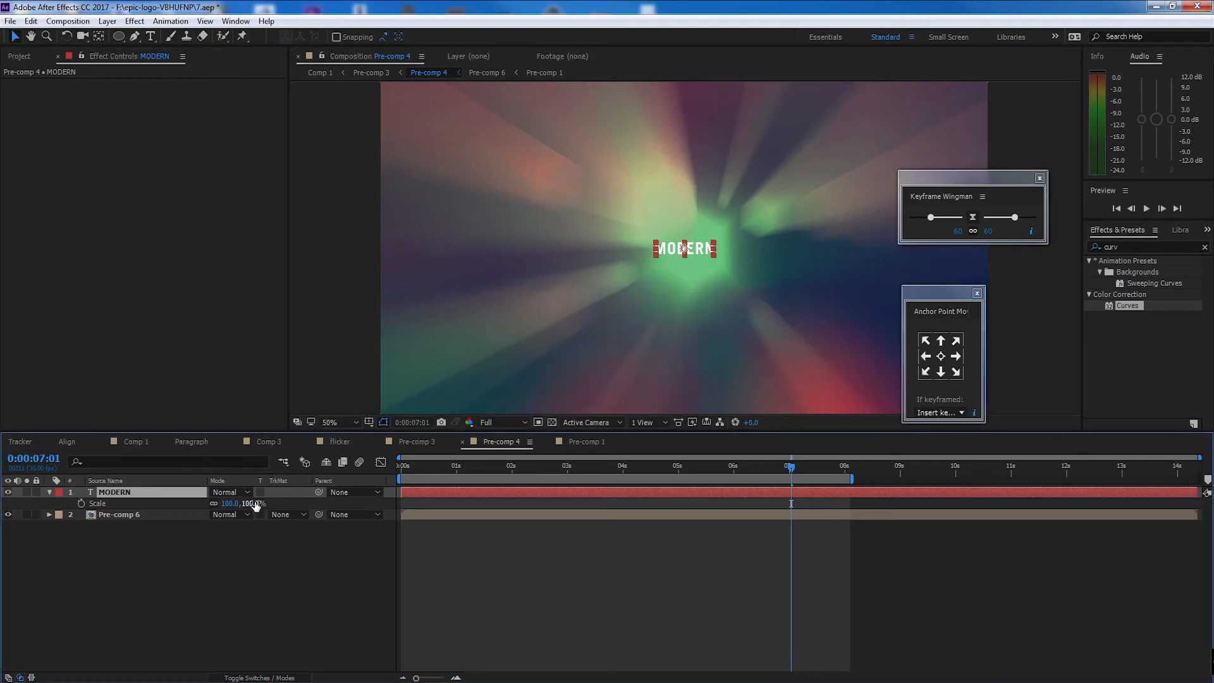
pyautogui.moveTo(257, 505); pyautogui.dragTo(310, 499)
pyautogui.moveTo(333, 494); pyautogui.dragTo(343, 494)
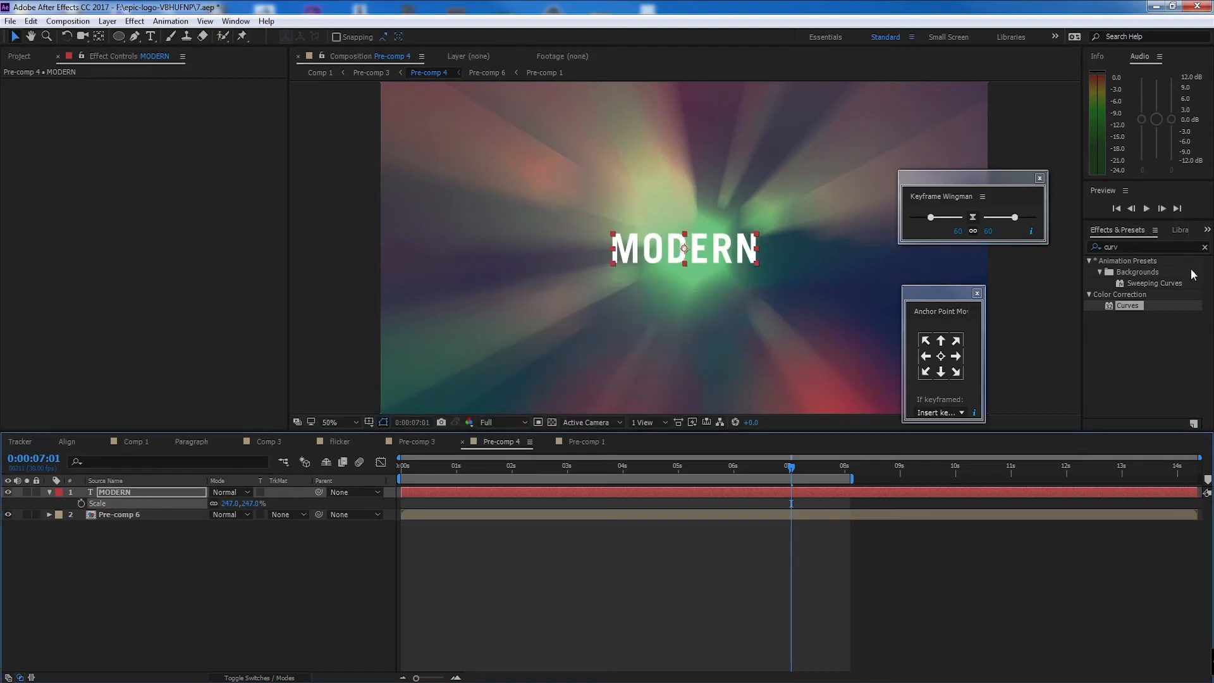
# Widen the letter spacing of the MODERN title by setting its tracking to 190
pyautogui.click(1205, 231)
pyautogui.click(1177, 291)
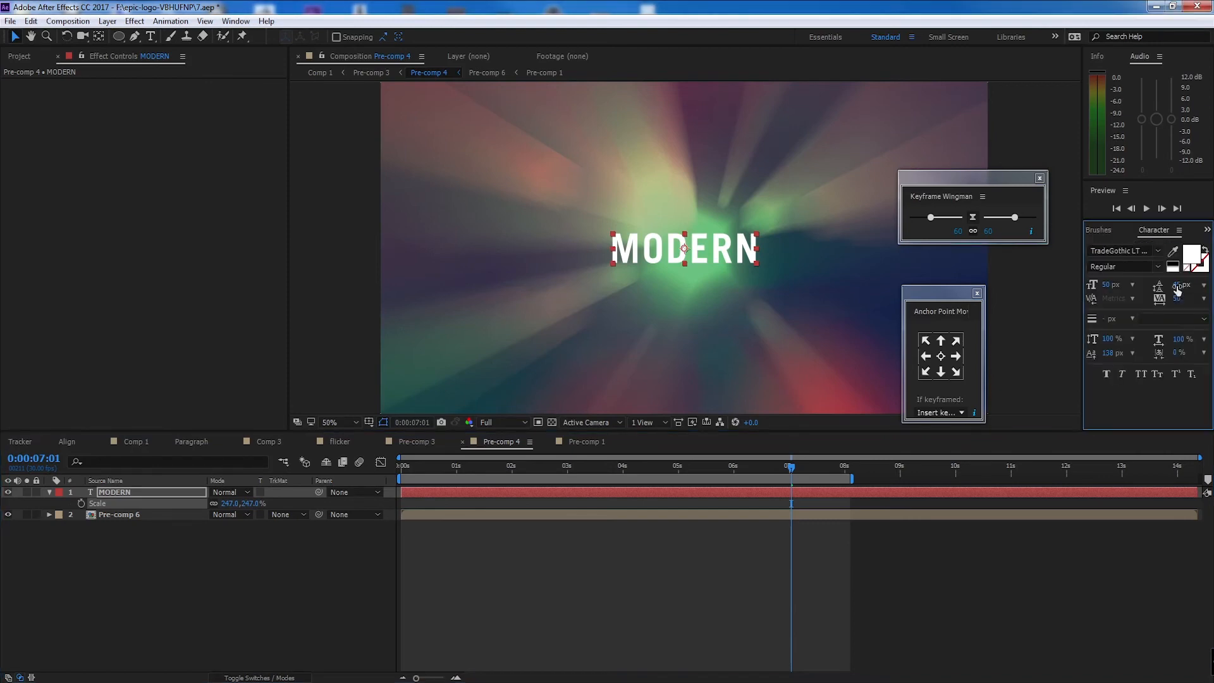
pyautogui.moveTo(1178, 299)
pyautogui.mouseDown()
pyautogui.moveTo(1173, 316)
pyautogui.moveTo(1169, 303)
pyautogui.moveTo(1187, 303)
pyautogui.mouseUp()
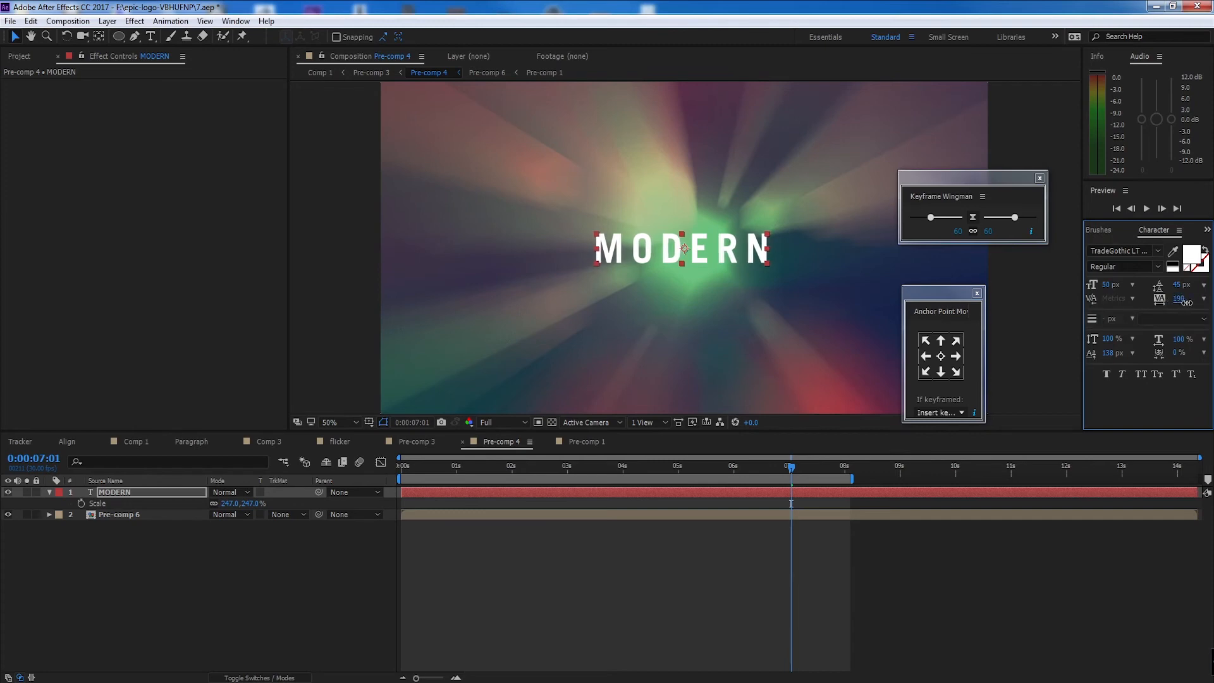
# Animate the MODERN layer's scale from 804% at the start of the composition to 247% at about 3 seconds
pyautogui.click(176, 491)
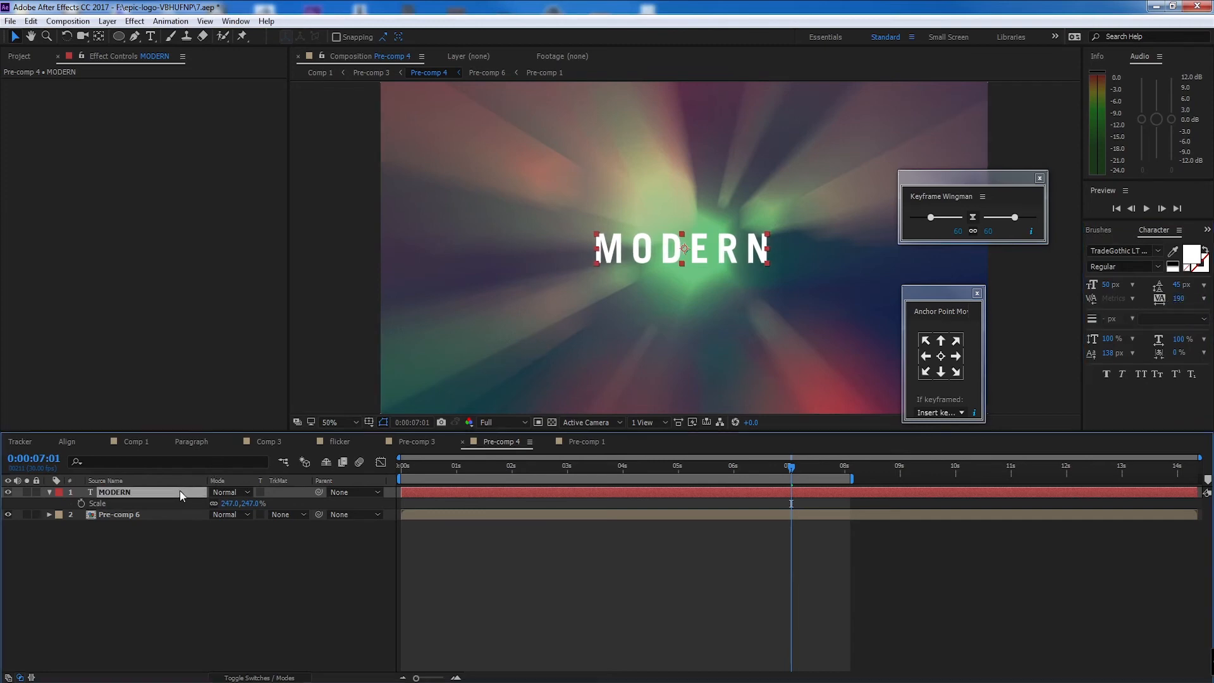
pyautogui.press('s')
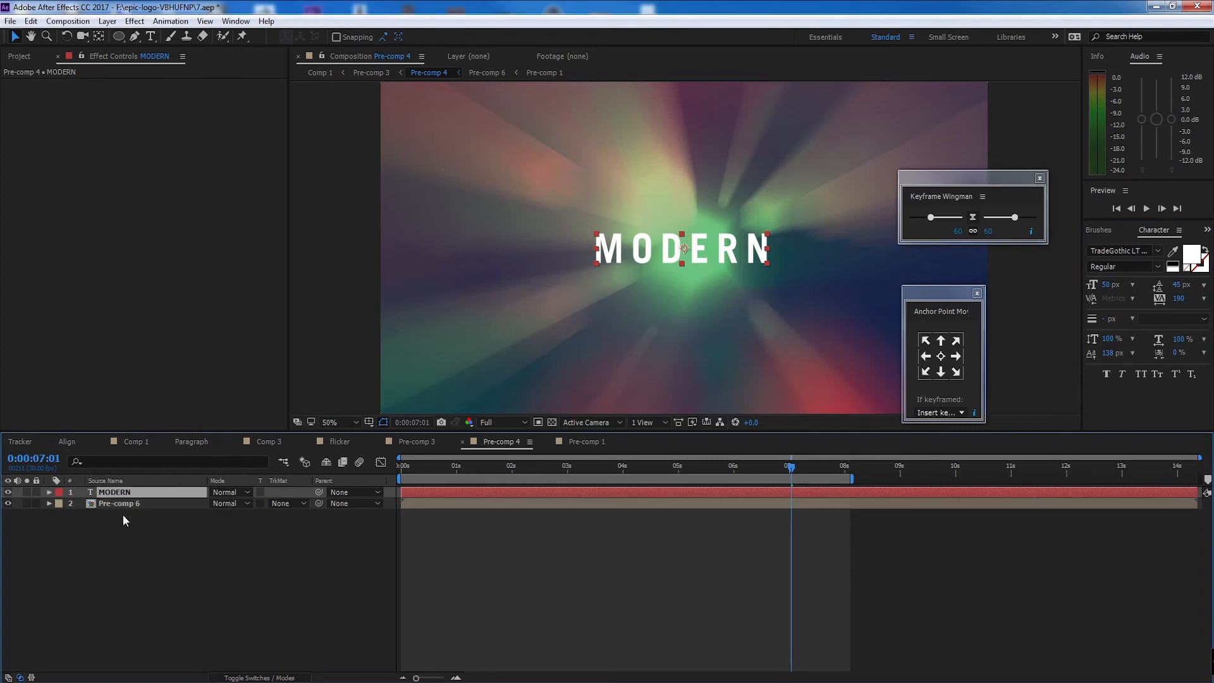
pyautogui.press('s')
pyautogui.click(80, 504)
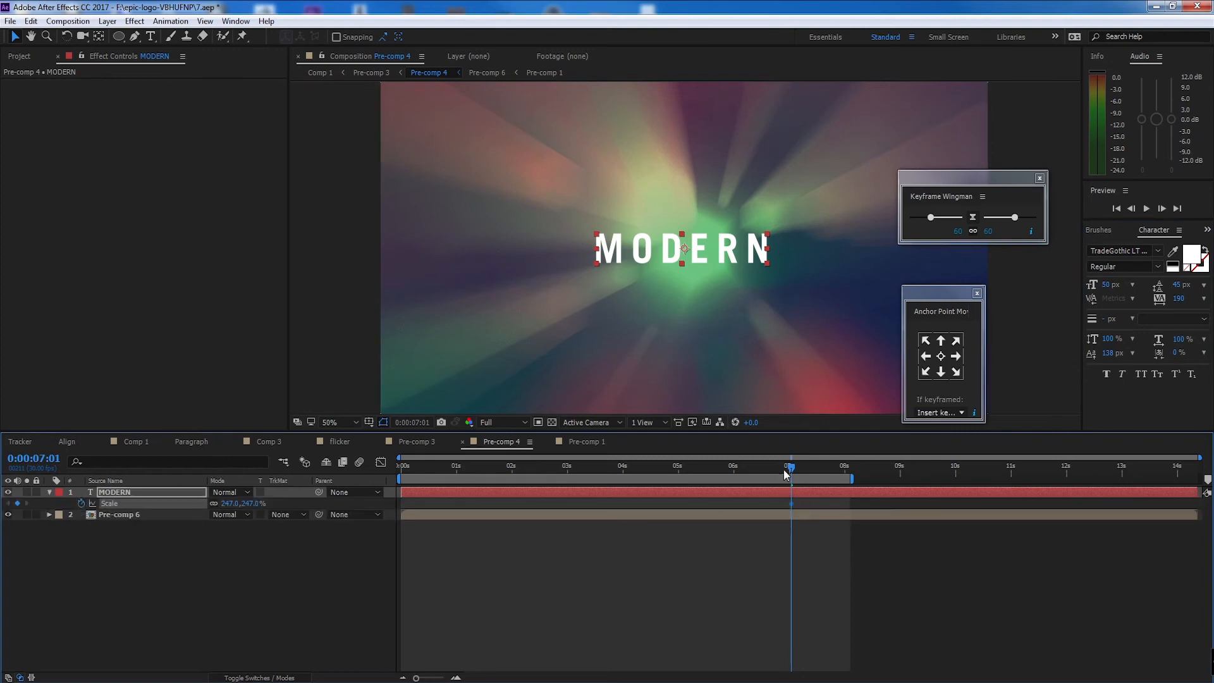
pyautogui.moveTo(786, 474); pyautogui.dragTo(568, 483)
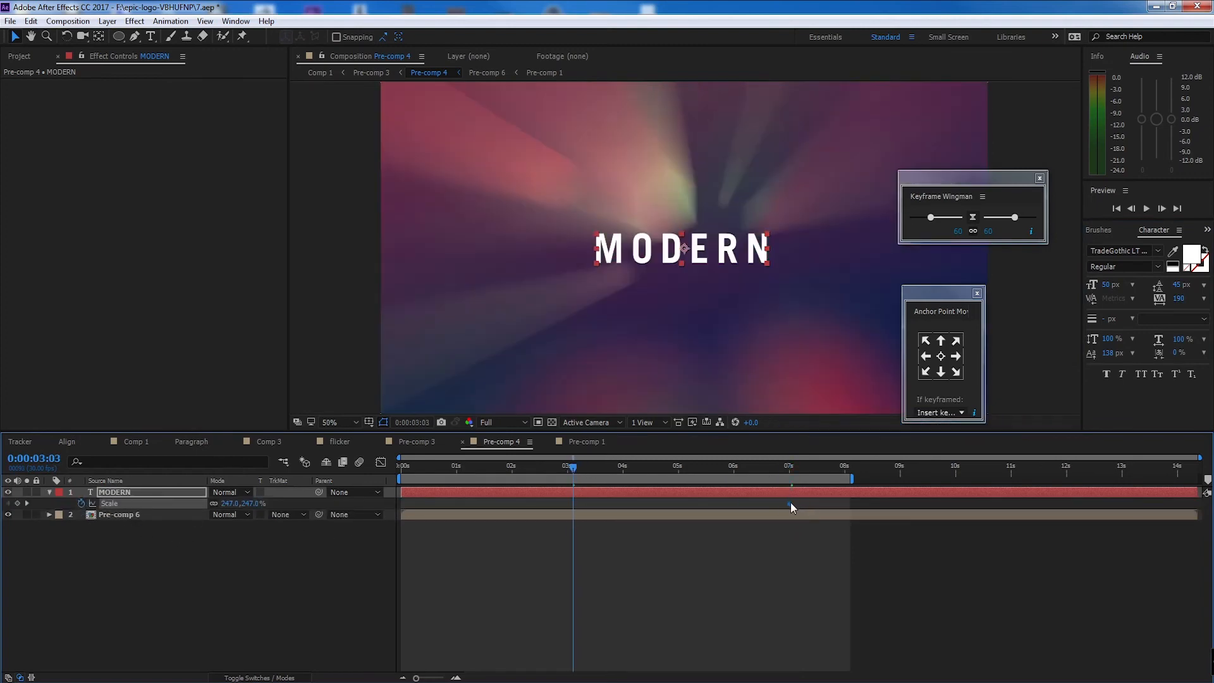
pyautogui.moveTo(790, 502); pyautogui.dragTo(394, 479)
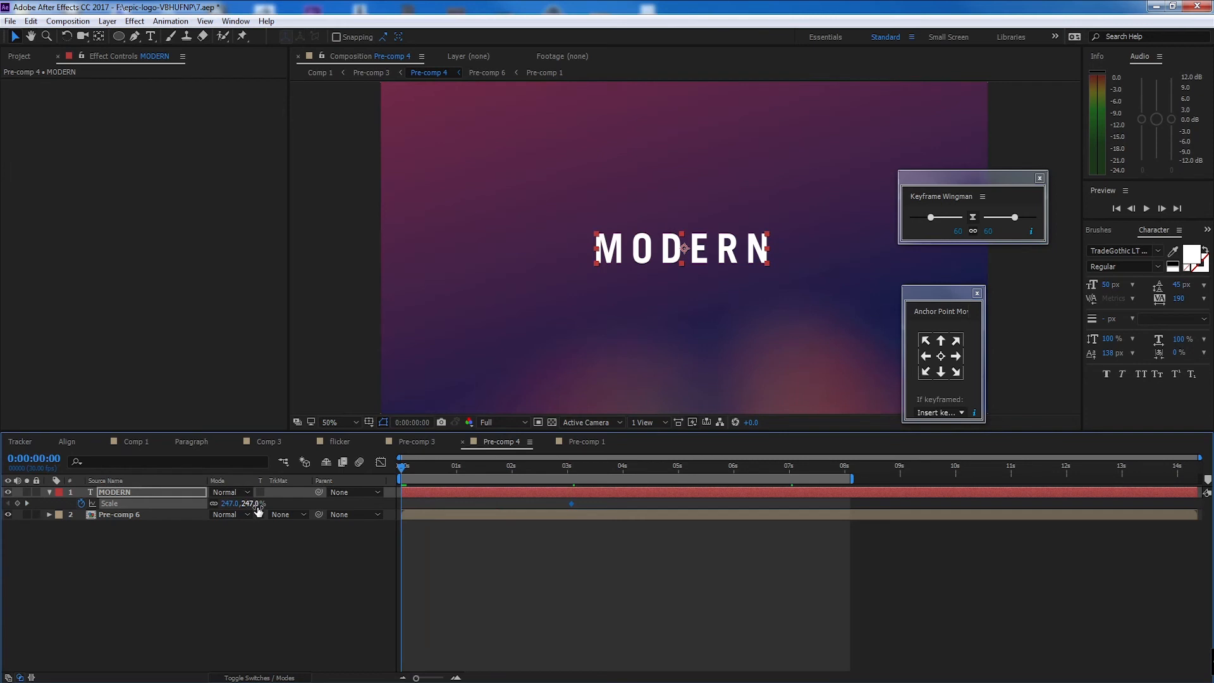
pyautogui.moveTo(250, 506); pyautogui.dragTo(382, 512)
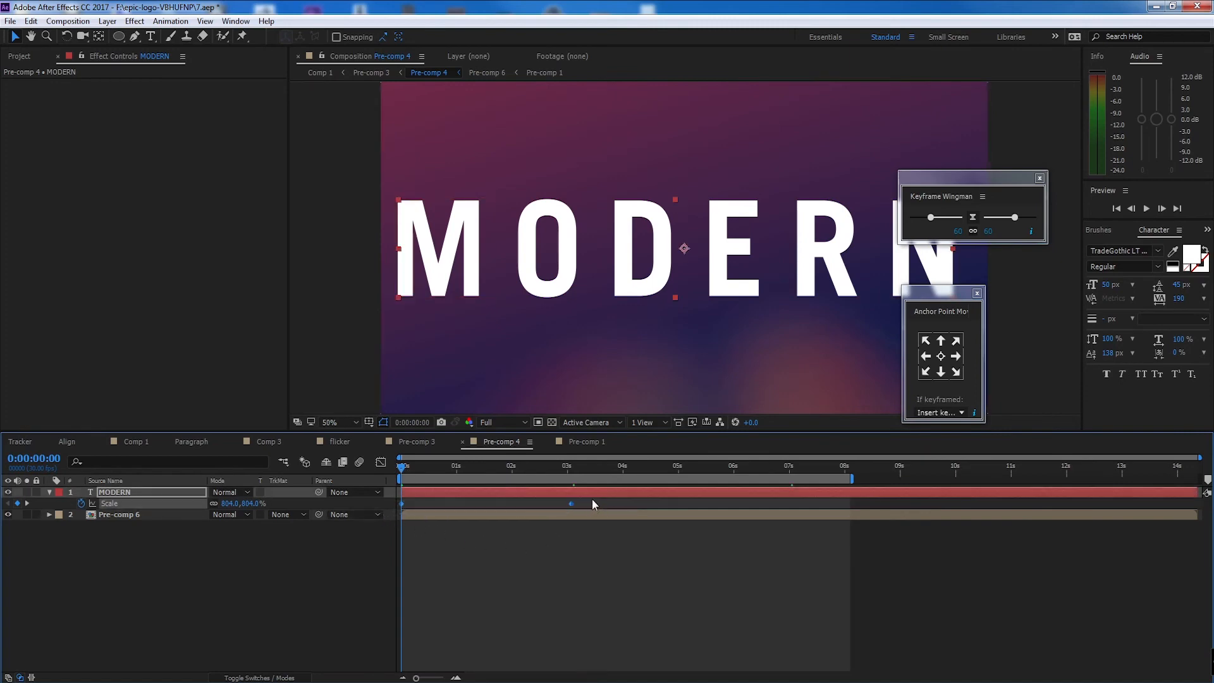
# Apply Easy Ease to both scale keyframes and lengthen the last keyframe's incoming influence in the speed graph for a smoother slowdown
pyautogui.moveTo(593, 500); pyautogui.dragTo(373, 515)
pyautogui.press('F9')
pyautogui.click(381, 462)
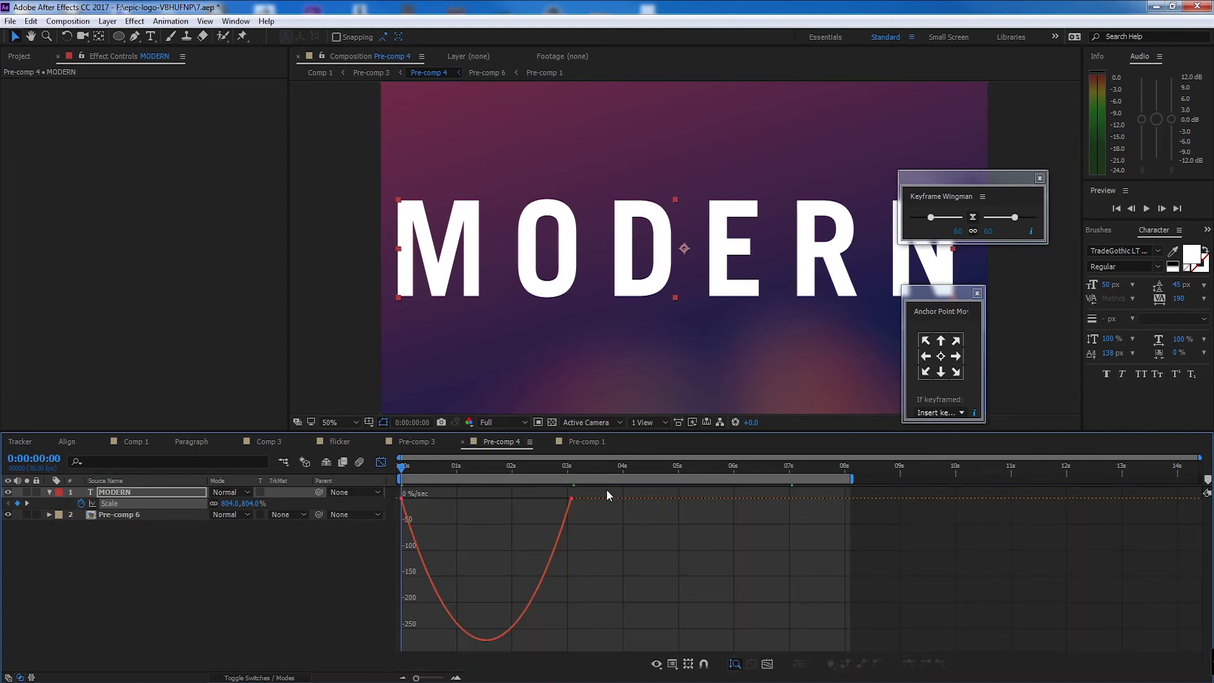
pyautogui.moveTo(542, 498); pyautogui.dragTo(474, 498)
pyautogui.click(381, 462)
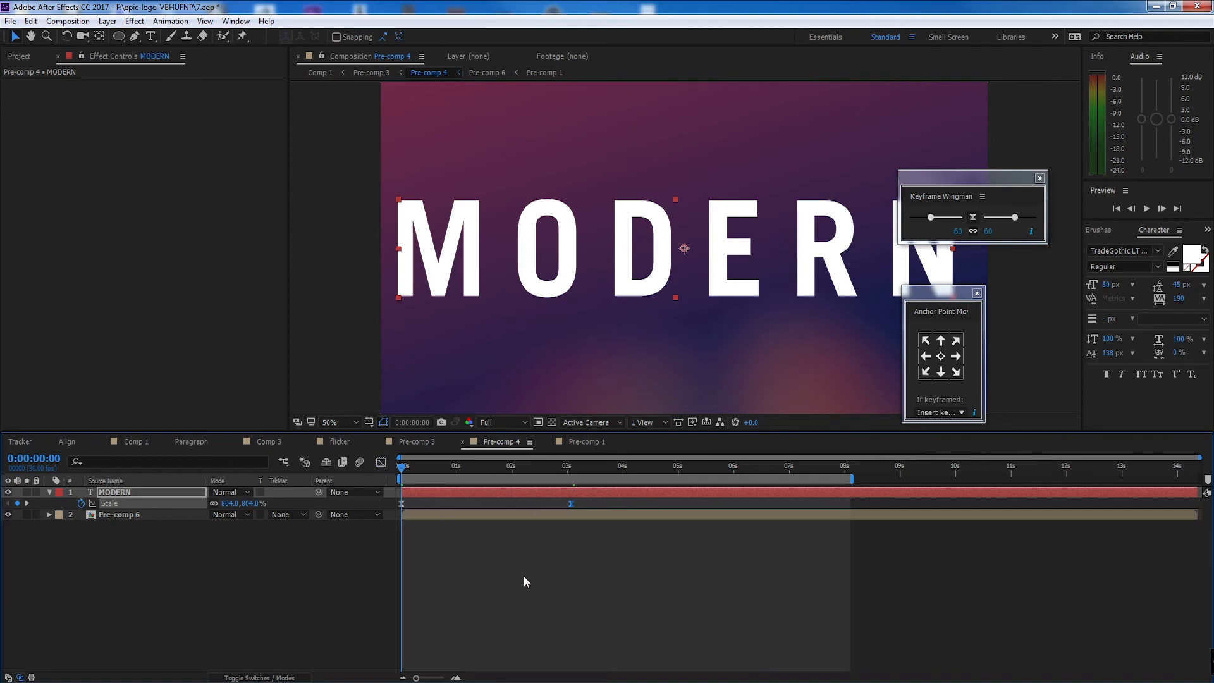
# Lower the preview resolution to Quarter and play back the title's scale animation
pyautogui.click(506, 423)
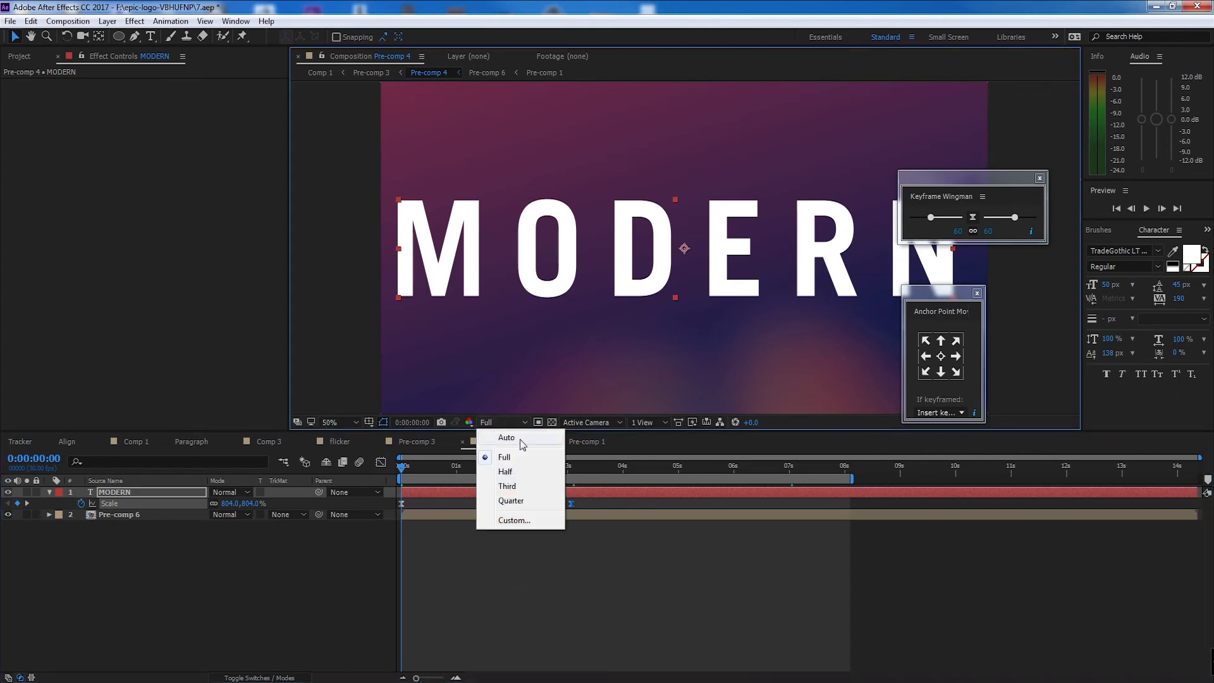
pyautogui.click(524, 501)
pyautogui.press(',')
pyautogui.press('space')
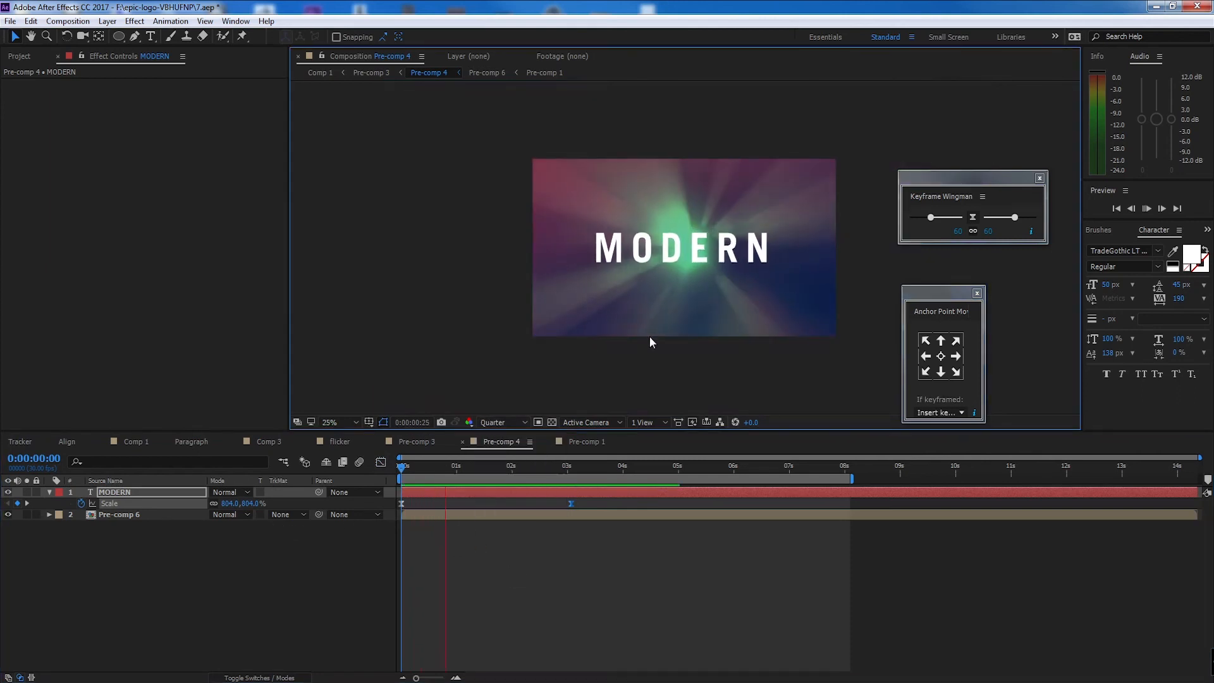
pyautogui.press('space')
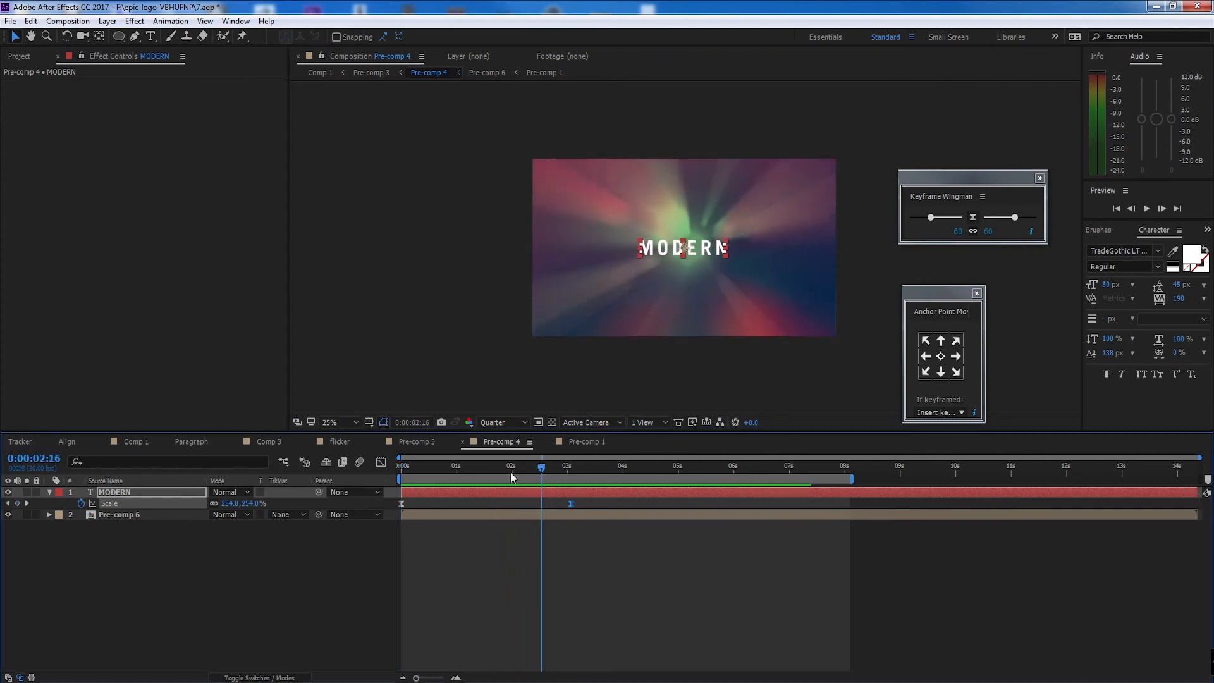
# Keyframe the MODERN layer's opacity from fully transparent at the start to 100% at about 1 second, with Easy Ease on both keyframes
pyautogui.press('Home')
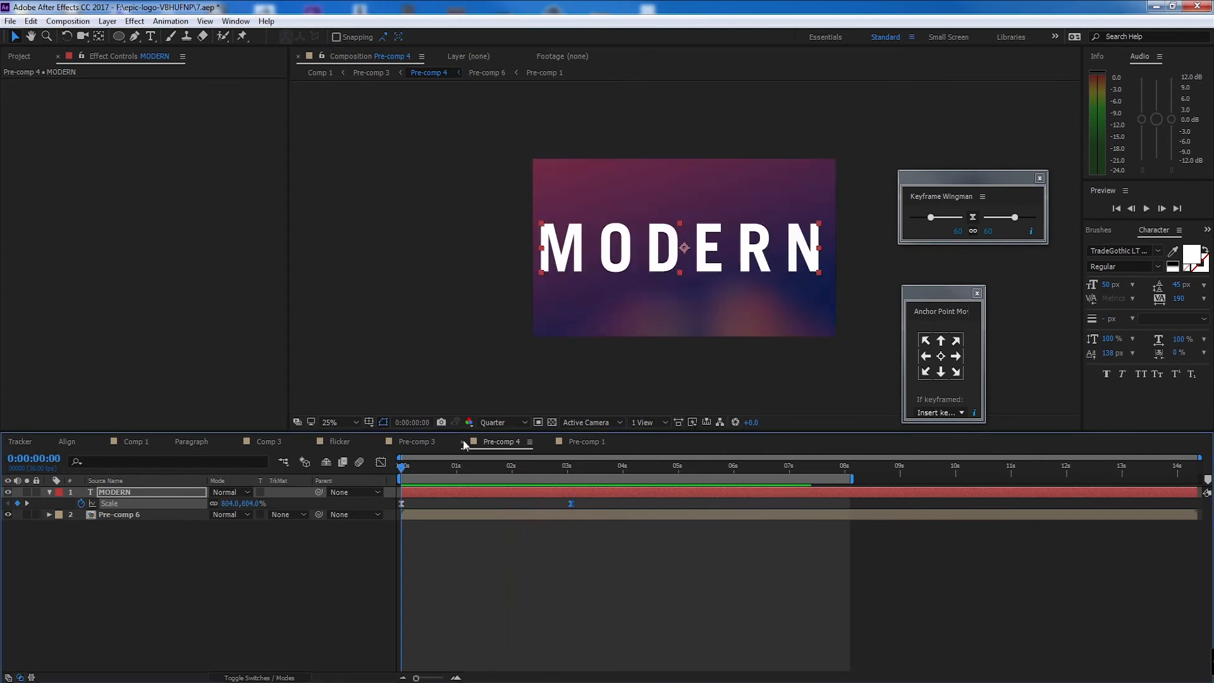
pyautogui.click(166, 493)
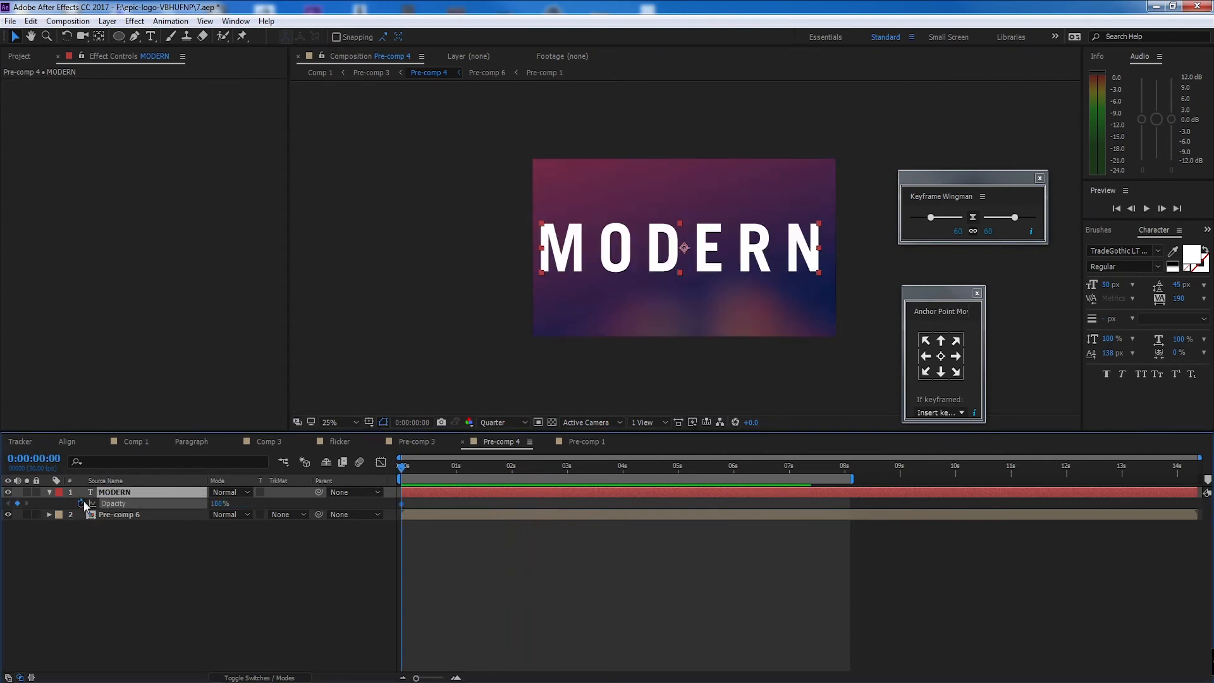
pyautogui.hotkey('alt', 'shift', 't')
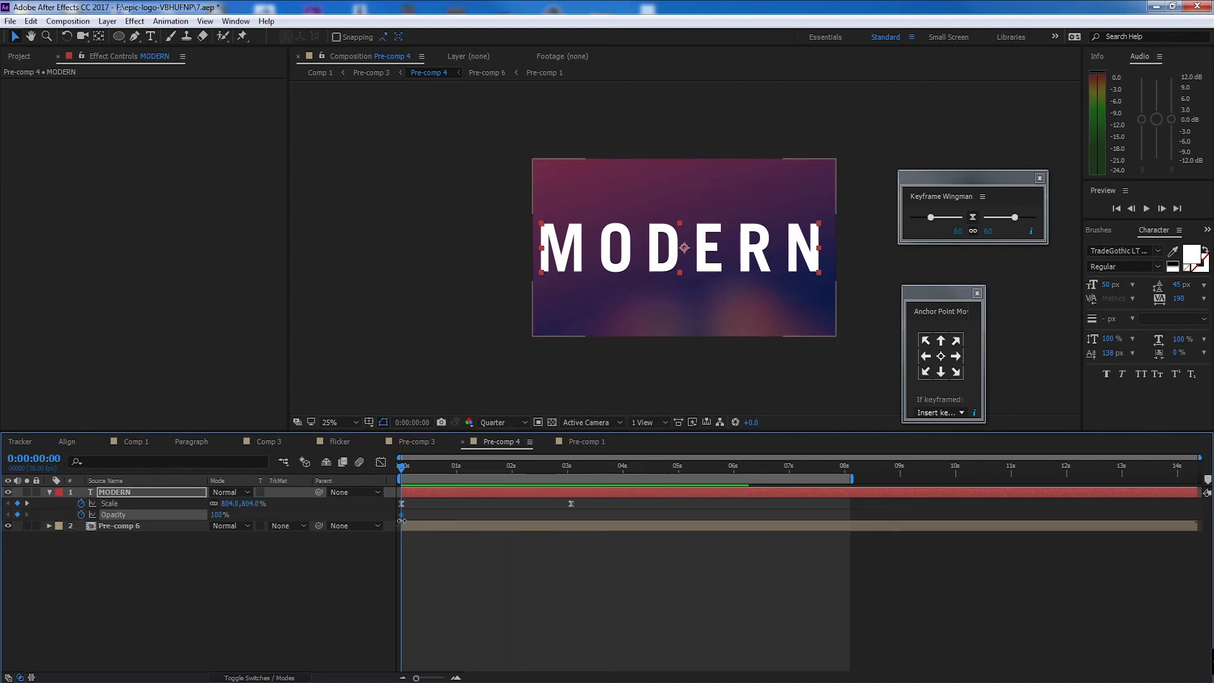
pyautogui.moveTo(401, 515); pyautogui.dragTo(460, 520)
pyautogui.moveTo(219, 514); pyautogui.dragTo(51, 526)
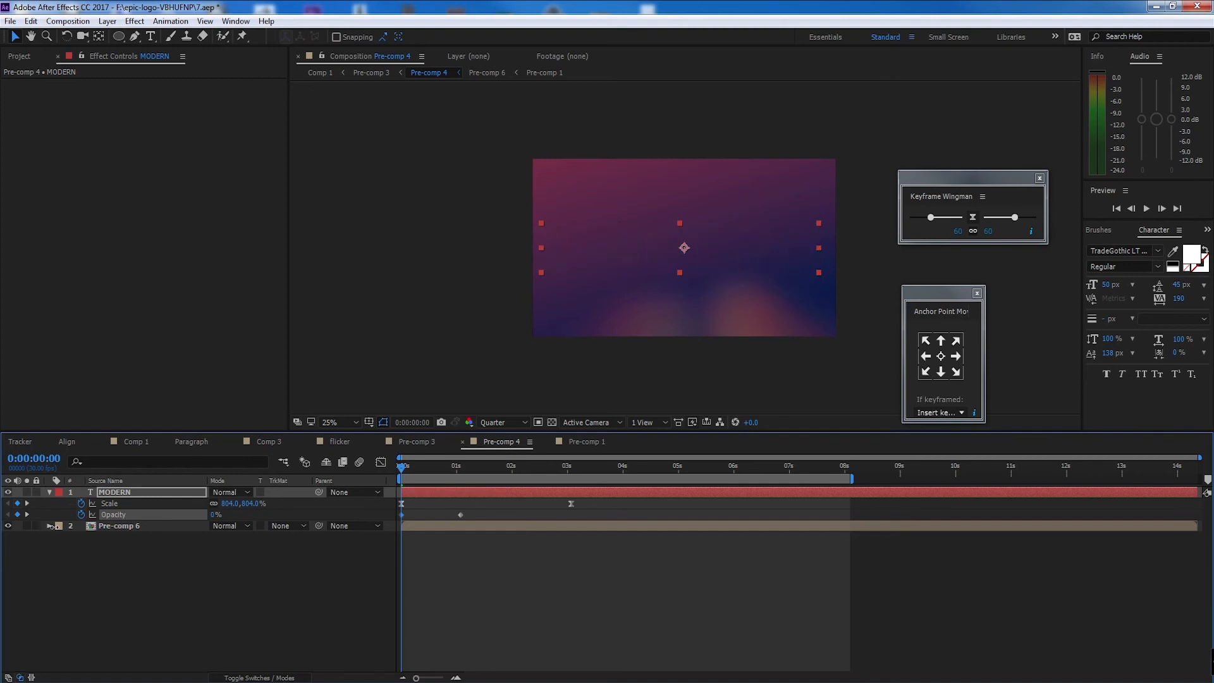
pyautogui.moveTo(487, 513); pyautogui.dragTo(396, 523)
pyautogui.press('F9')
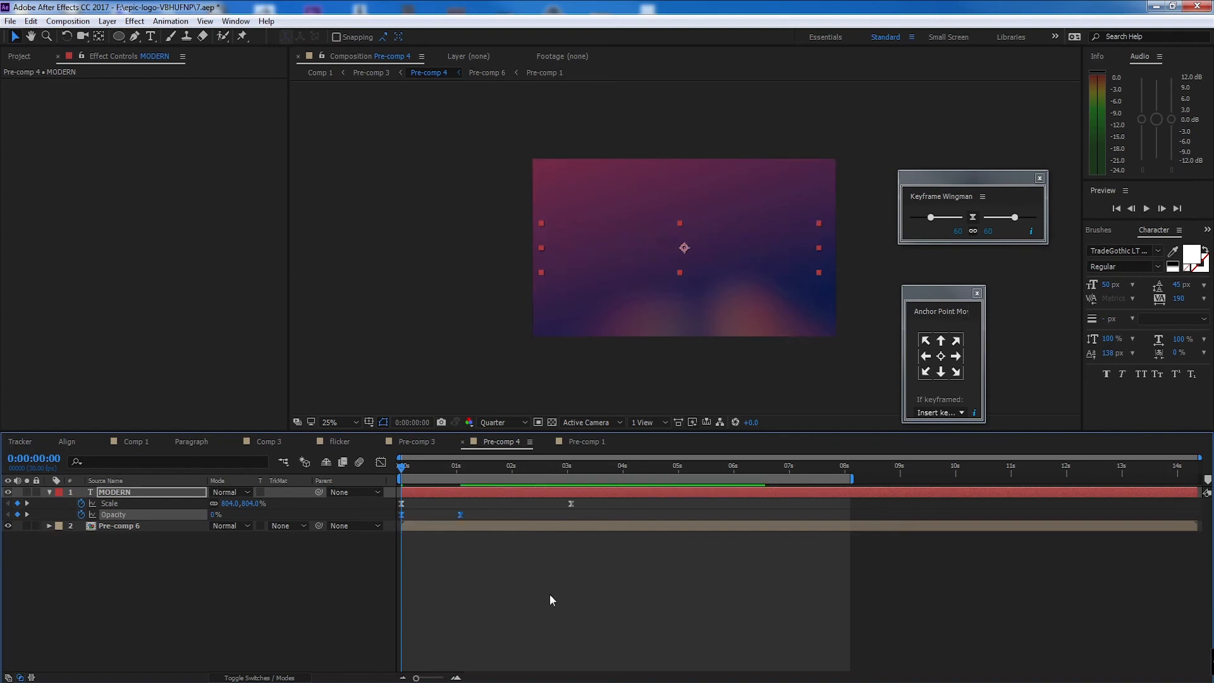
# Delay the MODERN layer's opacity keyframes so the fade-in runs from about 0.3 to 1.7 seconds, and preview the title animation
pyautogui.click(549, 594)
pyautogui.press('space')
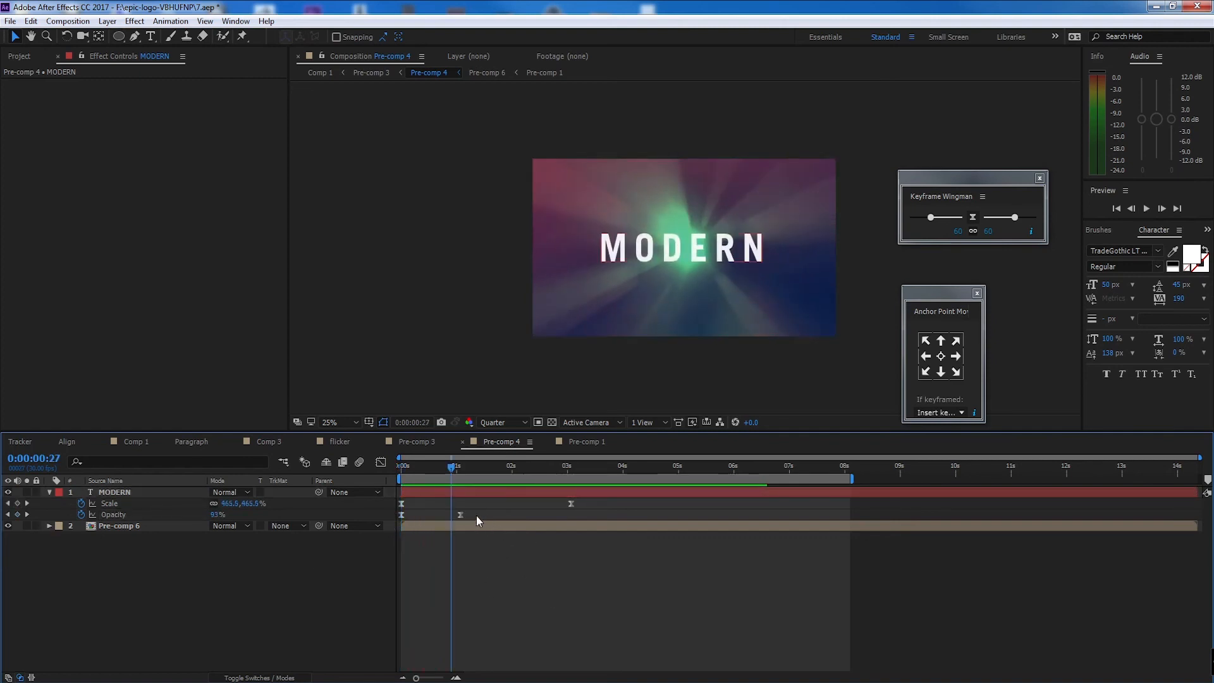
pyautogui.moveTo(476, 513); pyautogui.dragTo(393, 522)
pyautogui.moveTo(402, 515); pyautogui.dragTo(497, 518)
pyautogui.click(475, 549)
pyautogui.press('space')
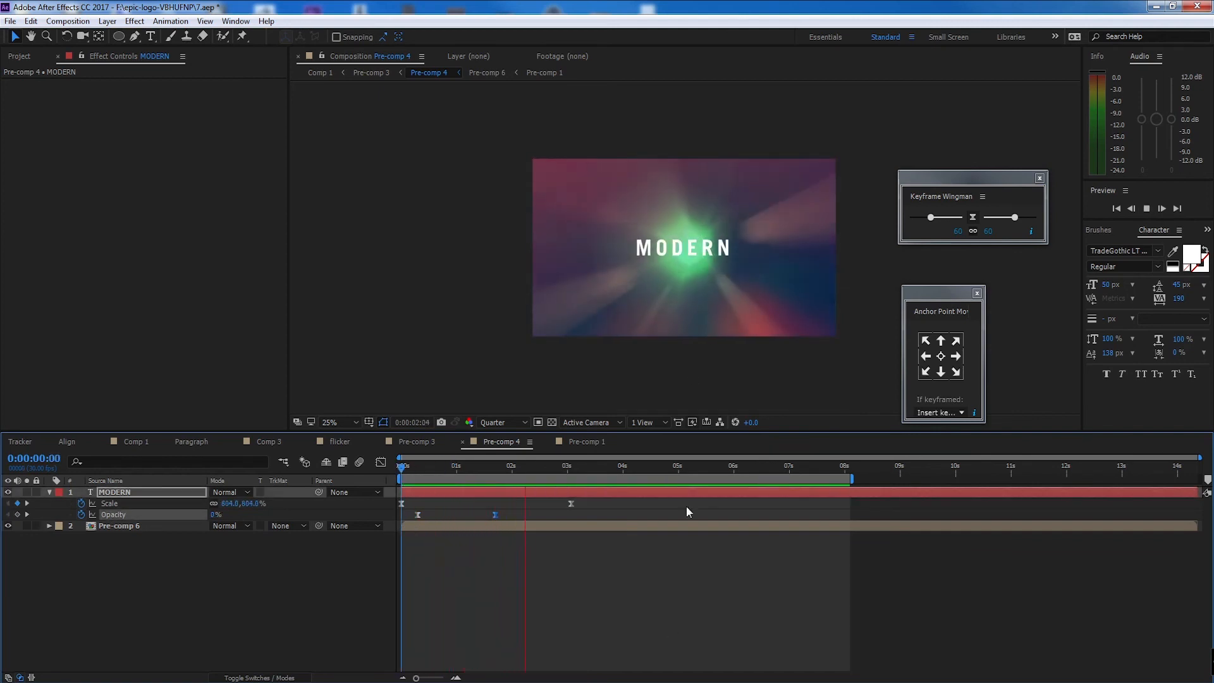
# At 0:00:03:02, draw a white circle with the Ellipse tool as a new shape layer, covering the title's first letter
pyautogui.click(535, 467)
pyautogui.press('.')
pyautogui.moveTo(534, 467); pyautogui.dragTo(571, 471)
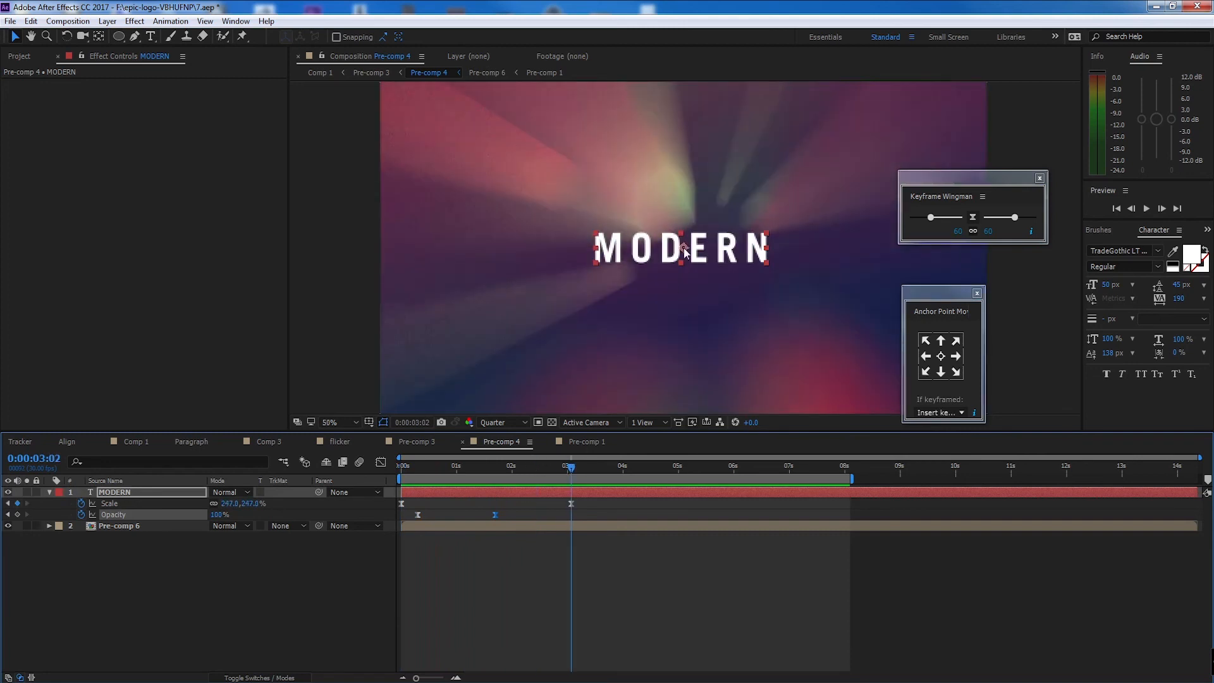
pyautogui.click(157, 492)
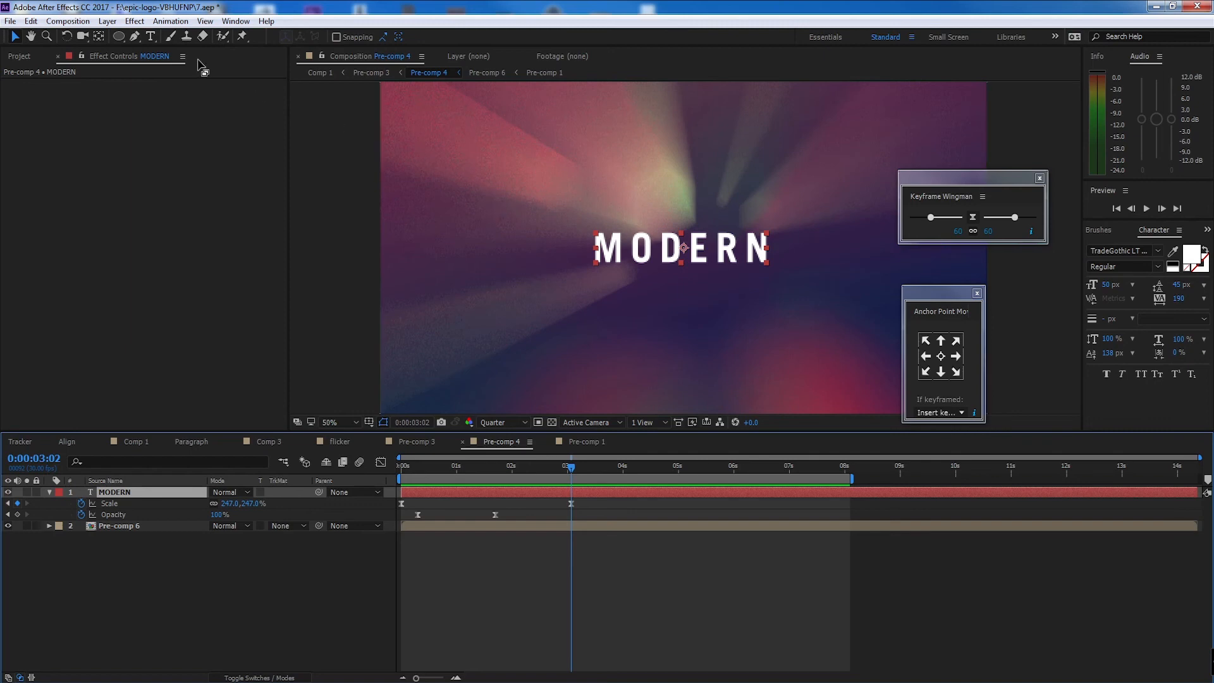
pyautogui.click(119, 36)
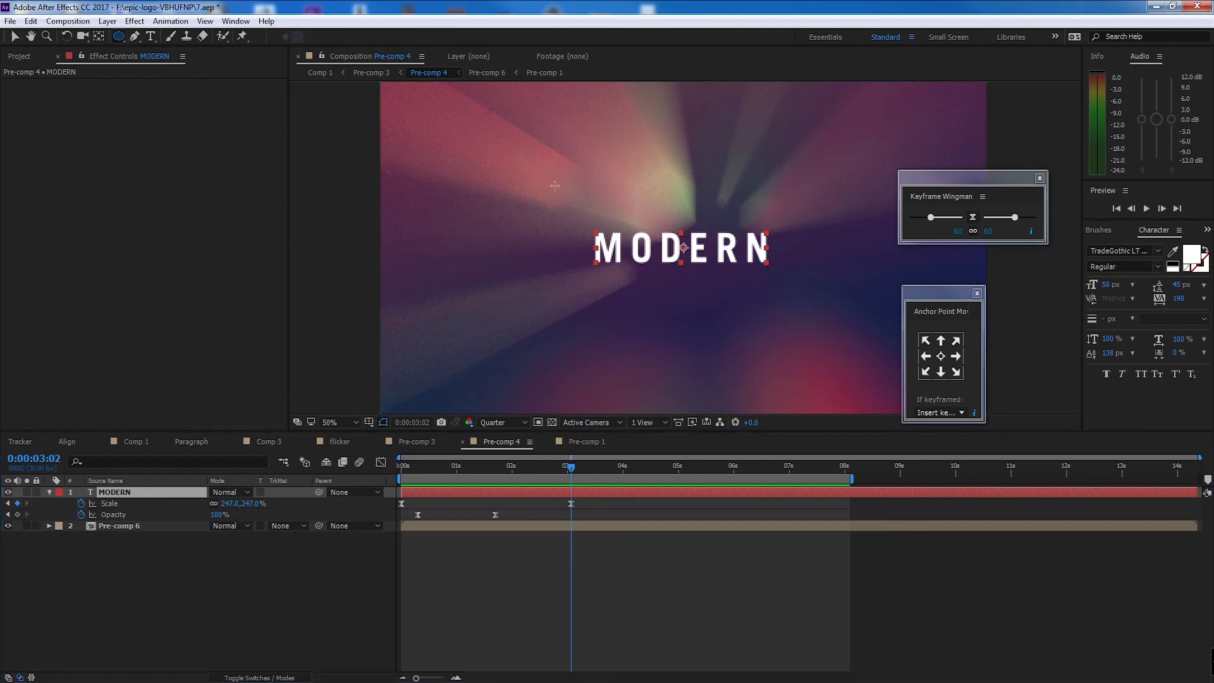
pyautogui.moveTo(555, 185); pyautogui.dragTo(640, 290)
pyautogui.hotkey('ctrl', 'z')
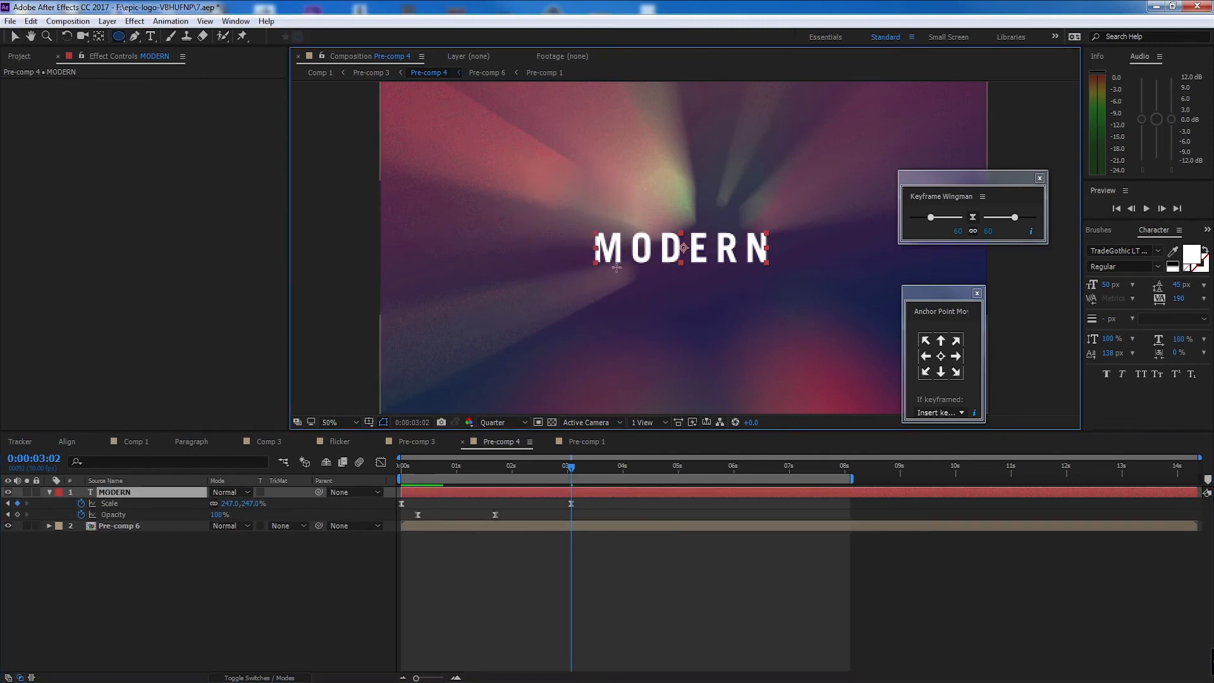
pyautogui.click(317, 587)
pyautogui.moveTo(497, 186); pyautogui.dragTo(623, 316)
# Recolor the circle's fill by sampling the reddish background and brightening the sampled color to D14360
pyautogui.click(338, 38)
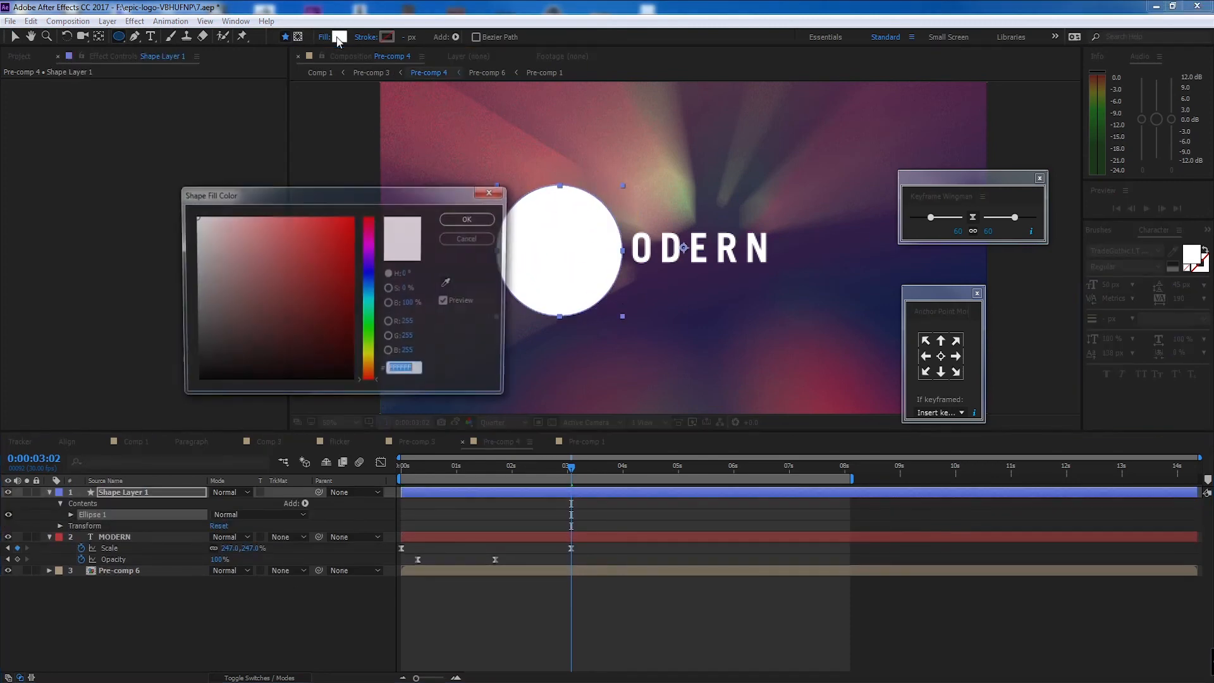
pyautogui.click(449, 284)
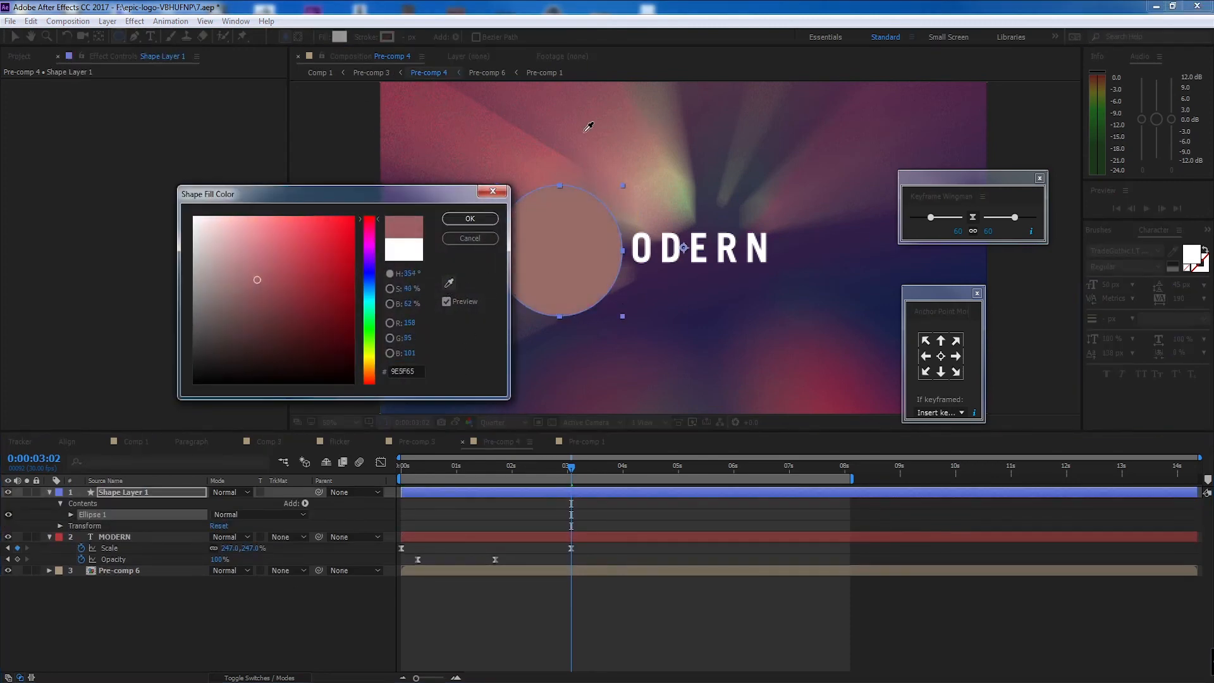
pyautogui.click(505, 125)
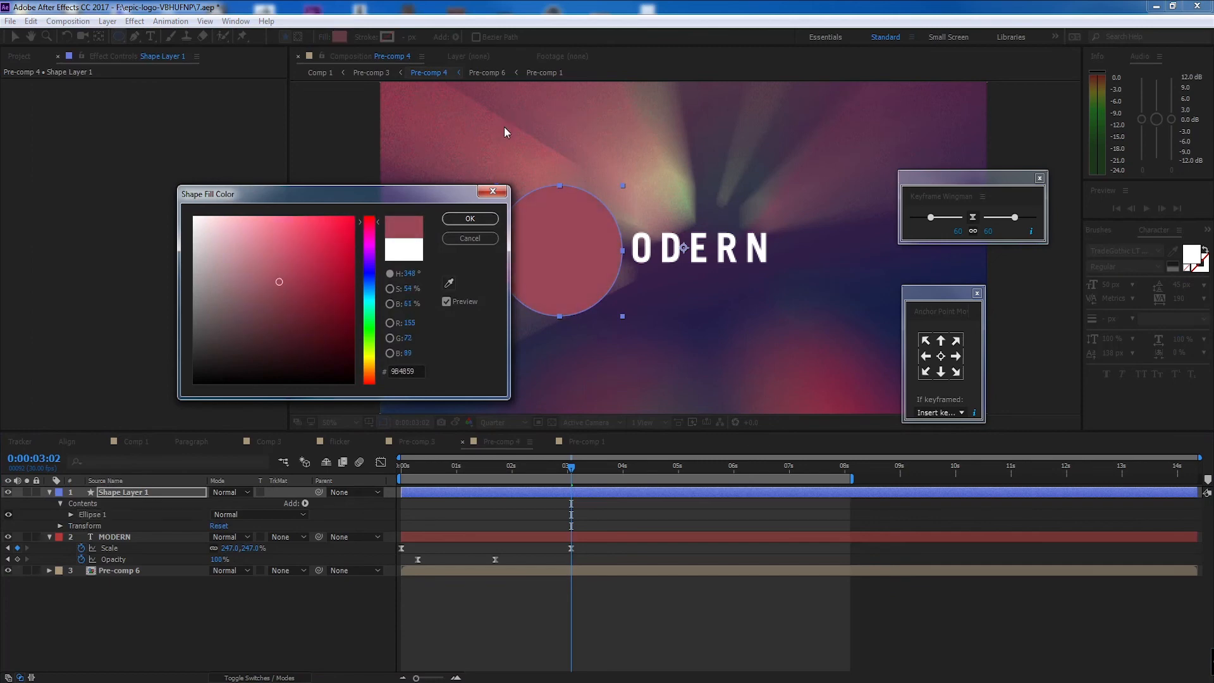
pyautogui.click(302, 246)
pyautogui.click(469, 218)
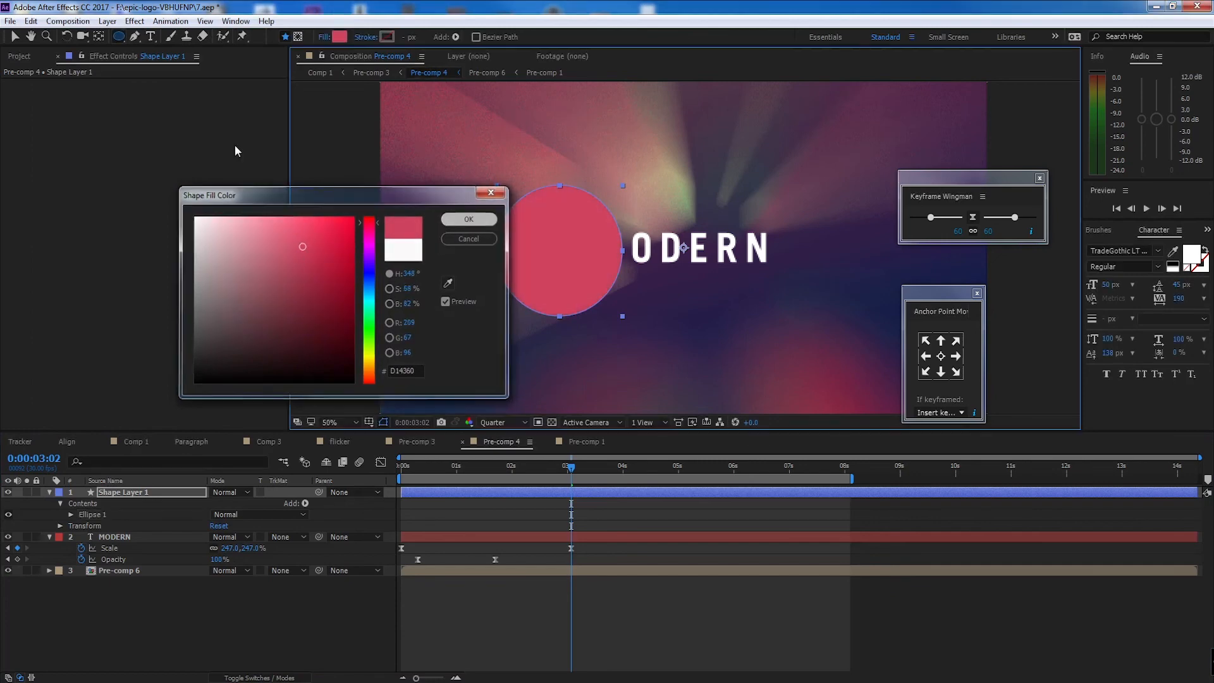
# Reshape the circle into a flat, wide ellipse covering the whole MODERN title, with its anchor point centered on the text
pyautogui.click(173, 492)
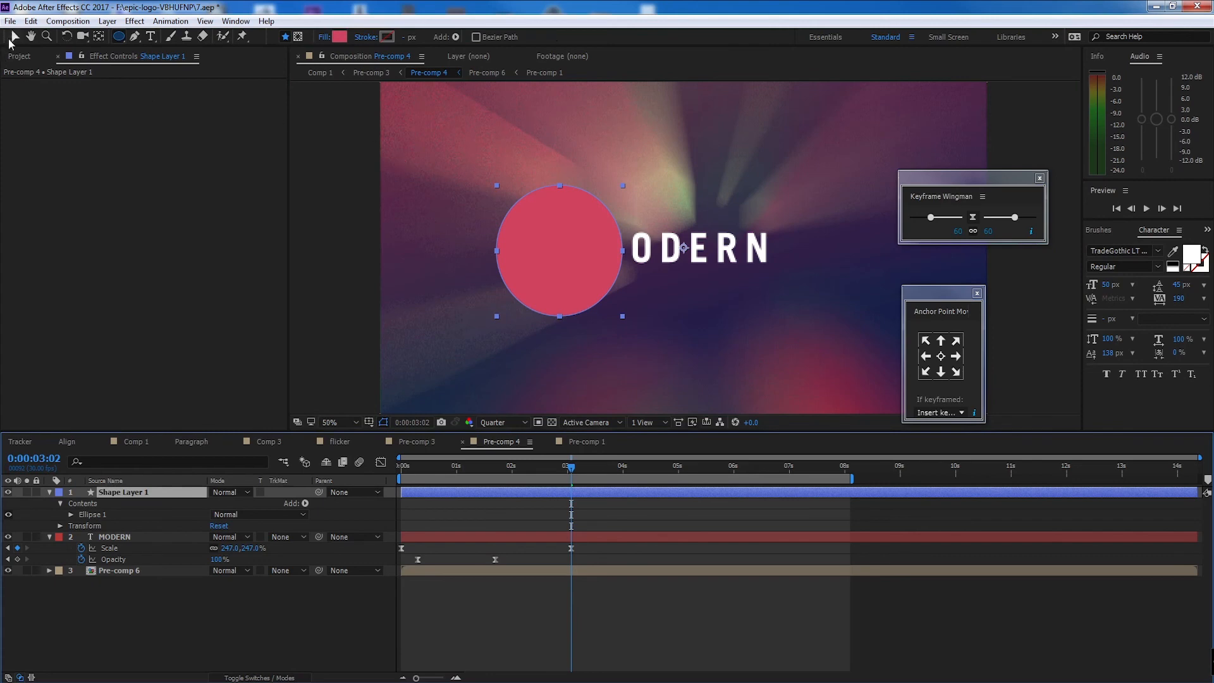
pyautogui.click(14, 37)
pyautogui.moveTo(559, 185); pyautogui.dragTo(782, 254)
pyautogui.hotkey('ctrl', 'z')
pyautogui.hotkey('ctrl', 'z')
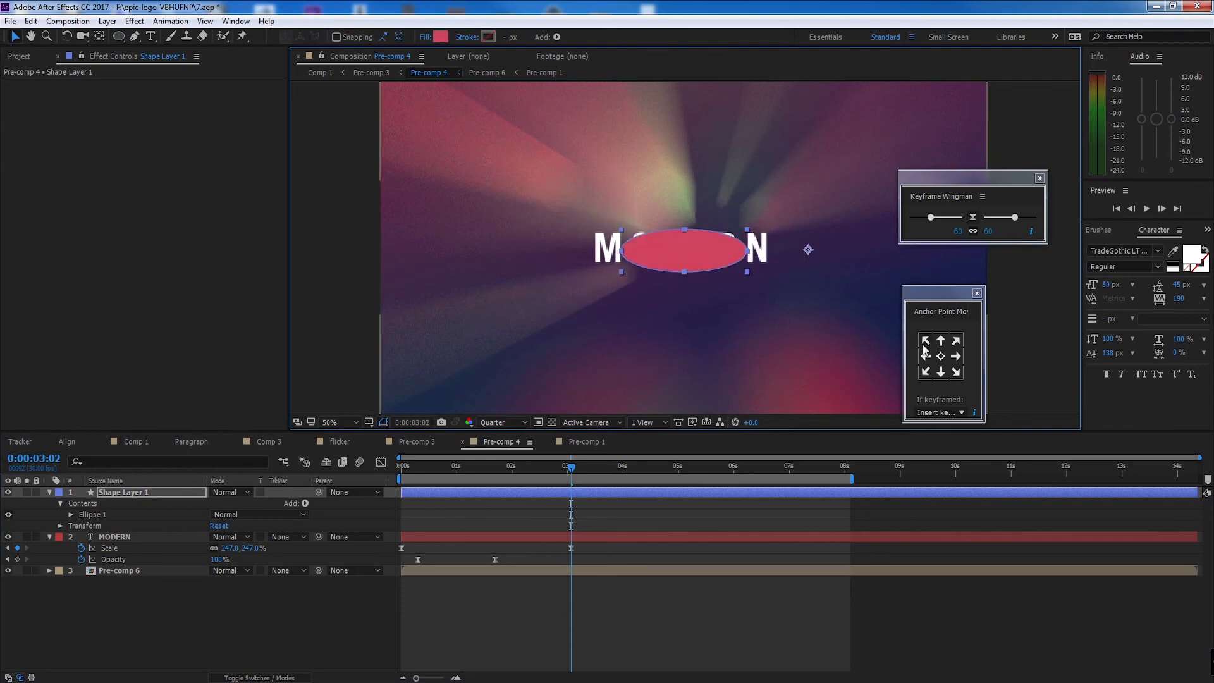
pyautogui.moveTo(750, 251); pyautogui.dragTo(804, 250)
pyautogui.moveTo(736, 245)
pyautogui.mouseDown()
pyautogui.moveTo(737, 234)
pyautogui.moveTo(737, 243)
pyautogui.mouseUp()
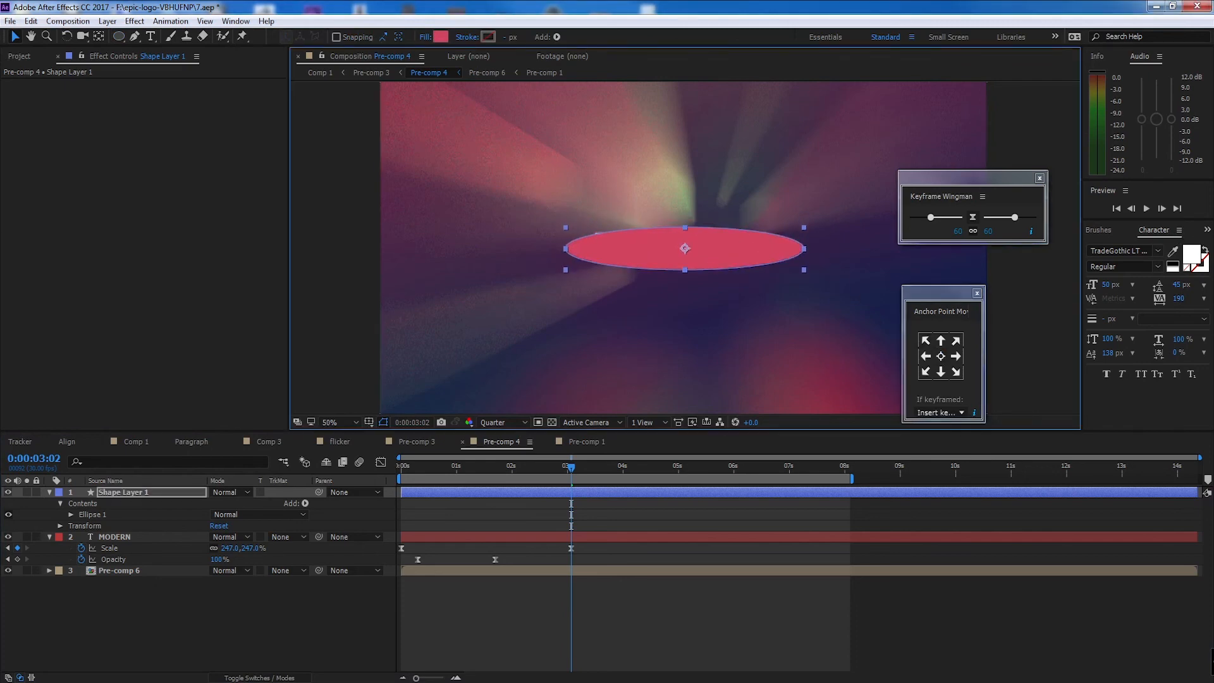
# Apply Fast Blur to the ellipse layer with Horizontal blur dimensions and a blurriness of 560
pyautogui.click(1205, 233)
pyautogui.click(1166, 249)
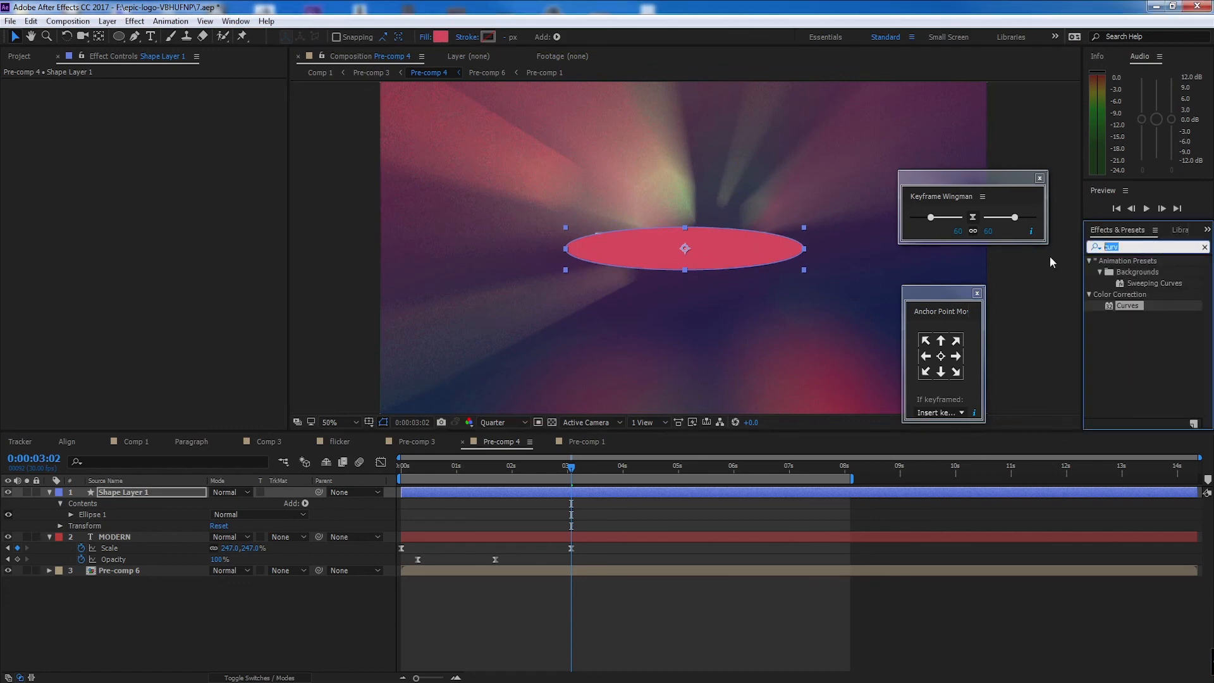
pyautogui.write('fast')
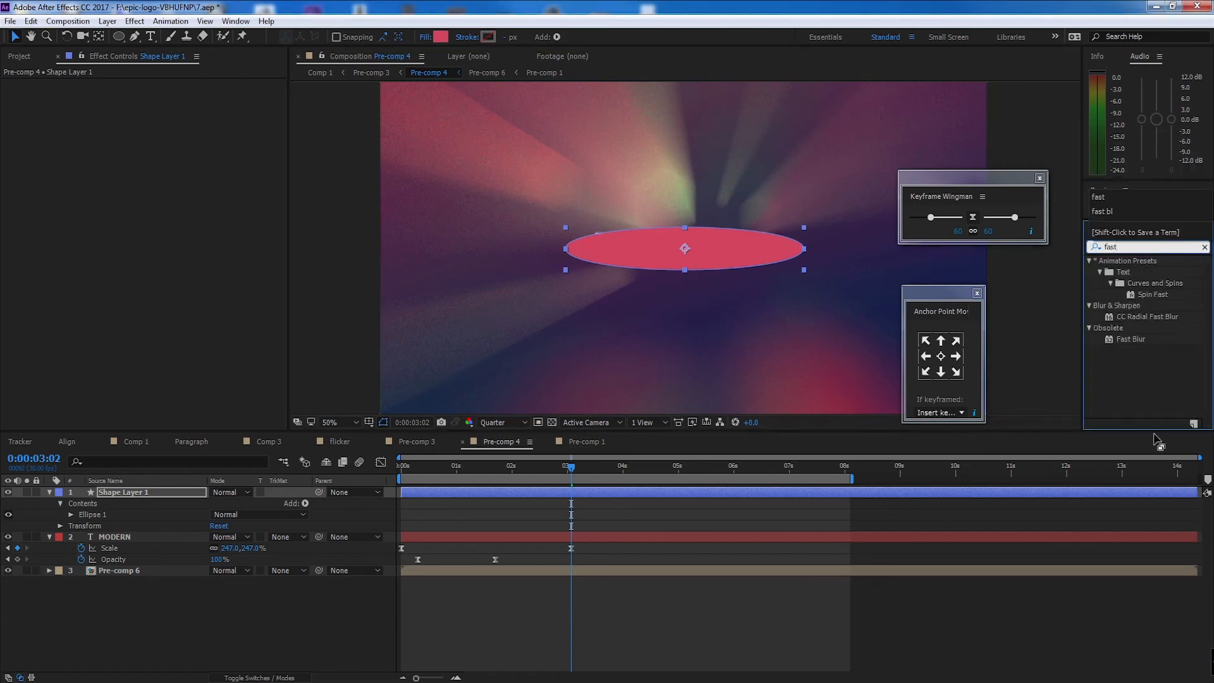
pyautogui.doubleClick(1135, 339)
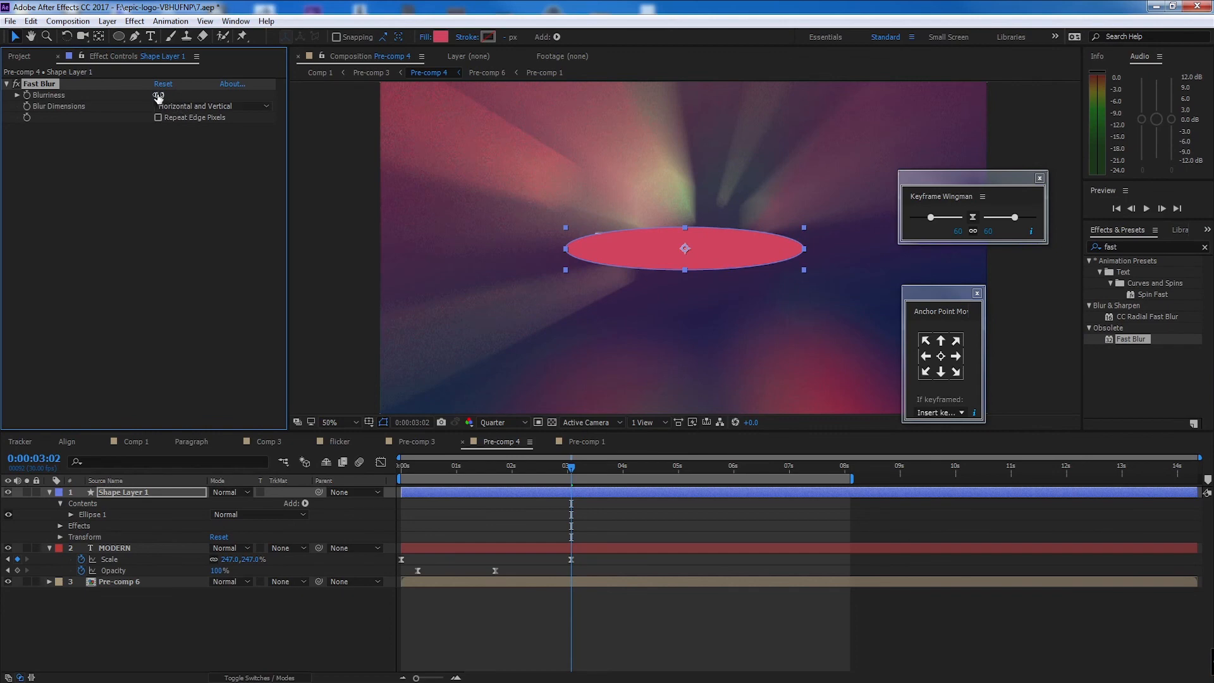
pyautogui.moveTo(161, 94); pyautogui.dragTo(204, 94)
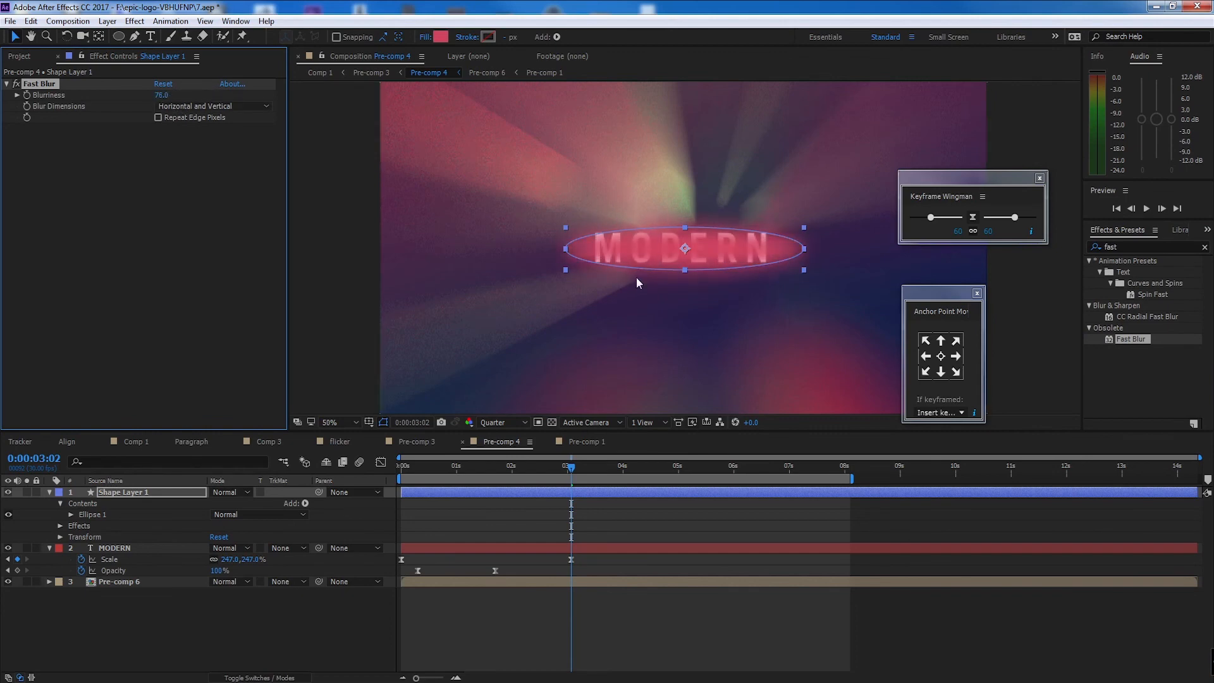
pyautogui.click(199, 106)
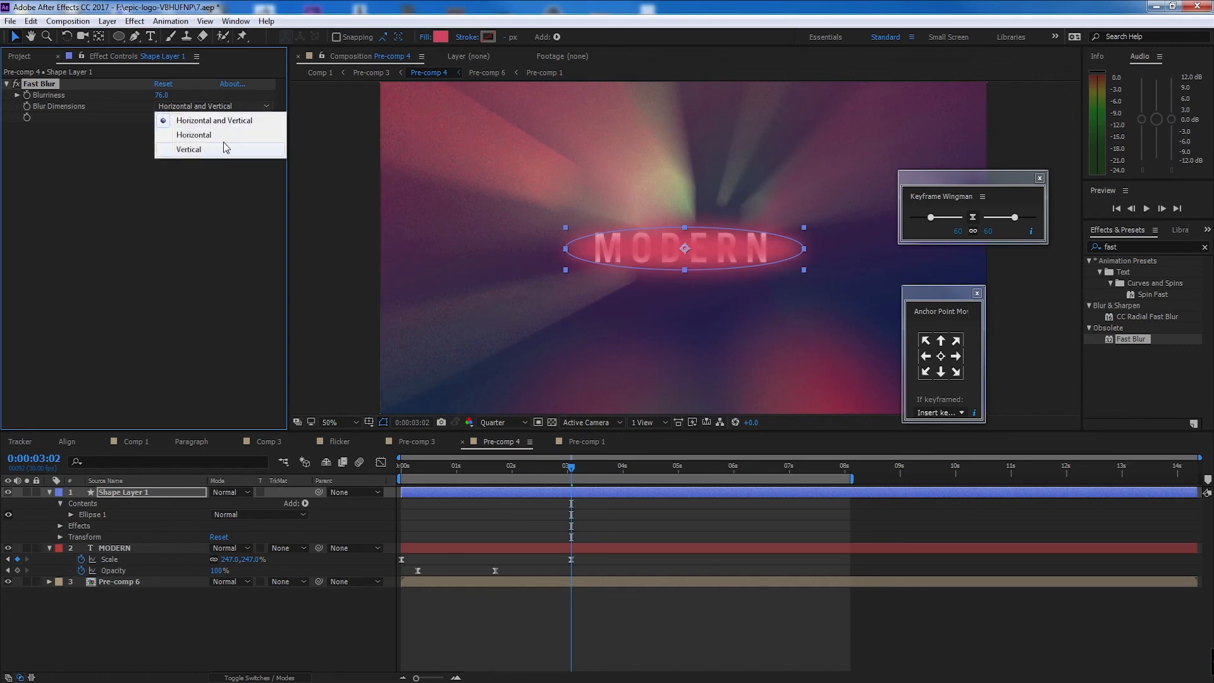
pyautogui.click(221, 135)
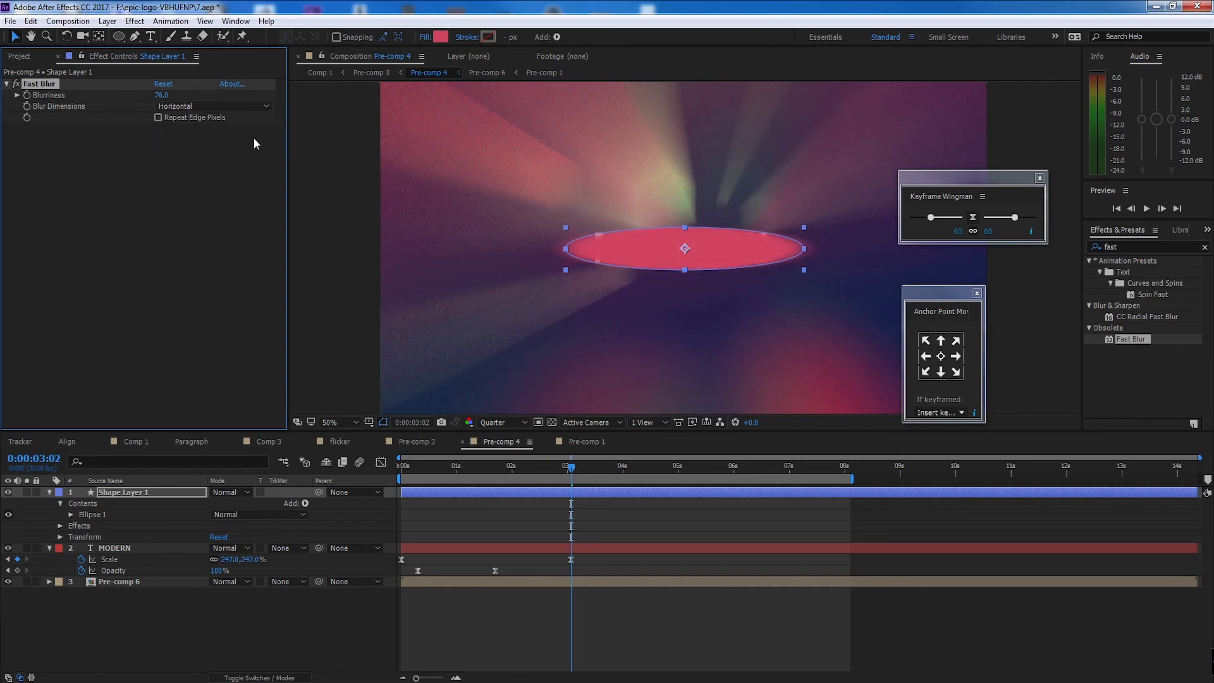
pyautogui.moveTo(163, 95); pyautogui.dragTo(127, 95)
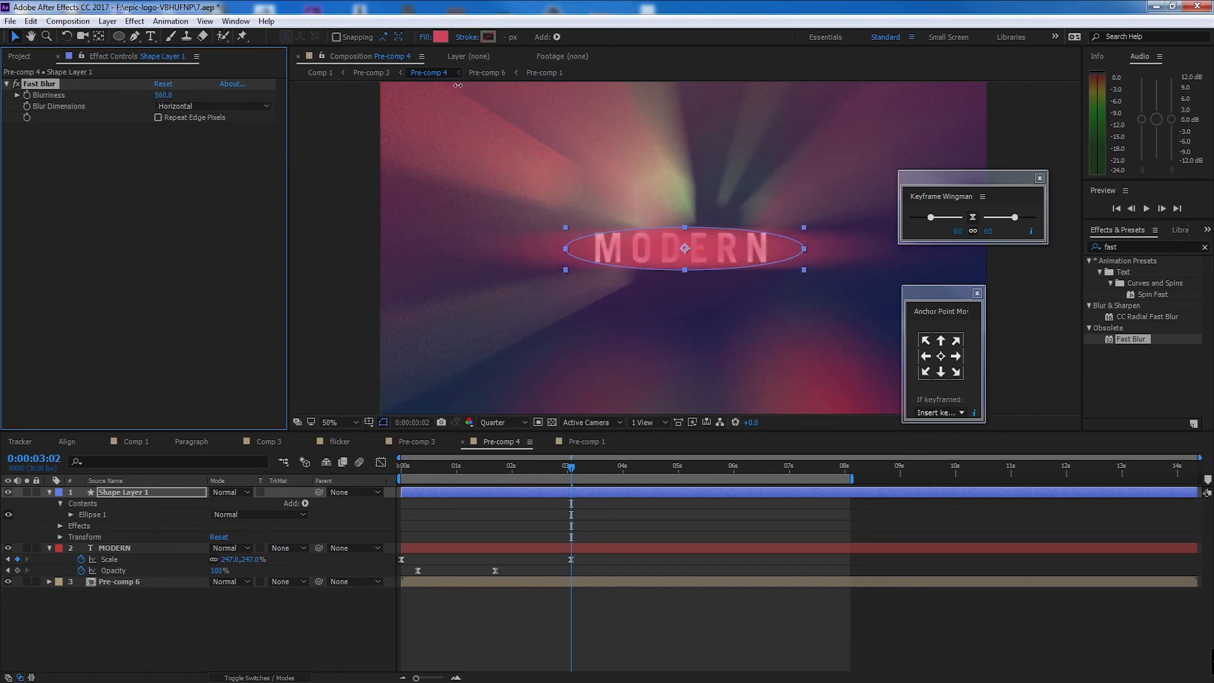
# Place Shape Layer 1 beneath the MODERN text layer and set its blending mode to Lighten
pyautogui.click(154, 491)
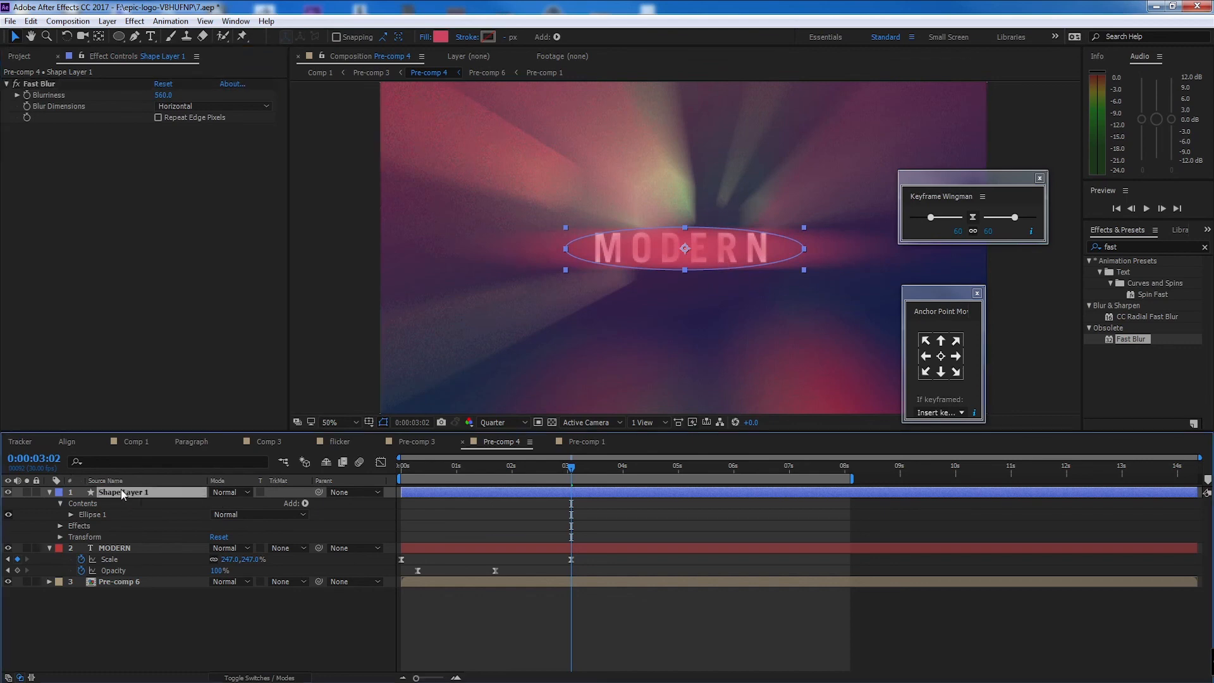
pyautogui.moveTo(121, 493); pyautogui.dragTo(175, 572)
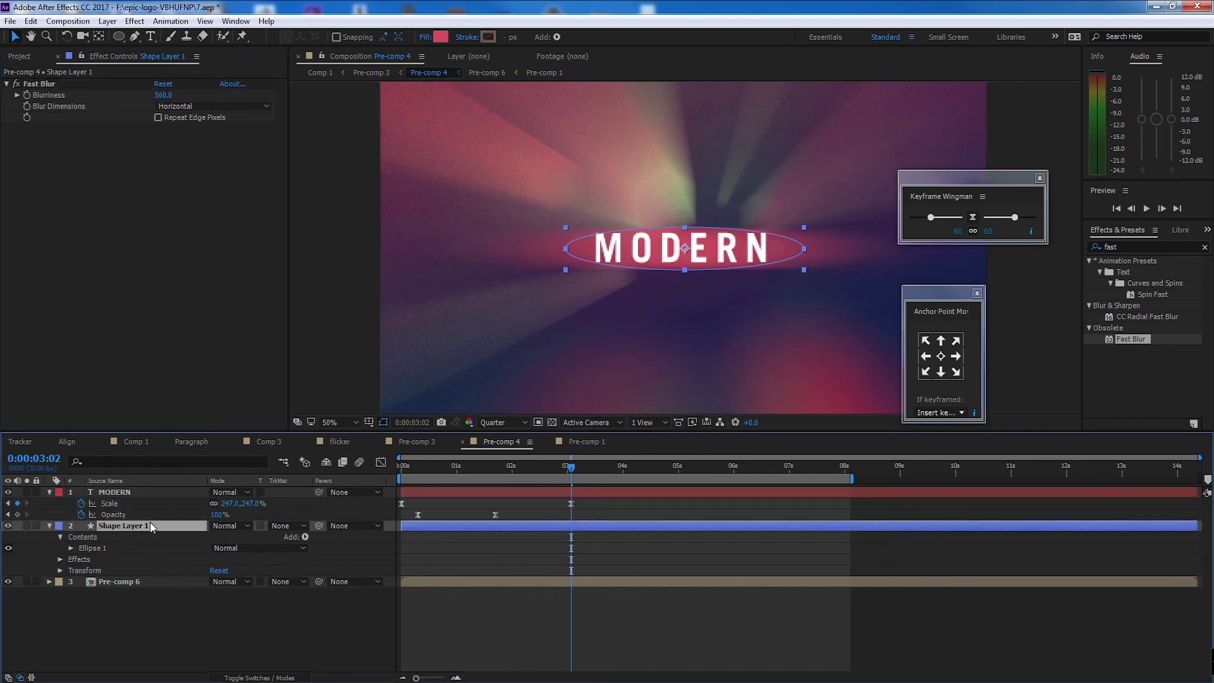
pyautogui.click(232, 524)
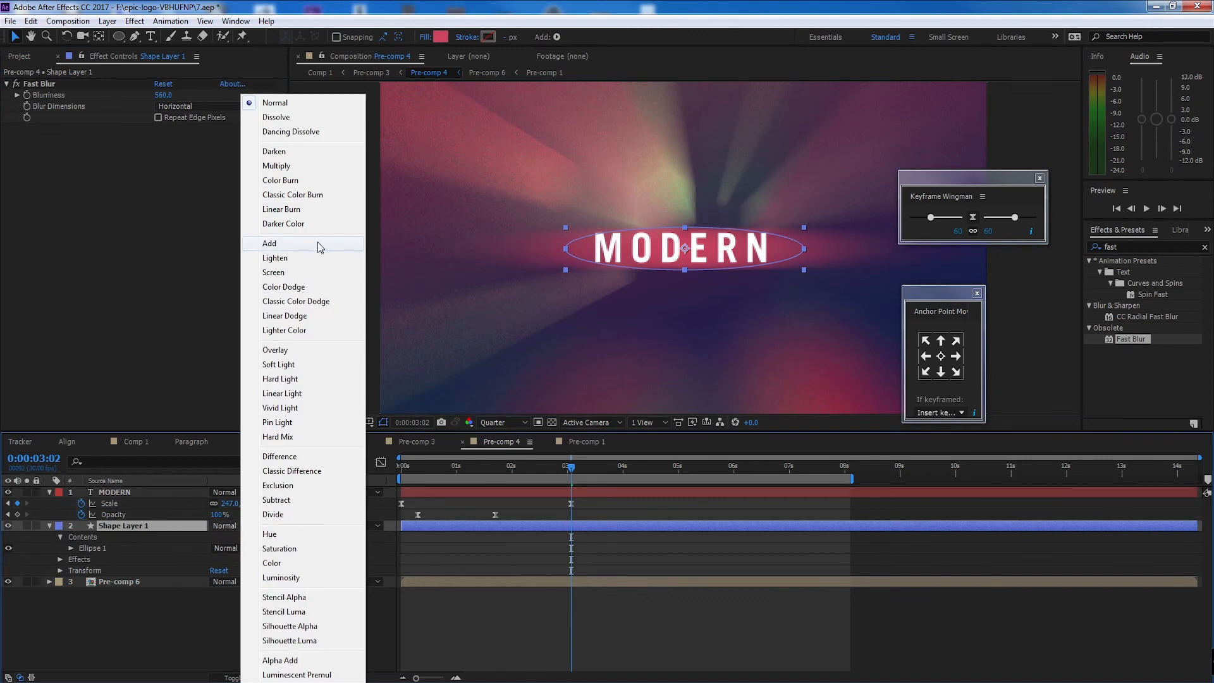
pyautogui.click(314, 246)
pyautogui.click(221, 525)
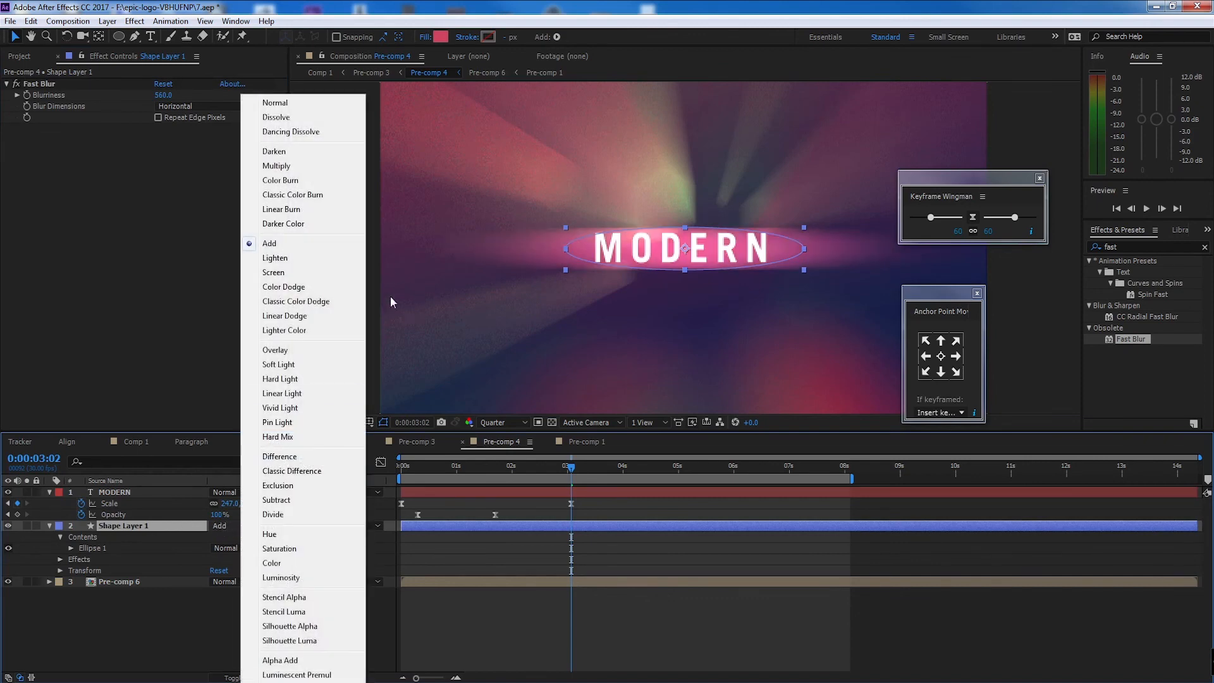
pyautogui.click(317, 259)
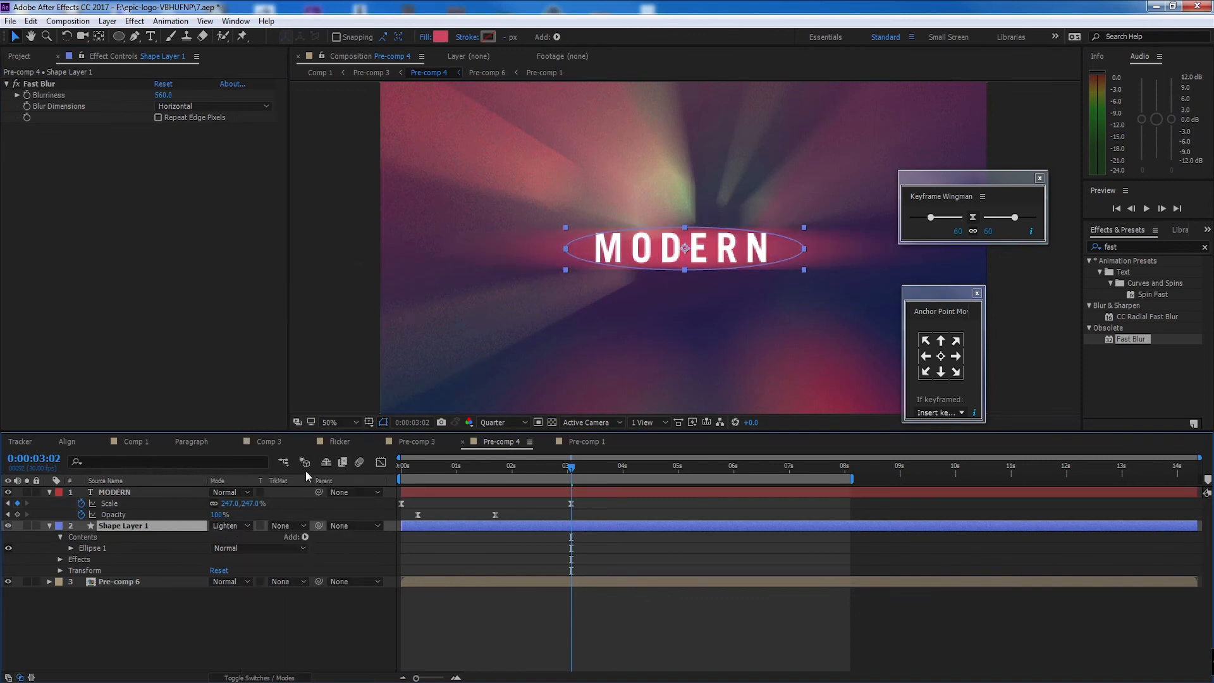
# Shrink the ellipse to about the title's width and height, and parent Shape Layer 1 to the MODERN layer
pyautogui.moveTo(686, 268); pyautogui.dragTo(684, 265)
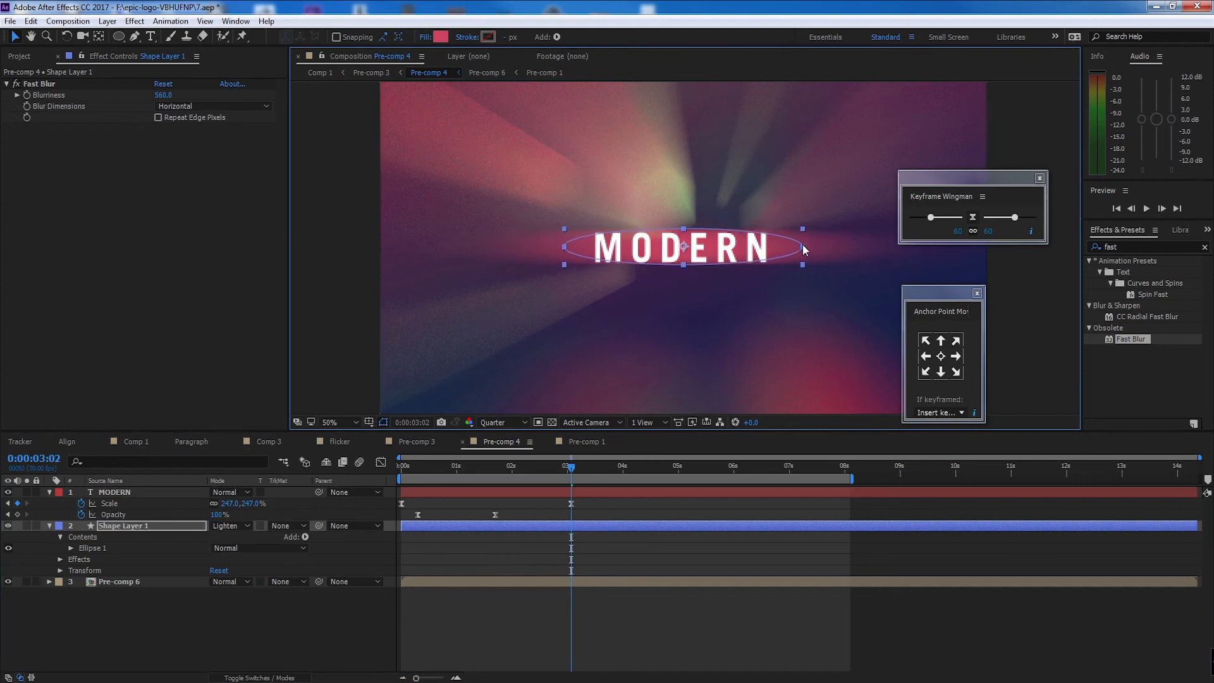
pyautogui.moveTo(803, 245); pyautogui.dragTo(772, 247)
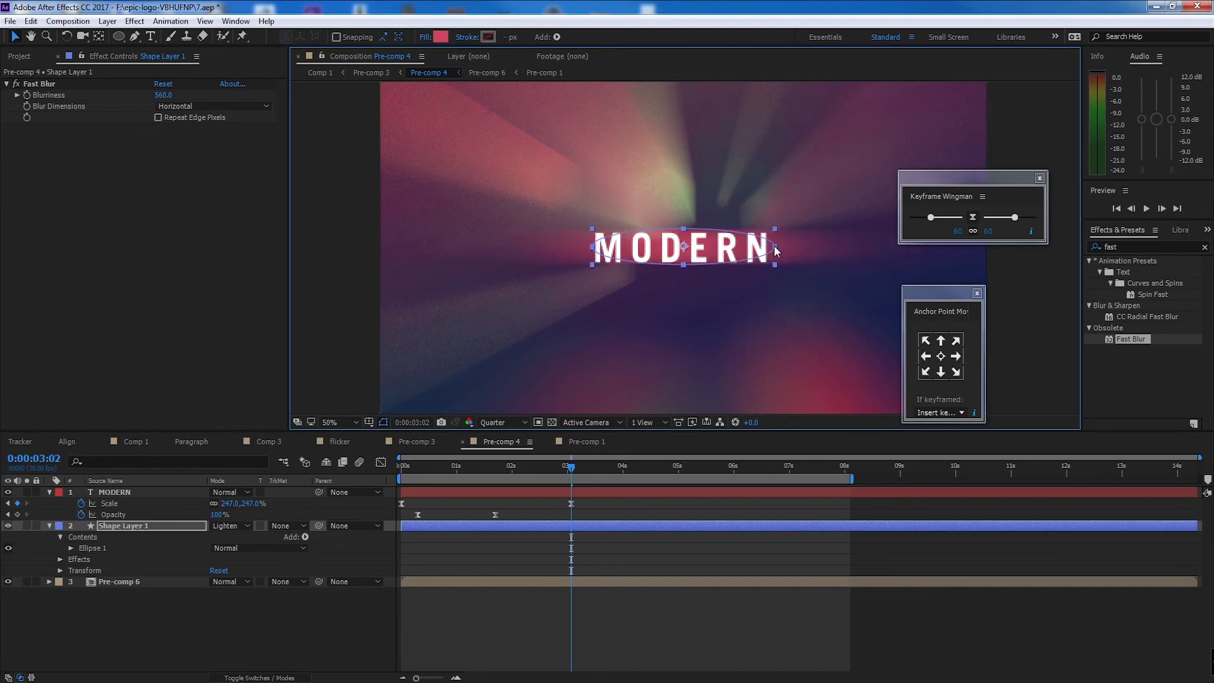
pyautogui.click(184, 528)
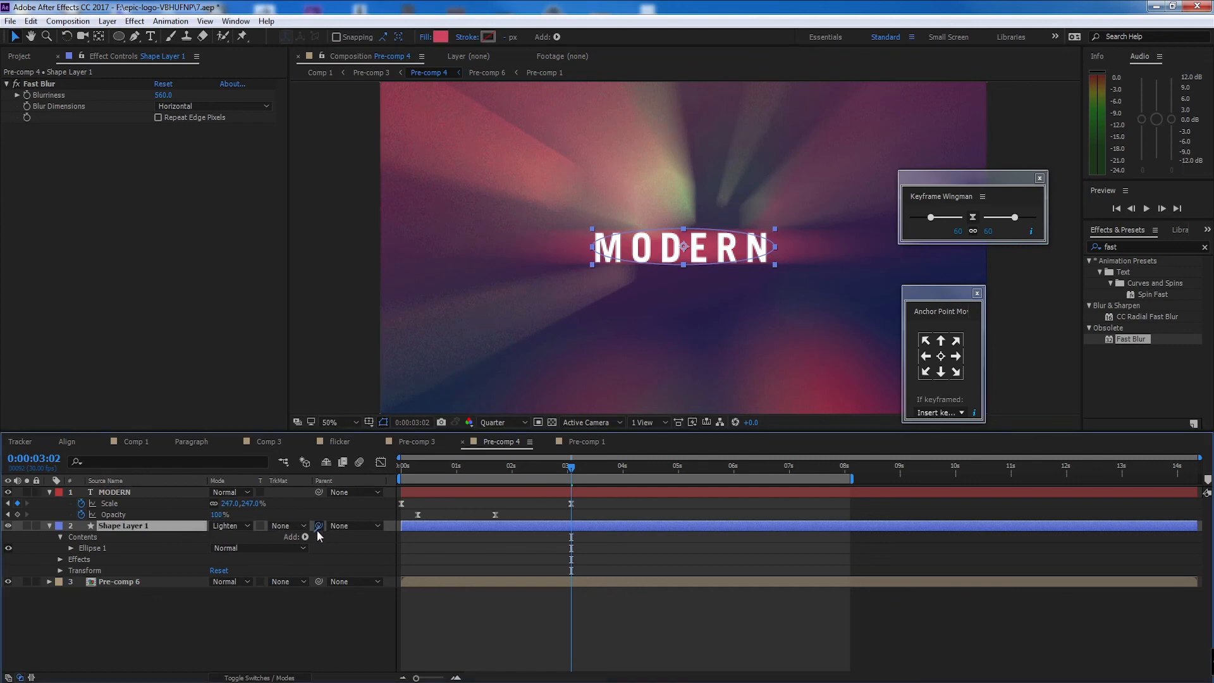
pyautogui.moveTo(320, 528); pyautogui.dragTo(149, 493)
# Keyframe Shape Layer 1's opacity from 0% at the start to 100% at about 1 second, with Easy Ease on both keyframes
pyautogui.moveTo(567, 470); pyautogui.dragTo(401, 470)
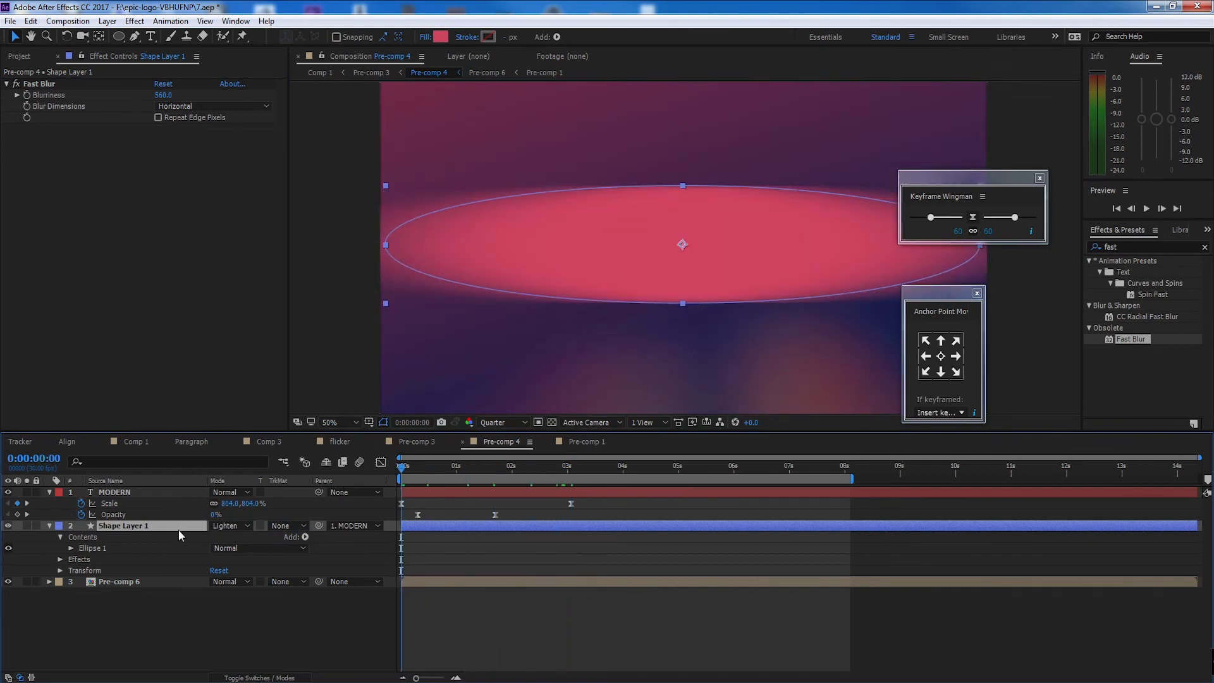
pyautogui.press('t')
pyautogui.hotkey('alt', 'shift', 't')
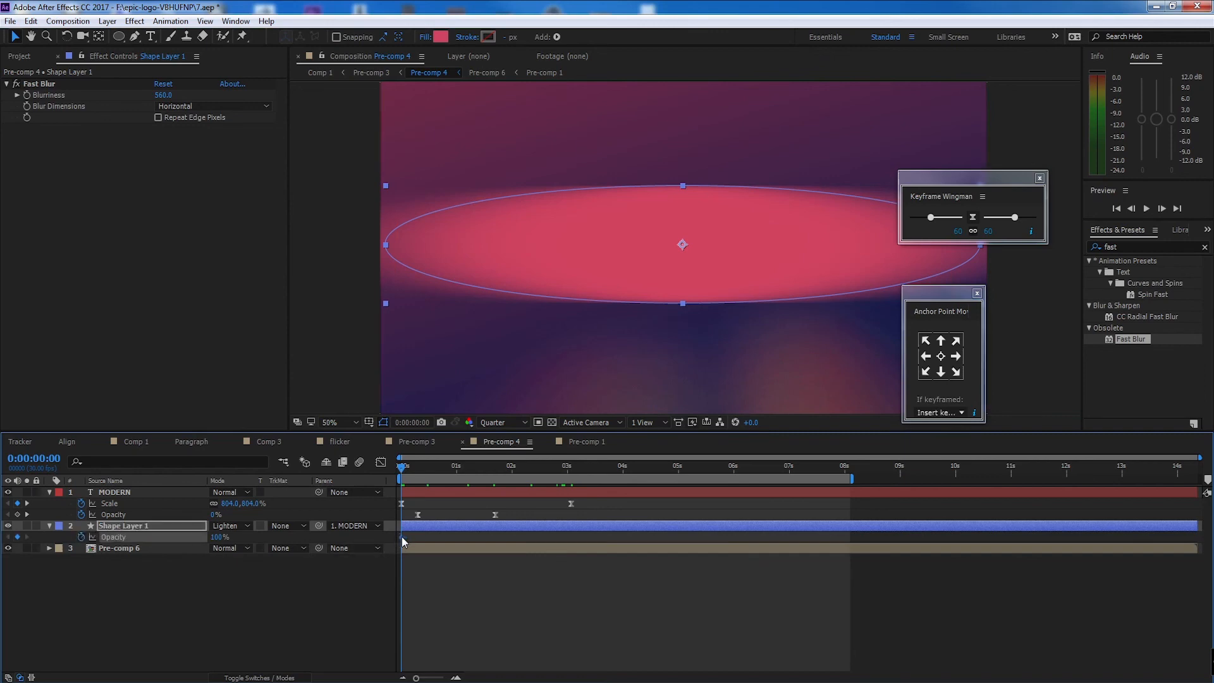
pyautogui.moveTo(464, 546); pyautogui.dragTo(454, 546)
pyautogui.moveTo(217, 538); pyautogui.dragTo(9, 549)
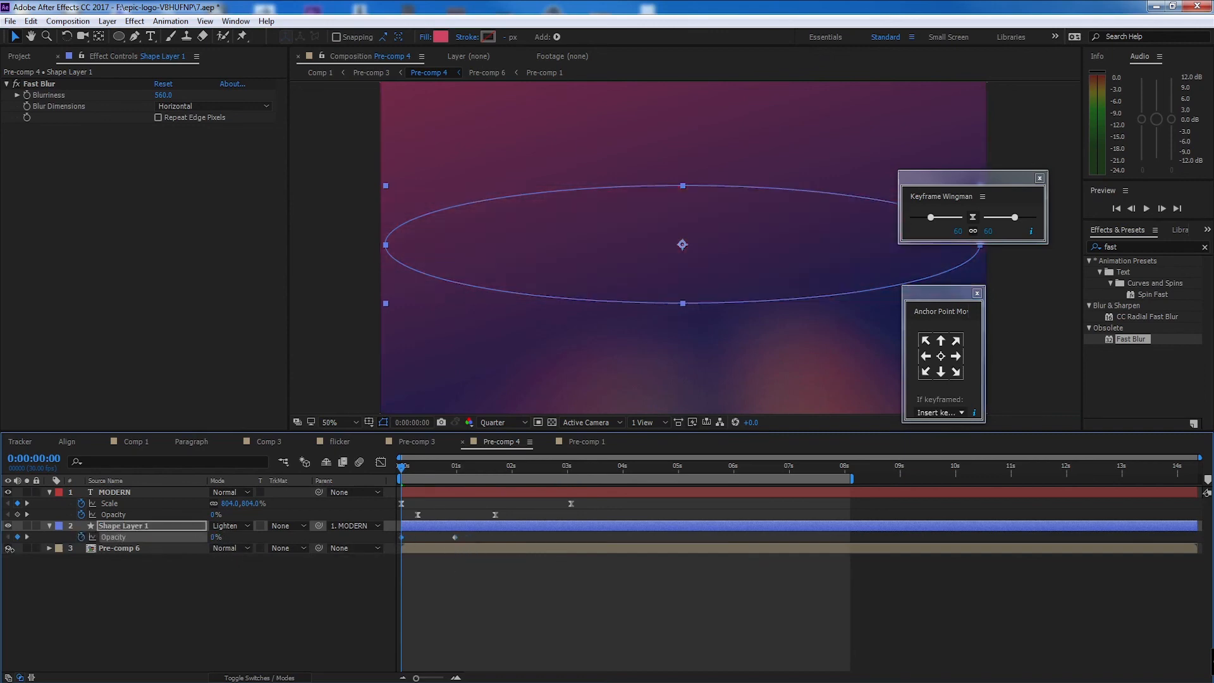
pyautogui.moveTo(477, 535); pyautogui.dragTo(389, 539)
# Preview the title with its red glow at 25% zoom, briefly checking it at Full resolution before returning to Quarter
pyautogui.press('space')
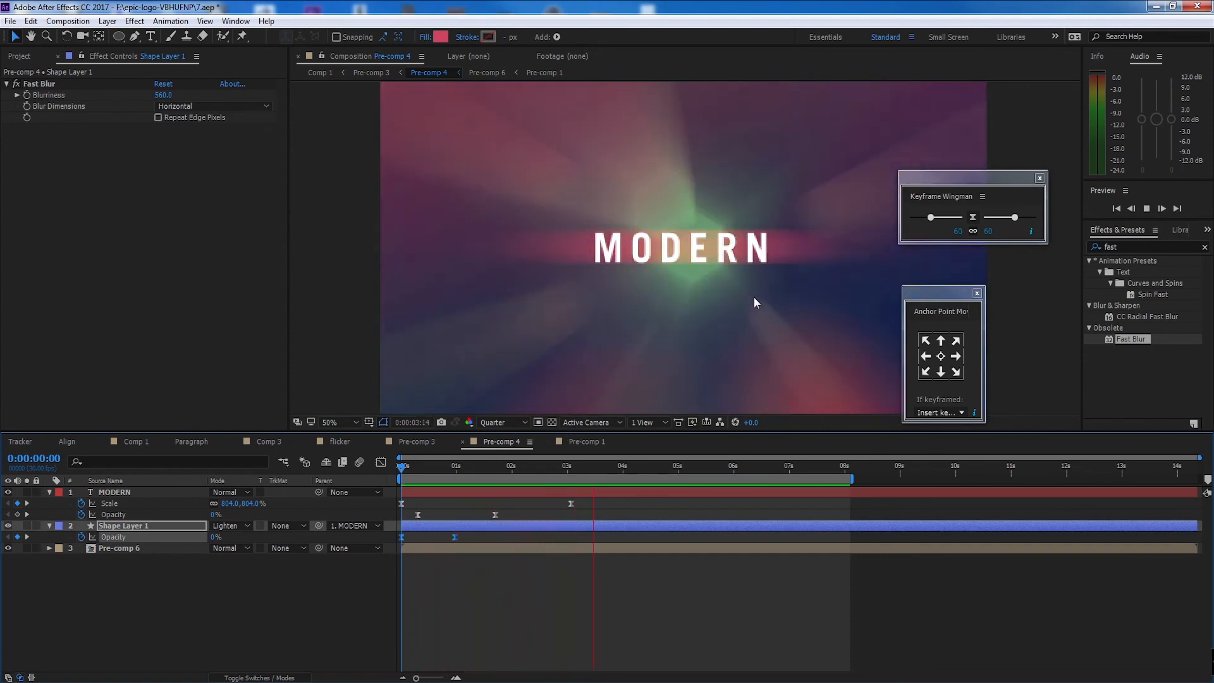
pyautogui.press('space')
pyautogui.press(',')
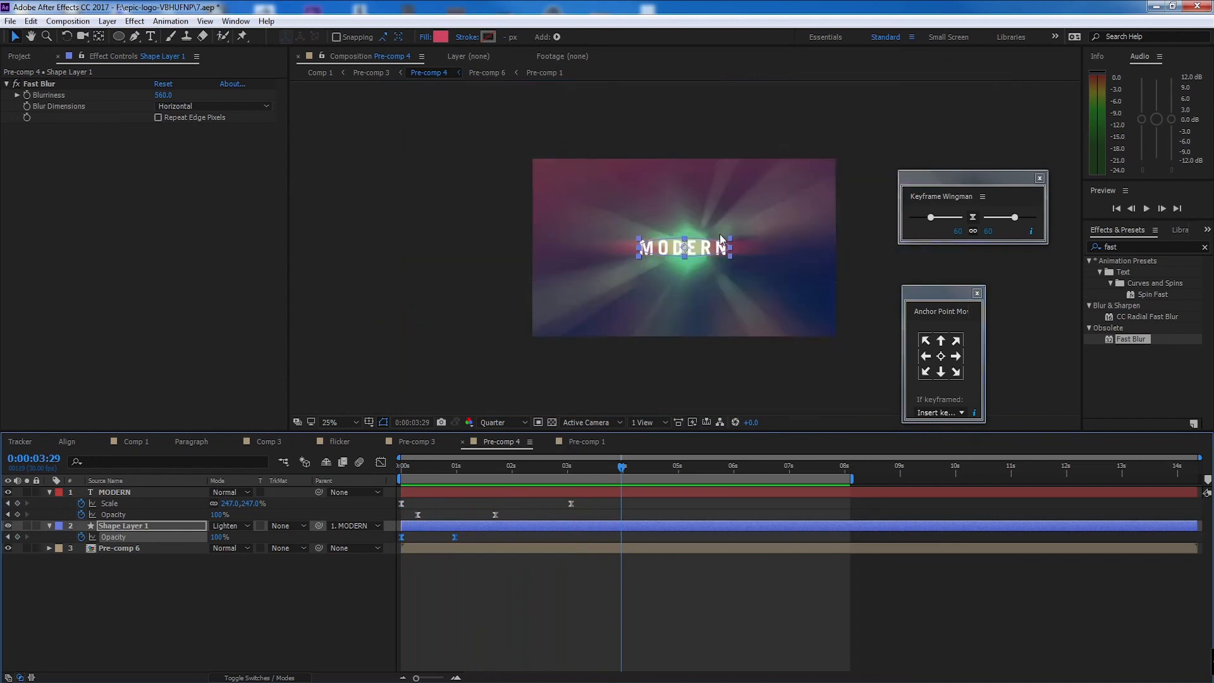
pyautogui.click(501, 424)
pyautogui.click(515, 458)
pyautogui.click(498, 425)
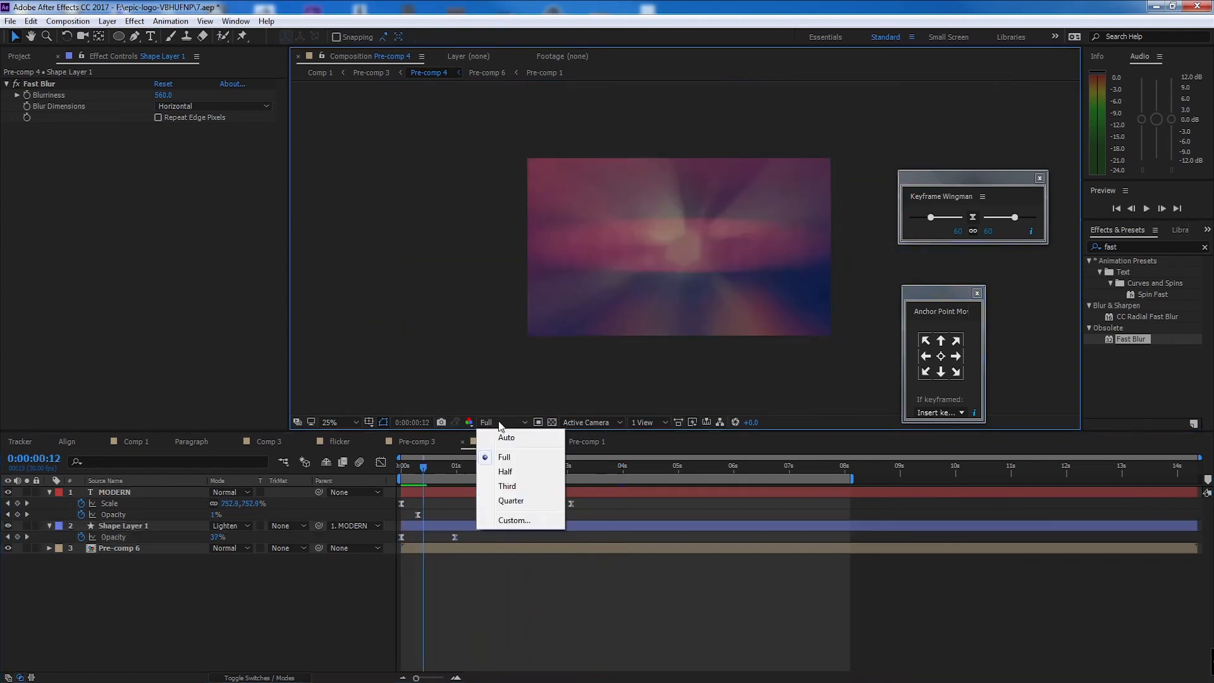
pyautogui.click(526, 503)
# Delay Shape Layer 1's opacity keyframes so the glow fades in from about 0.6 to 2.1 seconds, and preview the animation from the start
pyautogui.moveTo(429, 474); pyautogui.dragTo(445, 474)
pyautogui.moveTo(468, 534); pyautogui.dragTo(519, 540)
pyautogui.click(476, 567)
pyautogui.click(521, 575)
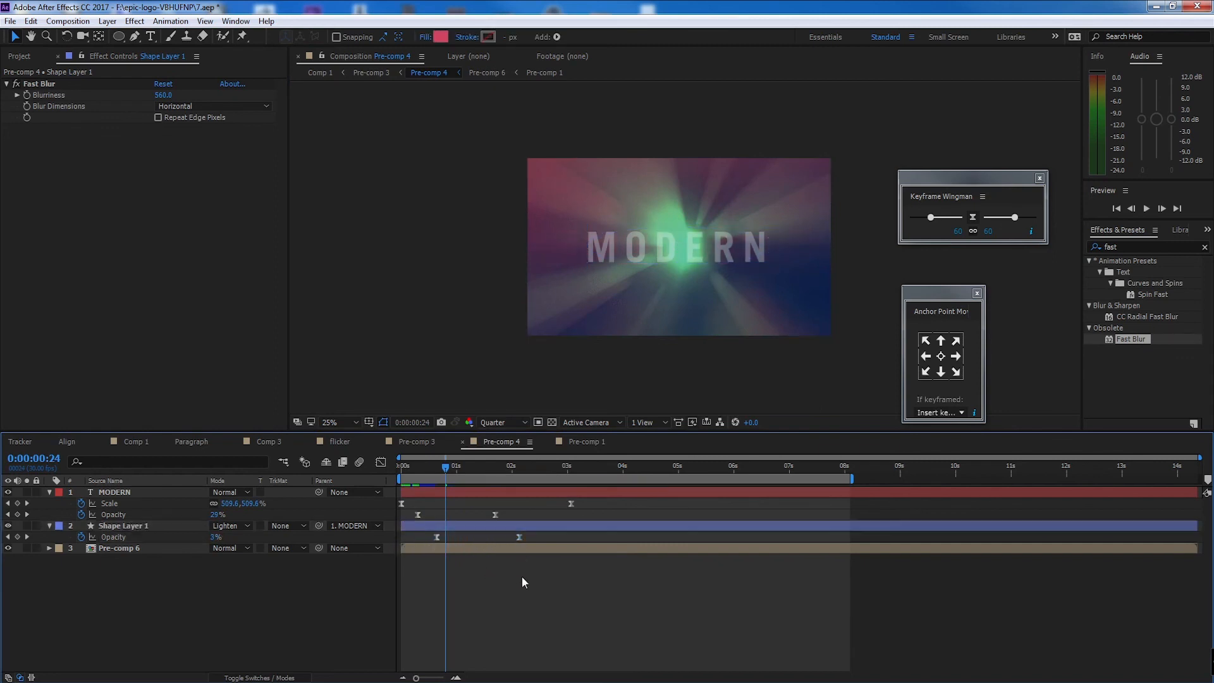
pyautogui.press('space')
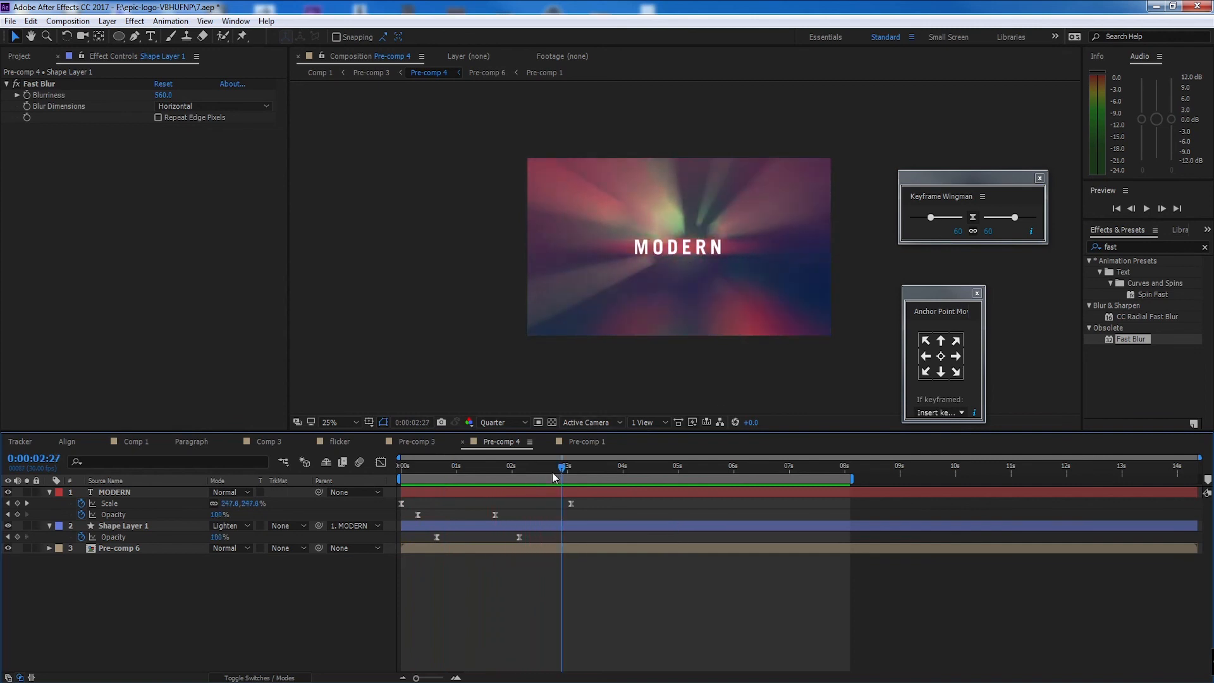
pyautogui.press('space')
pyautogui.moveTo(699, 467); pyautogui.dragTo(295, 487)
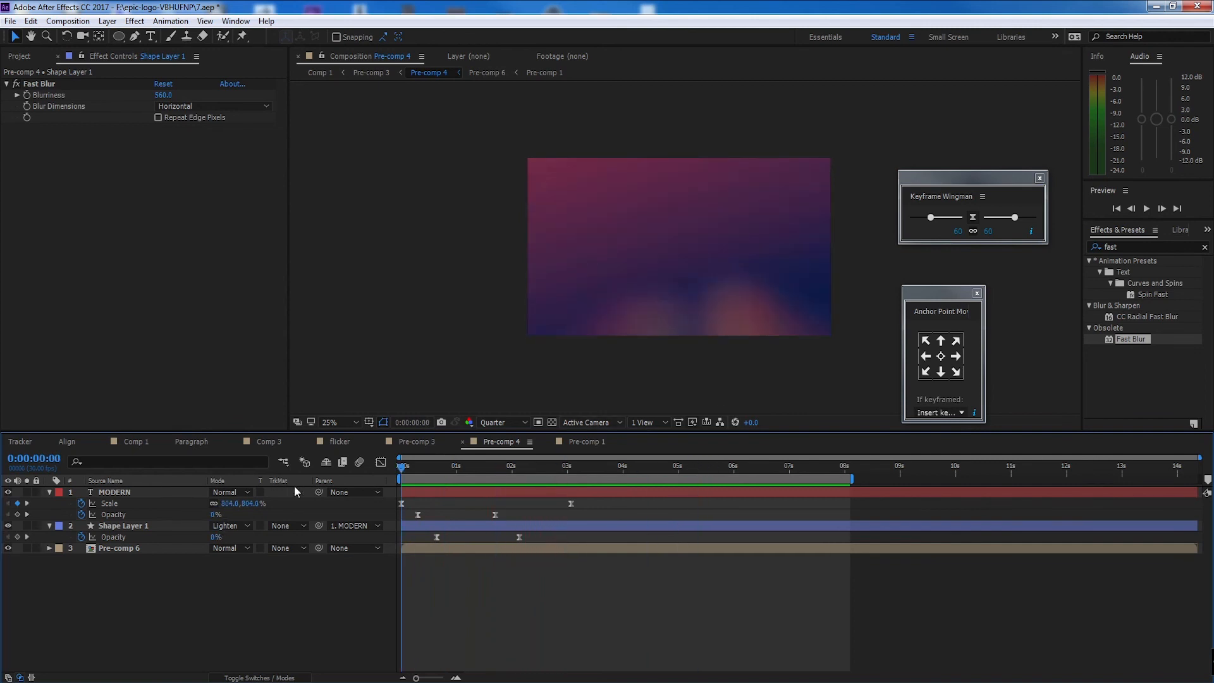
pyautogui.press('space')
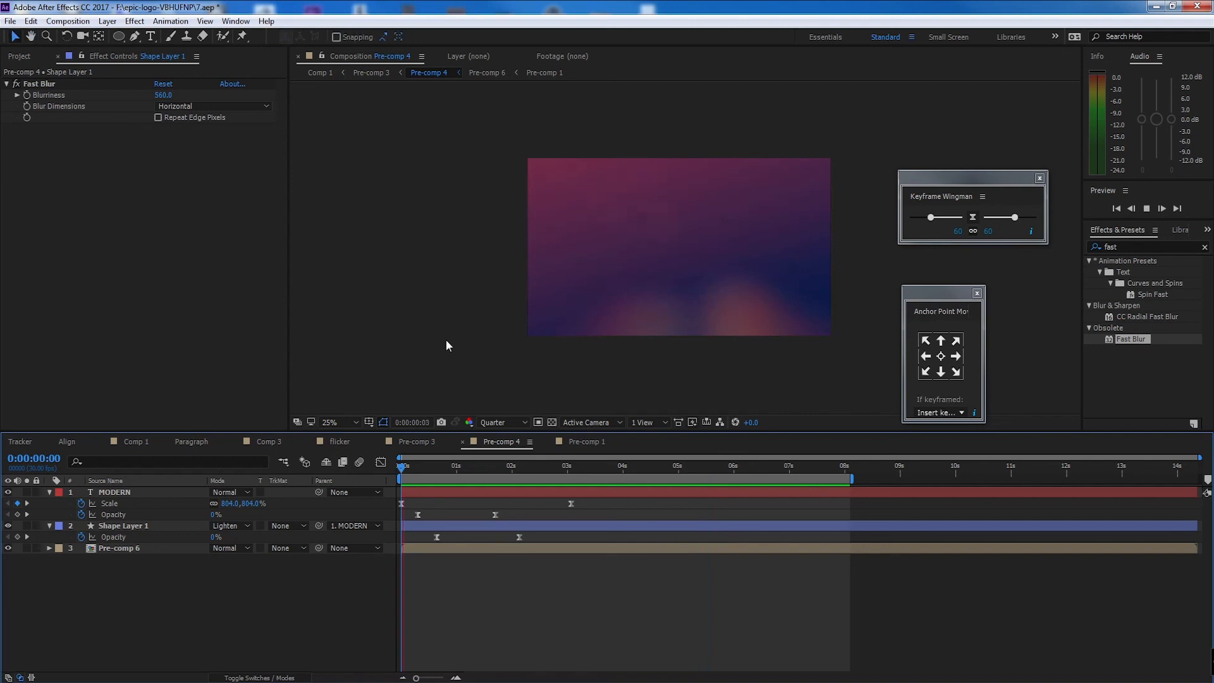